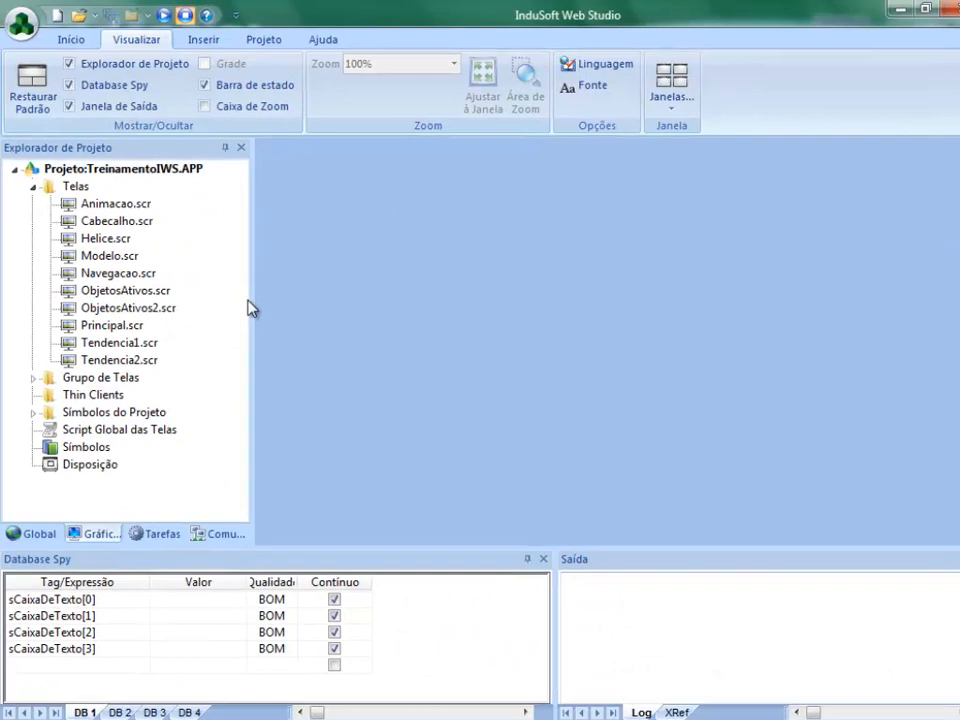
Open the Tendencia1 and Tendencia2 screens to view them, locate the Modelo screen in the project, and close both trend screens.
{"action": "double_click", "coordinate": [137, 342]}
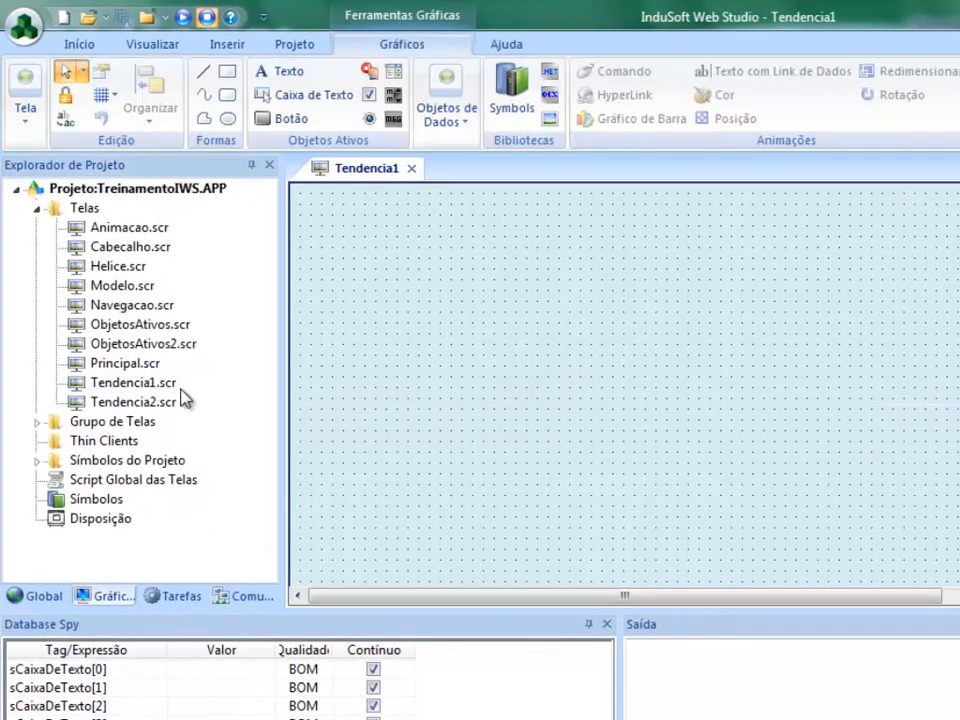
{"action": "double_click", "coordinate": [154, 402]}
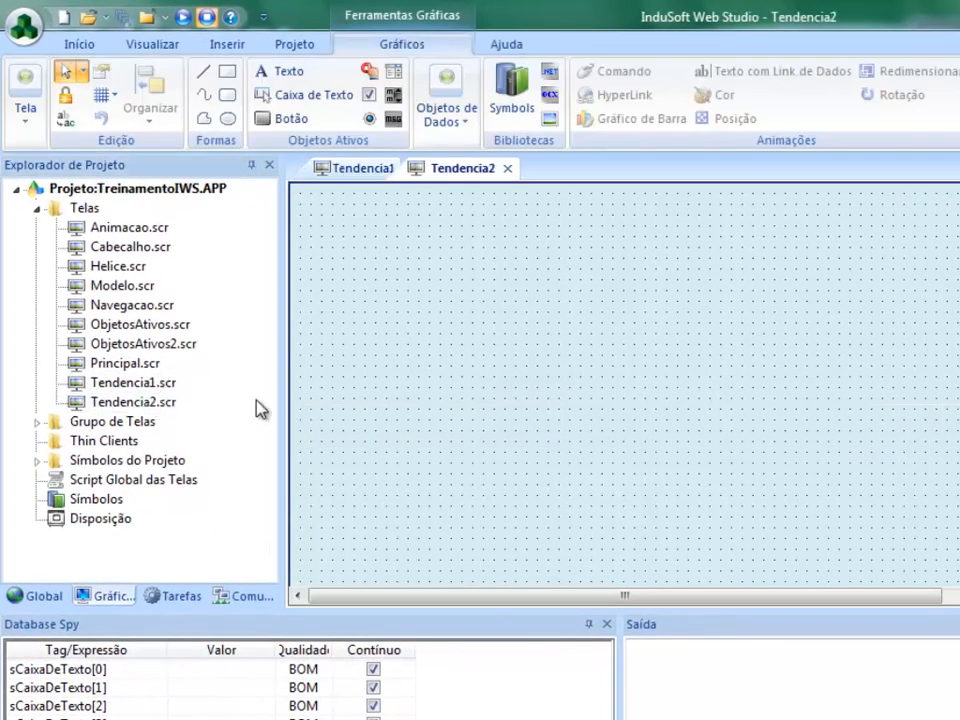
{"action": "left_click", "coordinate": [122, 285]}
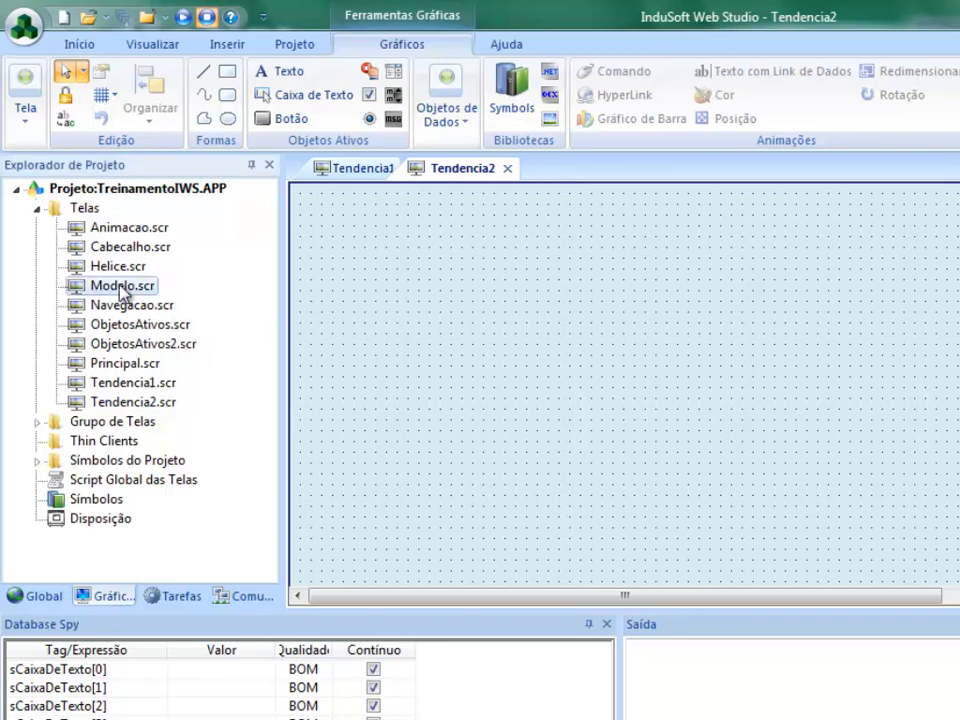
{"action": "left_click", "coordinate": [510, 171]}
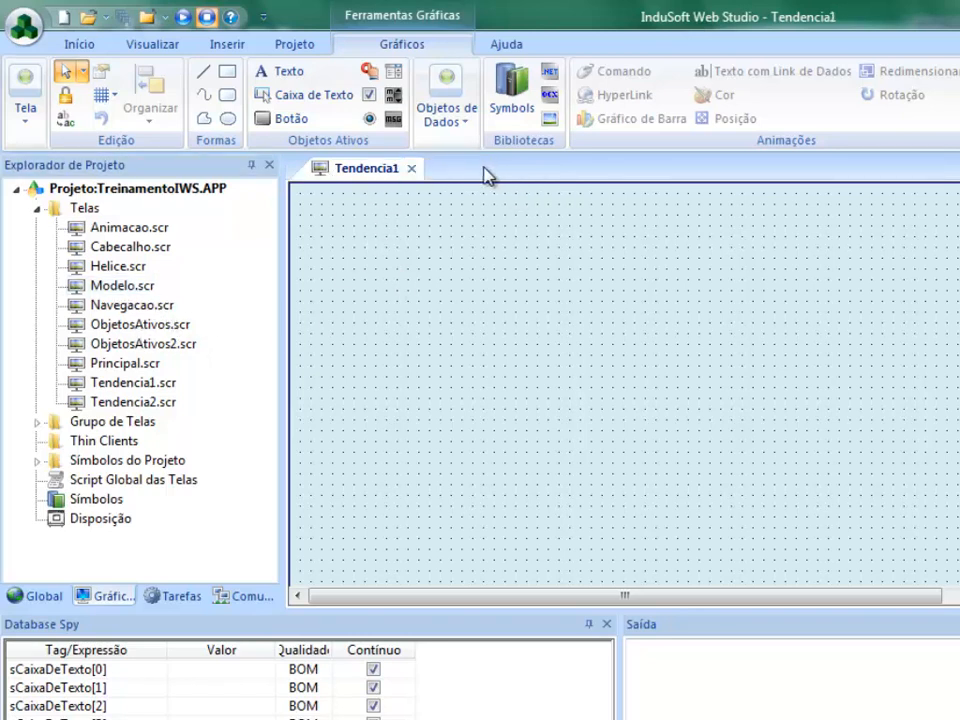
{"action": "left_click", "coordinate": [416, 168]}
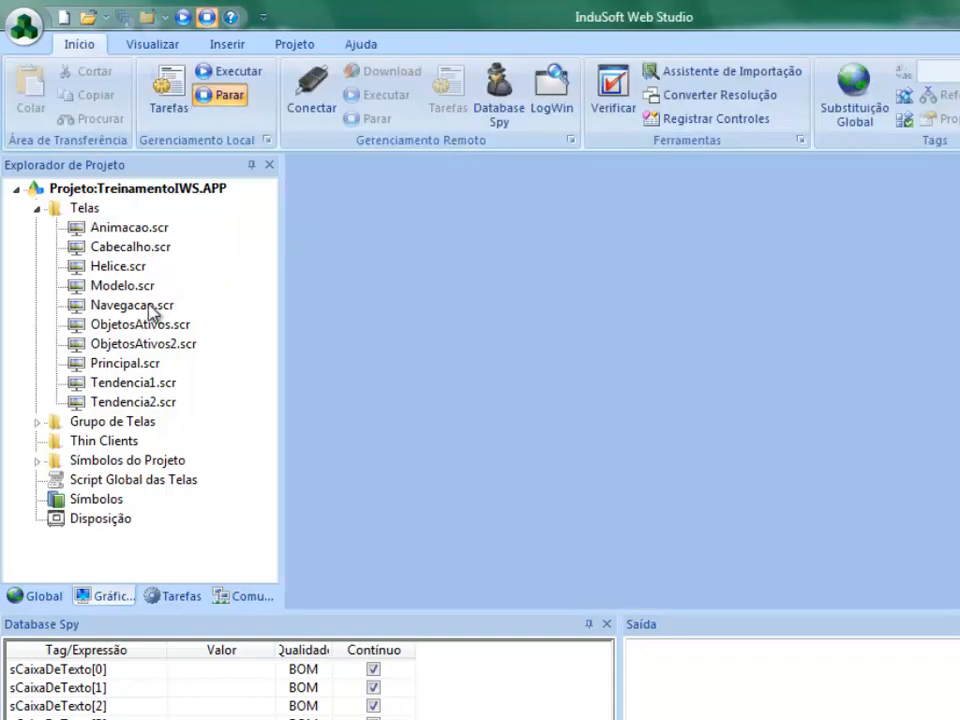
Open the Navegacao screen, inspect its Trend1 and Trend 2 buttons, and close the screen saving its changes.
{"action": "double_click", "coordinate": [150, 312]}
{"action": "left_click", "coordinate": [349, 432]}
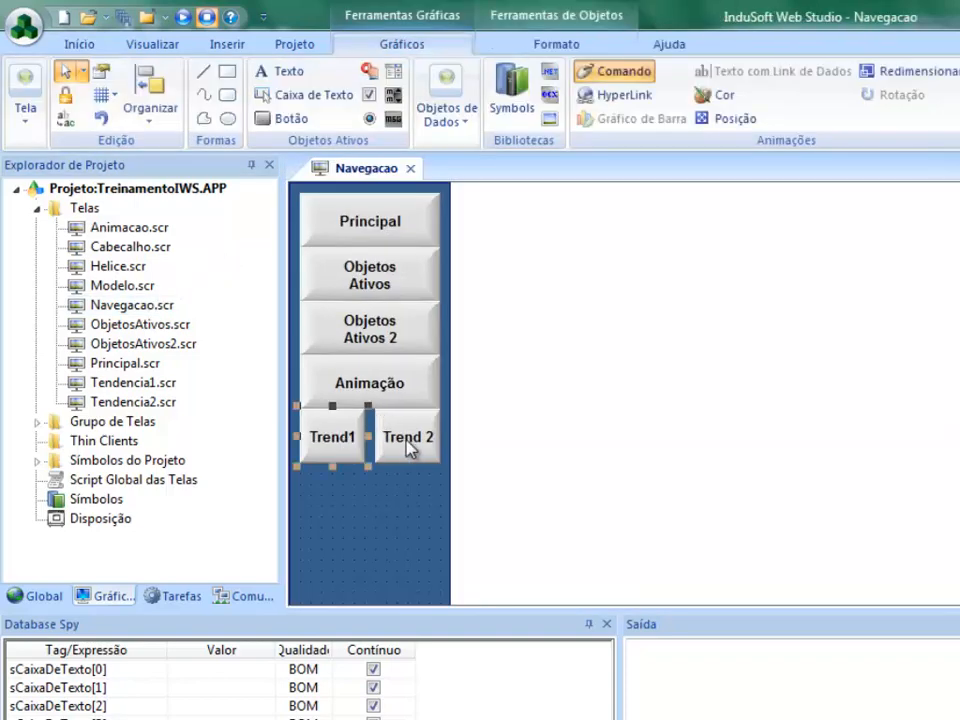
{"action": "left_click", "coordinate": [408, 447]}
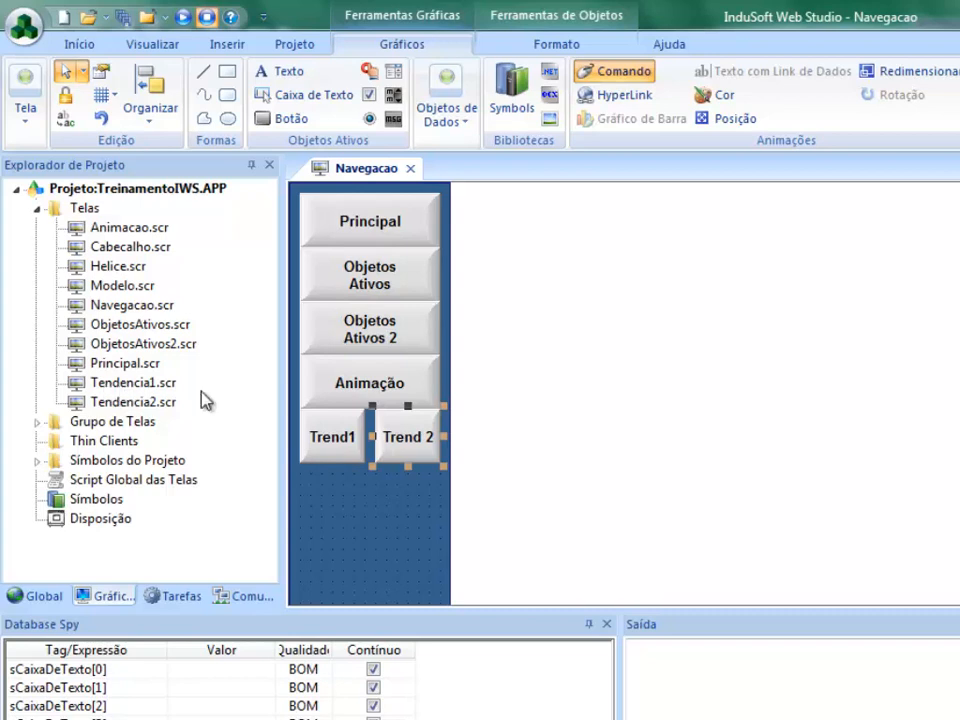
{"action": "left_click", "coordinate": [330, 442]}
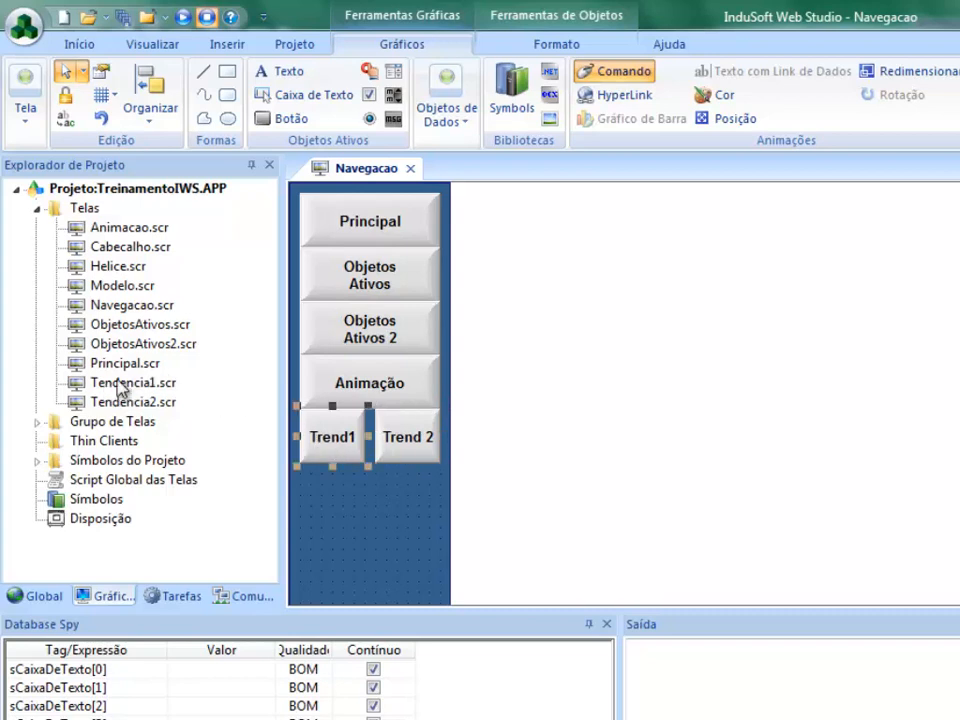
{"action": "left_click", "coordinate": [420, 450]}
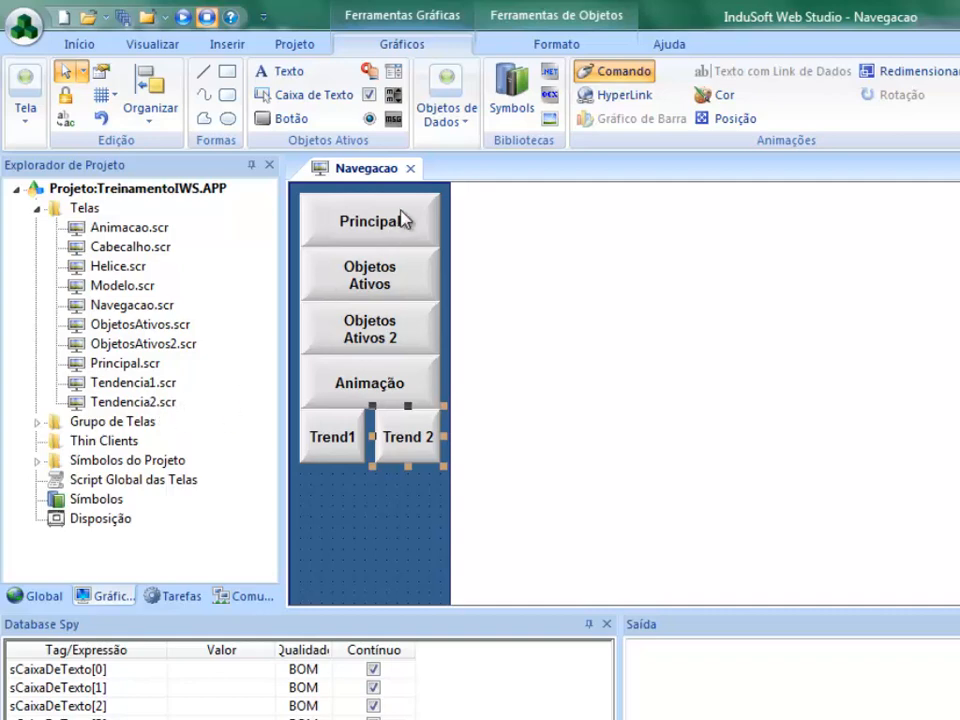
{"action": "left_click", "coordinate": [412, 172]}
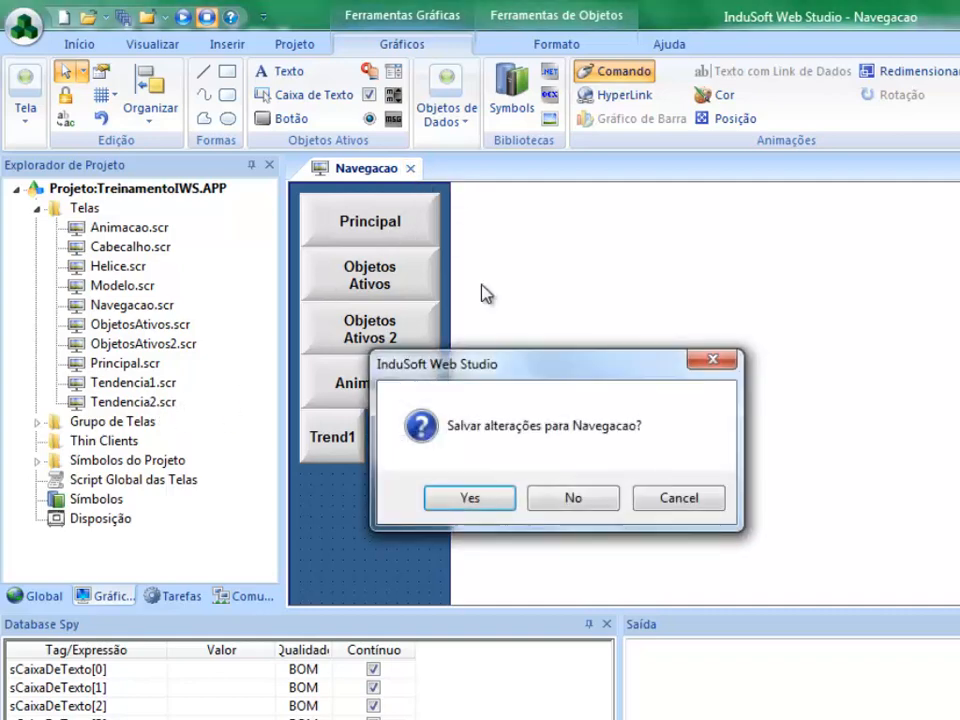
{"action": "left_click", "coordinate": [490, 495]}
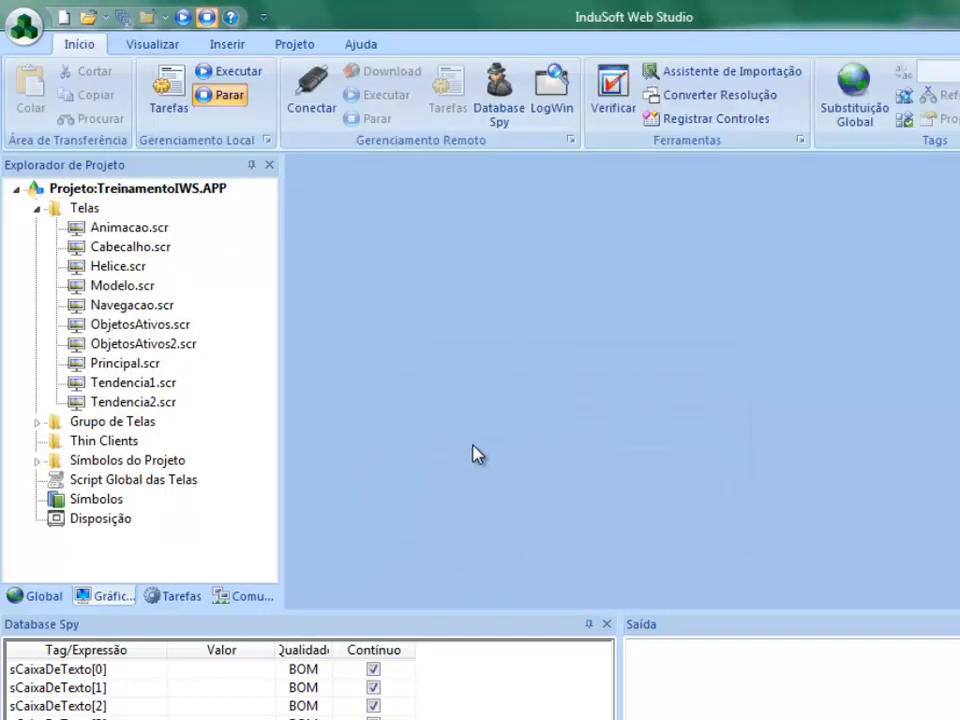
Switch to the TreinamentoIWS project folder in Windows Explorer and open the Plot CSV file in Excel.
{"action": "key", "text": "alt+Tab"}
{"action": "key", "text": "alt+Tab"}
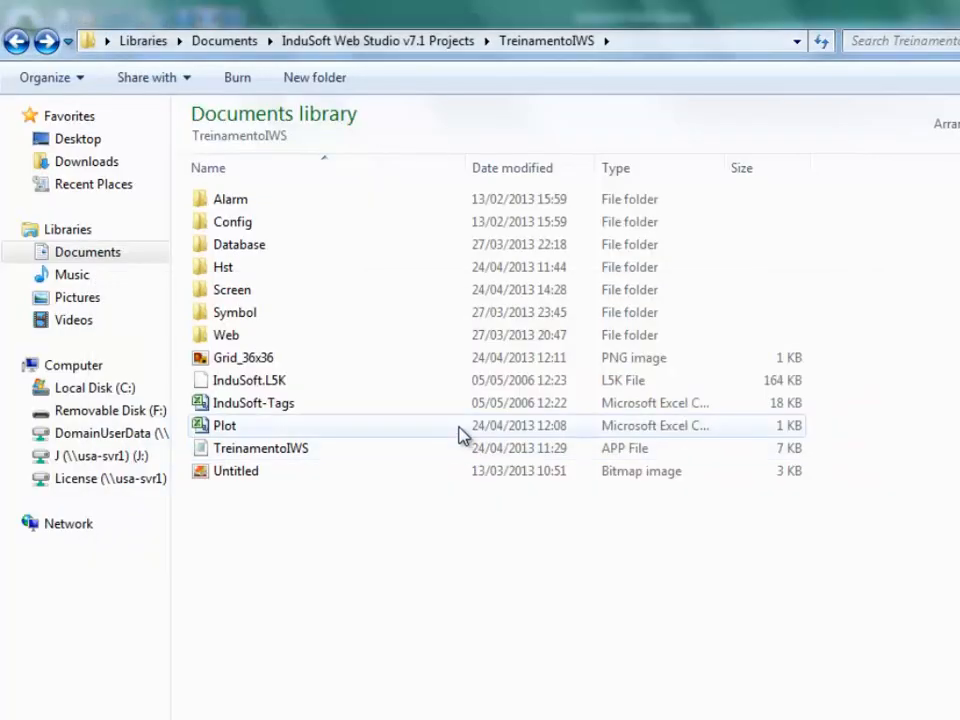
{"action": "left_click", "coordinate": [349, 430]}
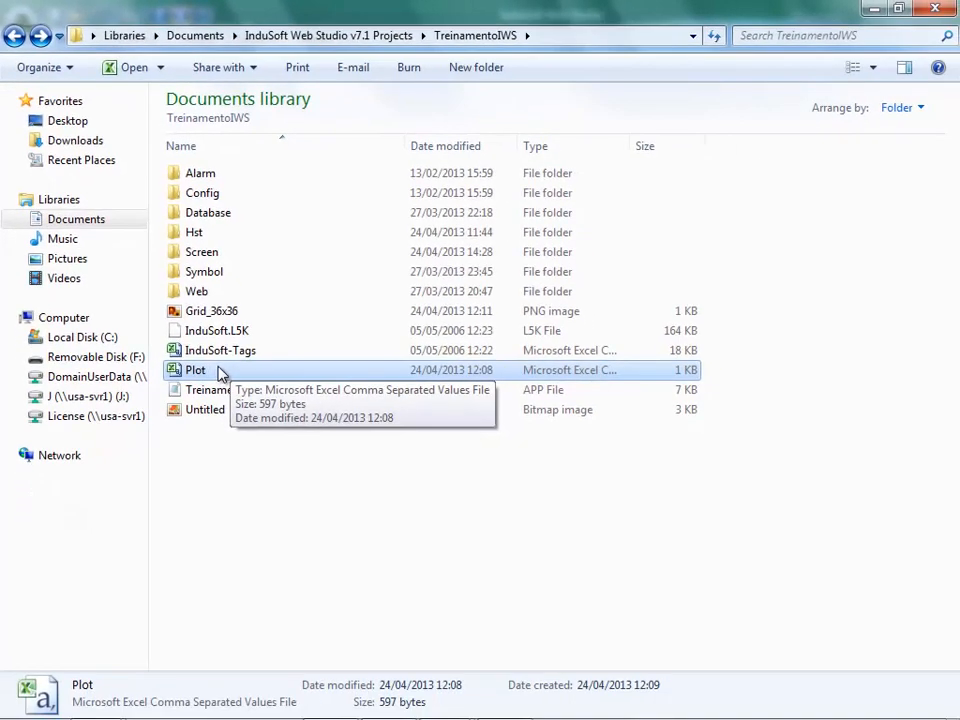
{"action": "double_click", "coordinate": [218, 372]}
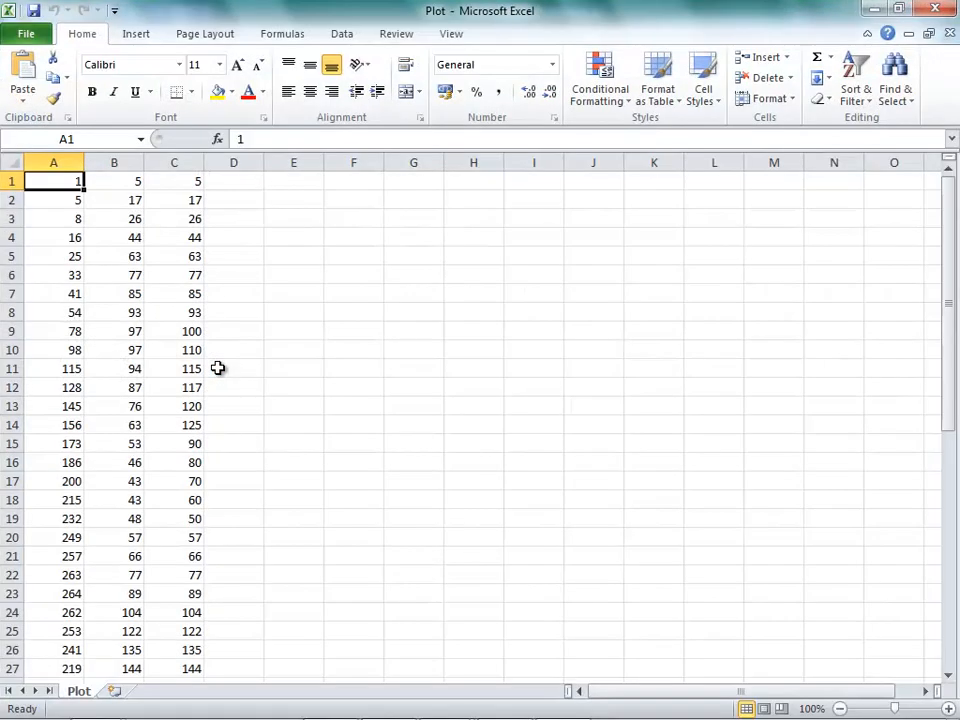
Look through the data rows in columns A to C of the Plot sheet from start to end.
{"action": "left_click", "coordinate": [63, 201]}
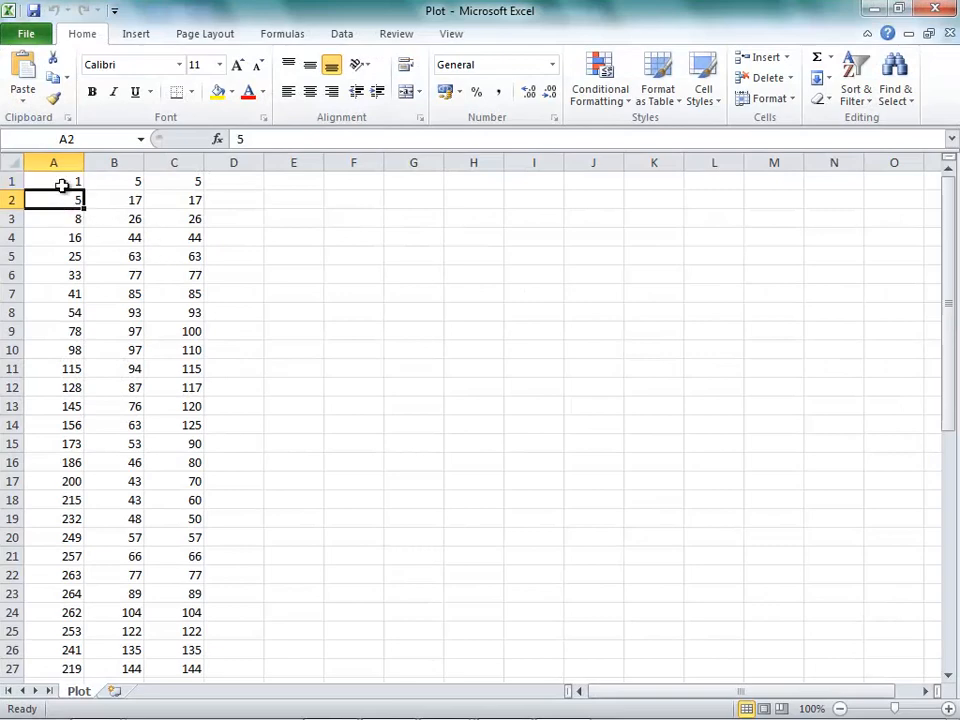
{"action": "left_click", "coordinate": [62, 182]}
{"action": "left_click_drag", "start_coordinate": [62, 182], "coordinate": [184, 695]}
{"action": "left_click", "coordinate": [176, 500]}
{"action": "scroll", "coordinate": [141, 407], "scroll_direction": "up", "scroll_amount": 9}
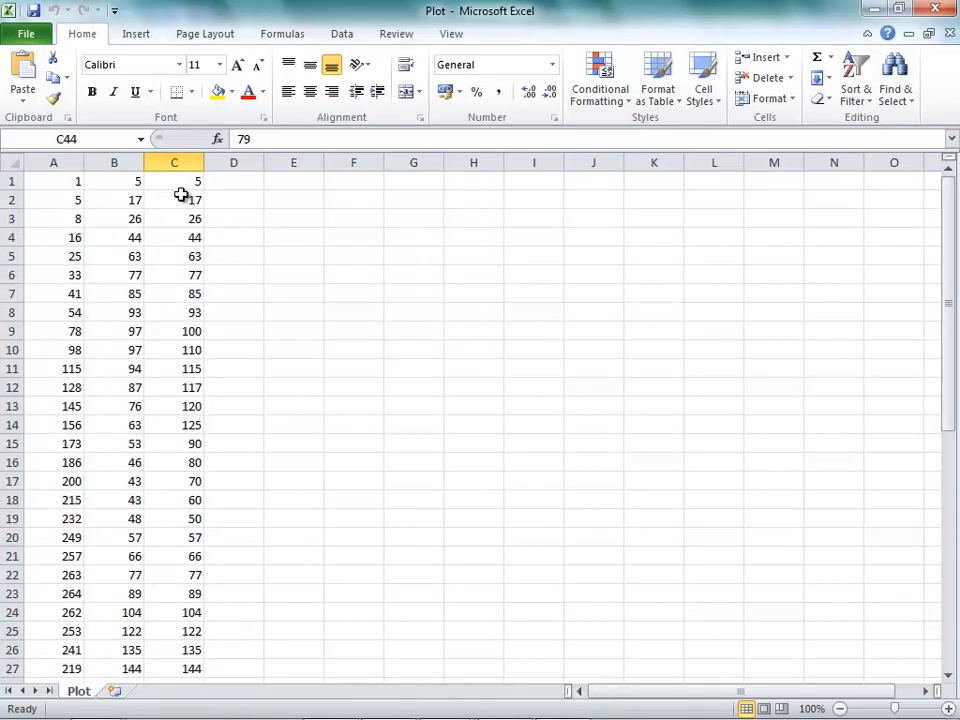
{"action": "scroll", "coordinate": [160, 355], "scroll_direction": "down", "scroll_amount": 6}
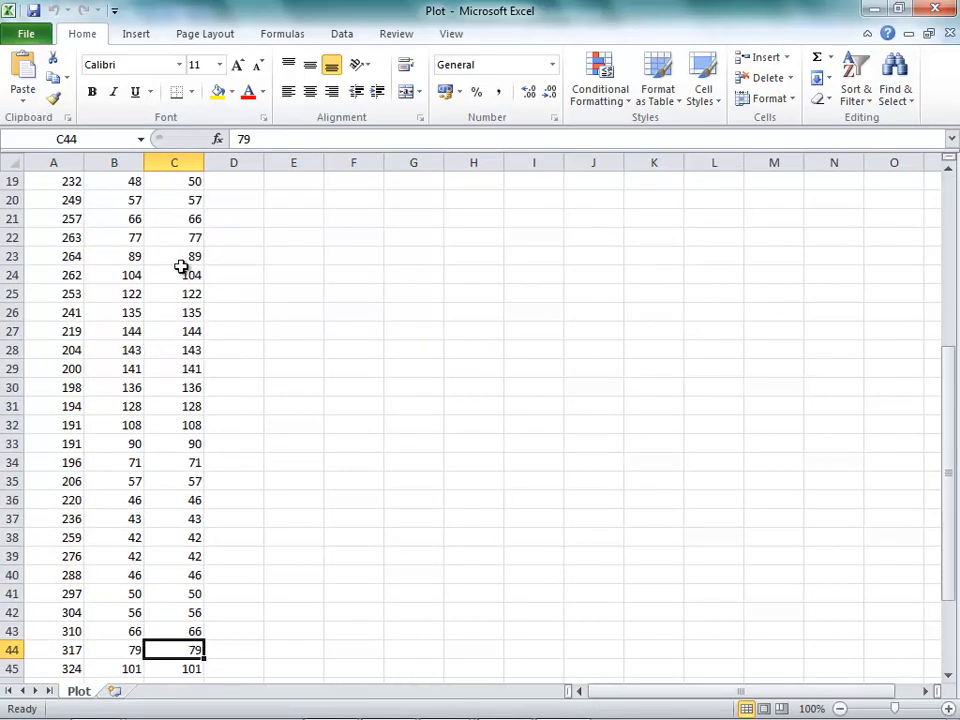
{"action": "scroll", "coordinate": [73, 369], "scroll_direction": "down", "scroll_amount": 5}
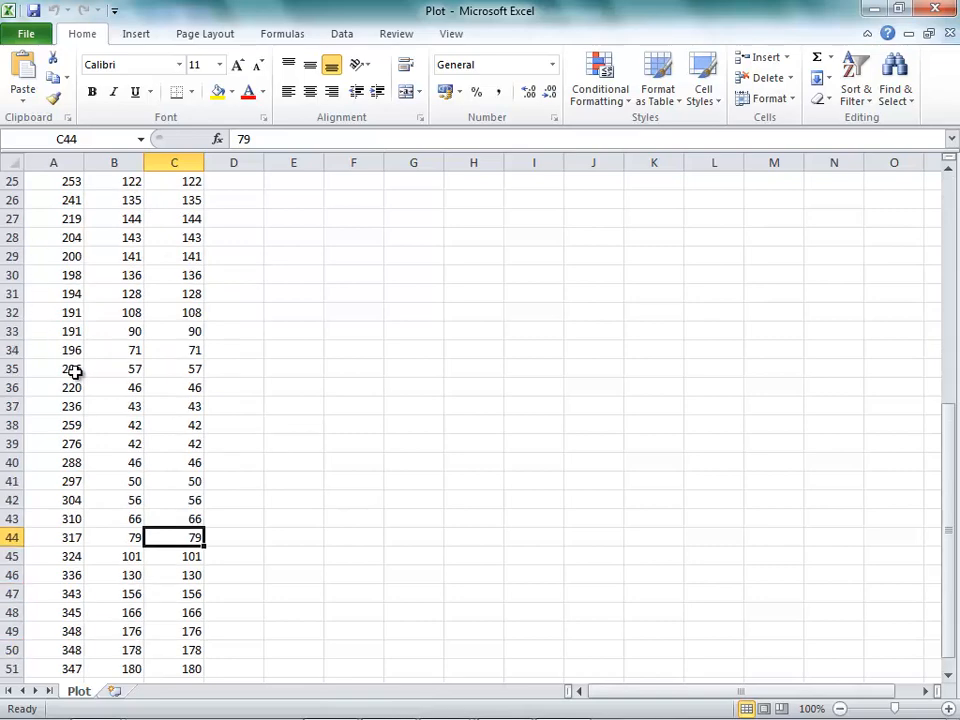
{"action": "scroll", "coordinate": [72, 368], "scroll_direction": "up", "scroll_amount": 11}
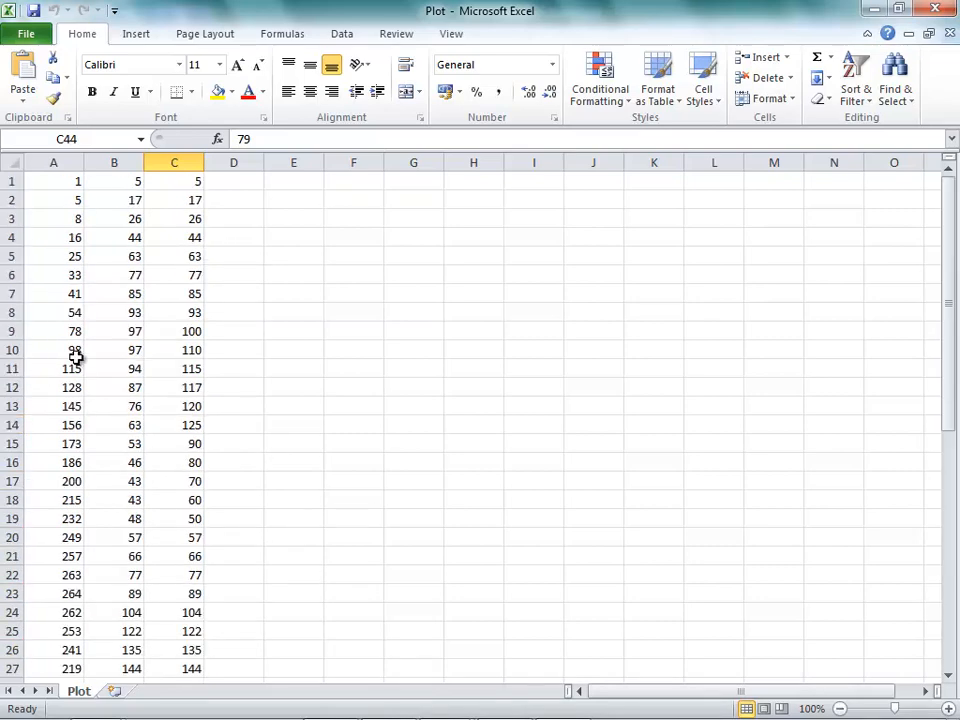
Examine columns A, B and C of the Plot sheet one at a time, and close Excel.
{"action": "left_click", "coordinate": [53, 160]}
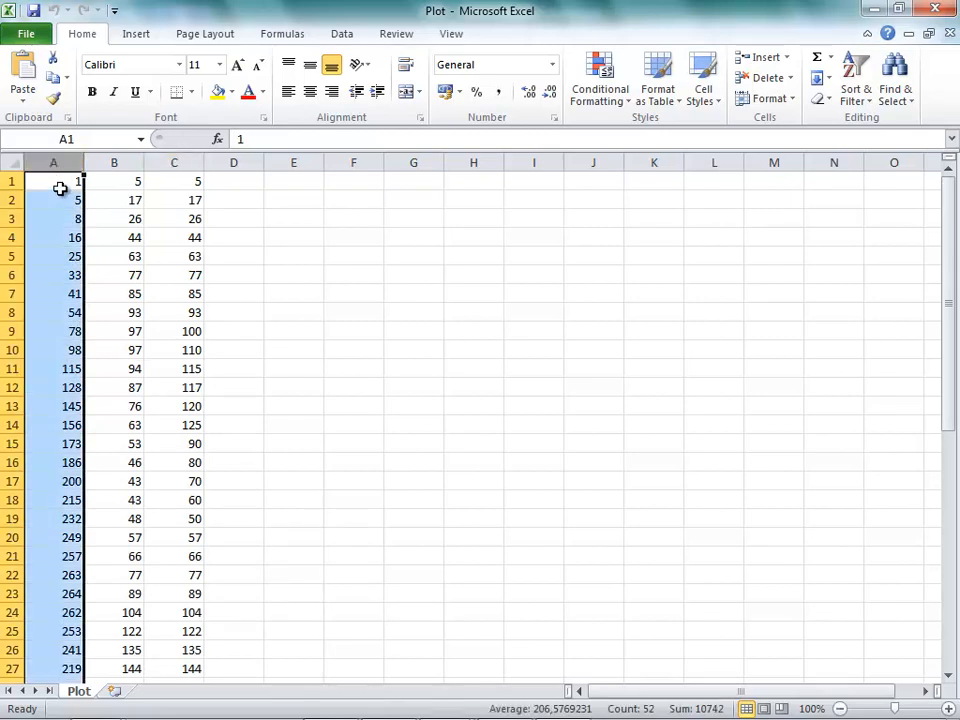
{"action": "left_click", "coordinate": [58, 182]}
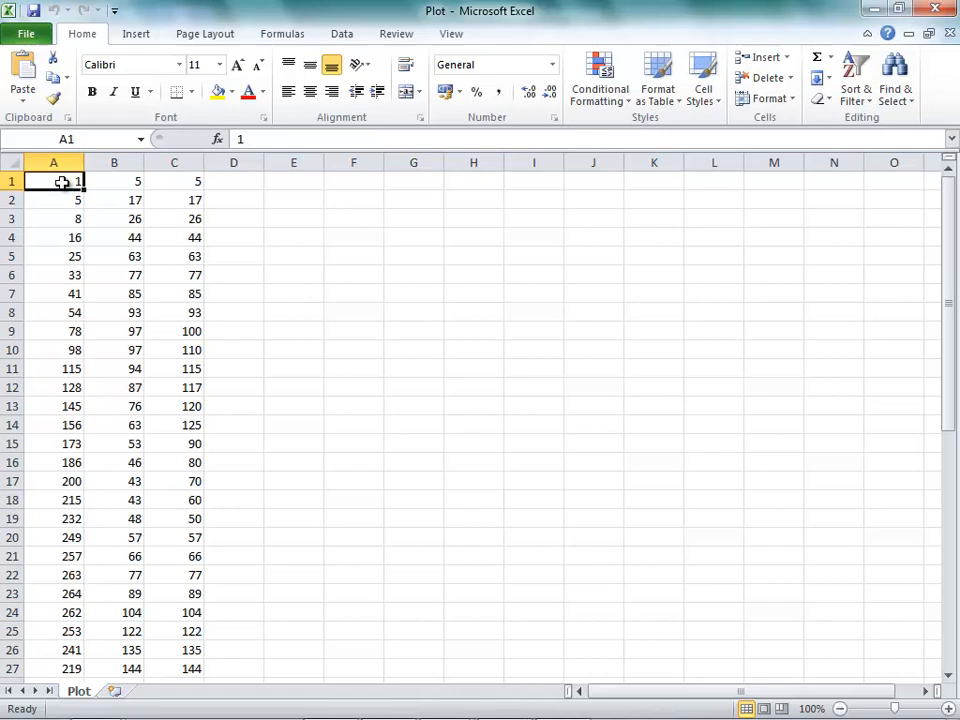
{"action": "left_click", "coordinate": [116, 162]}
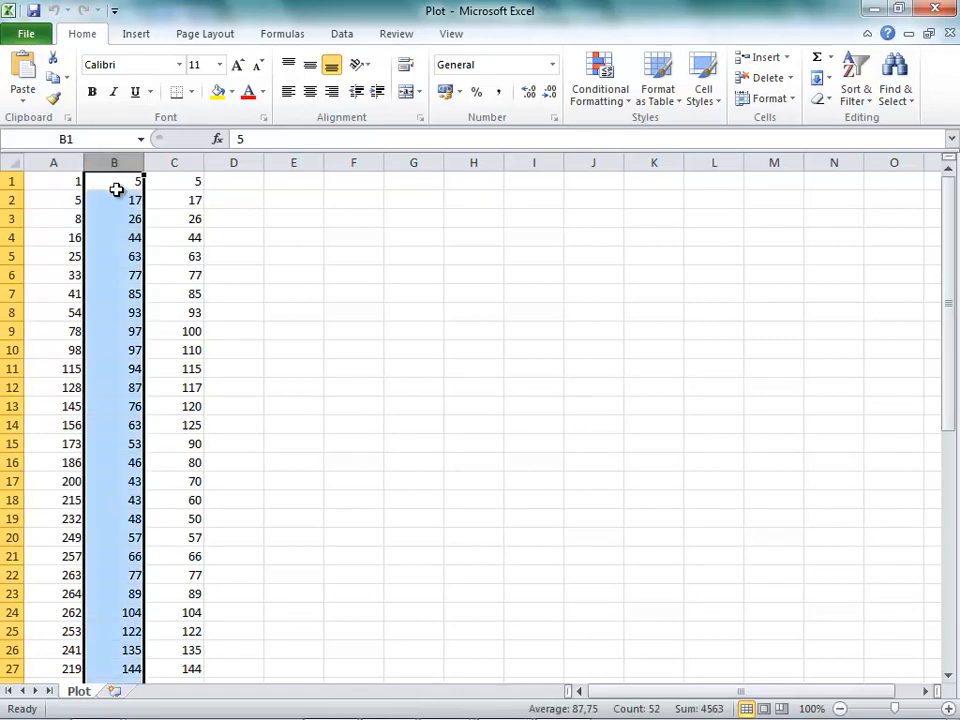
{"action": "left_click", "coordinate": [116, 191]}
{"action": "left_click", "coordinate": [116, 183]}
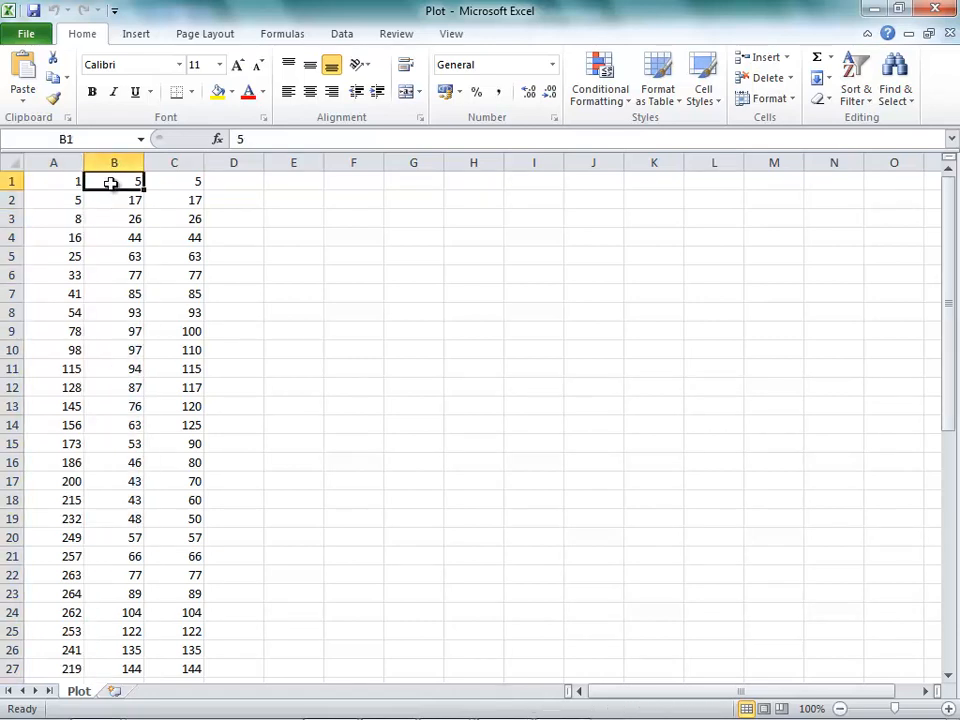
{"action": "left_click", "coordinate": [180, 160]}
{"action": "left_click", "coordinate": [178, 212]}
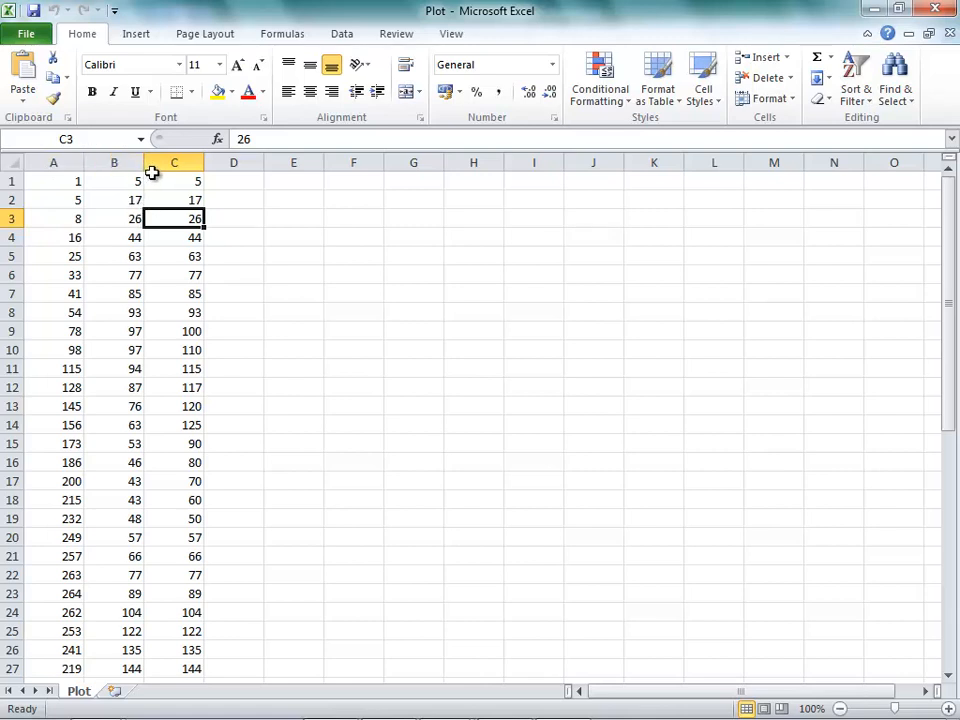
{"action": "left_click", "coordinate": [935, 8]}
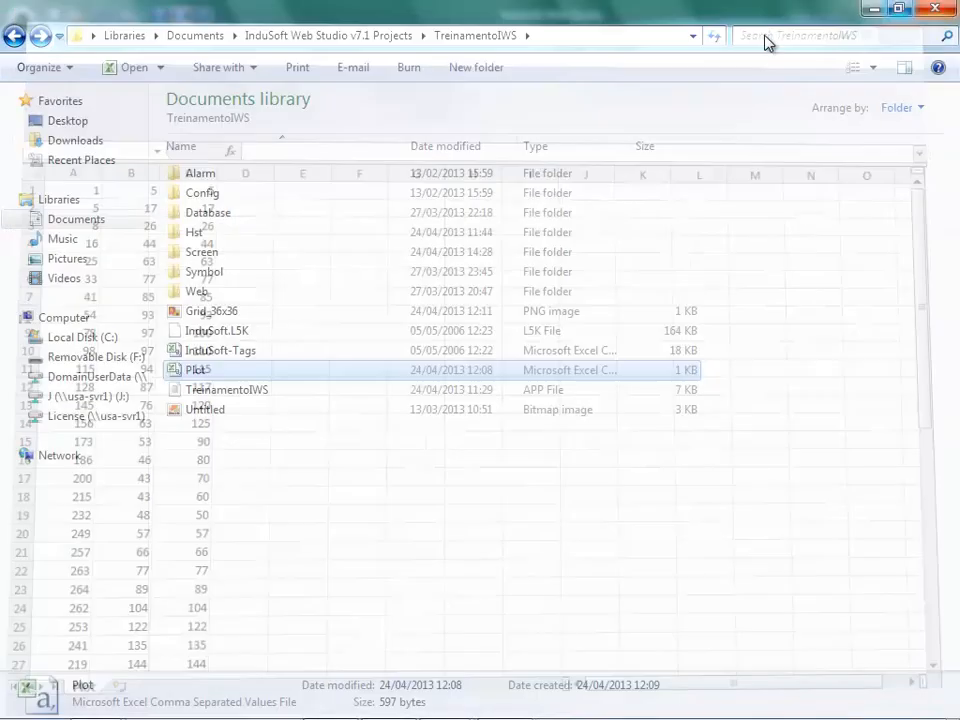
Check the Grid_36x36 image and the HST2TXT application in the Hst folder, and return to the TreinamentoIWS folder.
{"action": "left_click", "coordinate": [274, 314]}
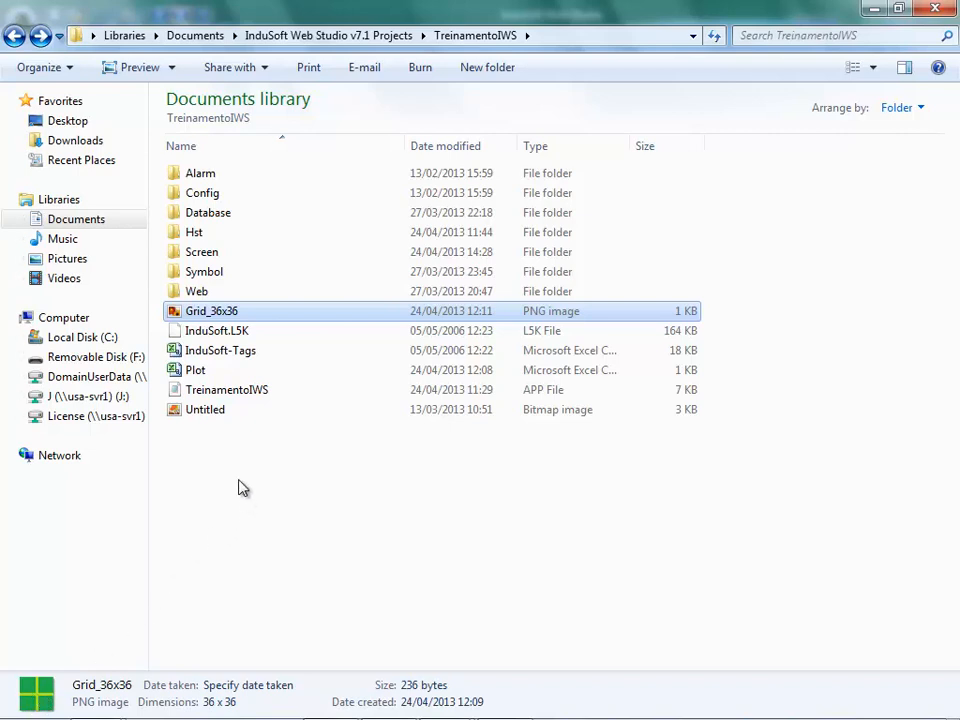
{"action": "double_click", "coordinate": [224, 237]}
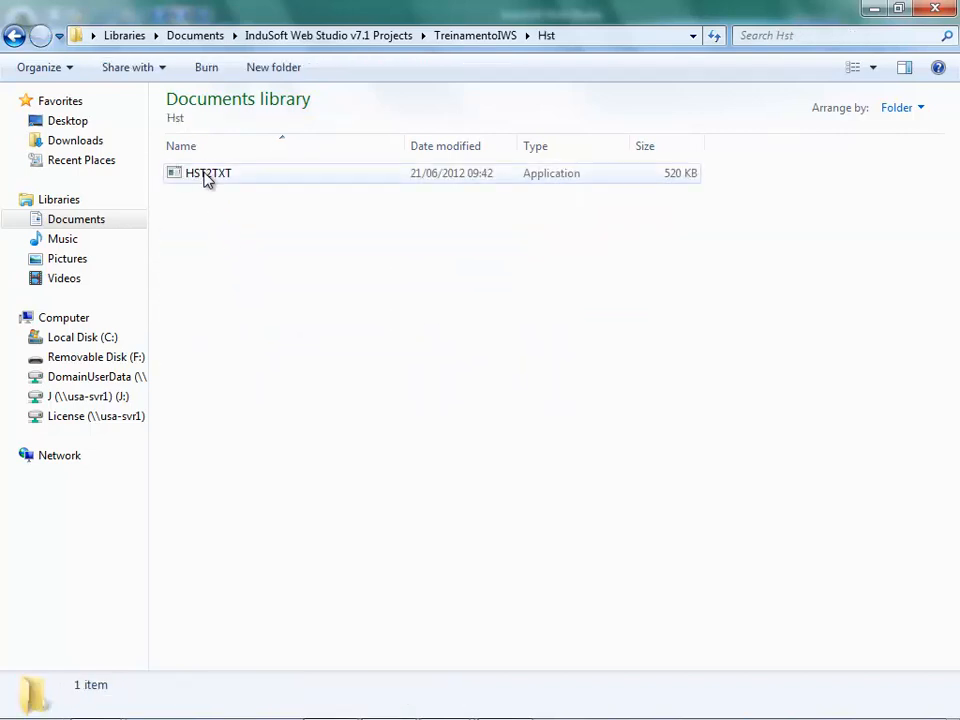
{"action": "left_click", "coordinate": [206, 178]}
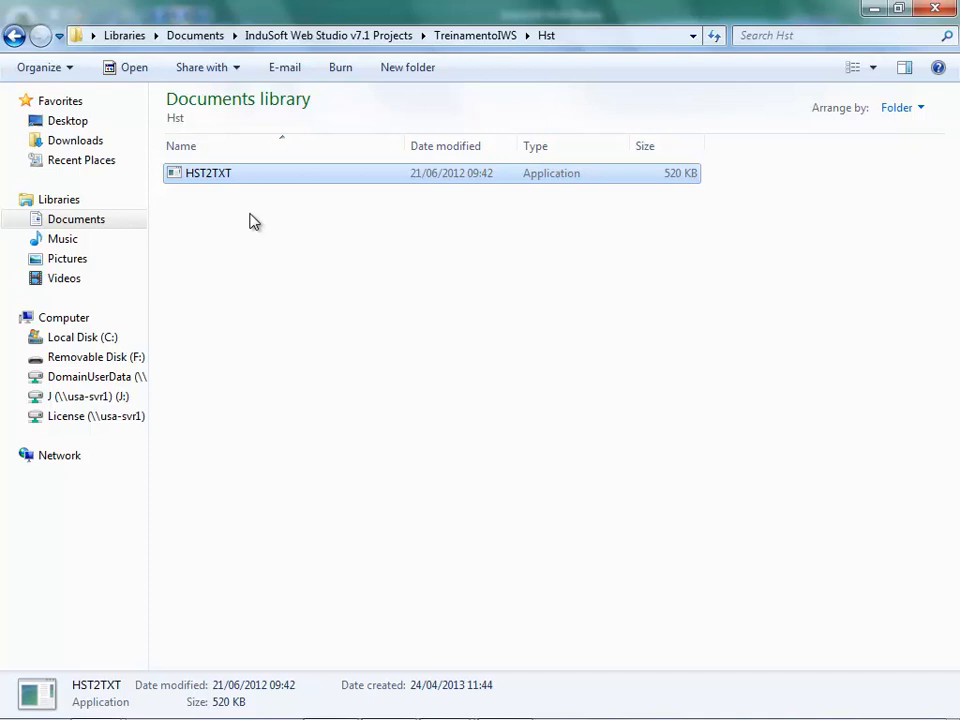
{"action": "left_click", "coordinate": [255, 220]}
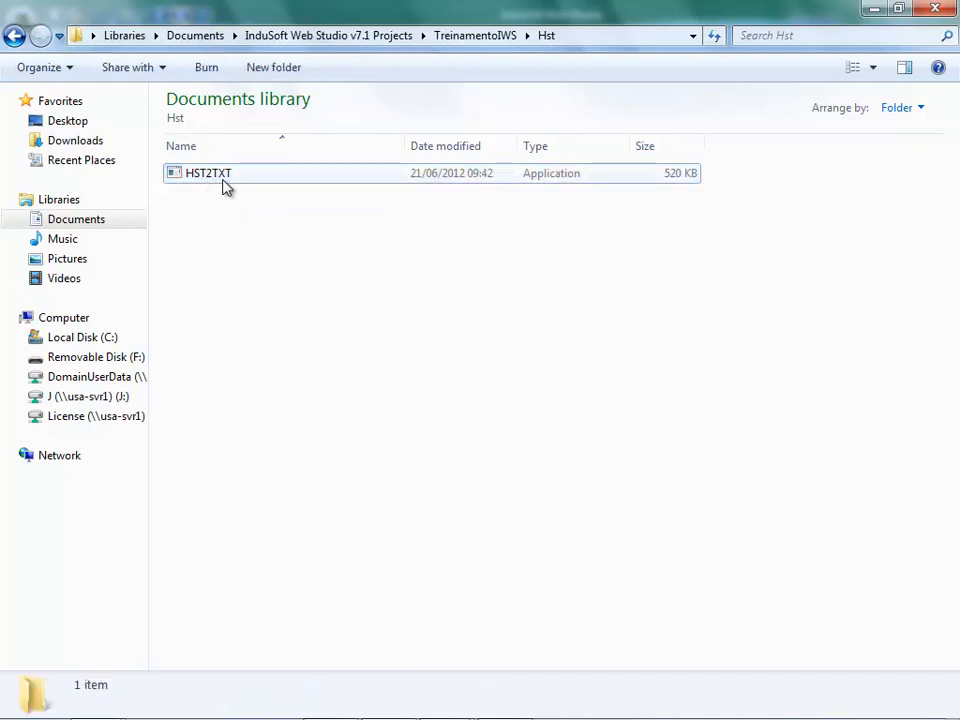
{"action": "left_click", "coordinate": [237, 184]}
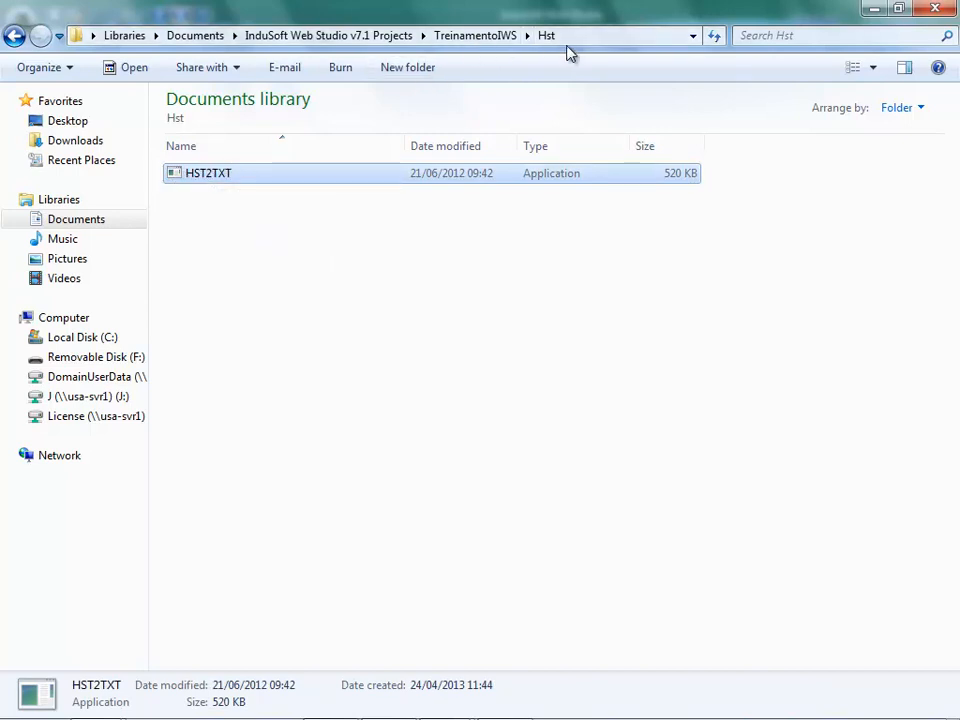
{"action": "left_click", "coordinate": [248, 249]}
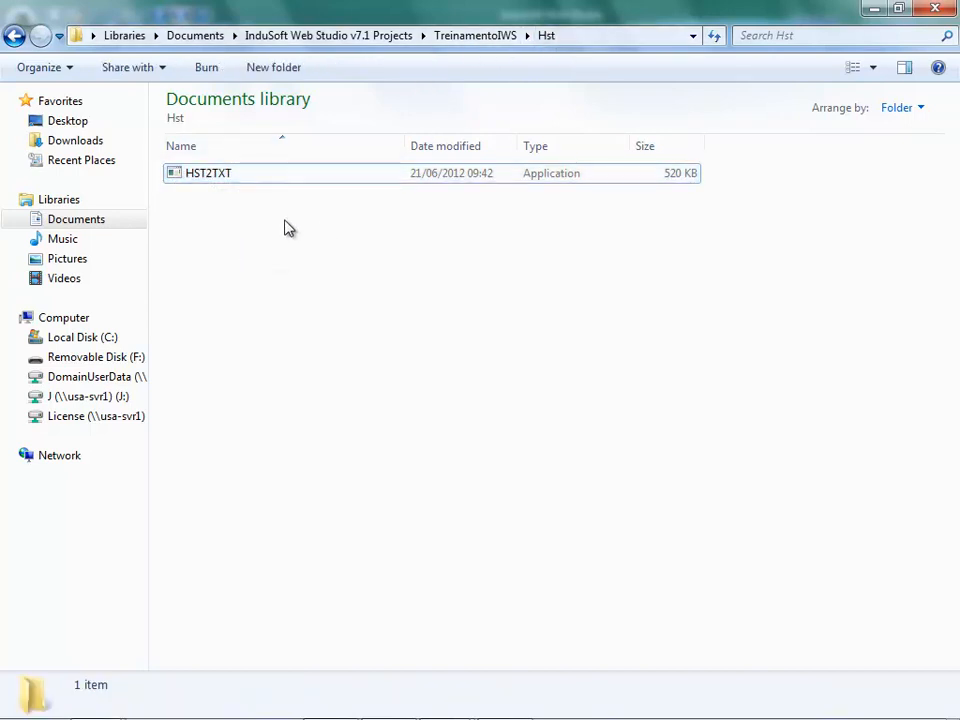
{"action": "left_click", "coordinate": [476, 36]}
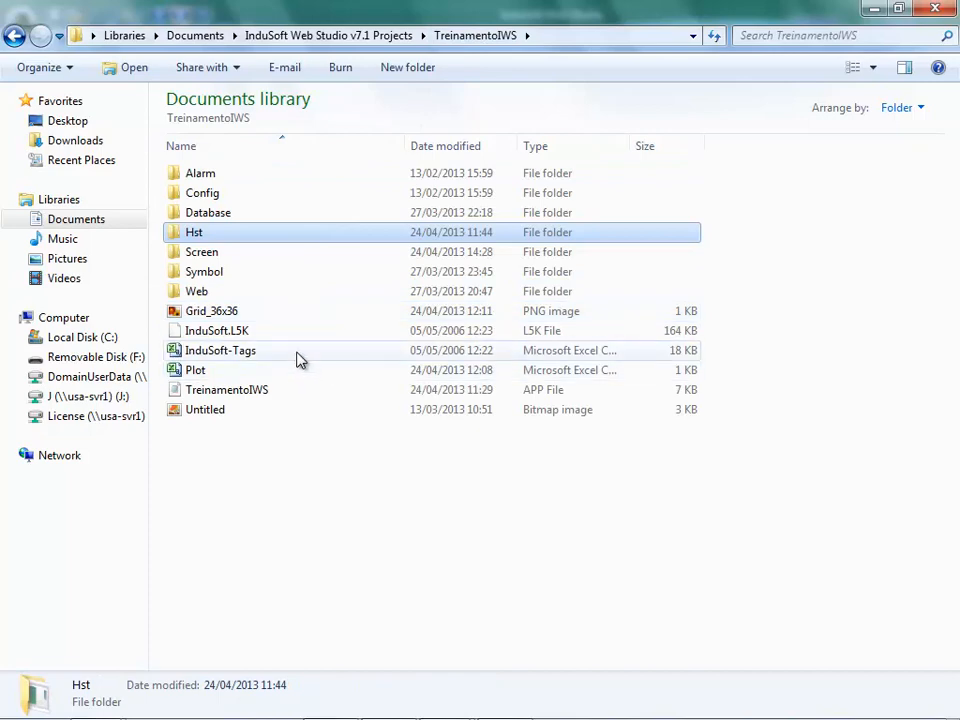
Switch back to InduSoft Web Studio, open the Tendencia1 screen for editing and close the Database Spy window.
{"action": "key", "text": "alt+Tab"}
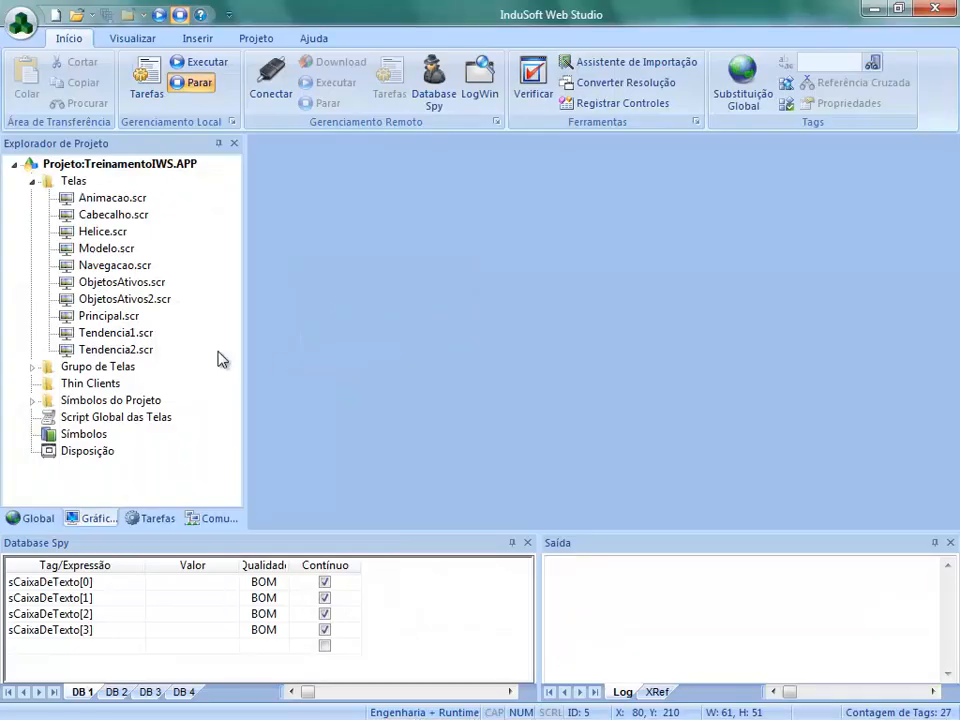
{"action": "double_click", "coordinate": [116, 334]}
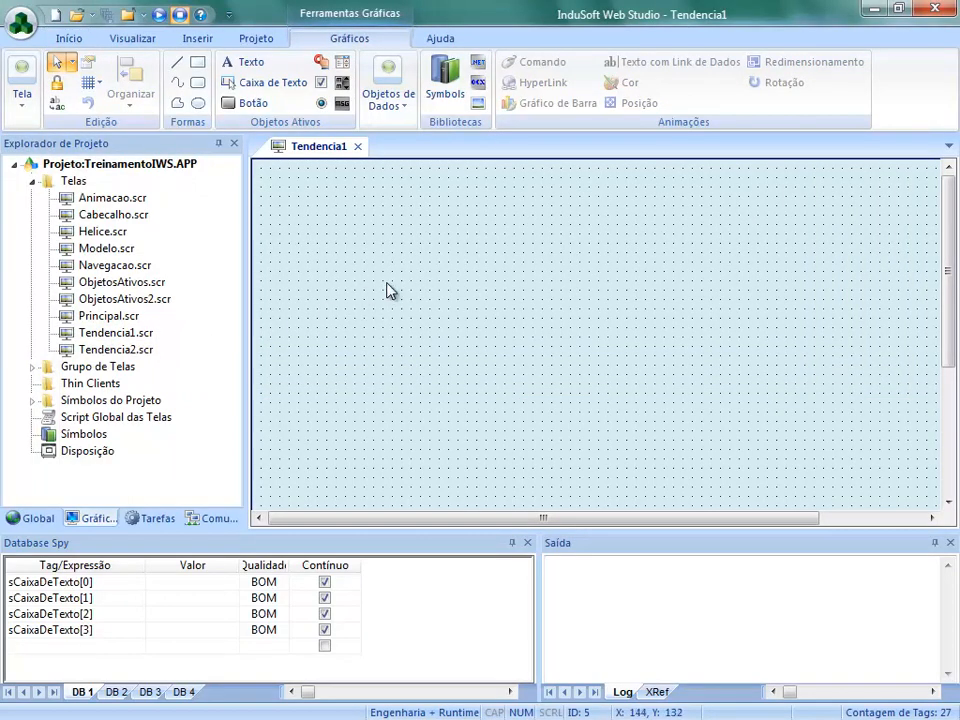
{"action": "left_click", "coordinate": [529, 544]}
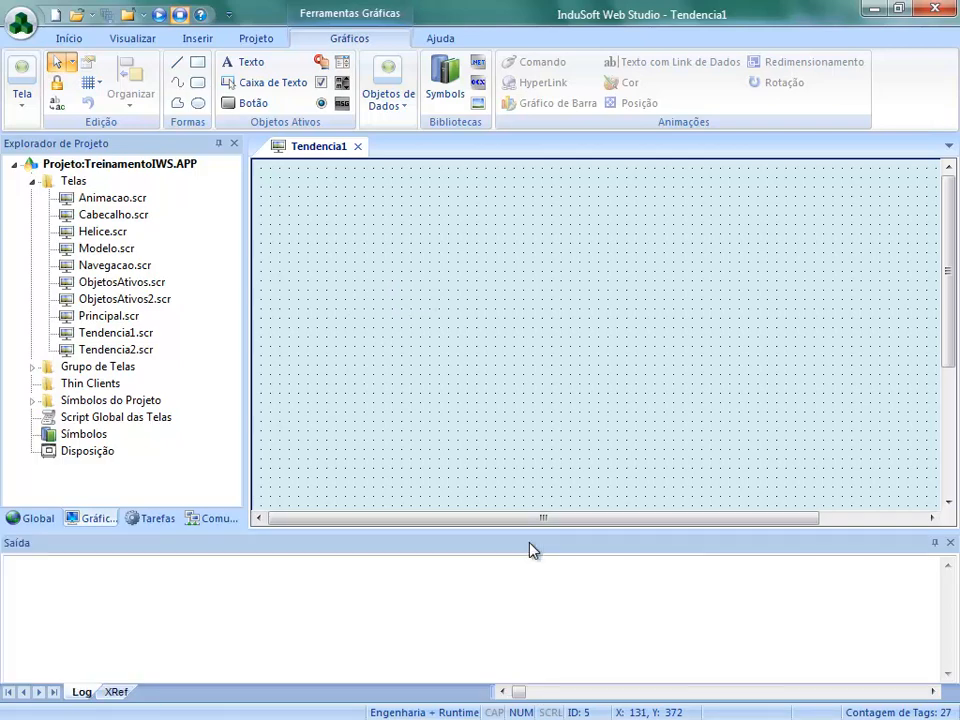
Close the output window and draw a Trend (Tendência) control on the Tendencia1 screen.
{"action": "left_click", "coordinate": [950, 542]}
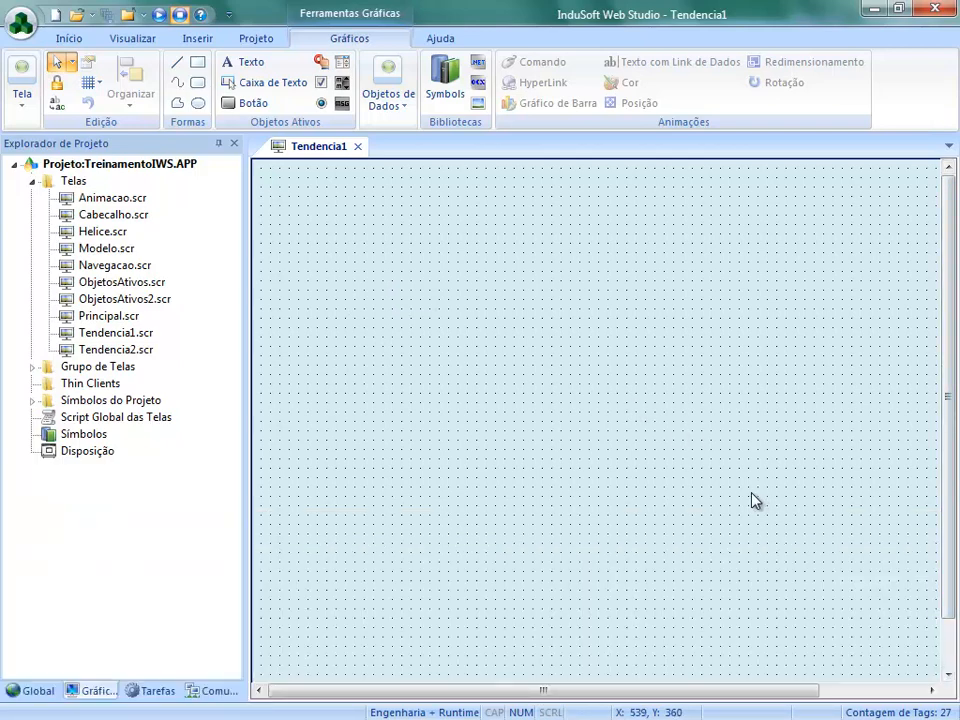
{"action": "left_click", "coordinate": [398, 113]}
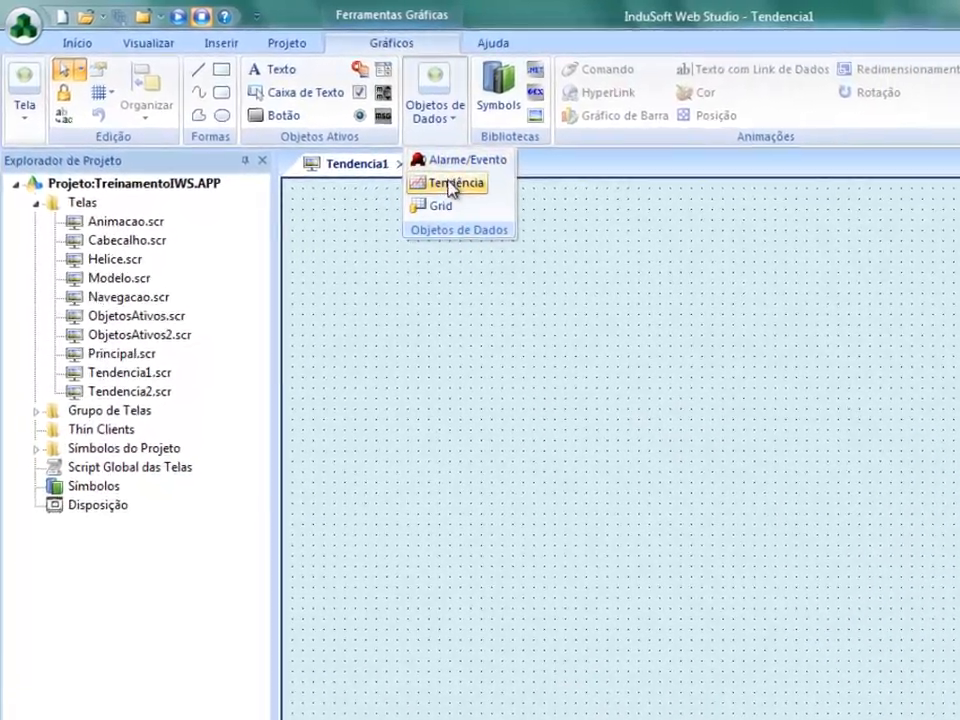
{"action": "left_click", "coordinate": [462, 189]}
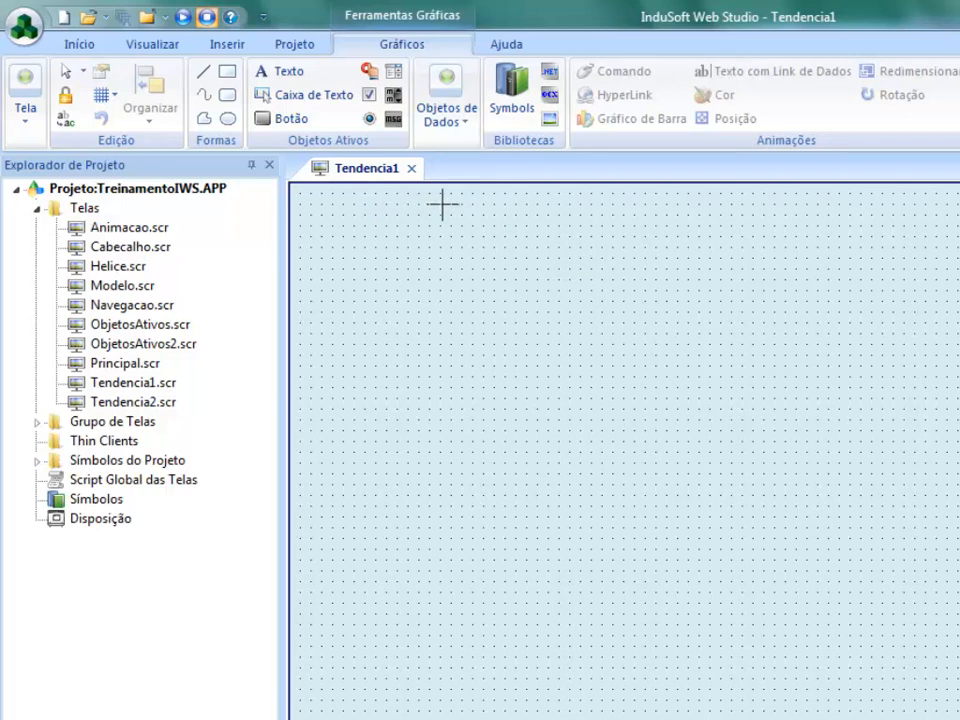
{"action": "left_click_drag", "start_coordinate": [442, 204], "coordinate": [958, 607]}
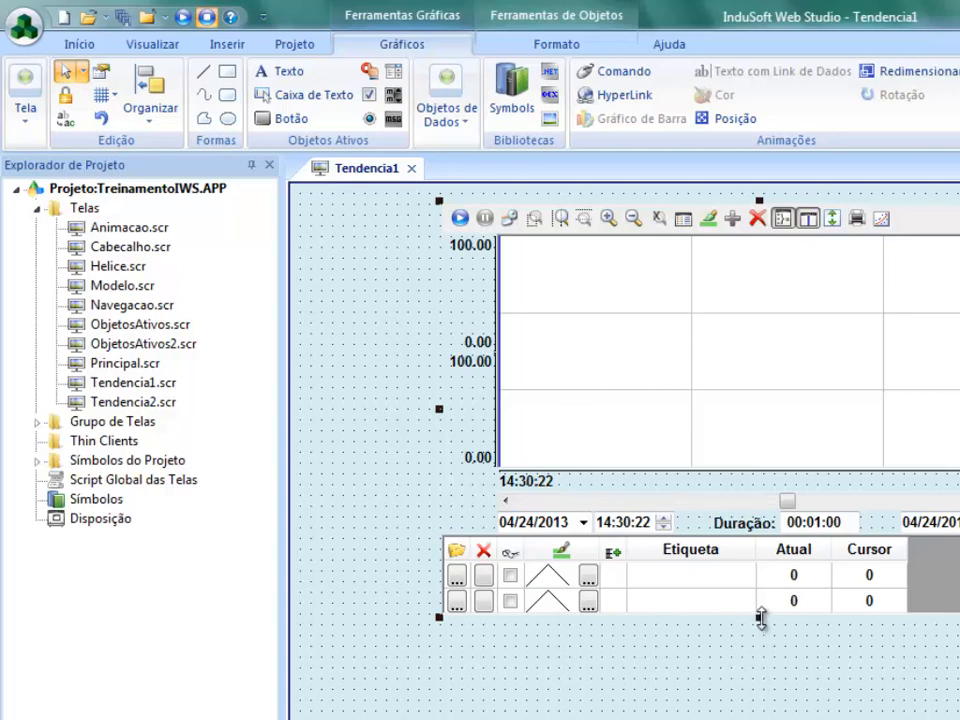
Enlarge the trend control to about 699 by 461 and position it at about X 142, Y 20, leaving free space beside it.
{"action": "left_click_drag", "start_coordinate": [759, 619], "coordinate": [760, 703]}
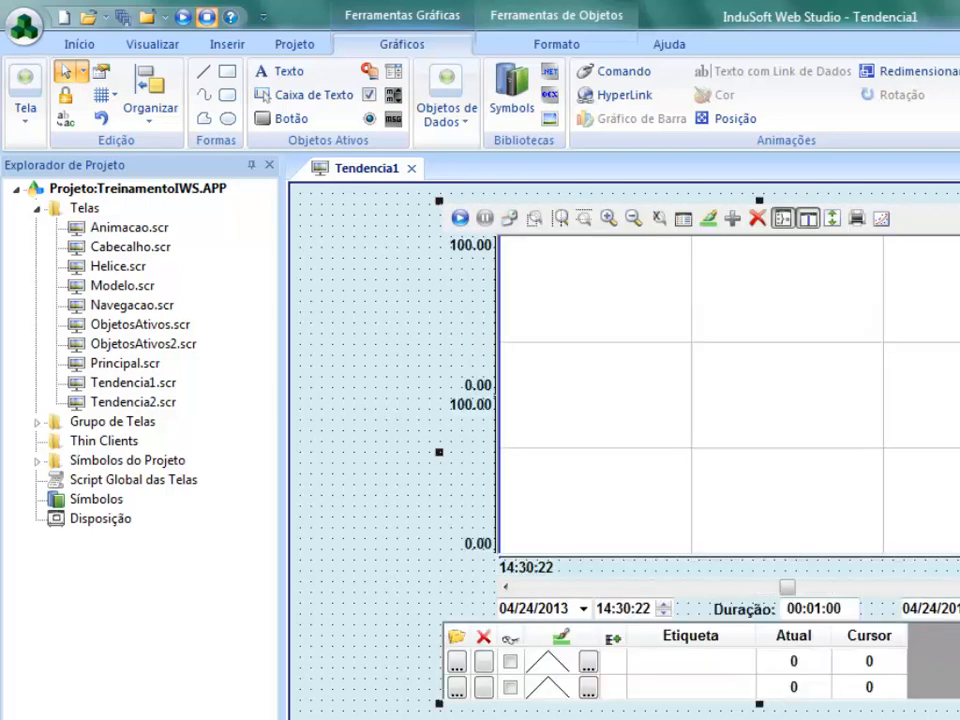
{"action": "left_click_drag", "start_coordinate": [634, 495], "coordinate": [484, 495]}
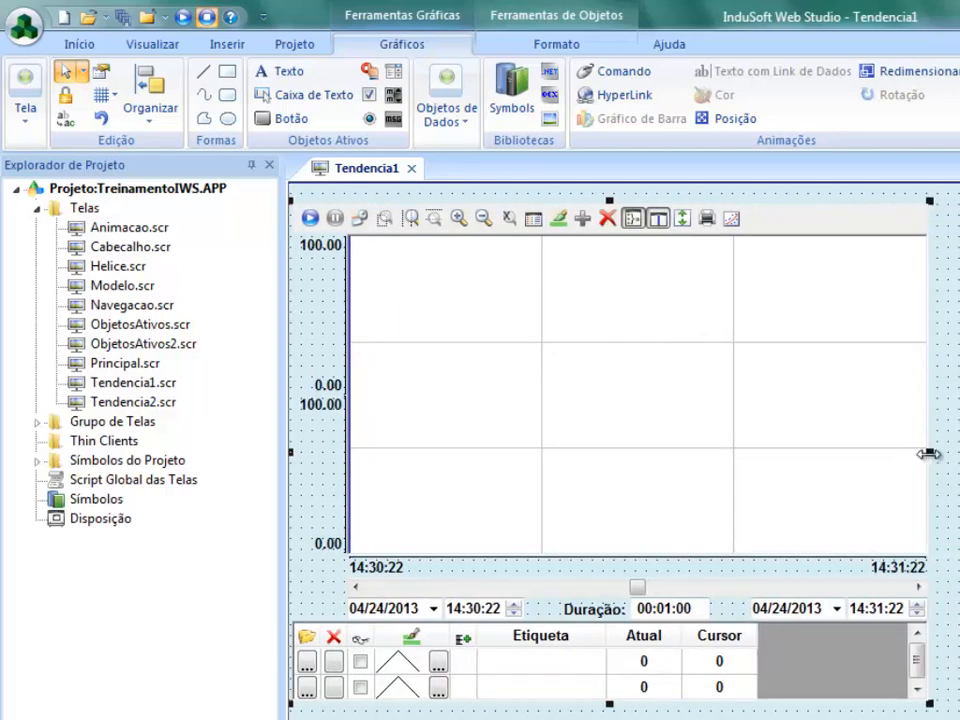
{"action": "left_click_drag", "start_coordinate": [930, 453], "coordinate": [959, 453]}
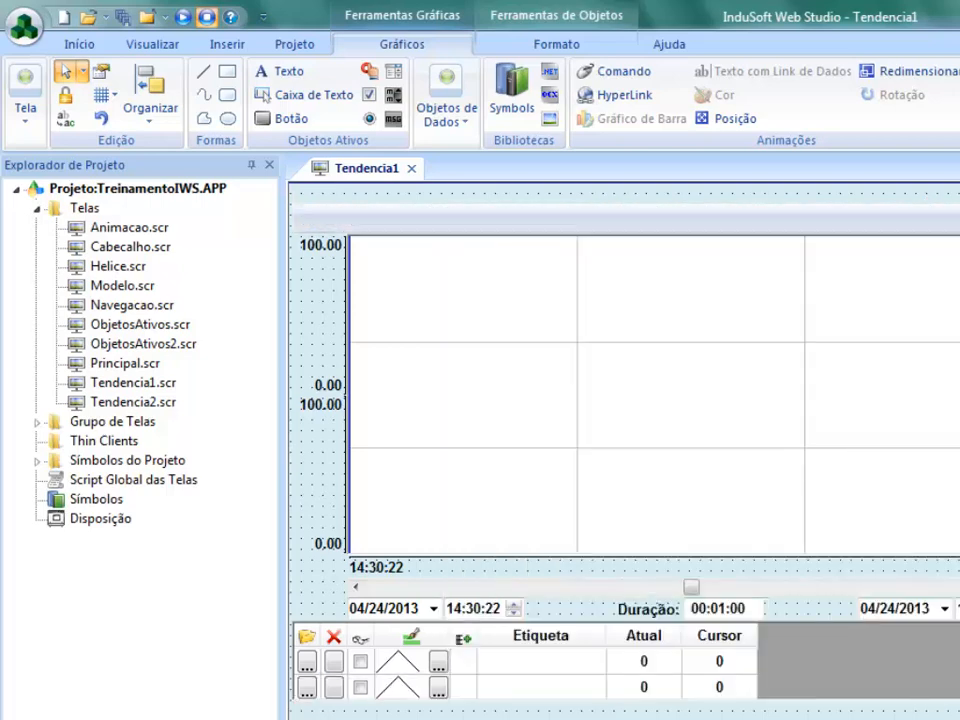
{"action": "left_click_drag", "start_coordinate": [660, 495], "coordinate": [810, 495]}
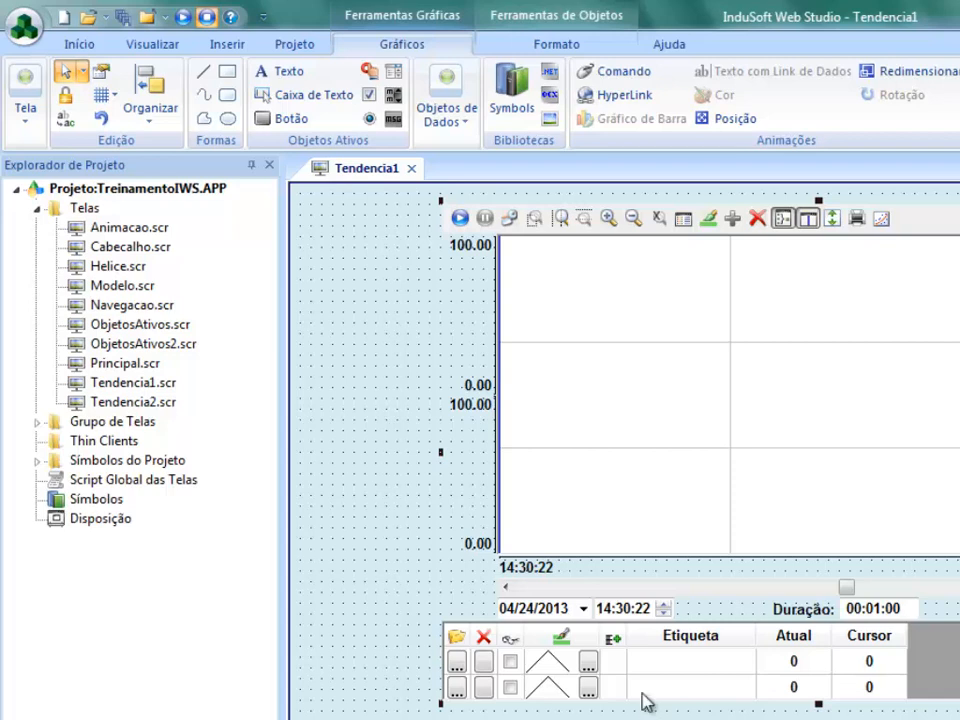
{"action": "left_click", "coordinate": [388, 405]}
{"action": "left_click", "coordinate": [538, 386]}
Insert the slider01 symbol from the system Sliders library and place it beside the trend control at X 30, Y 30.
{"action": "left_click", "coordinate": [100, 503]}
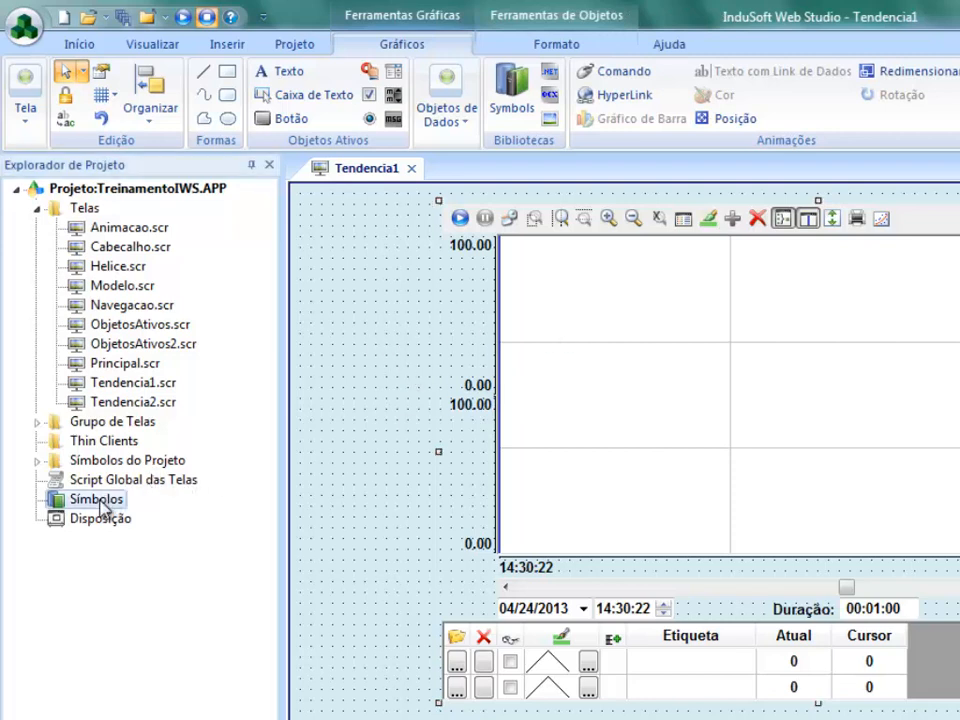
{"action": "double_click", "coordinate": [104, 507]}
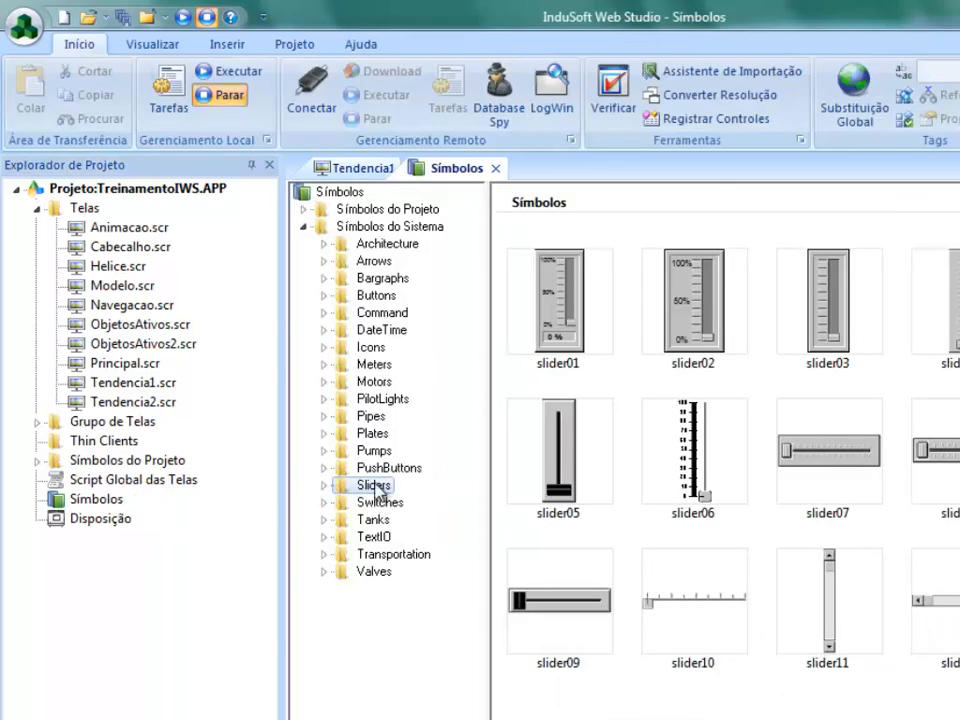
{"action": "double_click", "coordinate": [568, 321]}
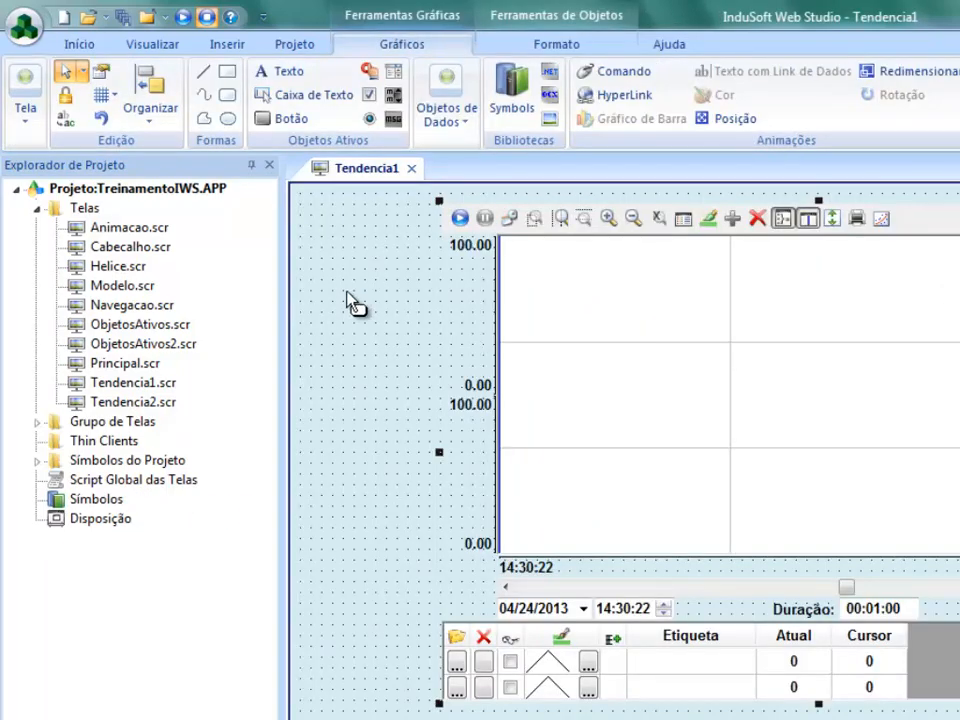
{"action": "left_click", "coordinate": [339, 285]}
{"action": "left_click_drag", "start_coordinate": [357, 351], "coordinate": [334, 285]}
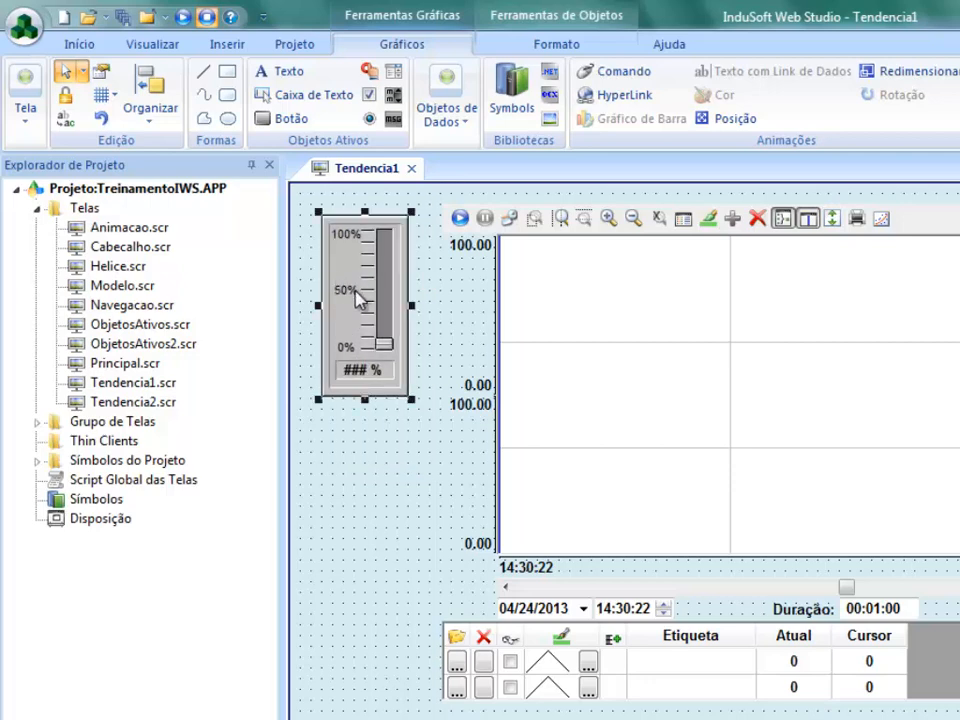
Link the slider's TagName to nTrendTemp and create it as a new integer tag with server scope.
{"action": "double_click", "coordinate": [358, 300]}
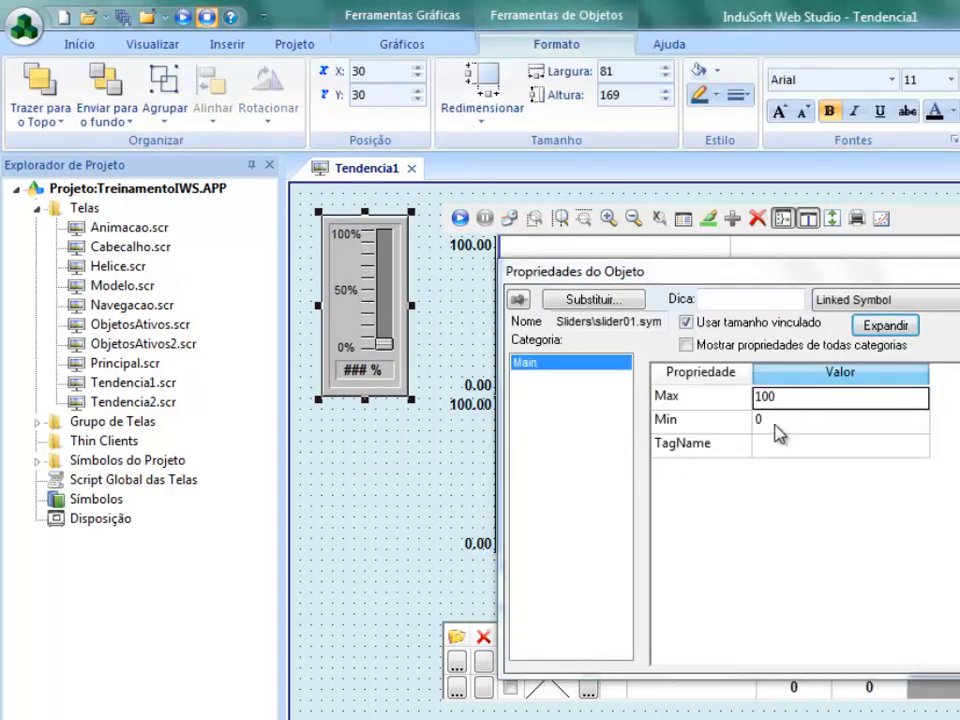
{"action": "left_click", "coordinate": [800, 450]}
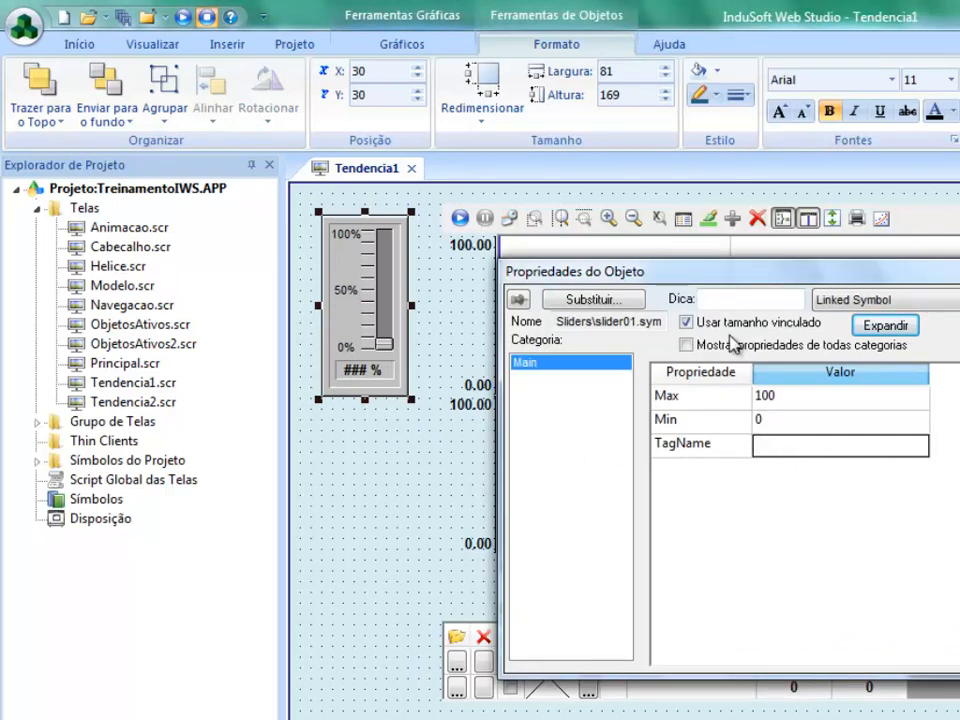
{"action": "type", "text": "nTrendTemp"}
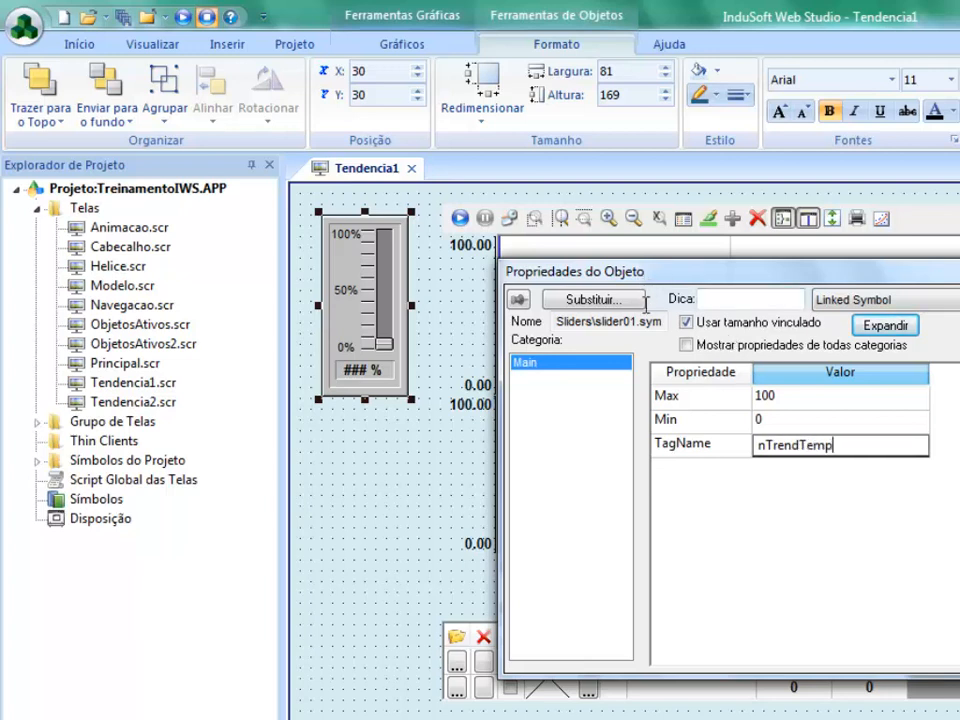
{"action": "key", "text": "Return"}
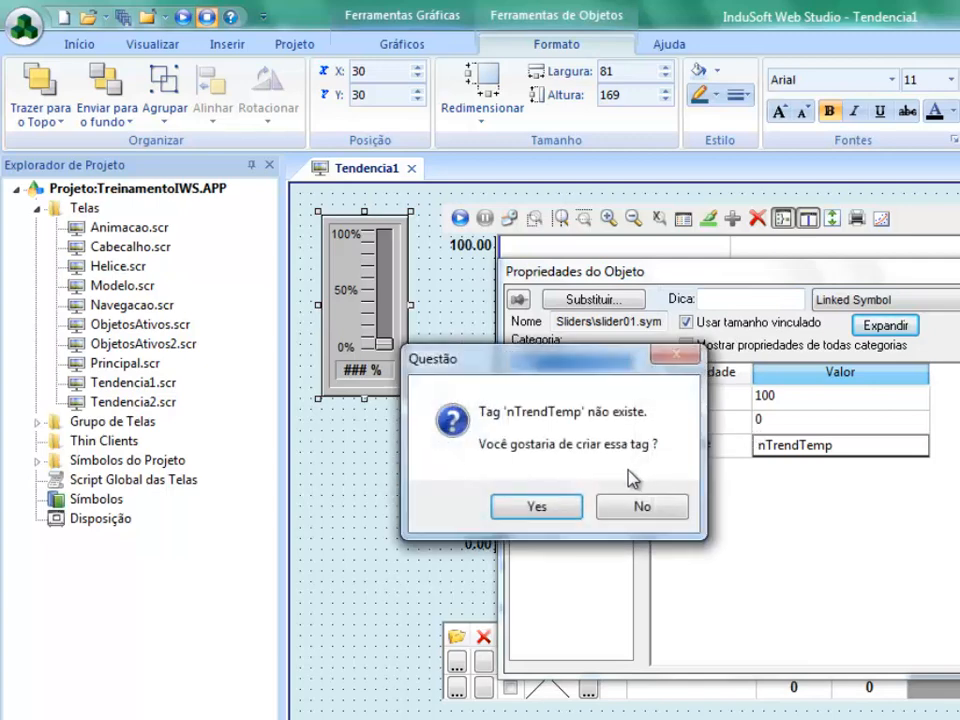
{"action": "left_click", "coordinate": [505, 508]}
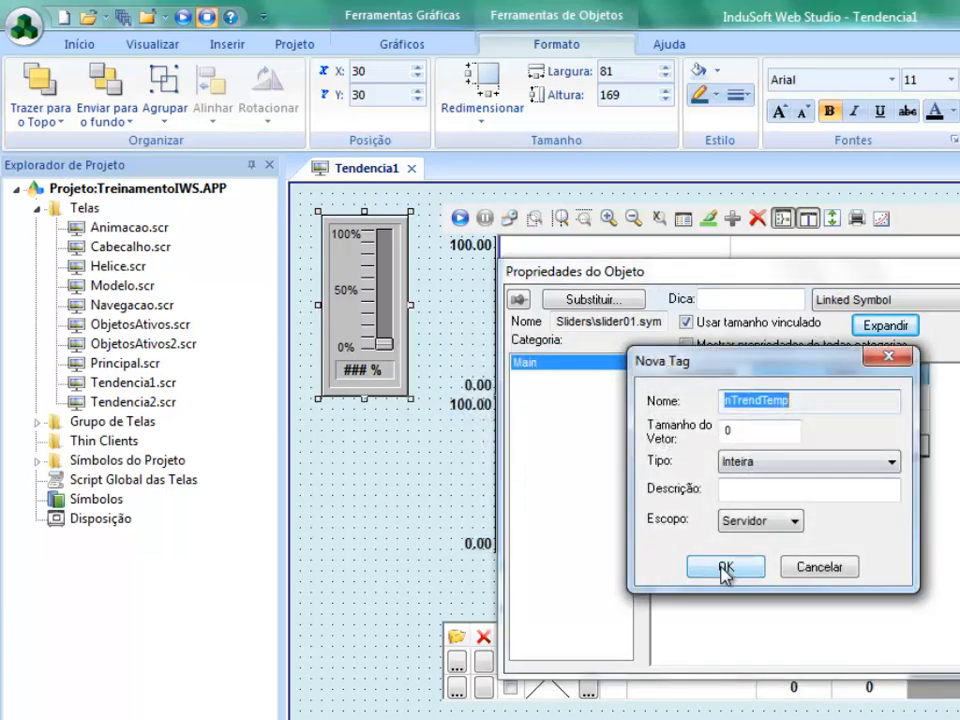
{"action": "left_click", "coordinate": [725, 567]}
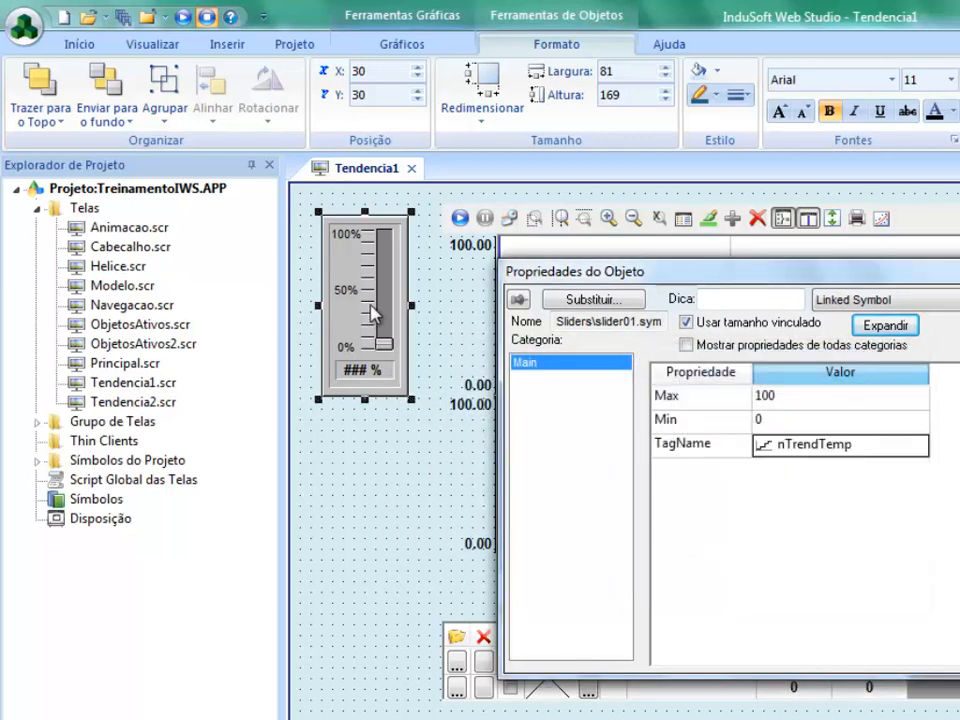
Duplicate the slider below the original at X 30, Y 230, and link the copy to a new integer server tag nTrendPres.
{"action": "left_click_drag", "start_coordinate": [372, 313], "coordinate": [370, 455]}
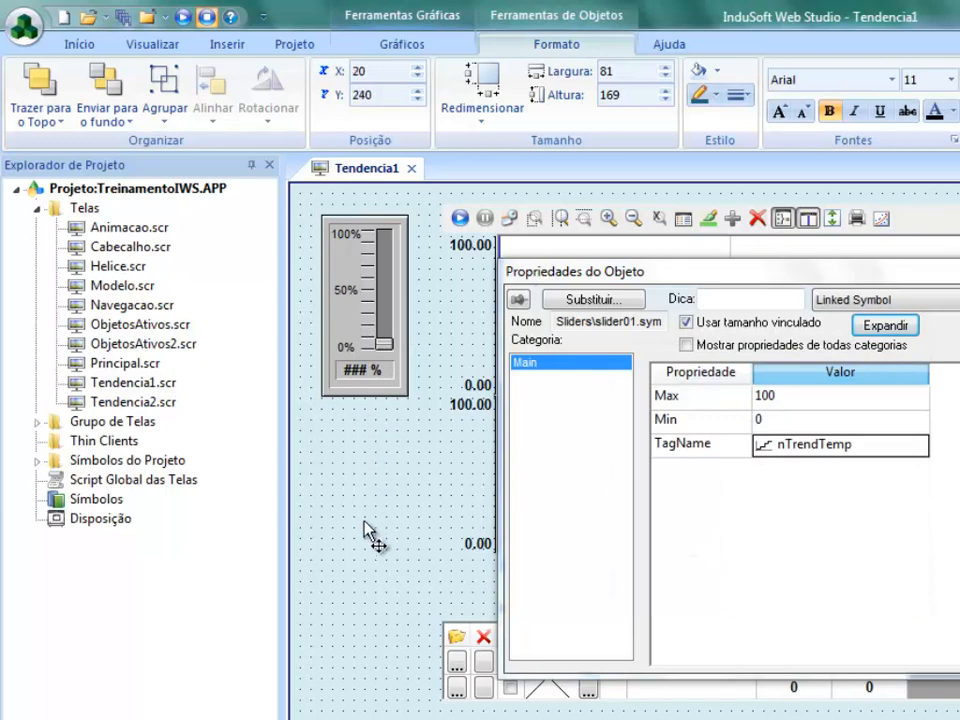
{"action": "mouse_move", "coordinate": [364, 521]}
{"action": "left_mouse_down"}
{"action": "mouse_move", "coordinate": [378, 472]}
{"action": "mouse_move", "coordinate": [373, 507]}
{"action": "left_mouse_up"}
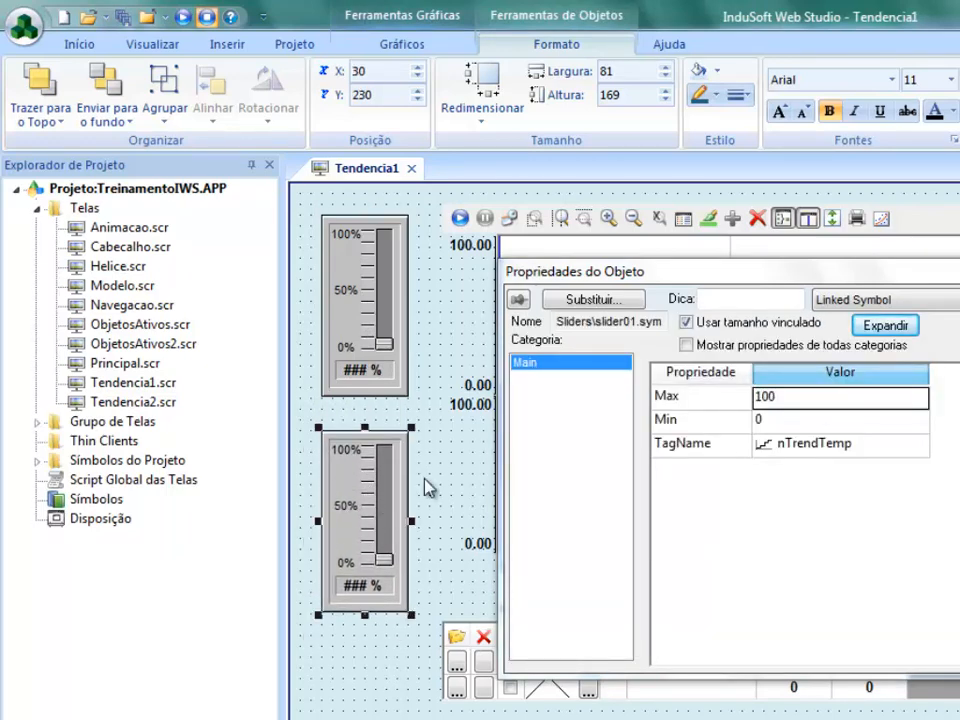
{"action": "left_click", "coordinate": [856, 452]}
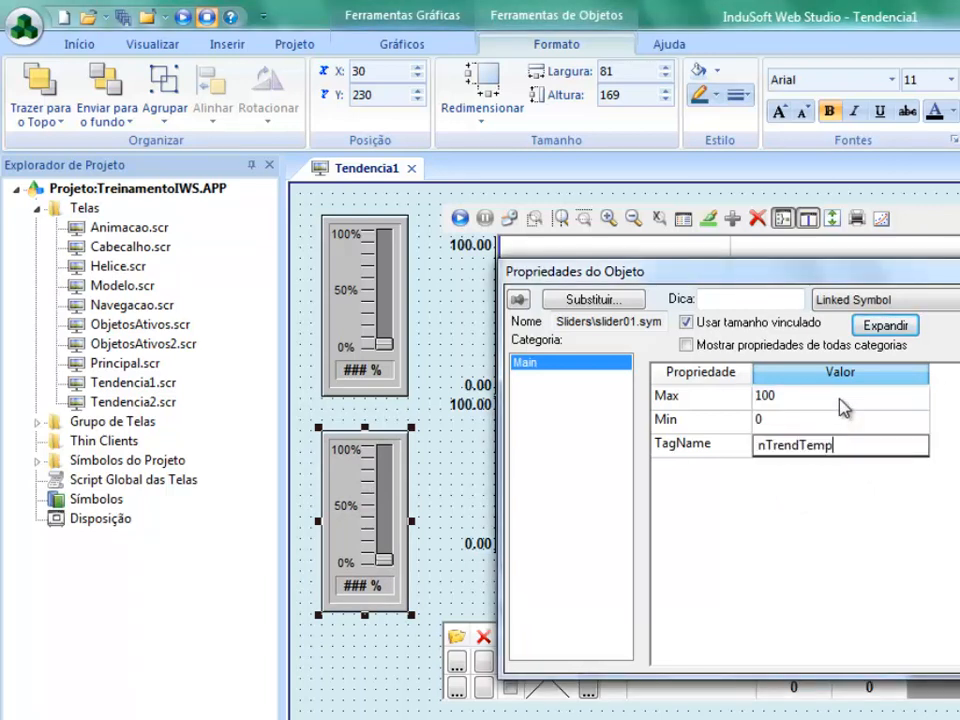
{"action": "key", "text": "BackSpace"}
{"action": "key", "text": "BackSpace"}
{"action": "key", "text": "BackSpace"}
{"action": "key", "text": "BackSpace"}
{"action": "type", "text": "Pres"}
{"action": "key", "text": "Return"}
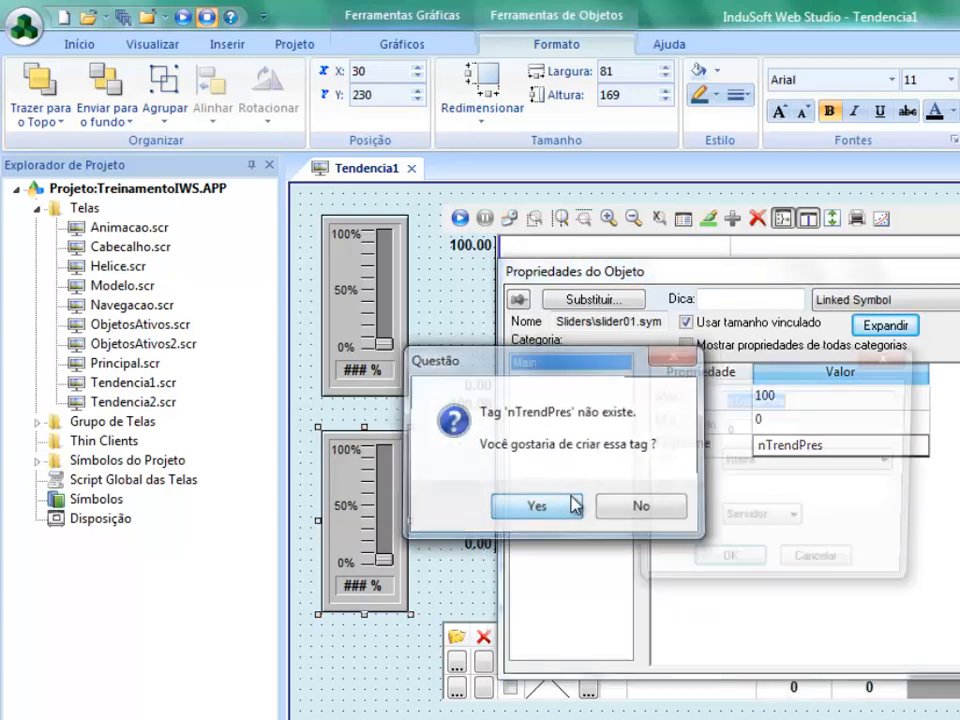
{"action": "left_click", "coordinate": [536, 507]}
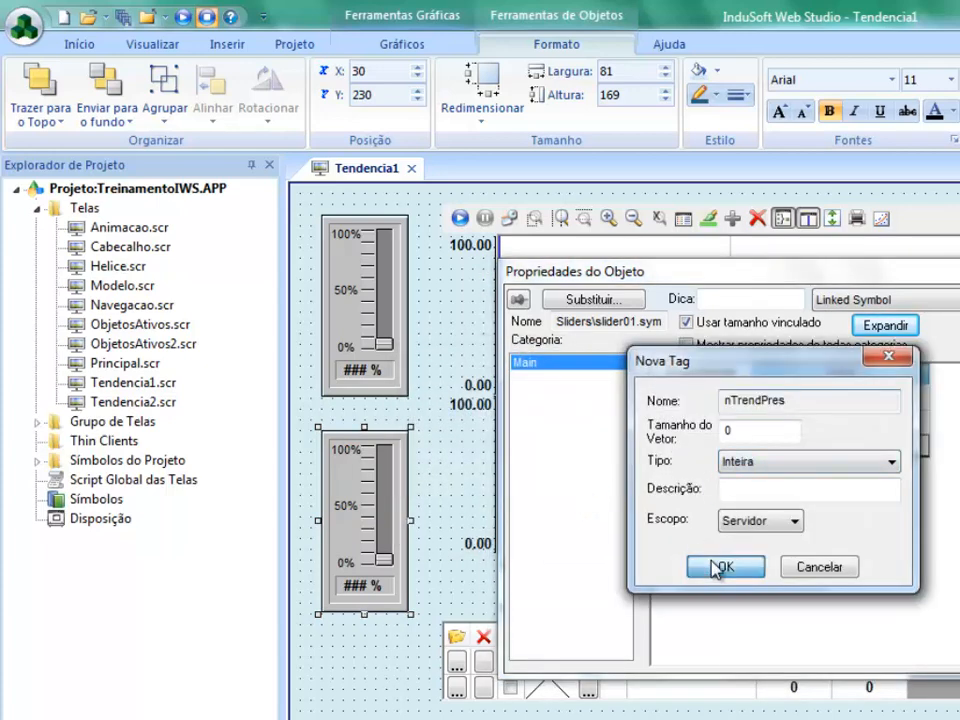
{"action": "left_click", "coordinate": [722, 566]}
{"action": "key", "text": "Escape"}
{"action": "left_click", "coordinate": [440, 450]}
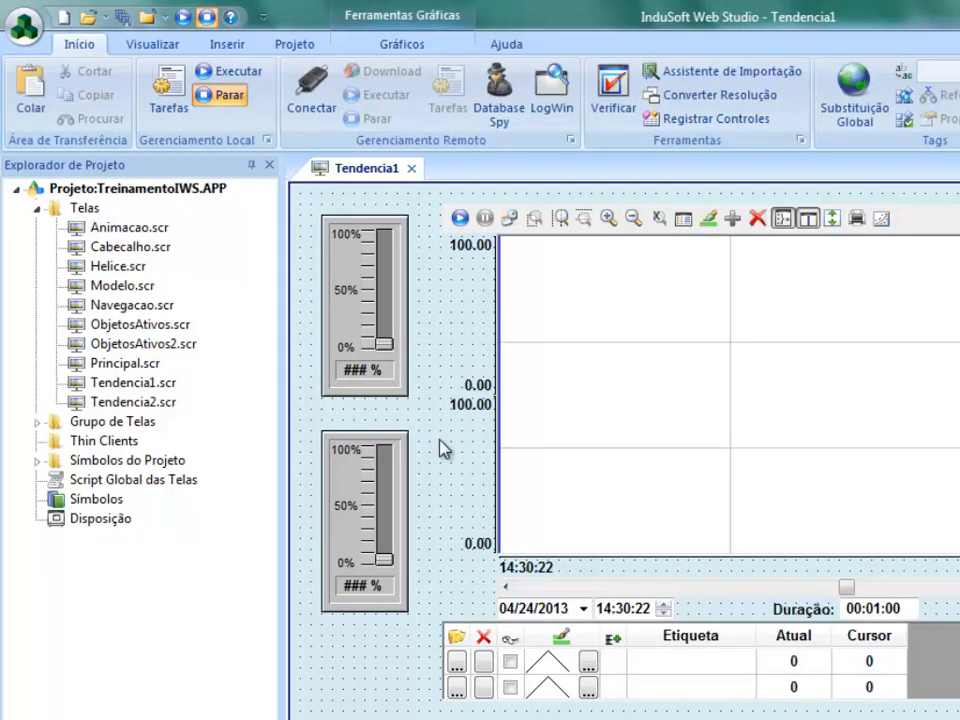
Check the tag assigned to each of the two sliders in the object properties.
{"action": "left_click", "coordinate": [392, 383]}
{"action": "double_click", "coordinate": [377, 379]}
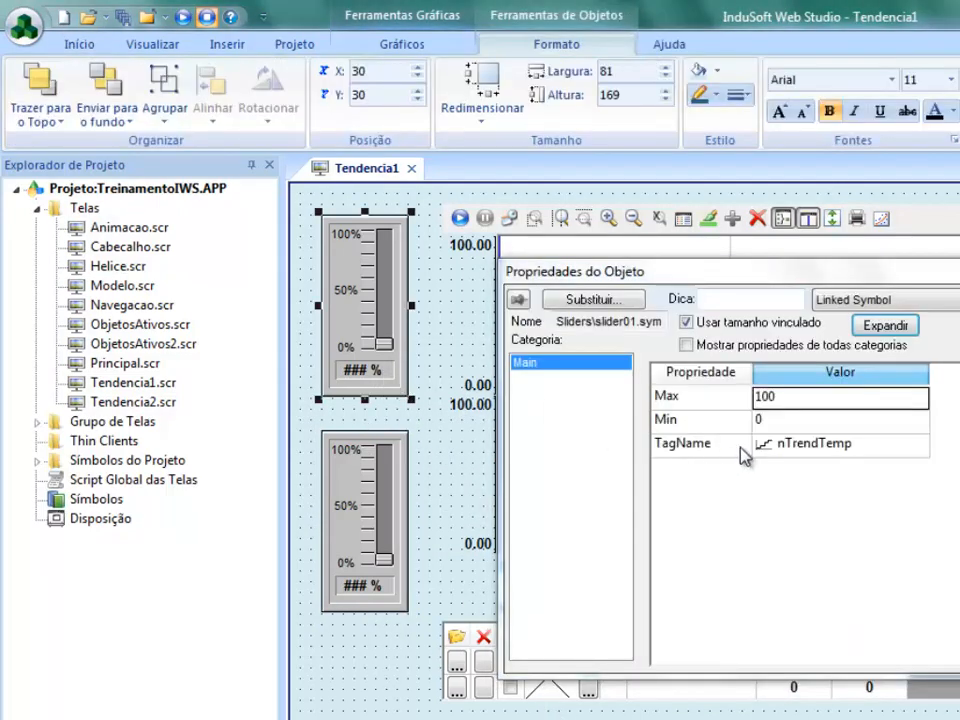
{"action": "left_click", "coordinate": [364, 493]}
Show the trend control's properties, move the dialog off the chart, and look through its Pontos table.
{"action": "left_click", "coordinate": [473, 366]}
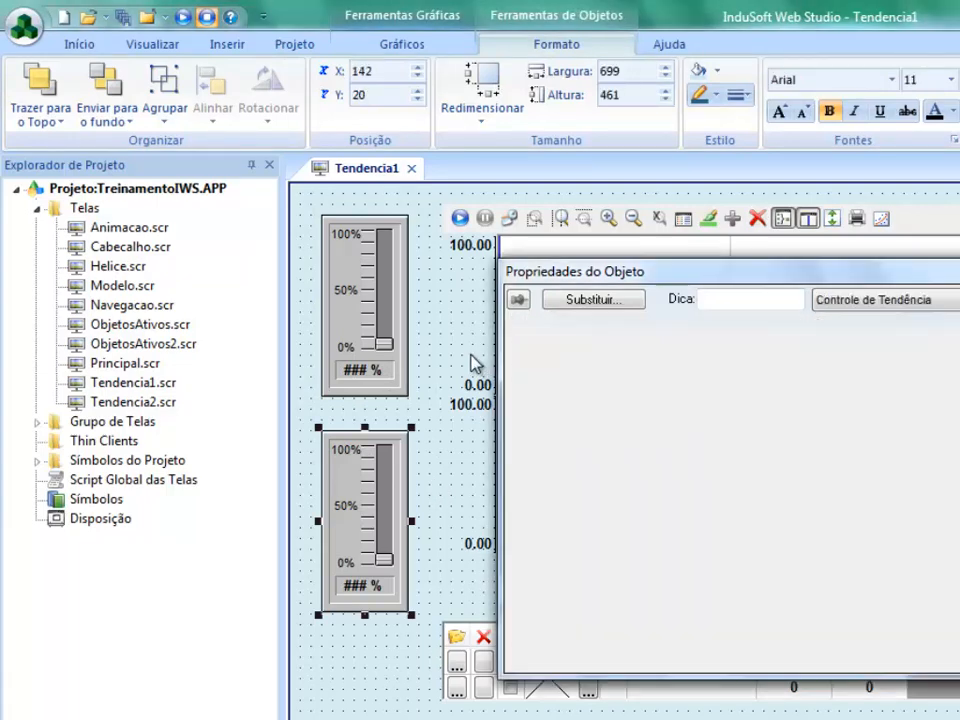
{"action": "left_click_drag", "start_coordinate": [656, 274], "coordinate": [482, 410]}
{"action": "left_click", "coordinate": [603, 276]}
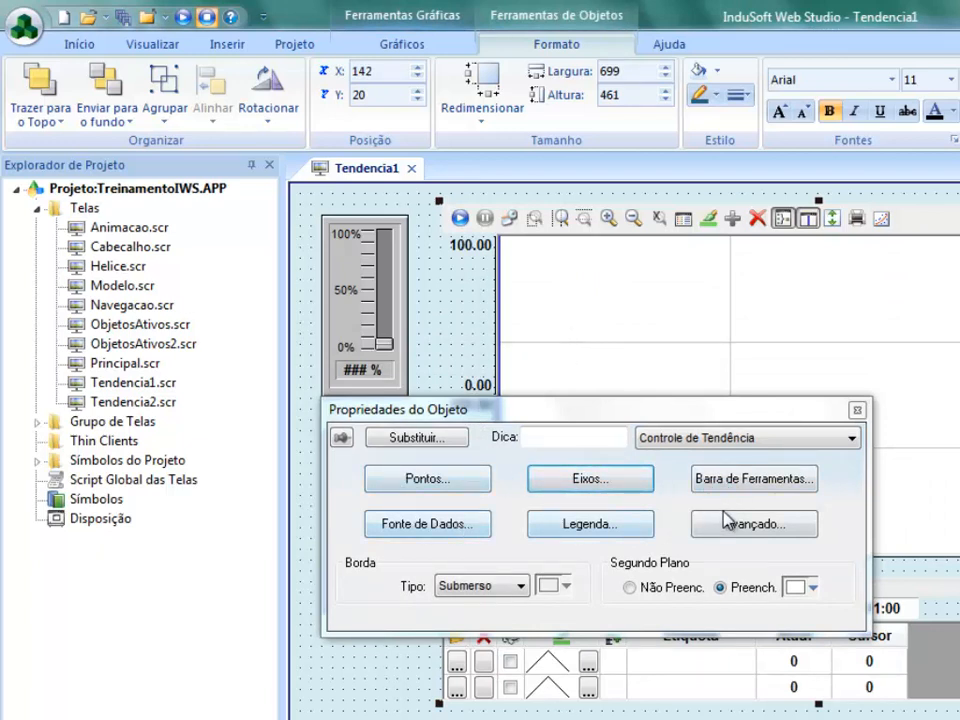
{"action": "left_click", "coordinate": [422, 481]}
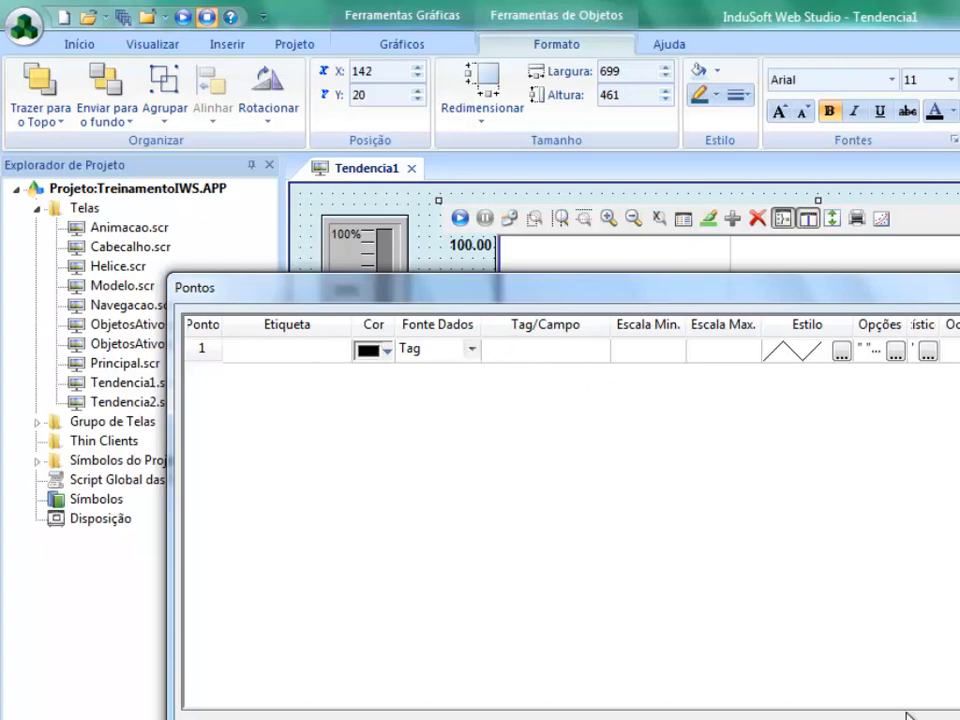
{"action": "left_click", "coordinate": [680, 718]}
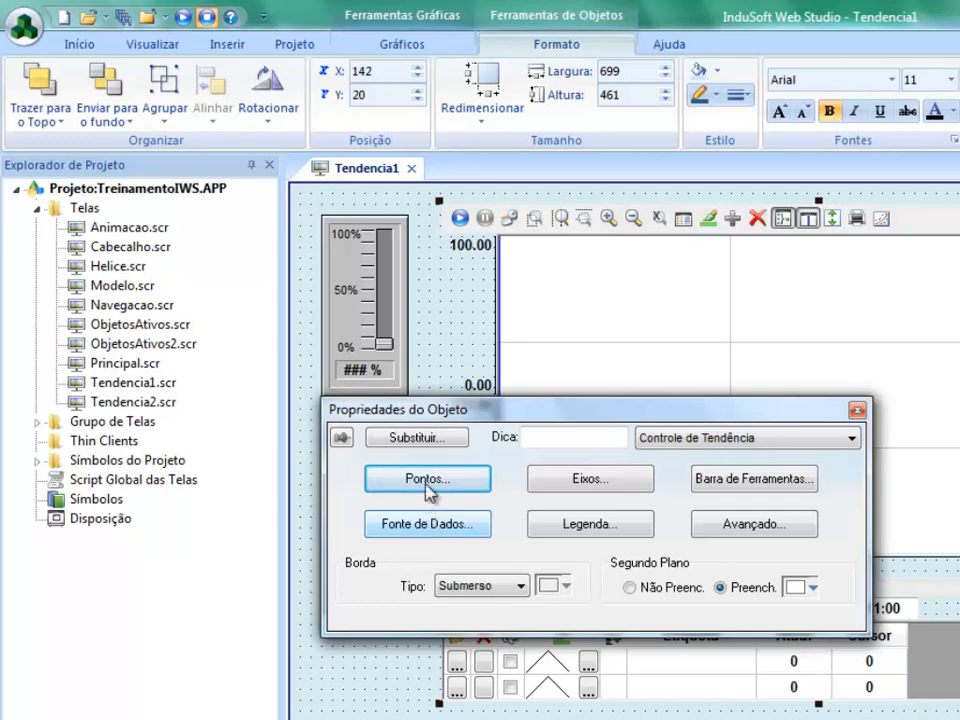
Check which data sources are available for point 1 in the Pontos table, and close the table.
{"action": "left_click", "coordinate": [427, 481]}
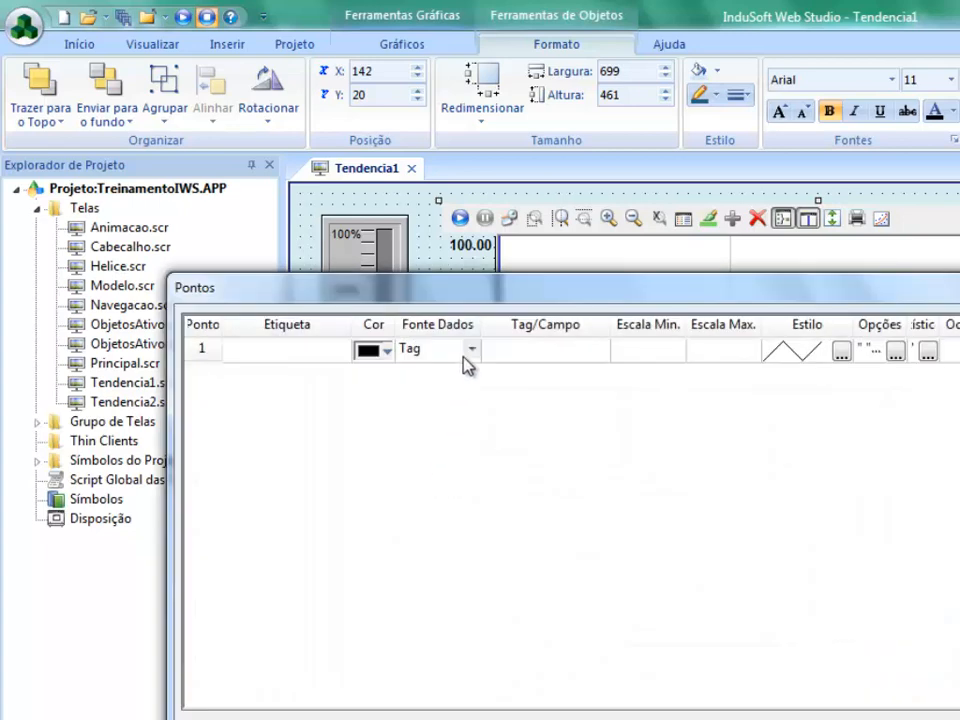
{"action": "left_click", "coordinate": [471, 355]}
{"action": "left_click", "coordinate": [472, 353]}
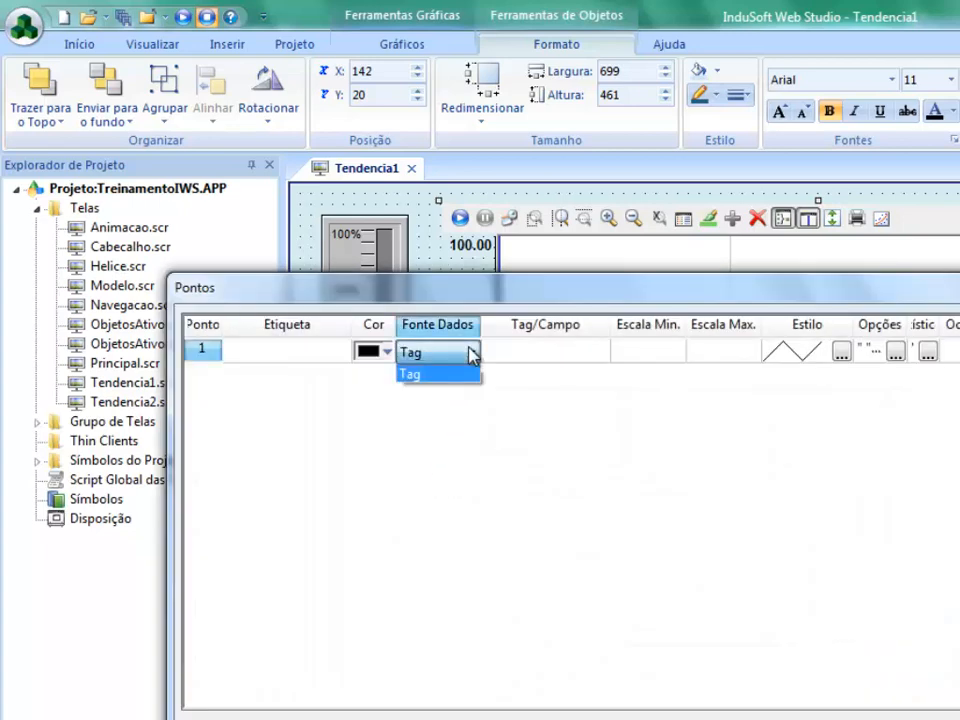
{"action": "left_click", "coordinate": [471, 354]}
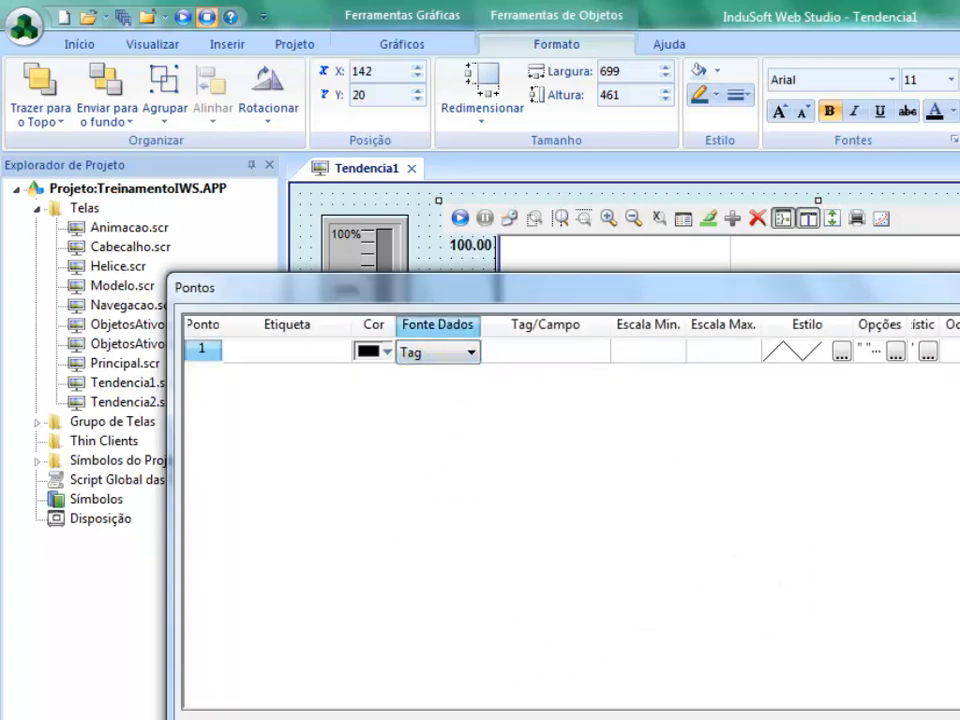
{"action": "left_click", "coordinate": [880, 719]}
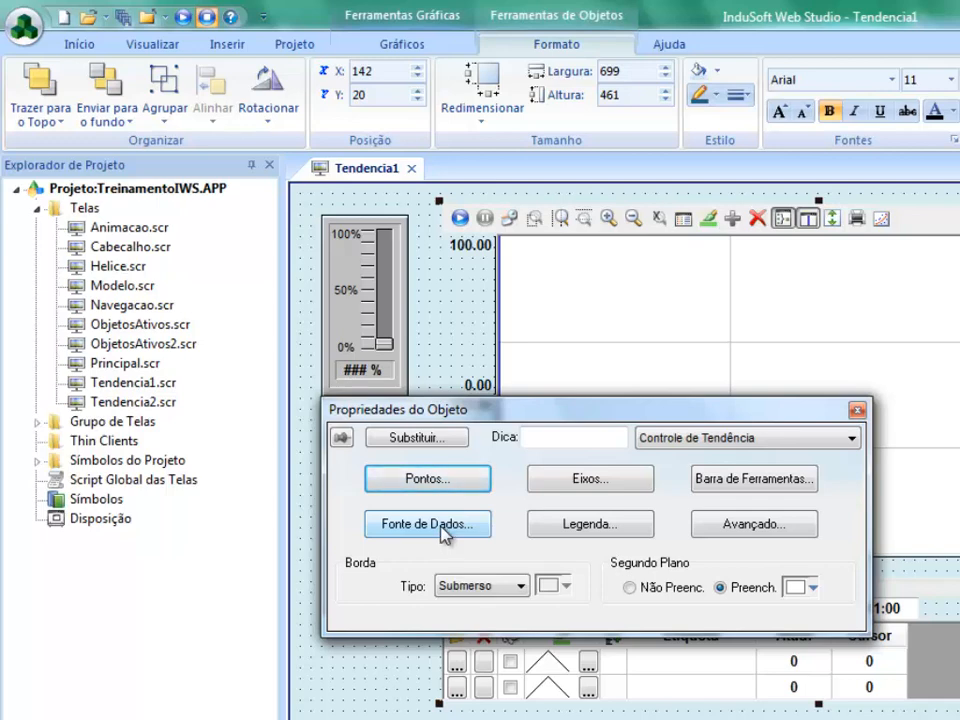
In the trend control's Pontos table, label point 1 Temperatura and link it to the nTrendTemp tag.
{"action": "left_click", "coordinate": [452, 487]}
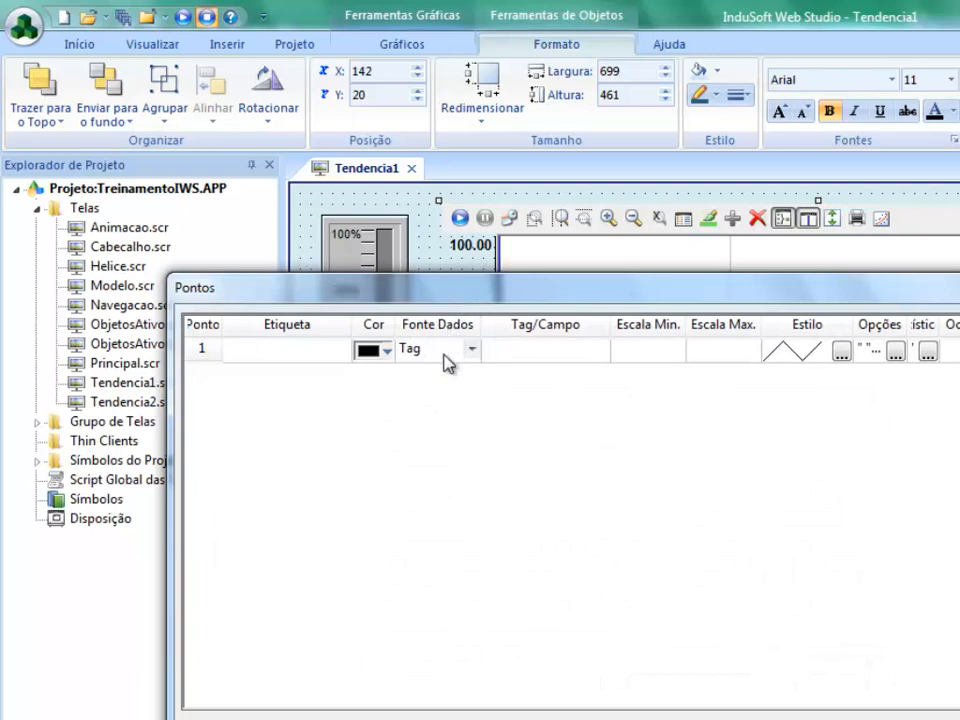
{"action": "left_click", "coordinate": [272, 352]}
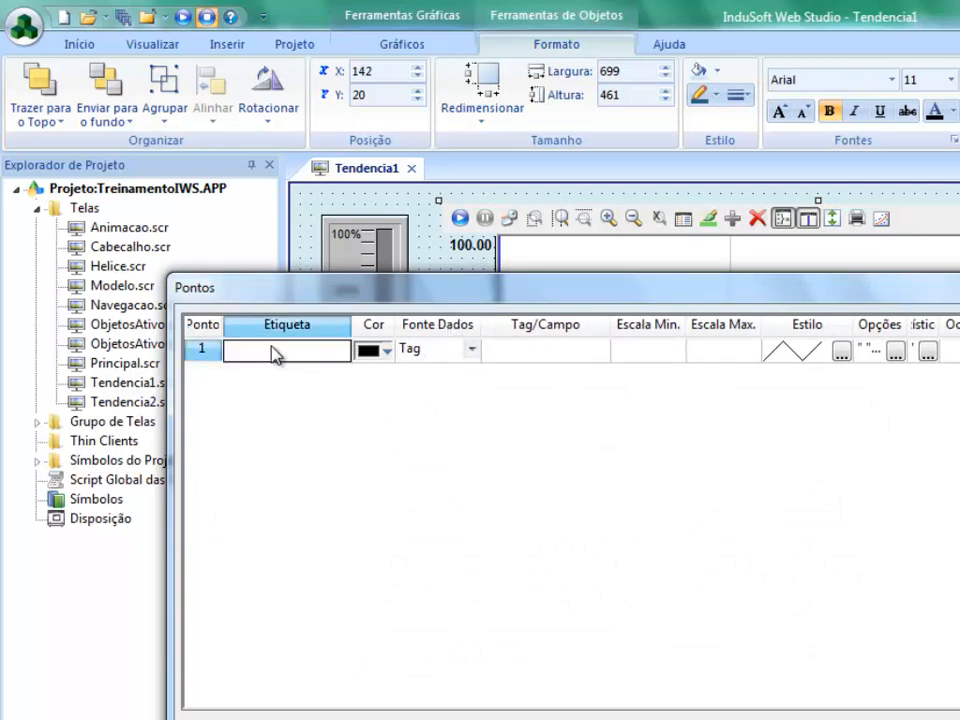
{"action": "left_click", "coordinate": [534, 352]}
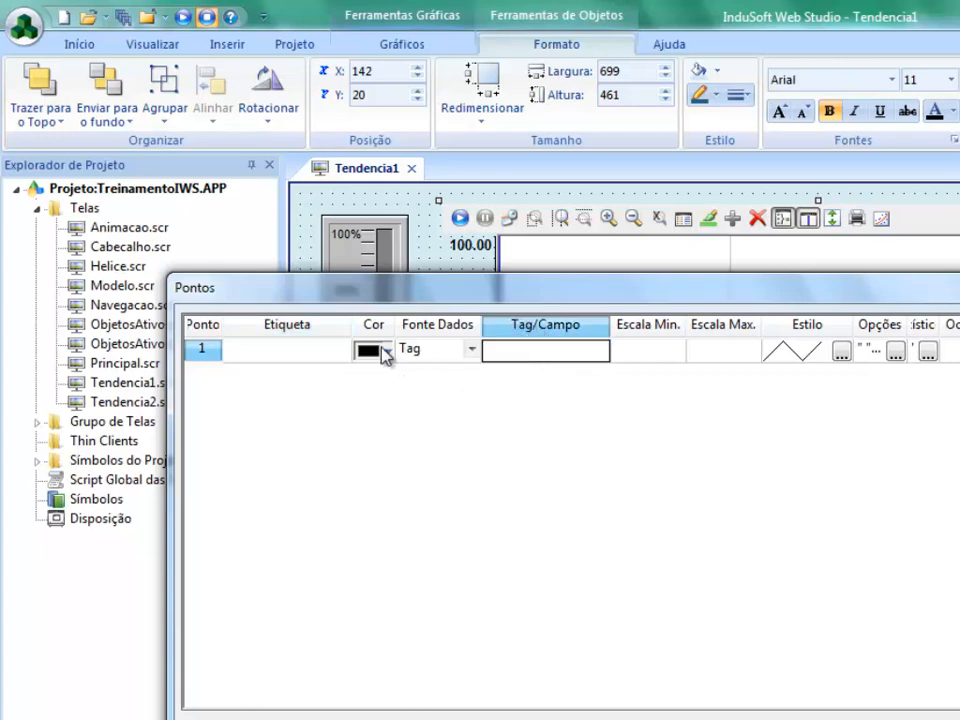
{"action": "left_click", "coordinate": [320, 357]}
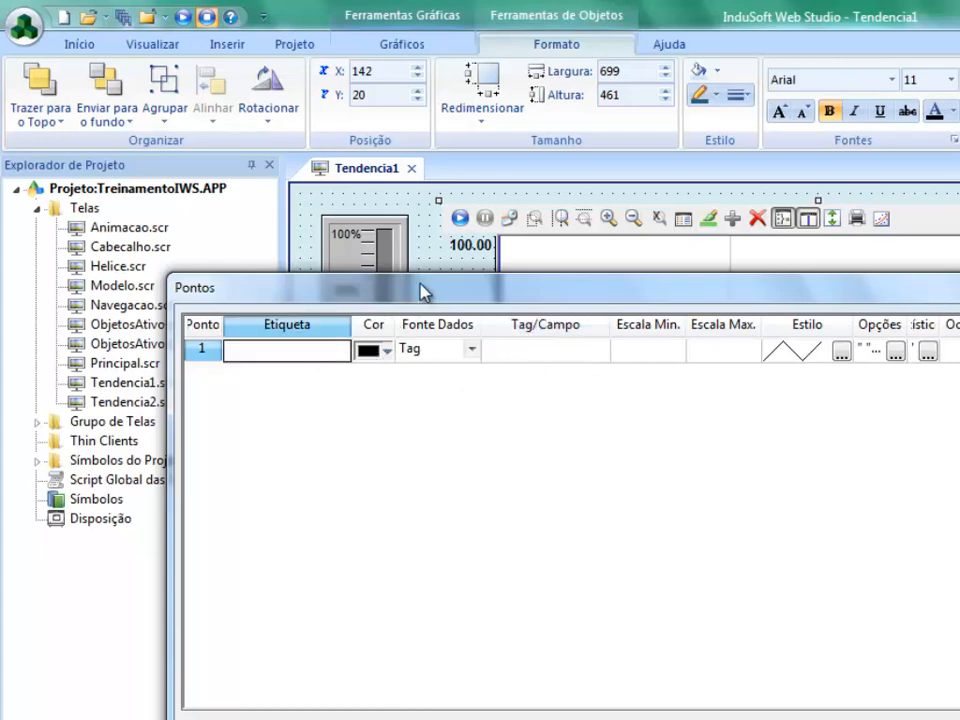
{"action": "left_click_drag", "start_coordinate": [424, 293], "coordinate": [372, 106]}
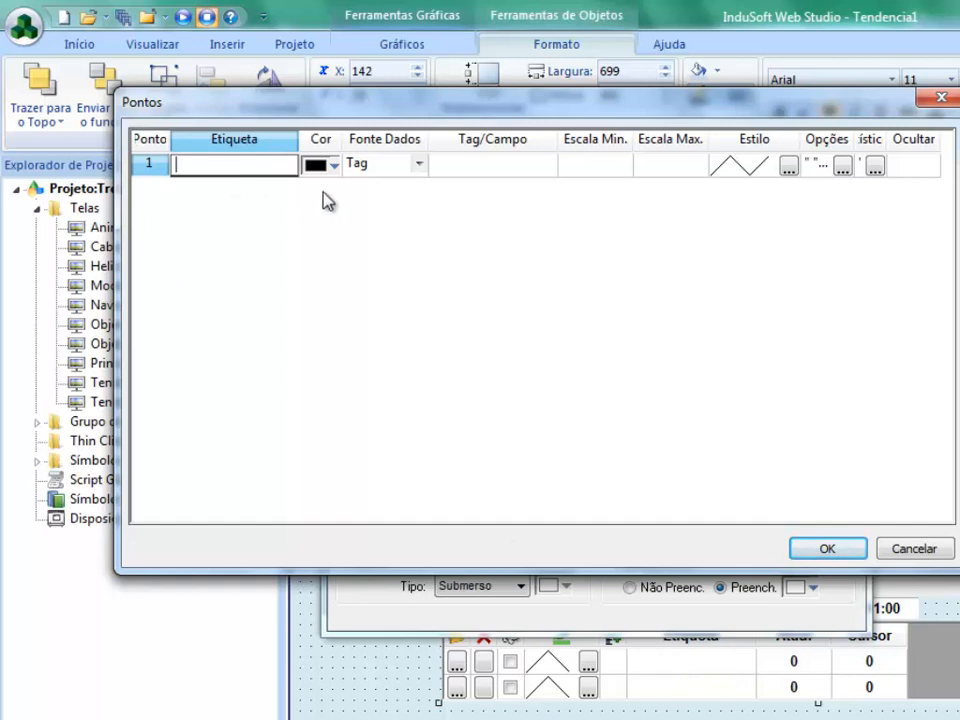
{"action": "type", "text": "Temperatura"}
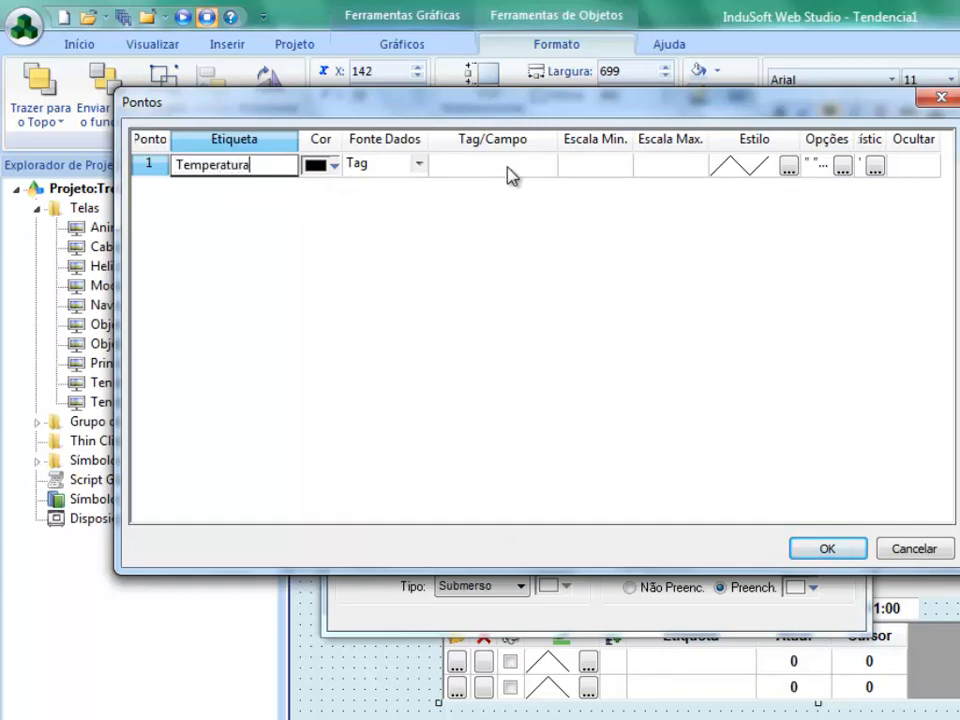
{"action": "double_click", "coordinate": [510, 175]}
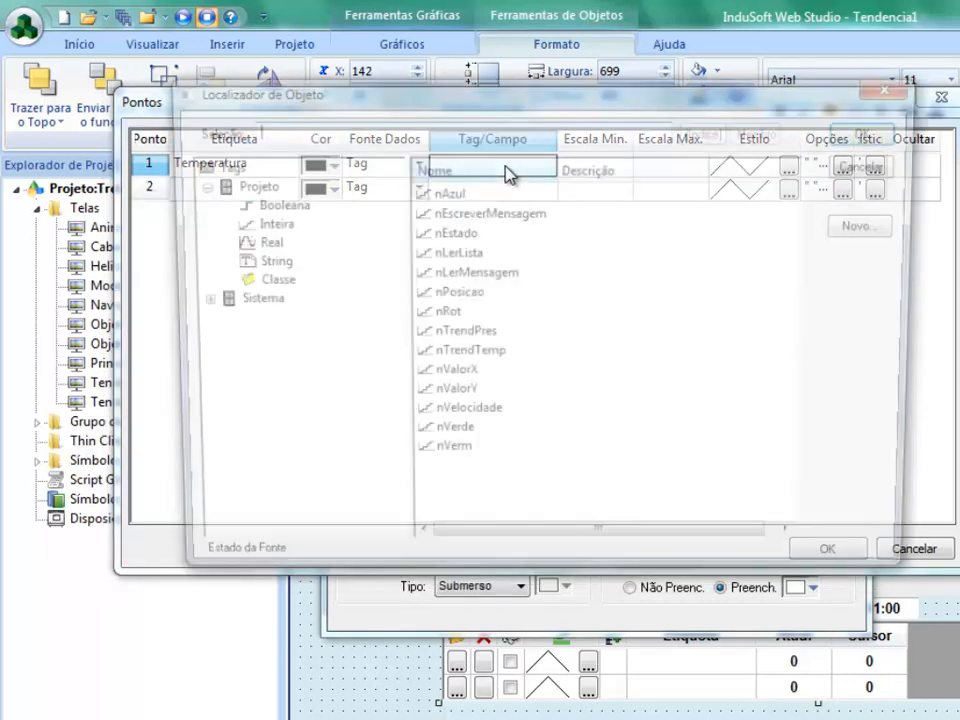
{"action": "left_click", "coordinate": [482, 362]}
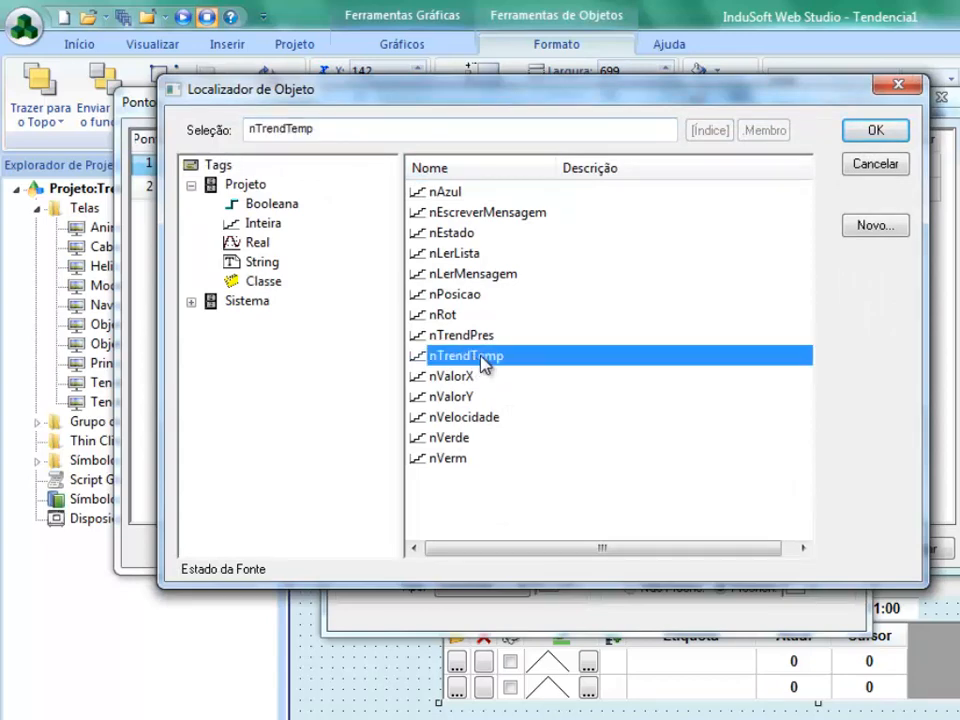
{"action": "left_click", "coordinate": [875, 131]}
Add point 2 to the Pontos table, linked to the nTrendPres tag and labelled Pressão.
{"action": "double_click", "coordinate": [474, 198]}
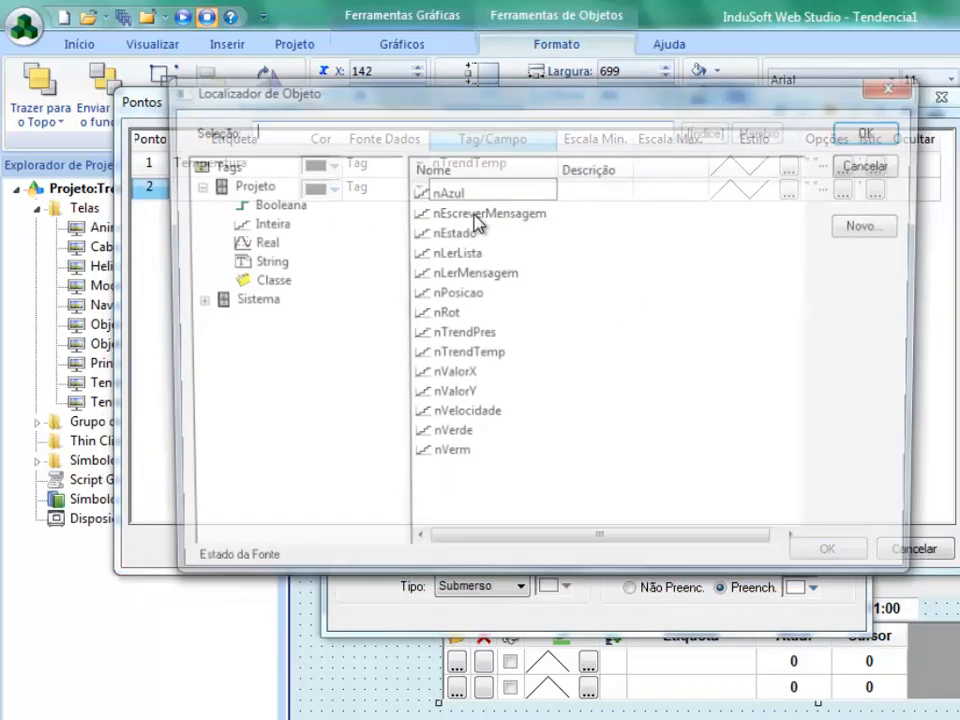
{"action": "left_click", "coordinate": [478, 335]}
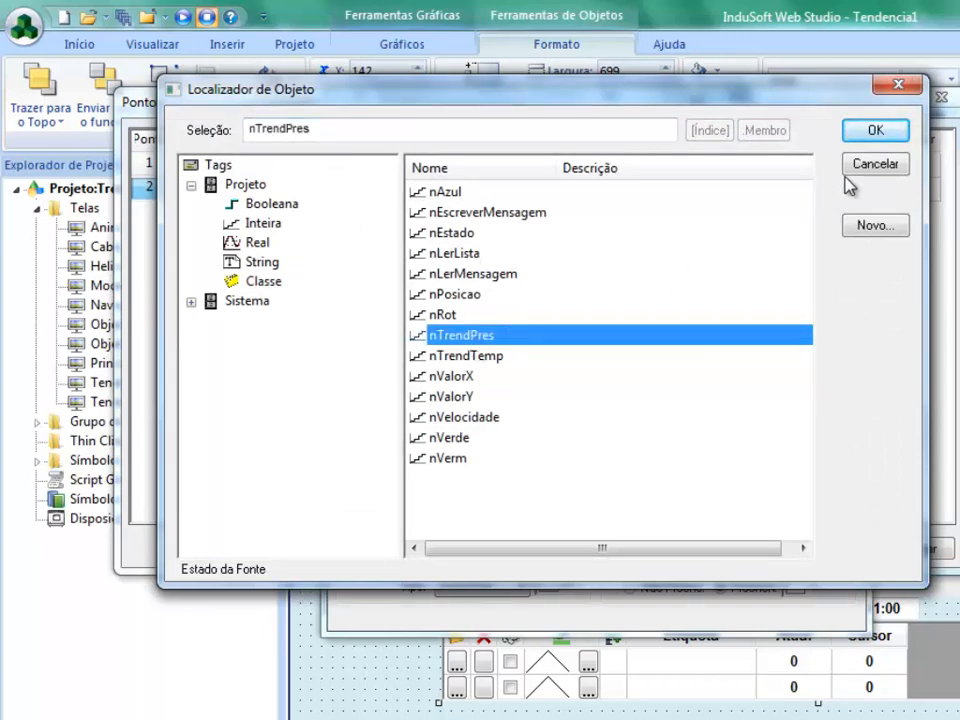
{"action": "left_click", "coordinate": [875, 131]}
{"action": "left_click", "coordinate": [211, 197]}
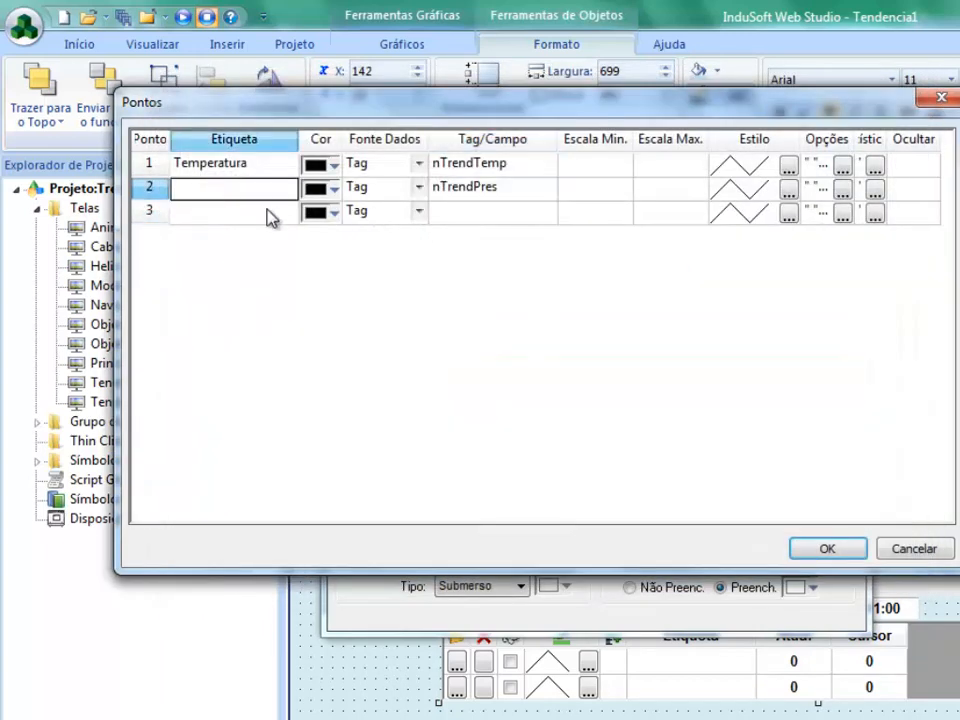
{"action": "type", "text": "Pressão"}
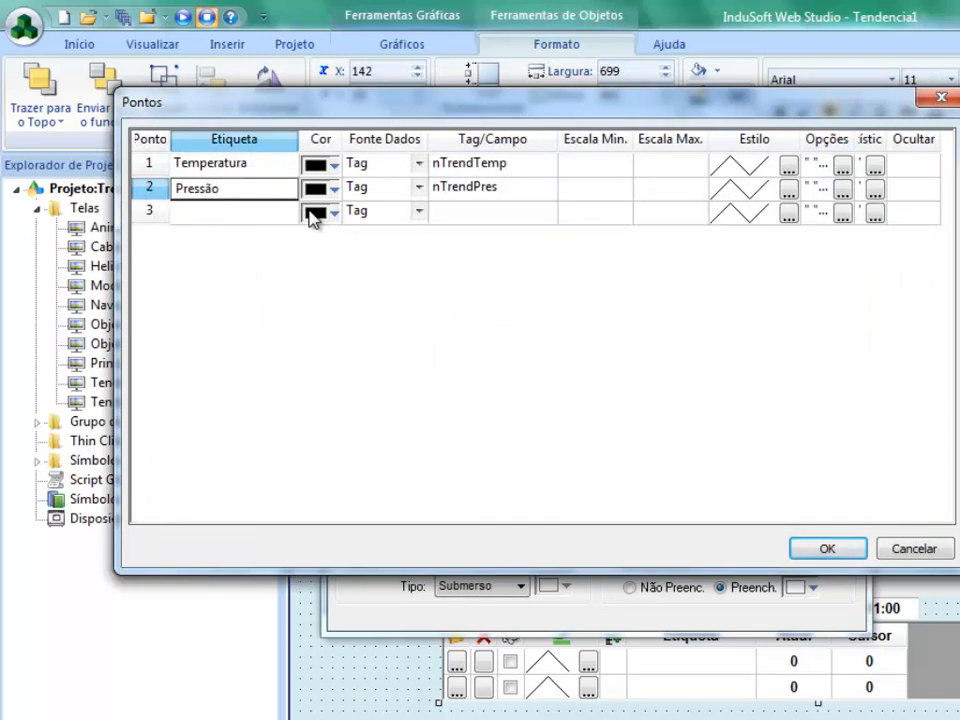
{"action": "left_click", "coordinate": [440, 213]}
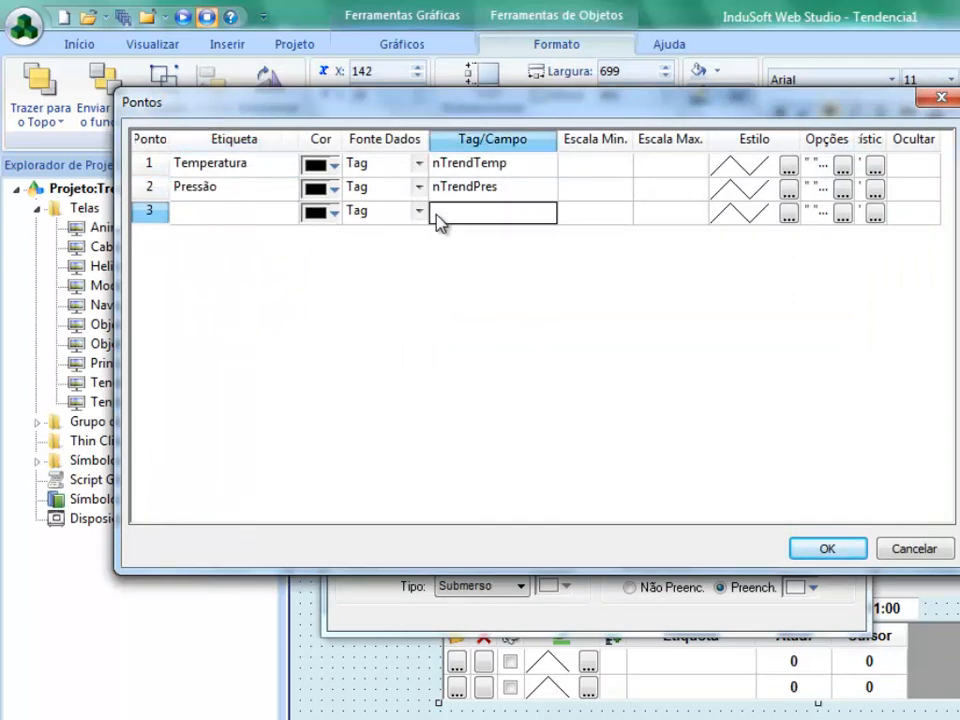
Set both the point colour and the pen line colour of Temperatura to red, and apply the Pontos table.
{"action": "left_click", "coordinate": [336, 171]}
{"action": "left_click", "coordinate": [336, 171]}
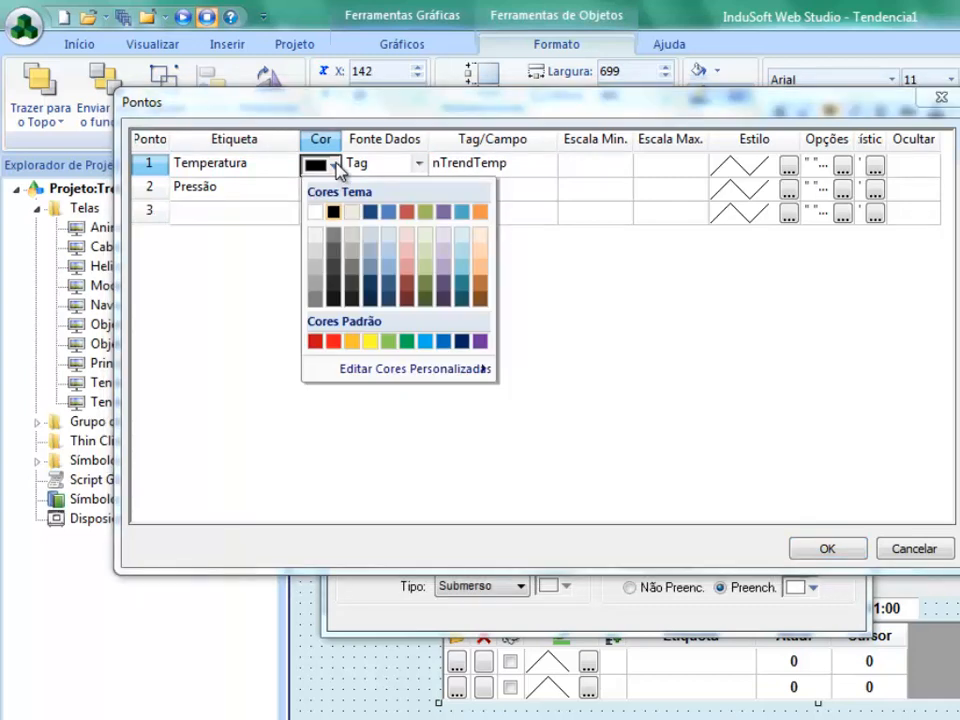
{"action": "left_click", "coordinate": [334, 341]}
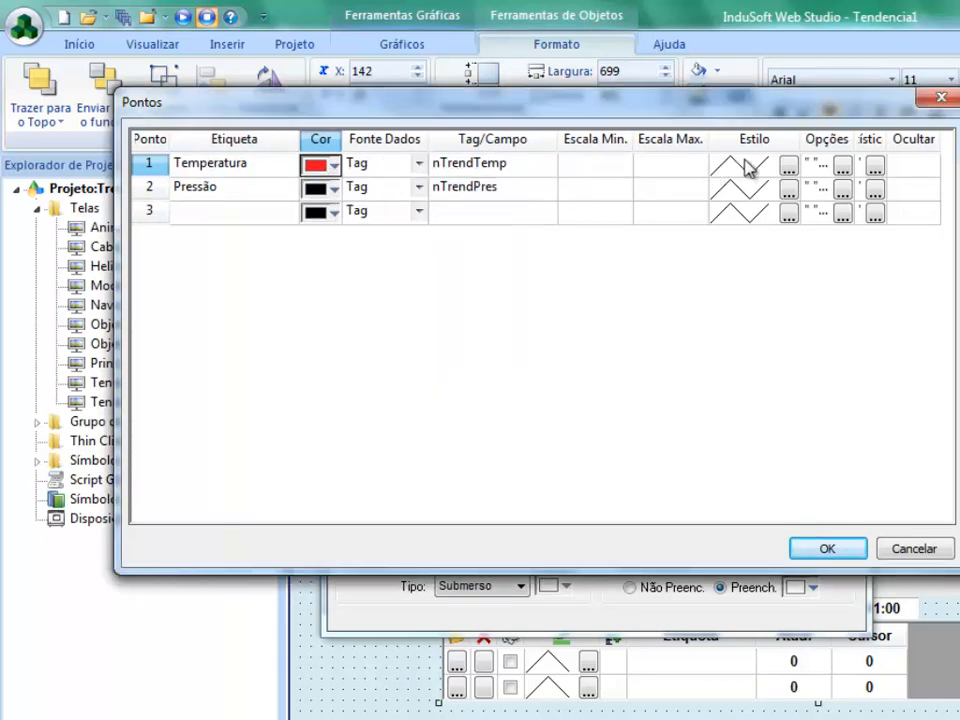
{"action": "left_click", "coordinate": [789, 165]}
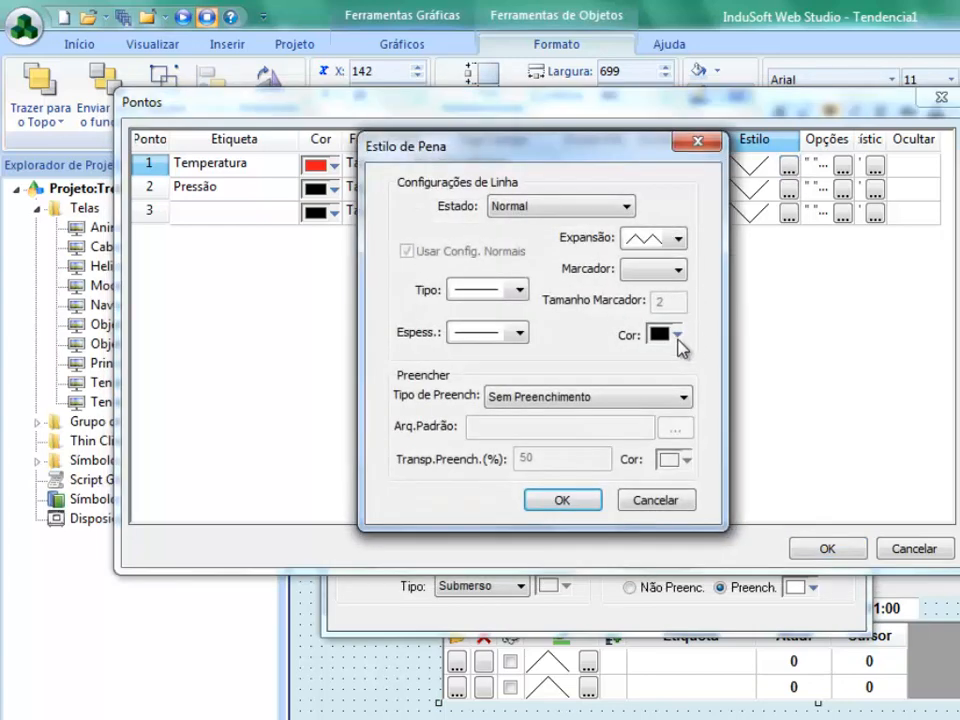
{"action": "left_click", "coordinate": [679, 340]}
{"action": "left_click", "coordinate": [667, 509]}
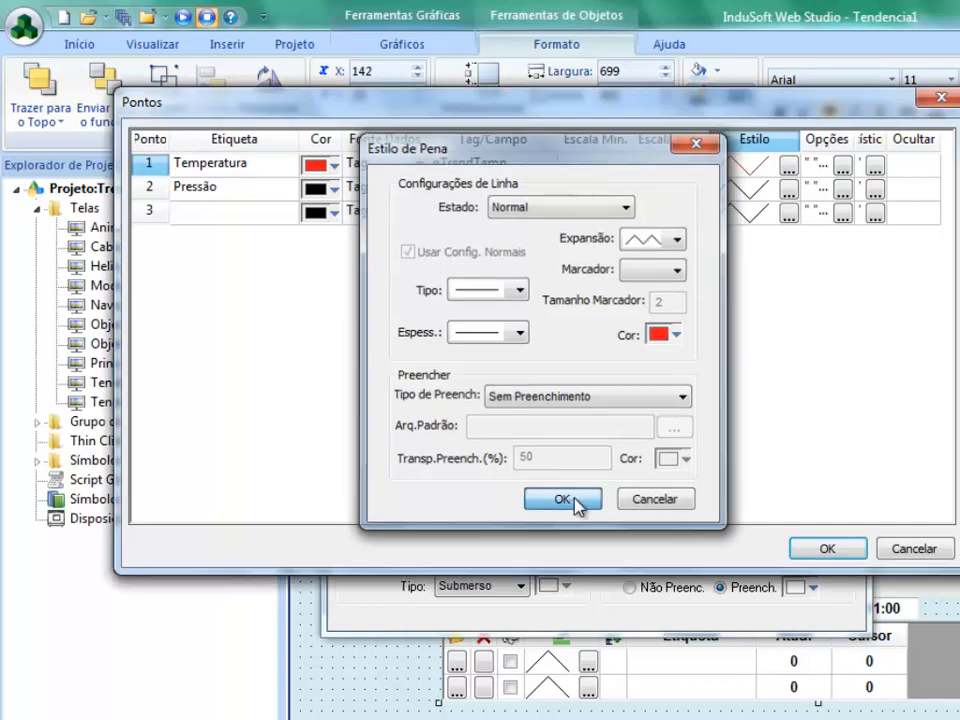
{"action": "left_click", "coordinate": [576, 500]}
{"action": "left_click", "coordinate": [827, 549]}
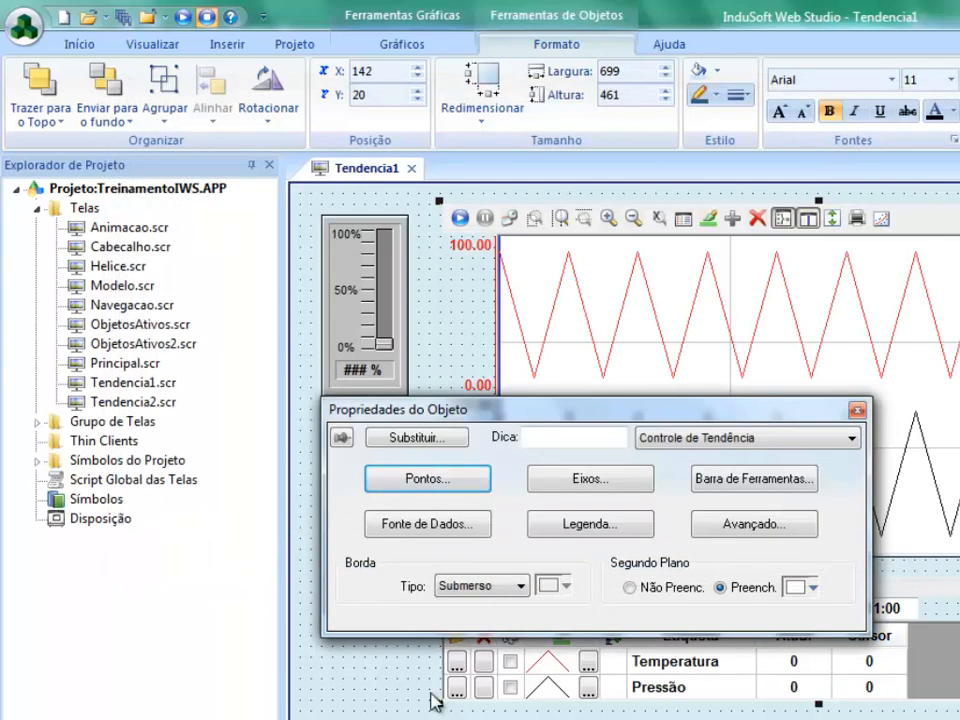
Close the object properties and the Tendencia1 screen, saving its changes.
{"action": "left_click", "coordinate": [391, 682]}
{"action": "left_click", "coordinate": [411, 168]}
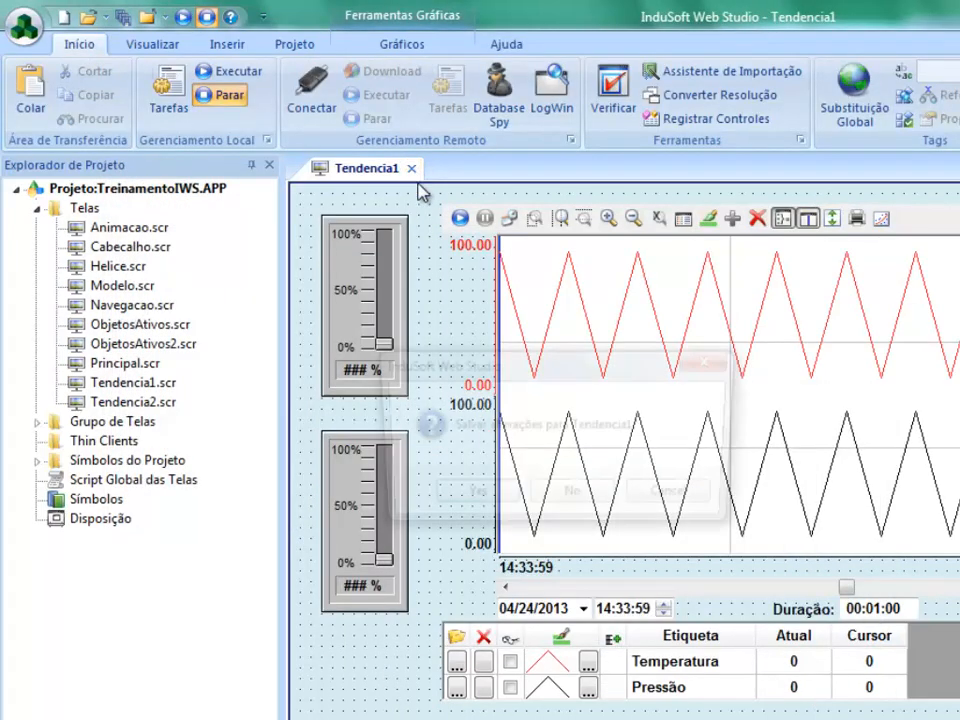
{"action": "left_click", "coordinate": [441, 497]}
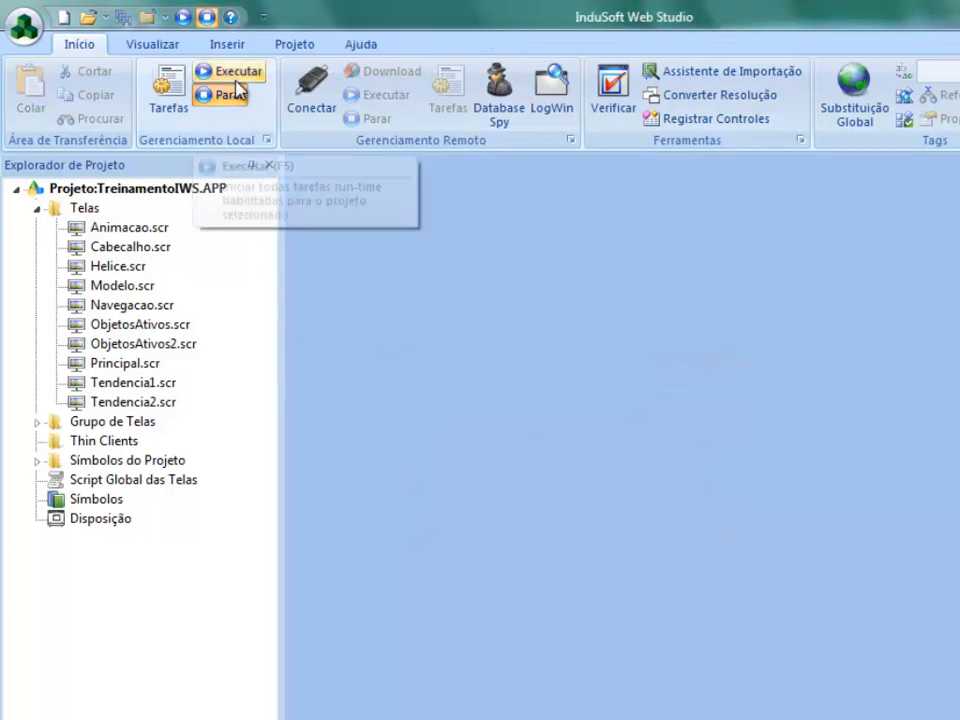
Run the project and, on the Trend1 screen, raise the temperature slider to about 86% and the pressure slider to about 73%.
{"action": "left_click", "coordinate": [228, 71]}
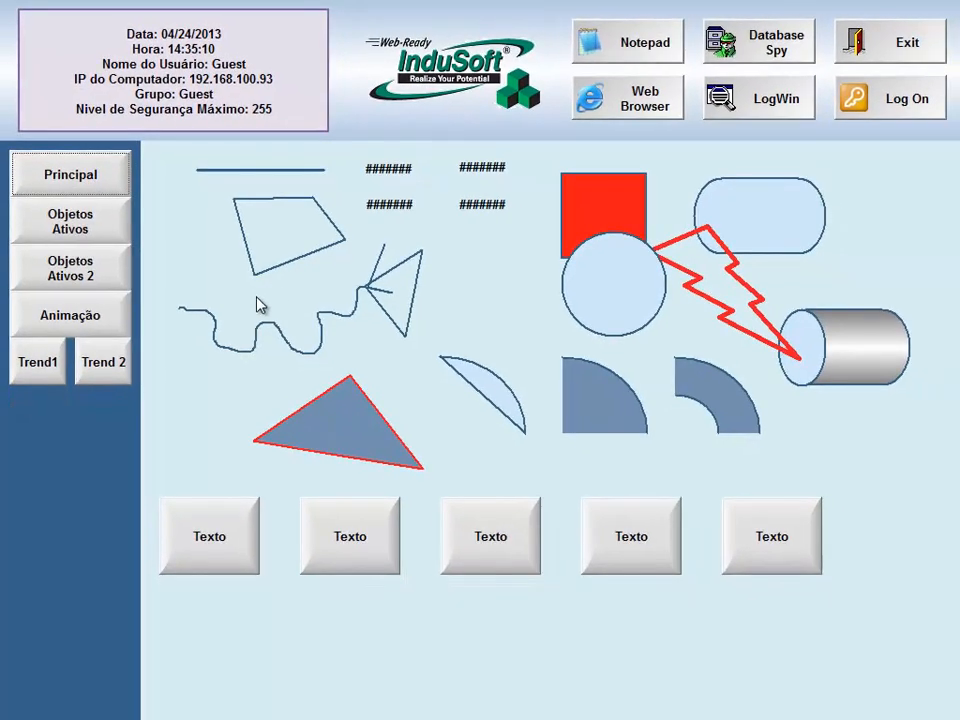
{"action": "left_click", "coordinate": [37, 366]}
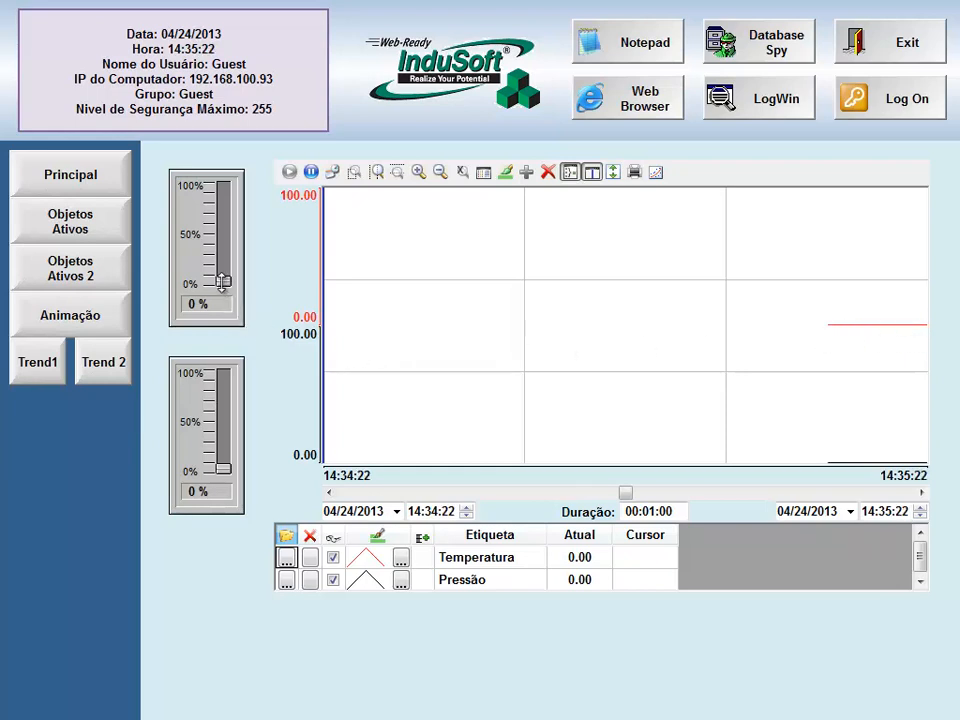
{"action": "left_click_drag", "start_coordinate": [222, 281], "coordinate": [224, 199]}
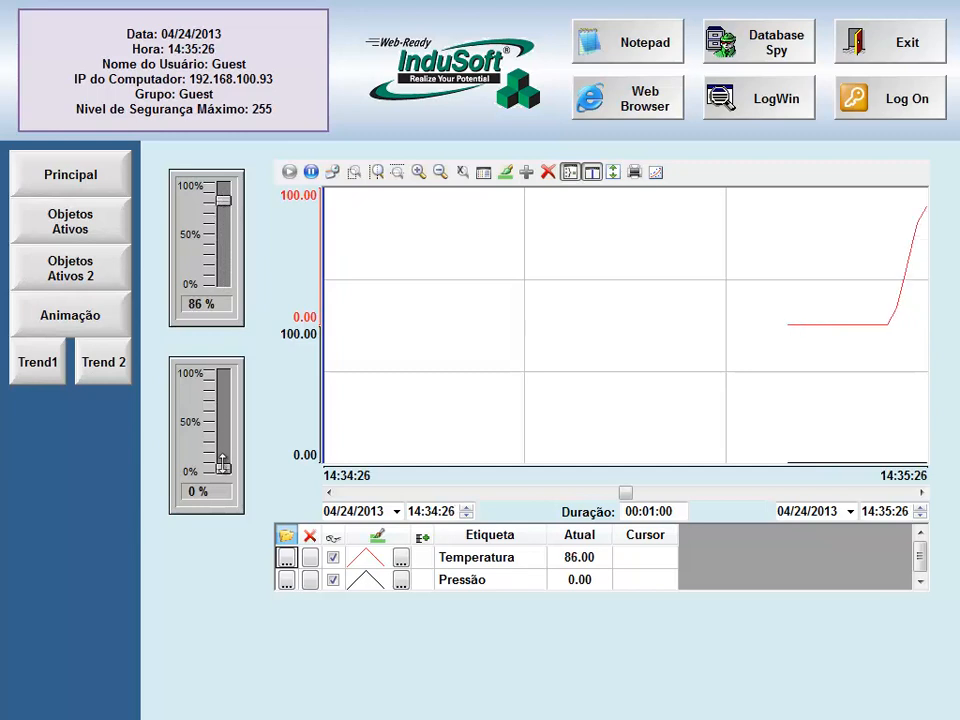
{"action": "left_click_drag", "start_coordinate": [223, 465], "coordinate": [223, 399]}
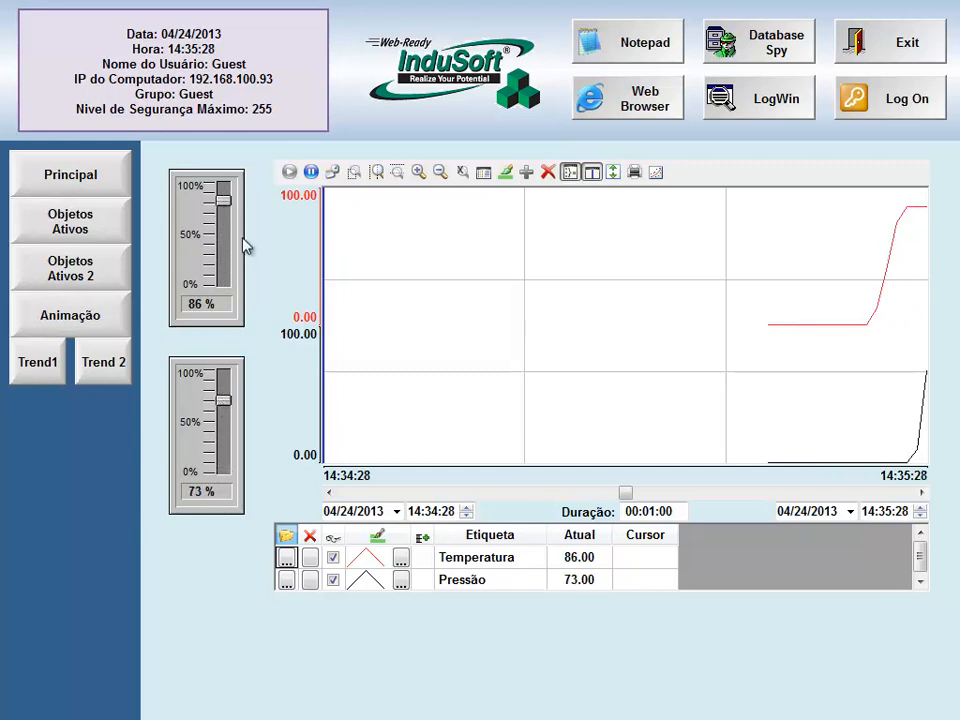
Lower the sliders to about 36% temperature and 20% pressure, and raise them again to about 85% and 75%.
{"action": "left_click_drag", "start_coordinate": [223, 199], "coordinate": [223, 247]}
{"action": "left_click_drag", "start_coordinate": [223, 400], "coordinate": [223, 449]}
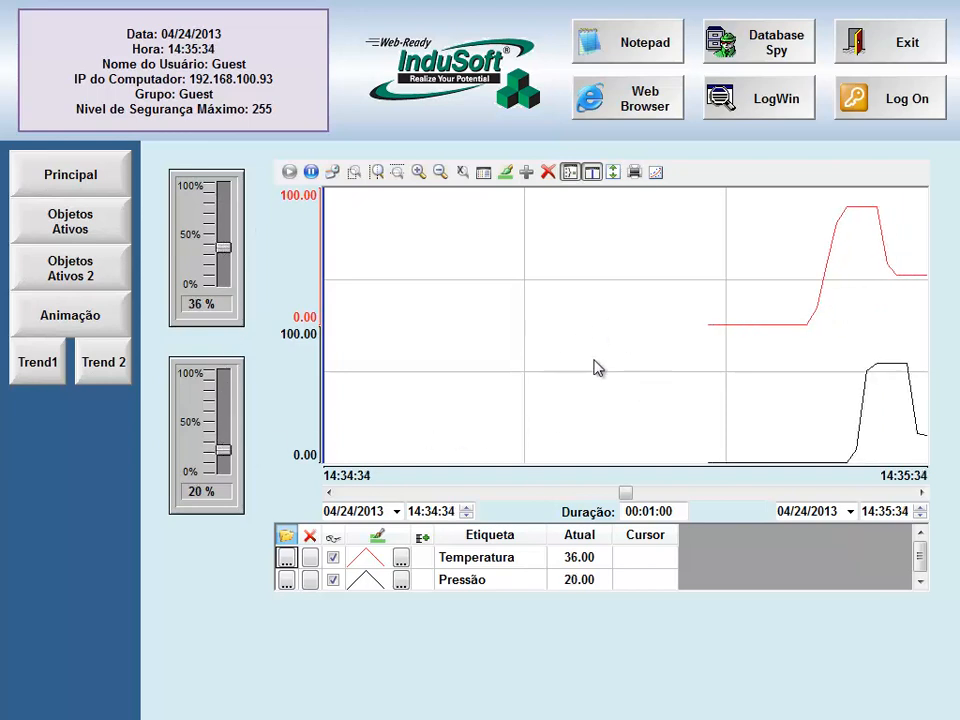
{"action": "left_click_drag", "start_coordinate": [225, 250], "coordinate": [225, 201]}
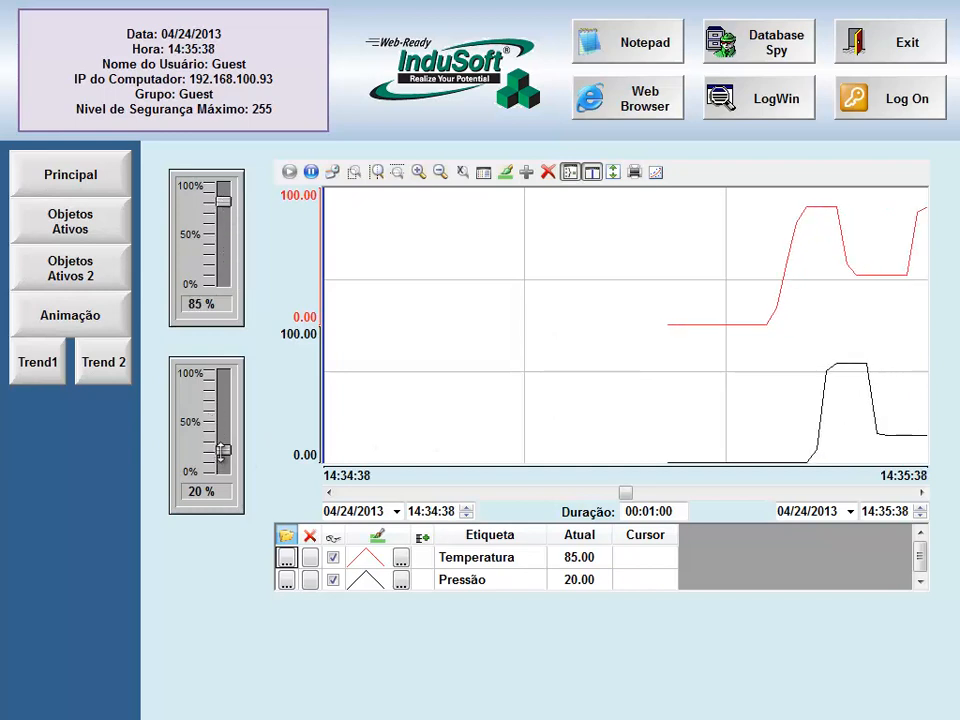
{"action": "left_click_drag", "start_coordinate": [223, 449], "coordinate": [223, 405]}
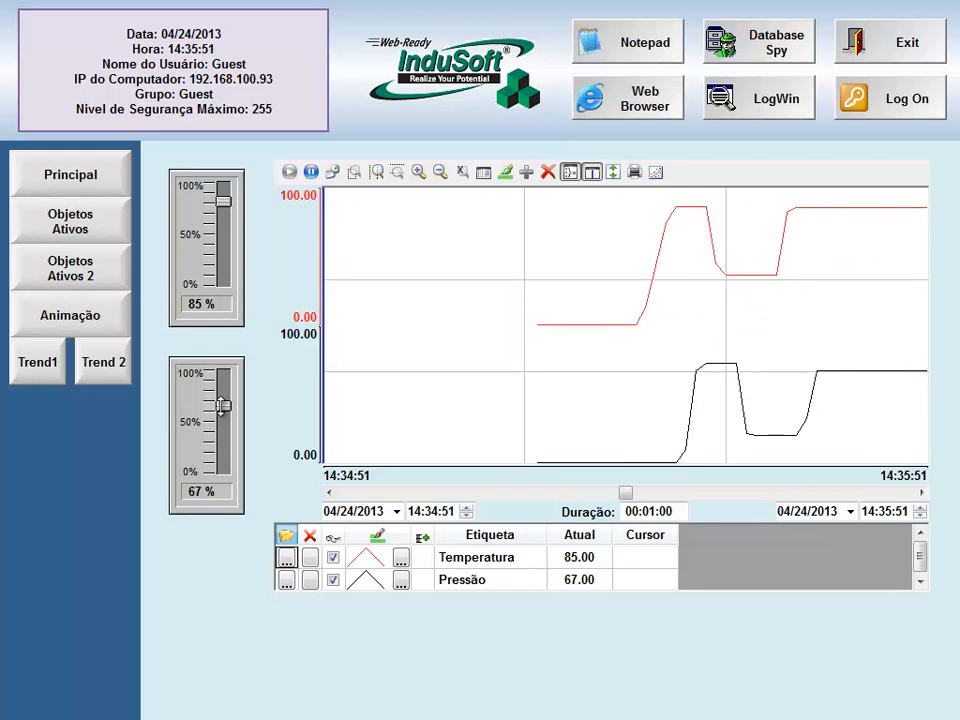
{"action": "mouse_move", "coordinate": [223, 405]}
{"action": "left_mouse_down"}
{"action": "mouse_move", "coordinate": [223, 449]}
{"action": "mouse_move", "coordinate": [228, 399]}
{"action": "left_mouse_up"}
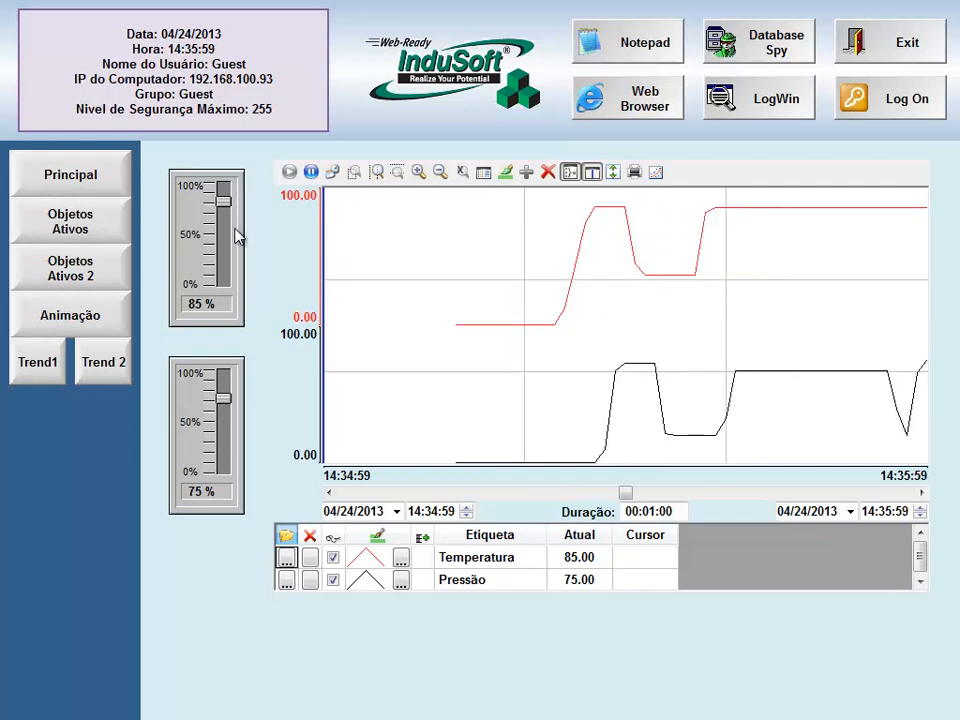
Pause and resume the running trend, and check the chart again after switching to the Principal screen and back to Trend1.
{"action": "left_click", "coordinate": [310, 173]}
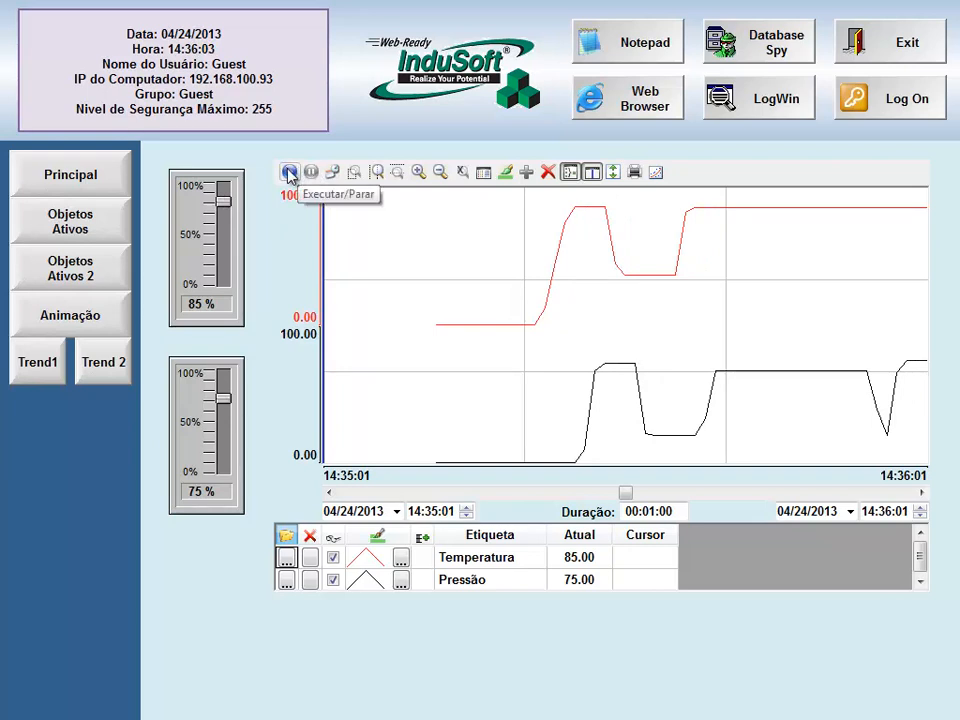
{"action": "left_click", "coordinate": [290, 173]}
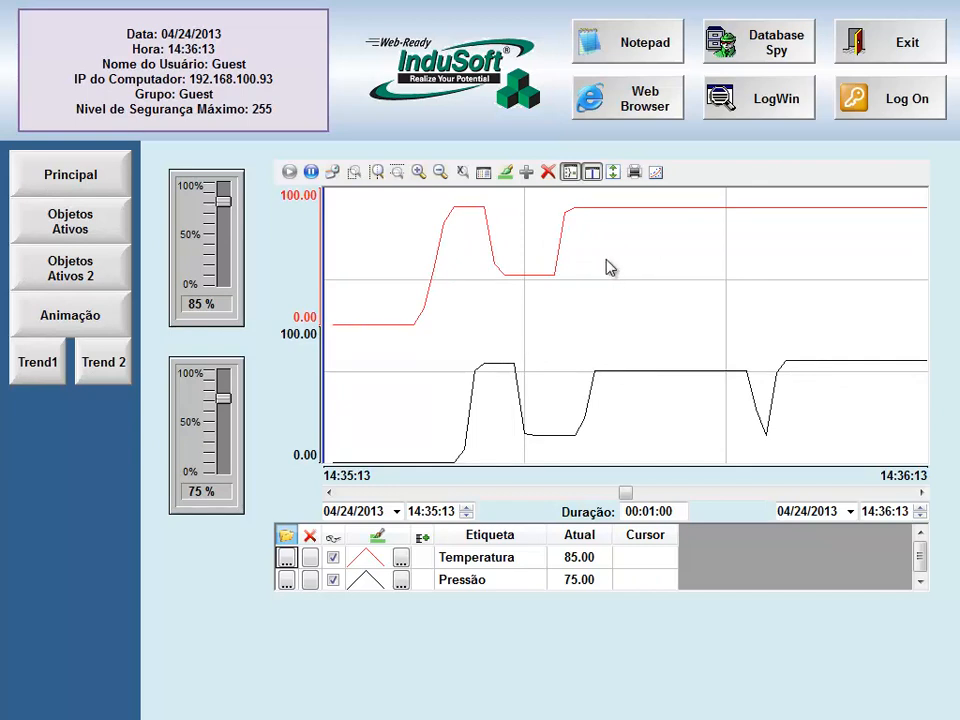
{"action": "left_click", "coordinate": [66, 182]}
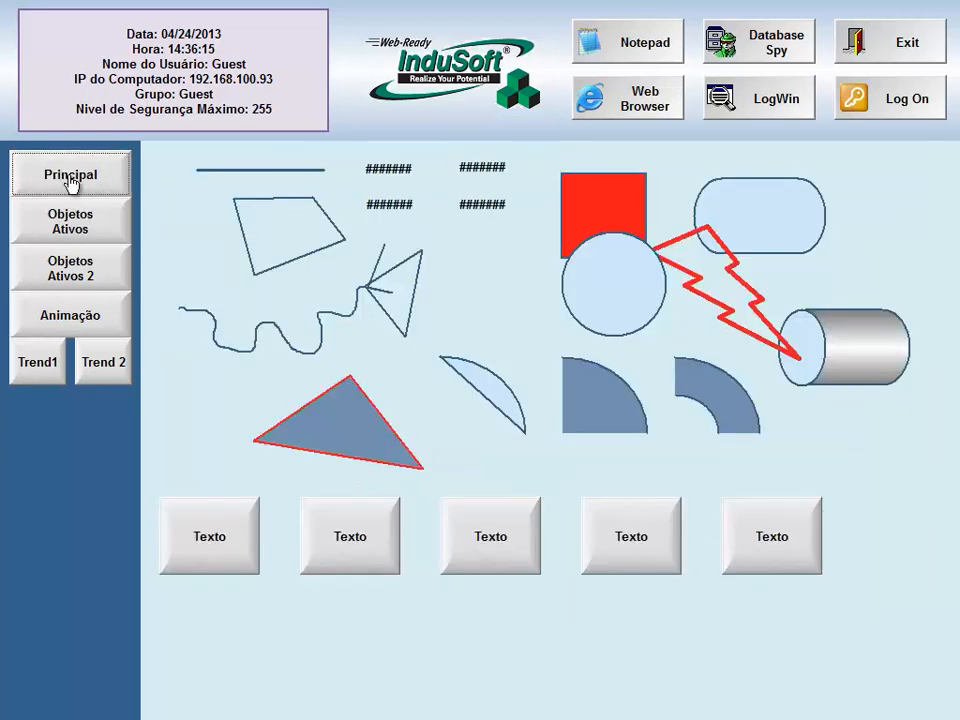
{"action": "left_click", "coordinate": [40, 367]}
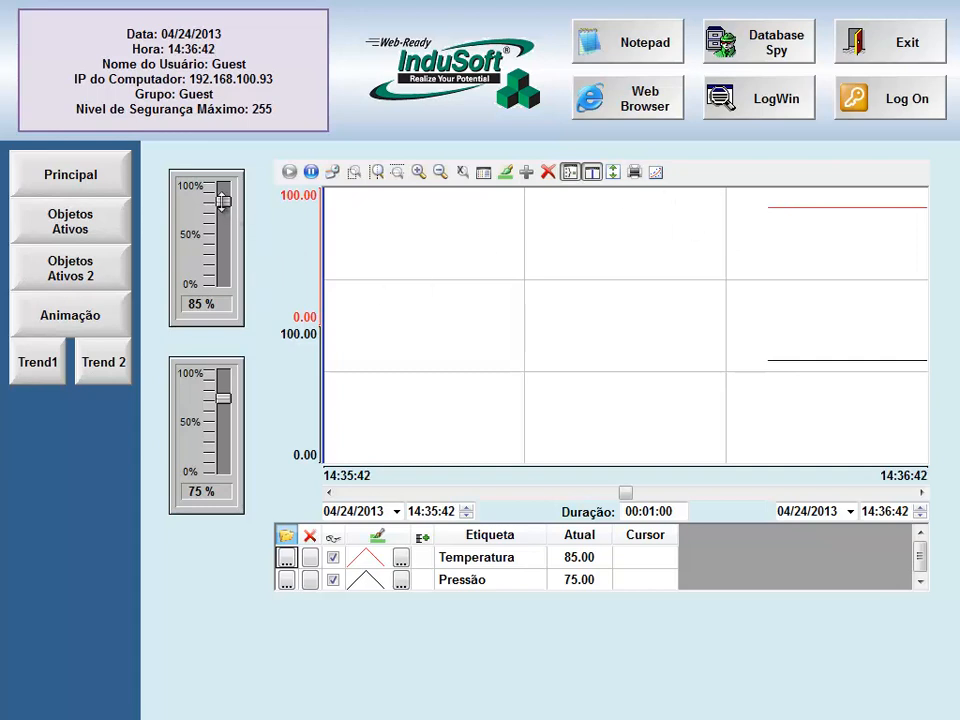
Lower the temperature slider to about 38% and the pressure slider to about 30%, and exit the running application.
{"action": "left_click_drag", "start_coordinate": [223, 201], "coordinate": [223, 245]}
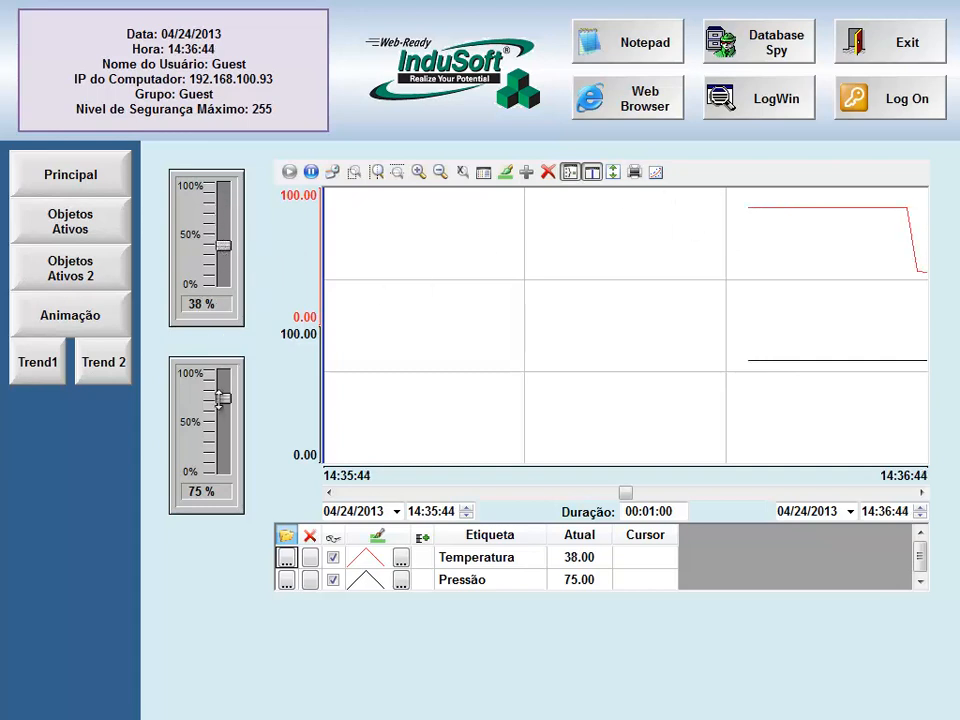
{"action": "left_click_drag", "start_coordinate": [223, 398], "coordinate": [223, 441]}
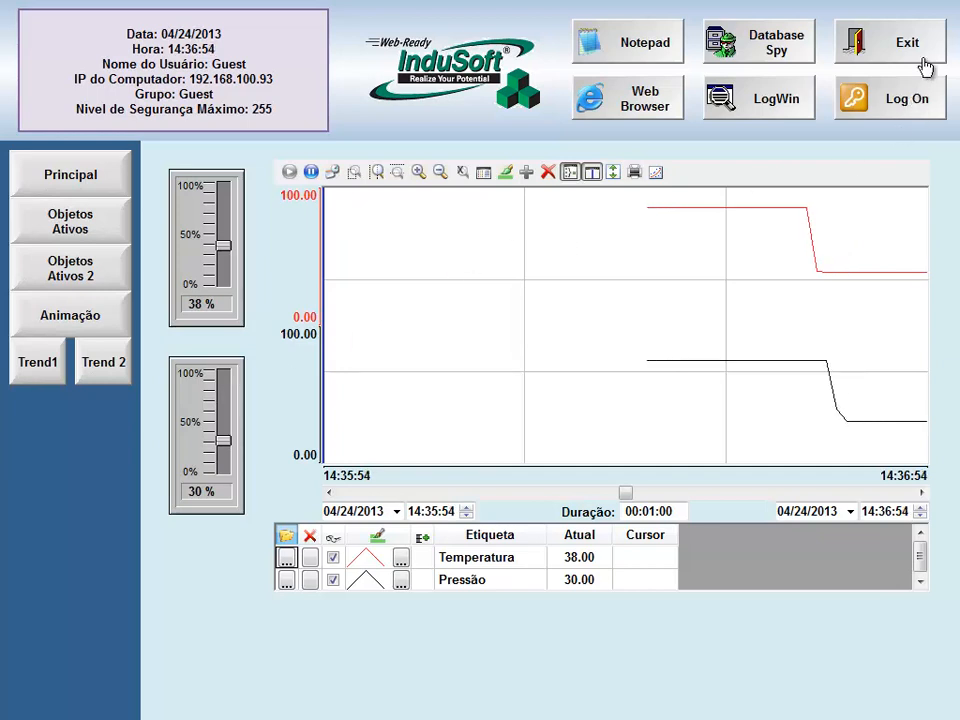
{"action": "left_click", "coordinate": [889, 40]}
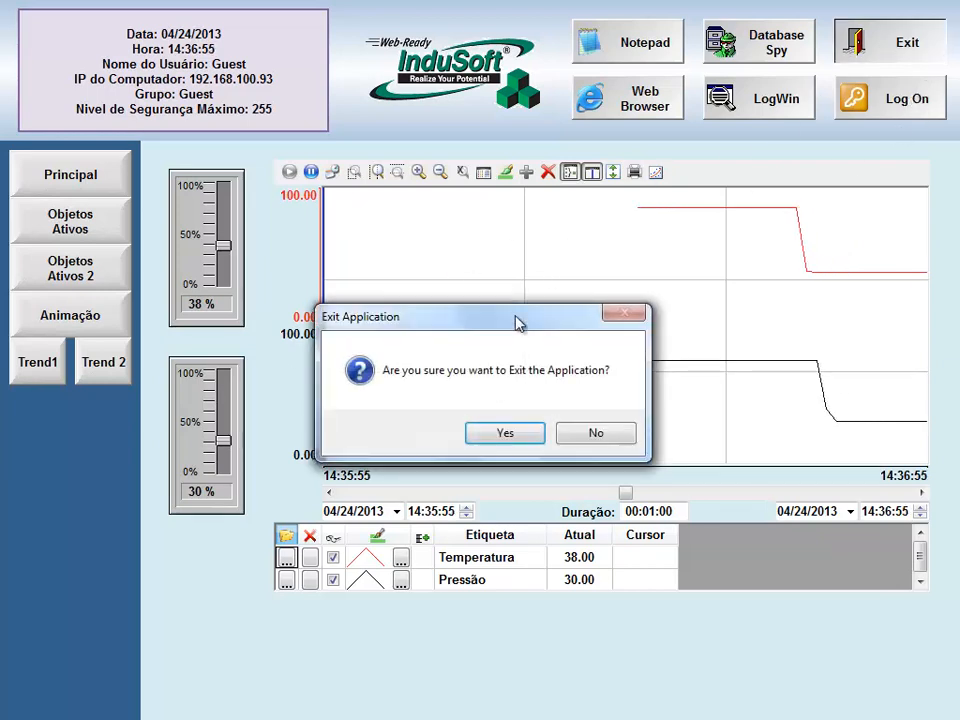
{"action": "left_click", "coordinate": [503, 435]}
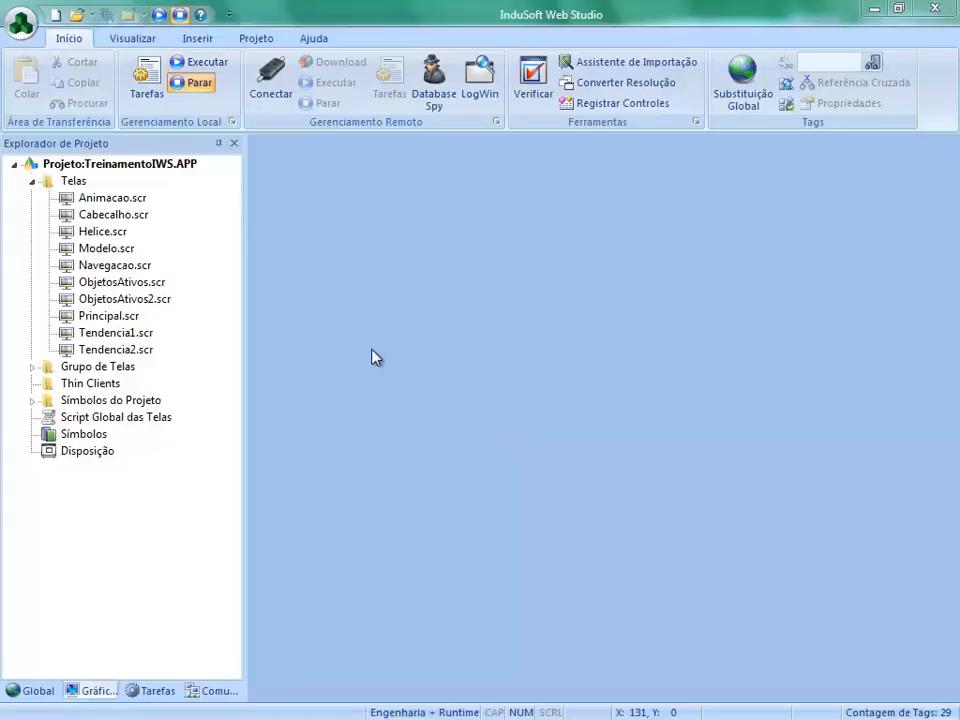
Open the Tendencia1 screen and compare its trend chart object with the Tendências folder among the project's tasks.
{"action": "double_click", "coordinate": [118, 333]}
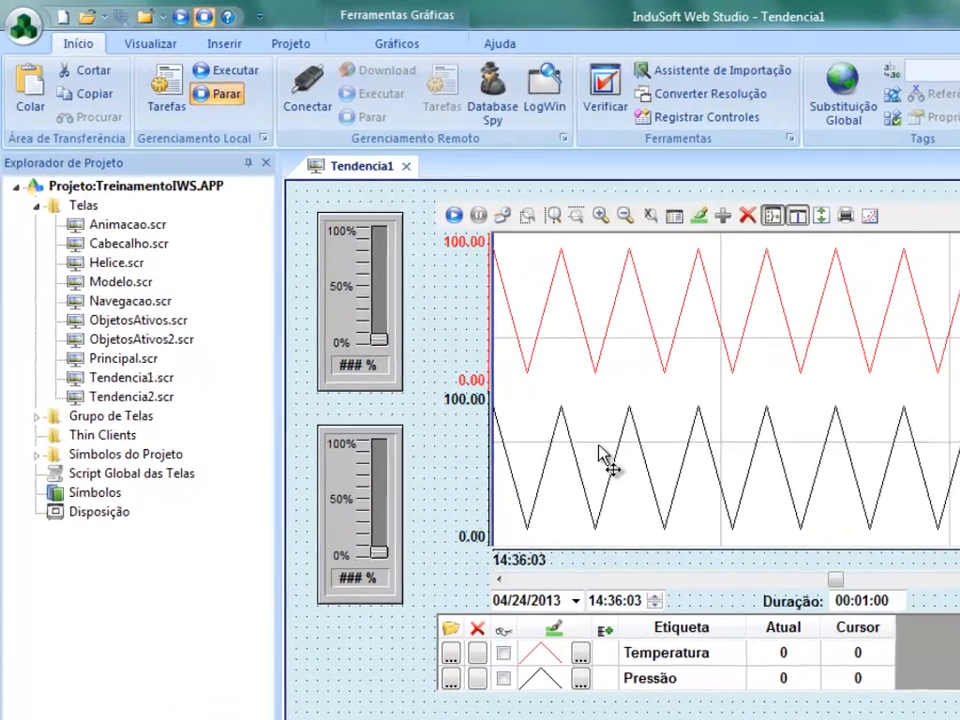
{"action": "left_click", "coordinate": [558, 429]}
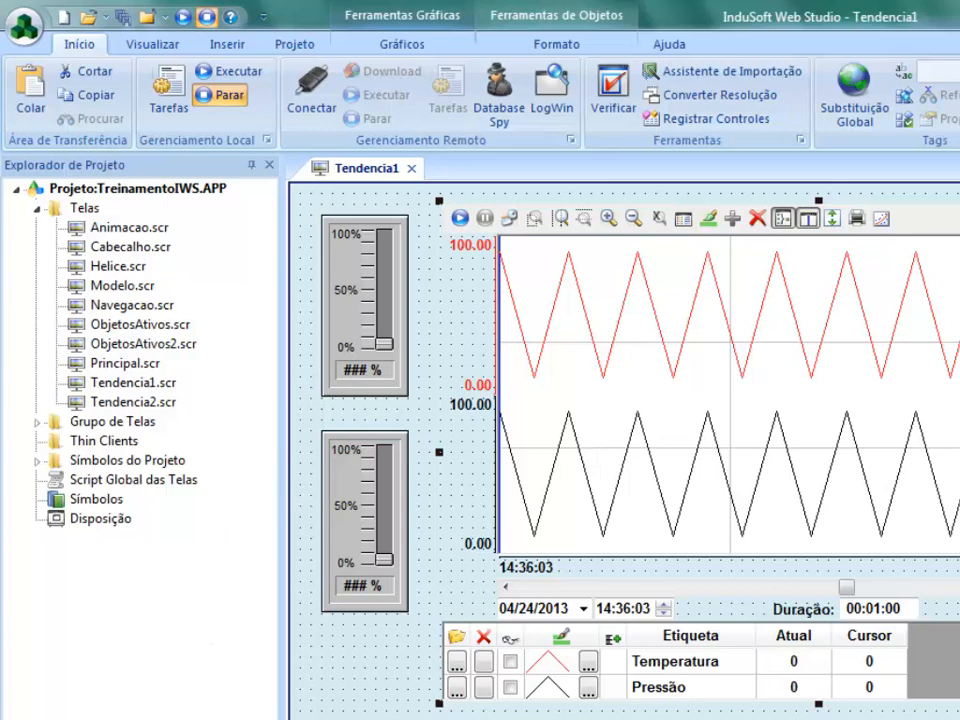
{"action": "left_click", "coordinate": [150, 717]}
{"action": "left_click", "coordinate": [113, 233]}
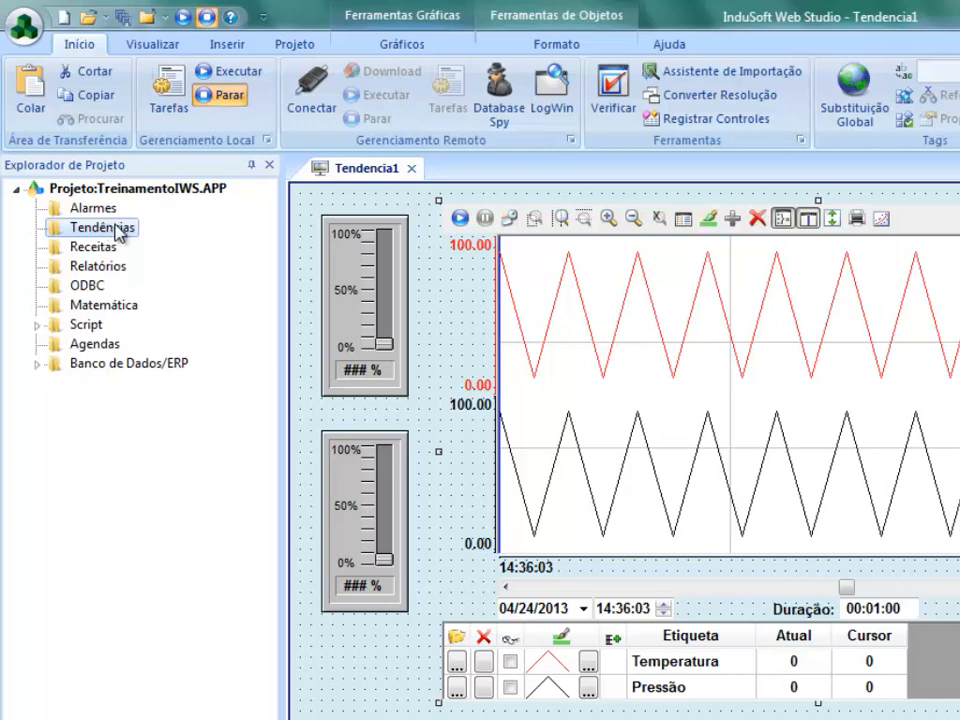
{"action": "left_click", "coordinate": [616, 343]}
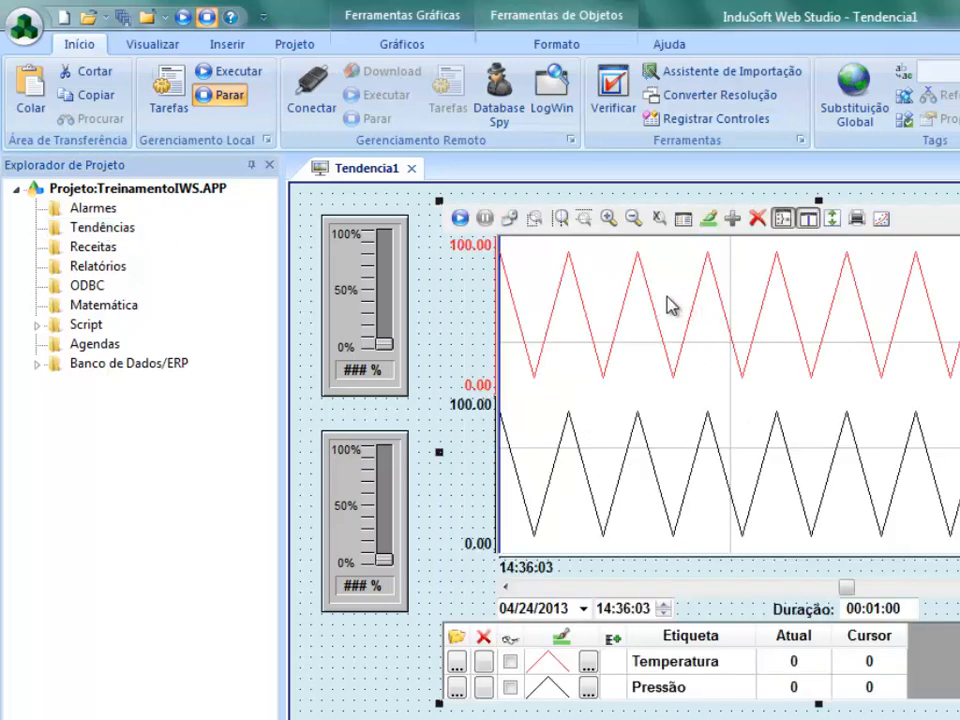
Insert a new worksheet in the Tendências folder with the description Histórico, keeping the history format as Proprietário.
{"action": "left_click", "coordinate": [110, 232]}
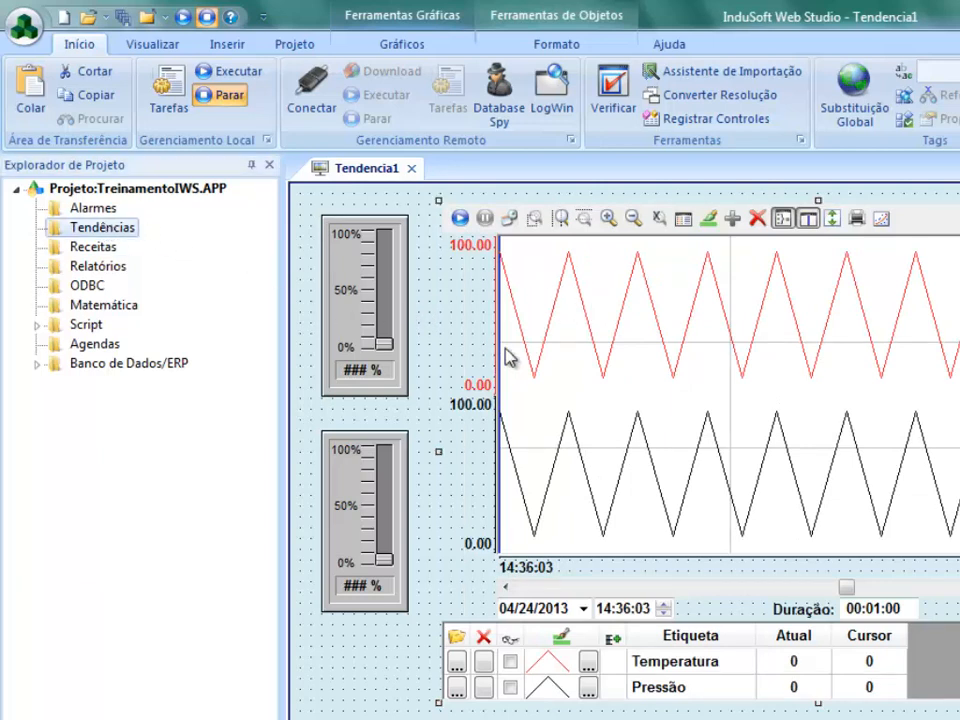
{"action": "right_click", "coordinate": [100, 236]}
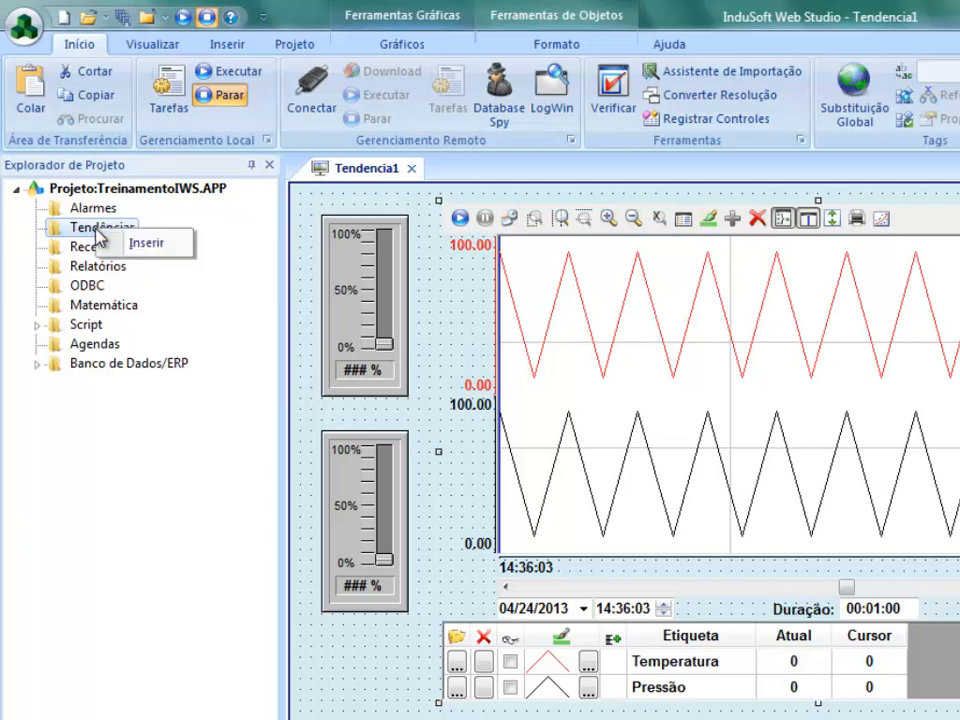
{"action": "left_click", "coordinate": [148, 240]}
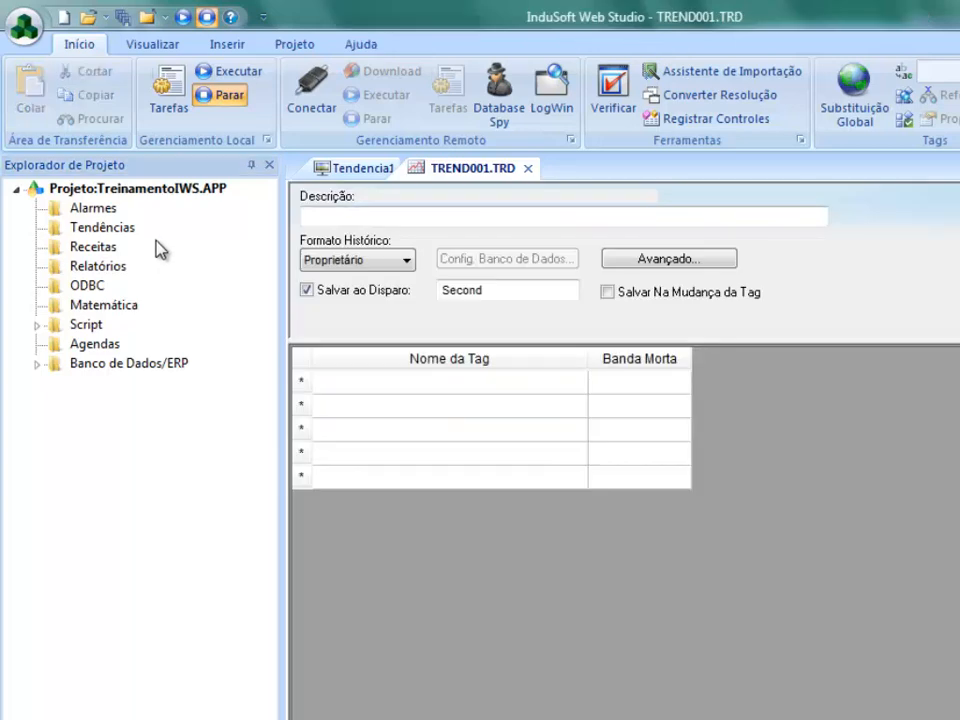
{"action": "left_click", "coordinate": [341, 216]}
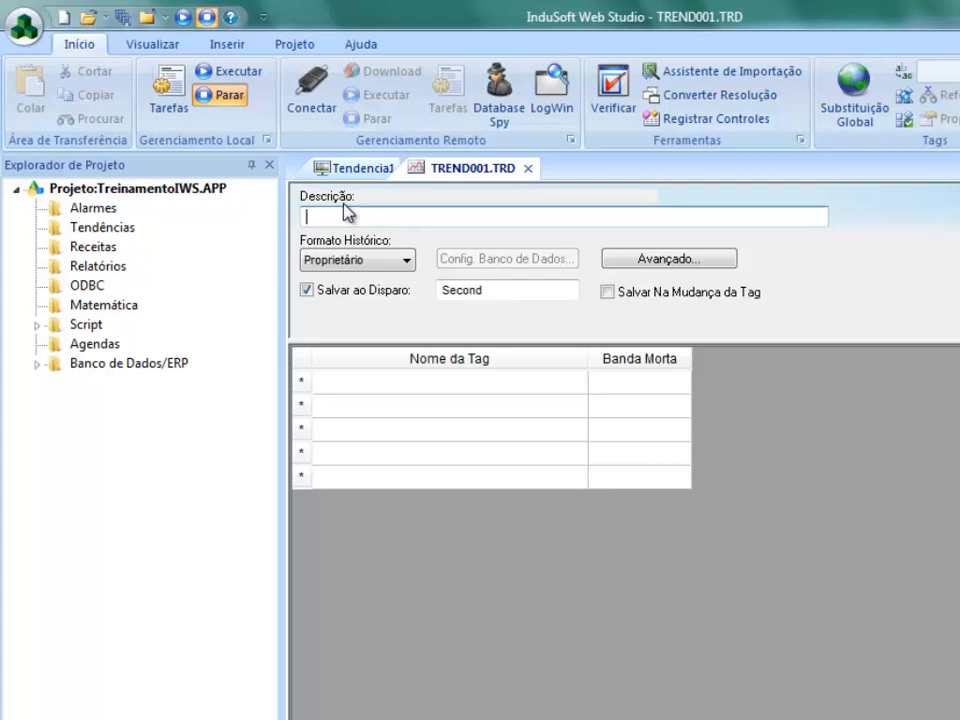
{"action": "type", "text": "Históric"}
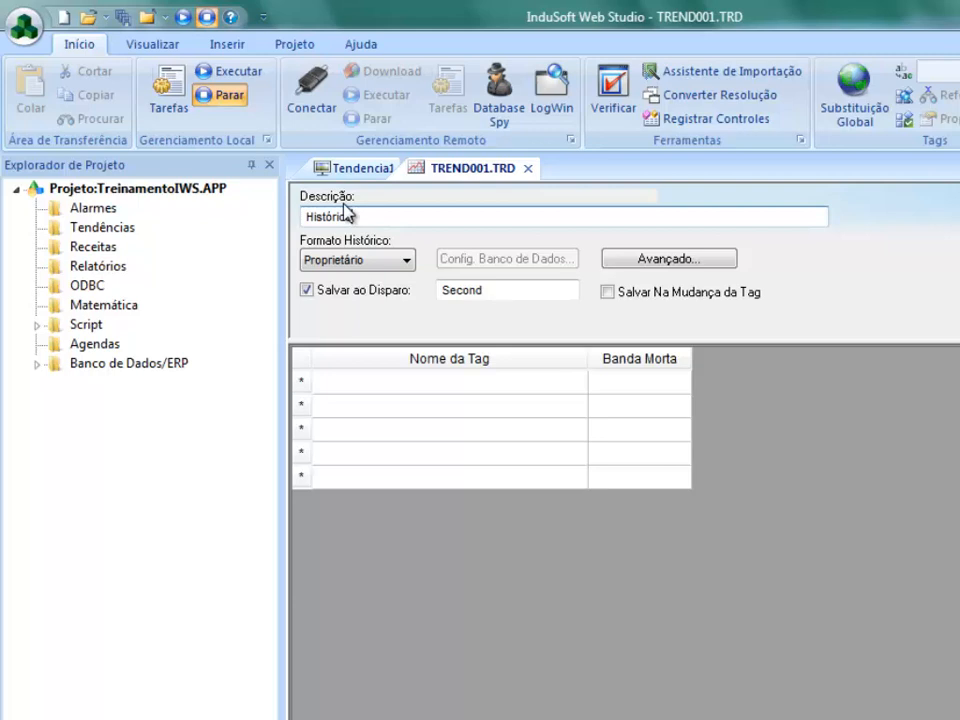
{"action": "type", "text": "o"}
{"action": "left_click", "coordinate": [407, 262]}
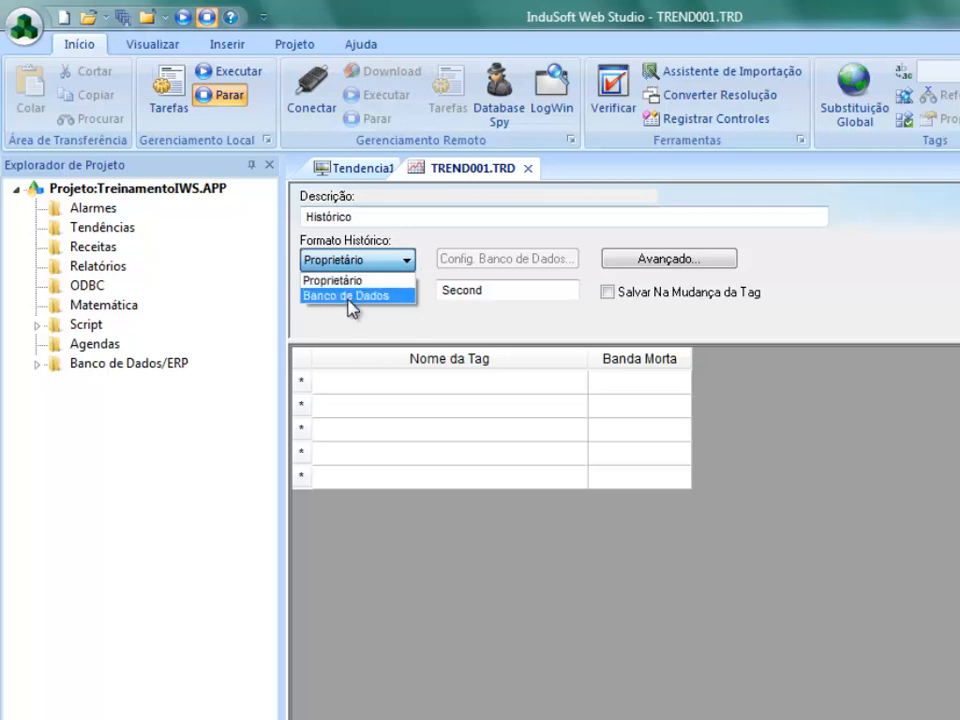
{"action": "left_click", "coordinate": [409, 270]}
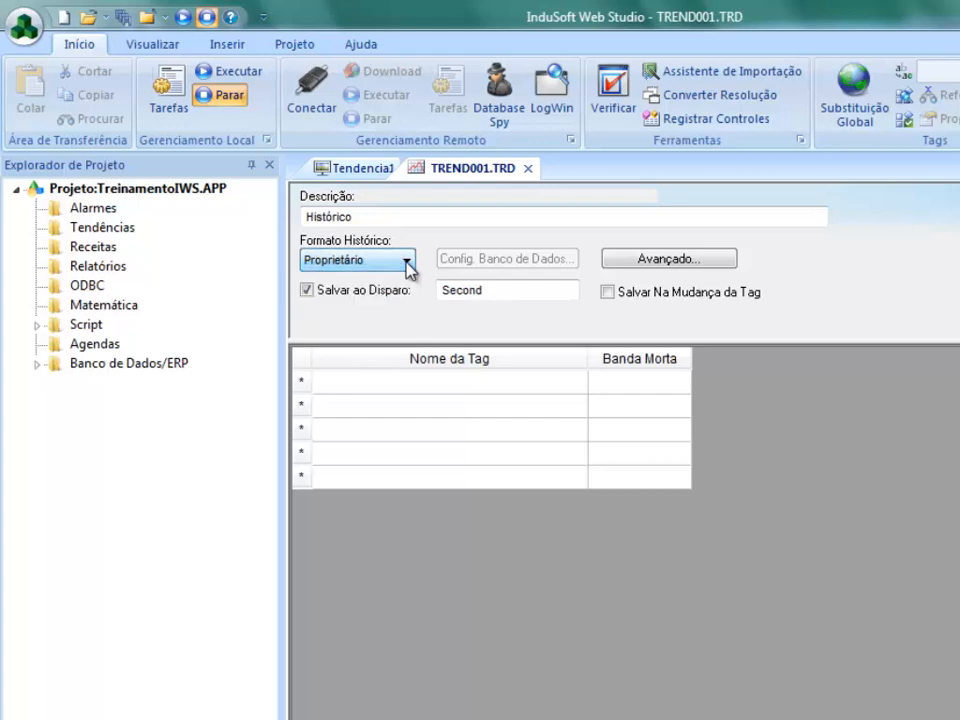
Add the tags nTrendTemp and nTrendPres to the first two rows of the trend worksheet.
{"action": "left_click", "coordinate": [407, 388]}
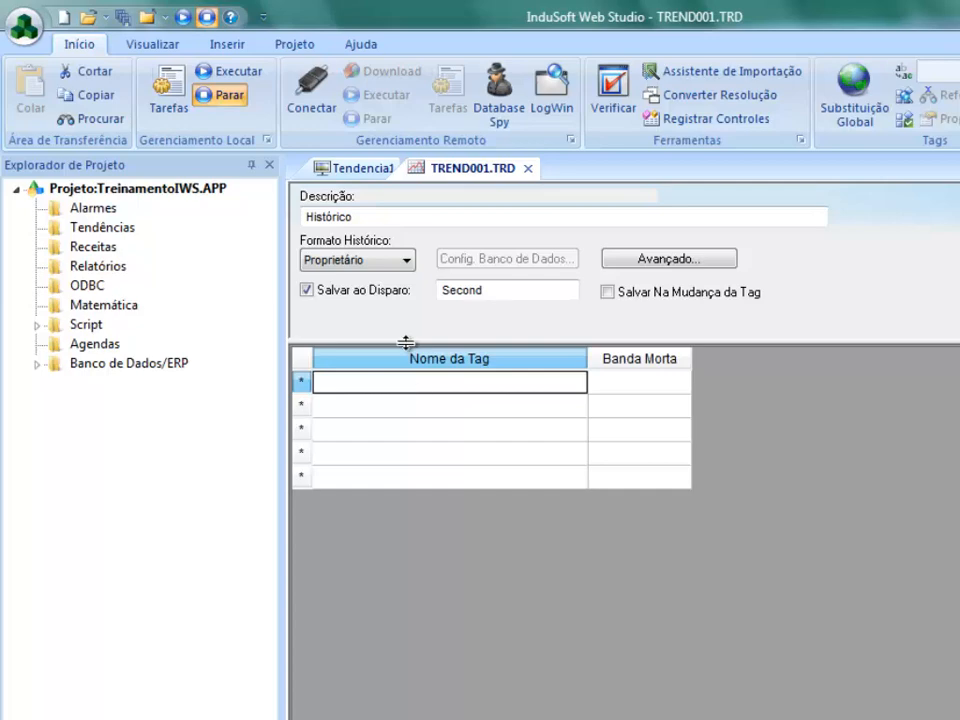
{"action": "double_click", "coordinate": [403, 403]}
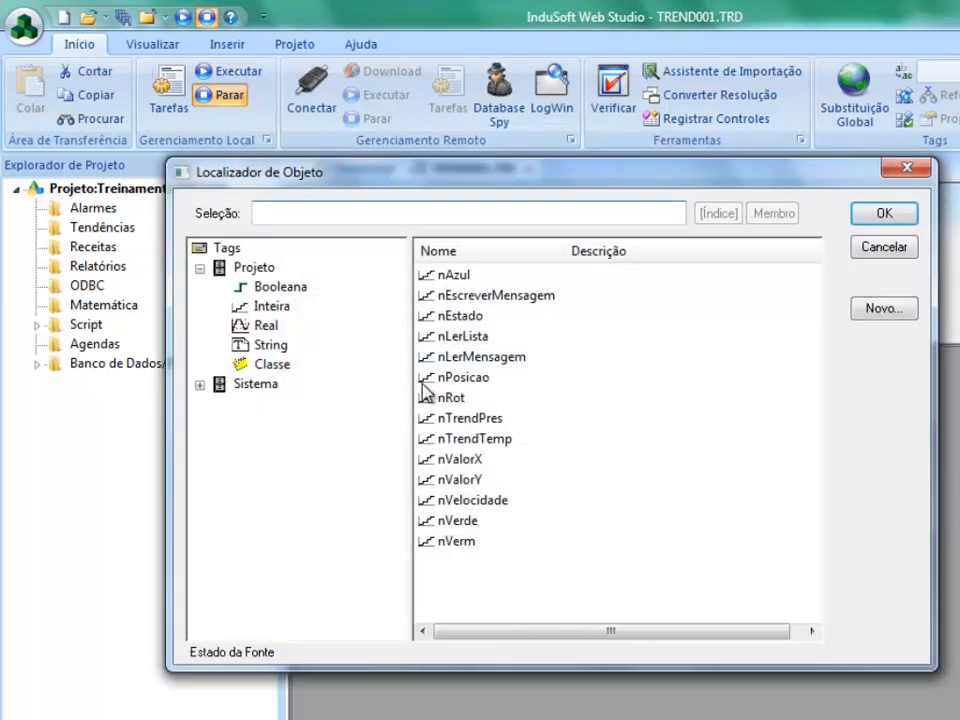
{"action": "left_click", "coordinate": [479, 419]}
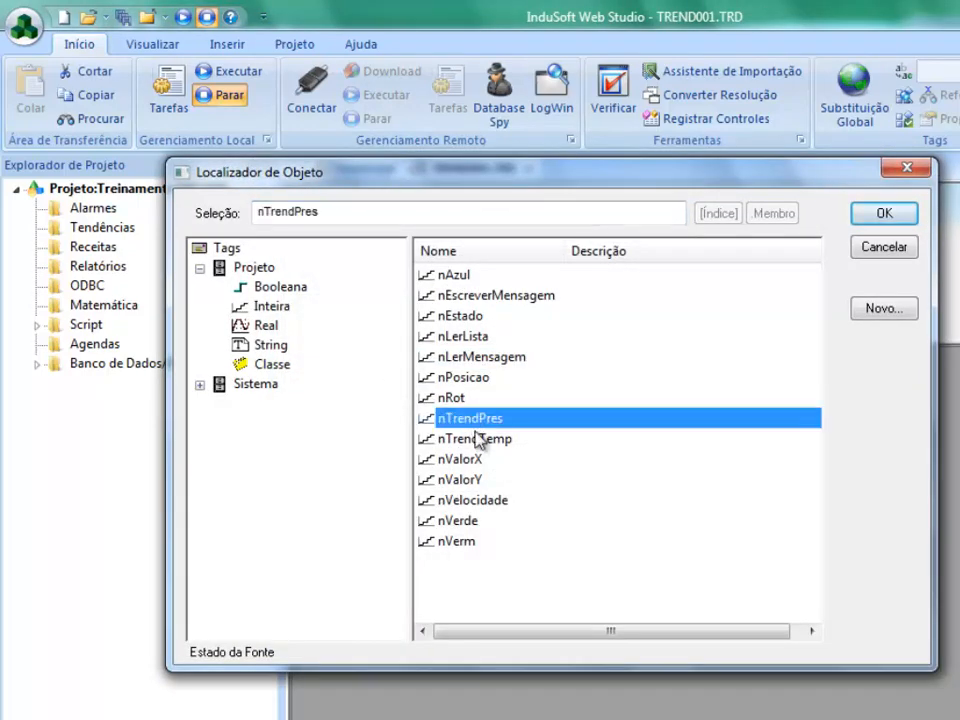
{"action": "left_click", "coordinate": [484, 440]}
{"action": "left_click", "coordinate": [880, 213]}
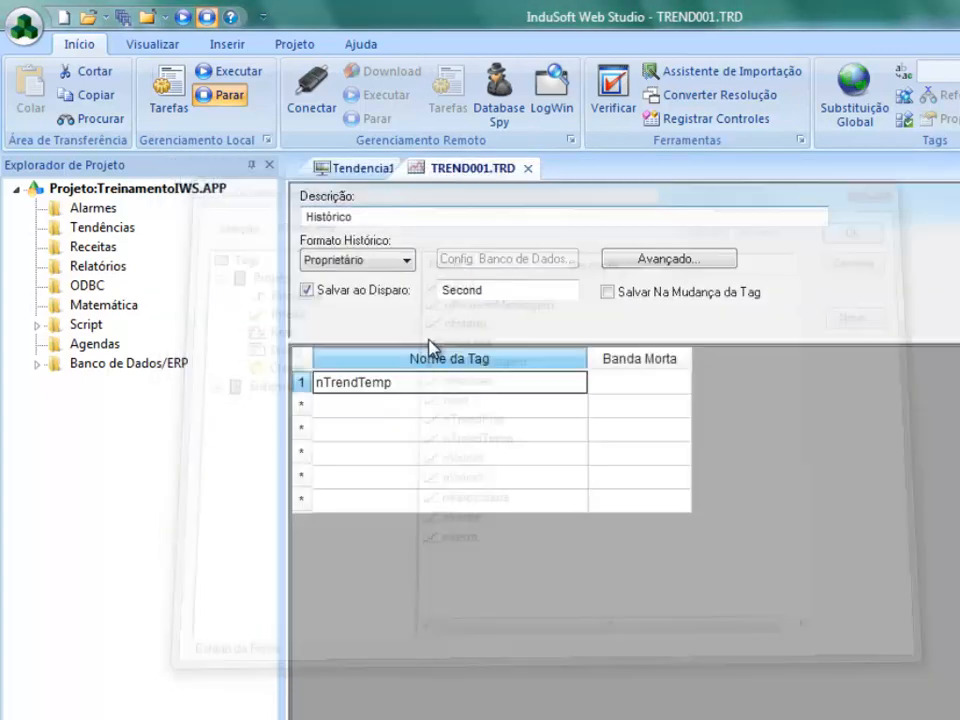
{"action": "left_click", "coordinate": [390, 406]}
{"action": "double_click", "coordinate": [390, 406]}
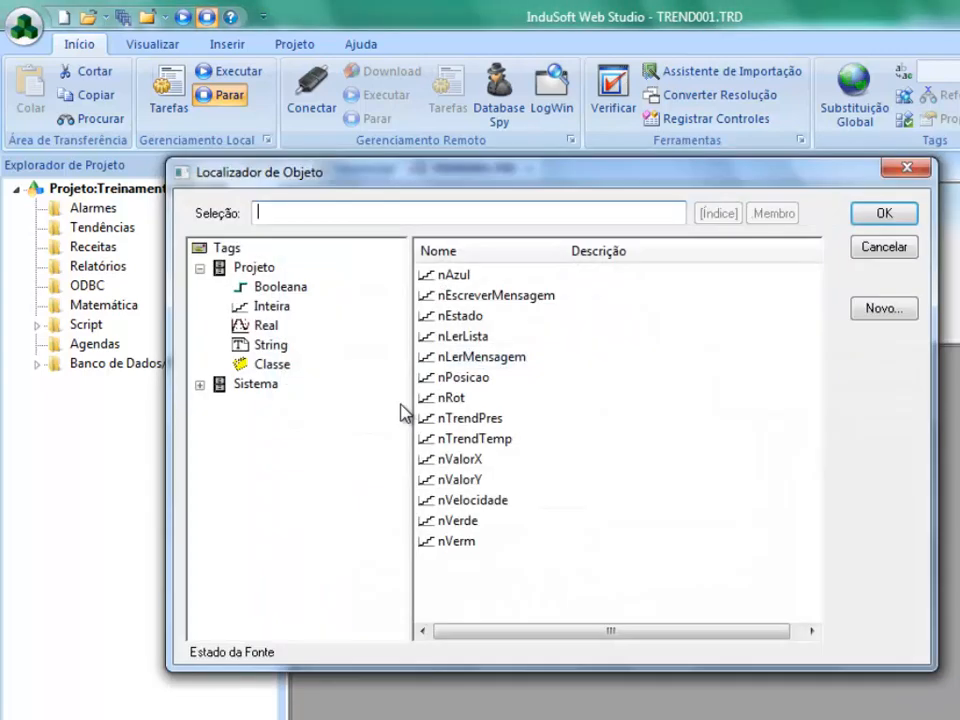
{"action": "left_click", "coordinate": [476, 418]}
{"action": "left_click", "coordinate": [866, 218]}
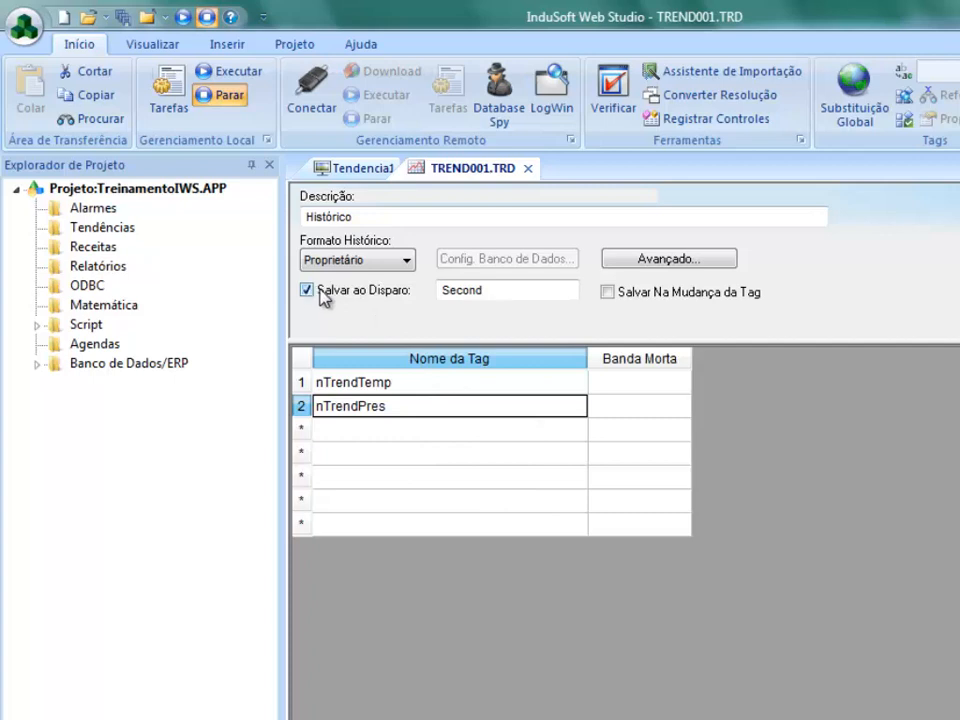
Review the save trigger and dead band fields, save and close the trend worksheet as number 1, and close the Tendencia1 screen.
{"action": "left_click", "coordinate": [488, 289]}
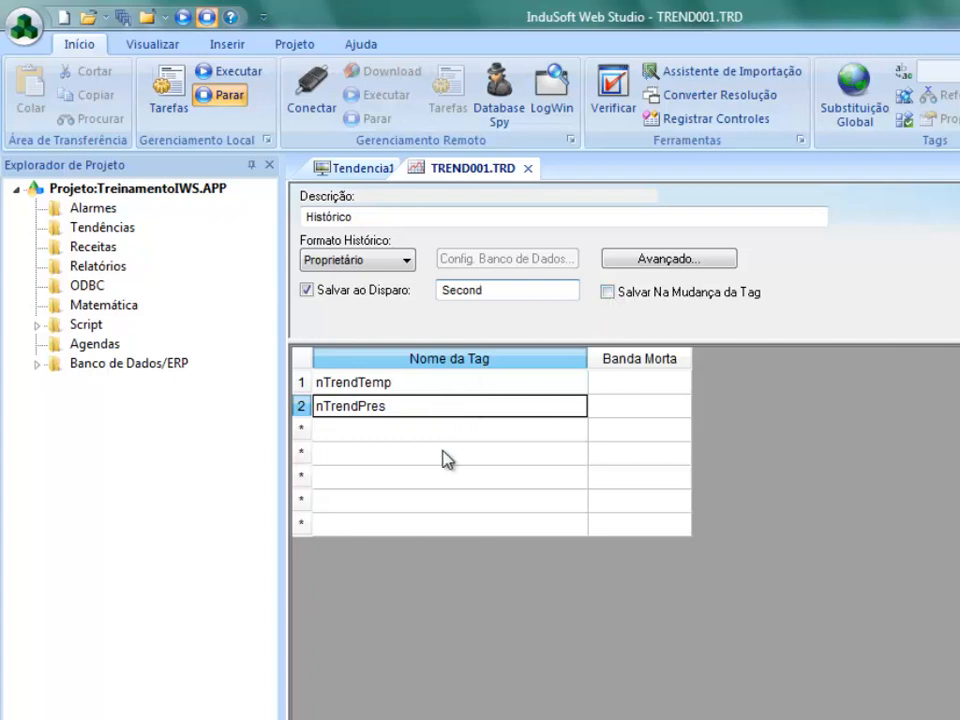
{"action": "left_click", "coordinate": [643, 383]}
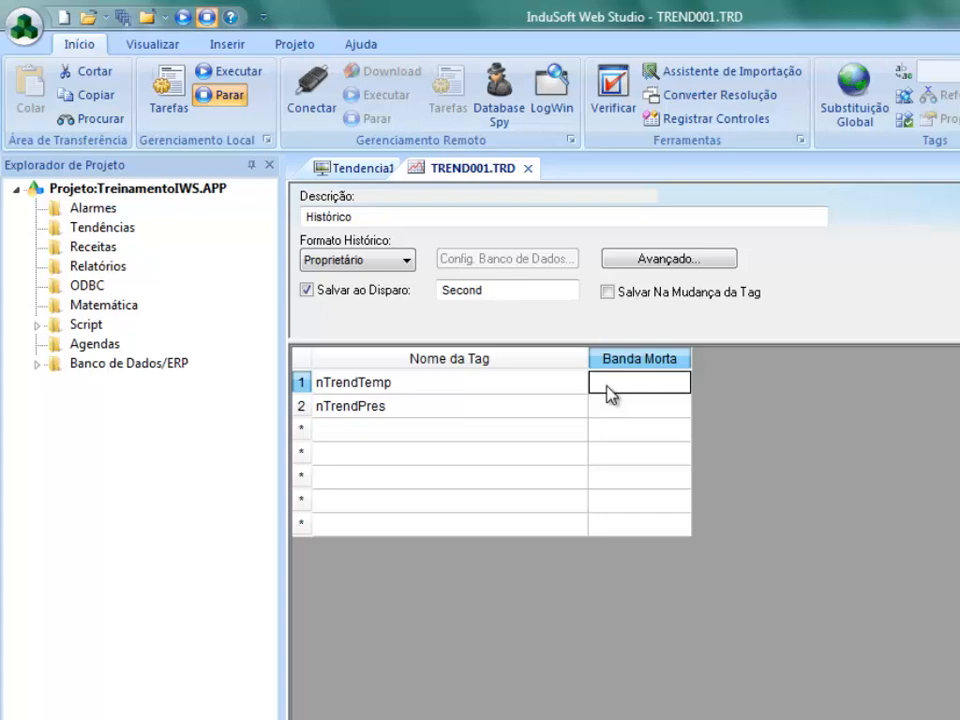
{"action": "left_click", "coordinate": [528, 168]}
{"action": "left_click", "coordinate": [491, 503]}
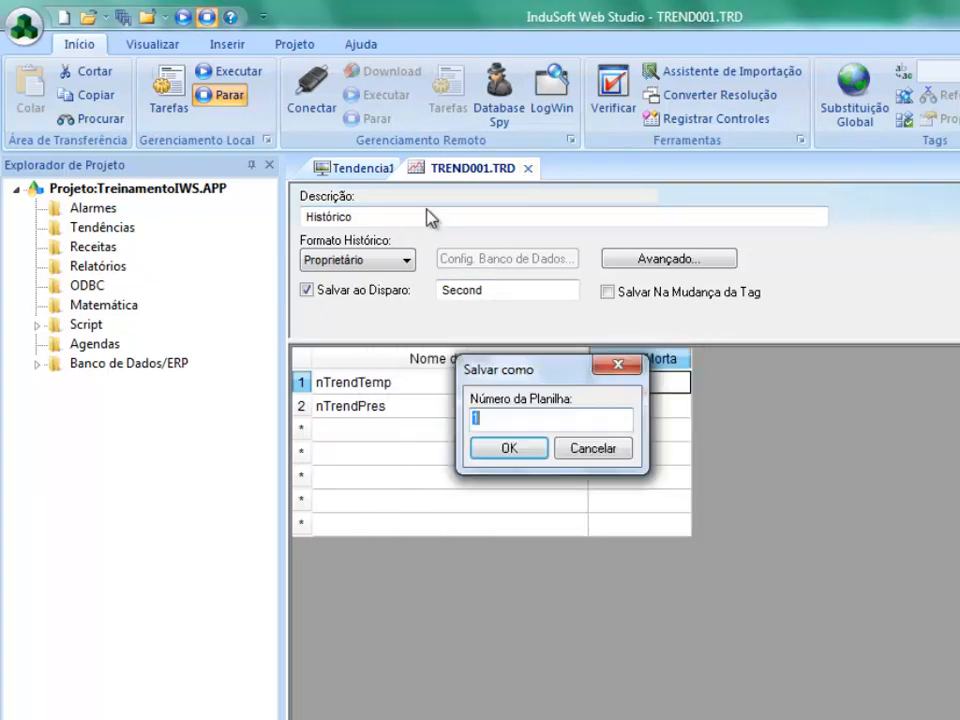
{"action": "key", "text": "Return"}
{"action": "left_click", "coordinate": [411, 168]}
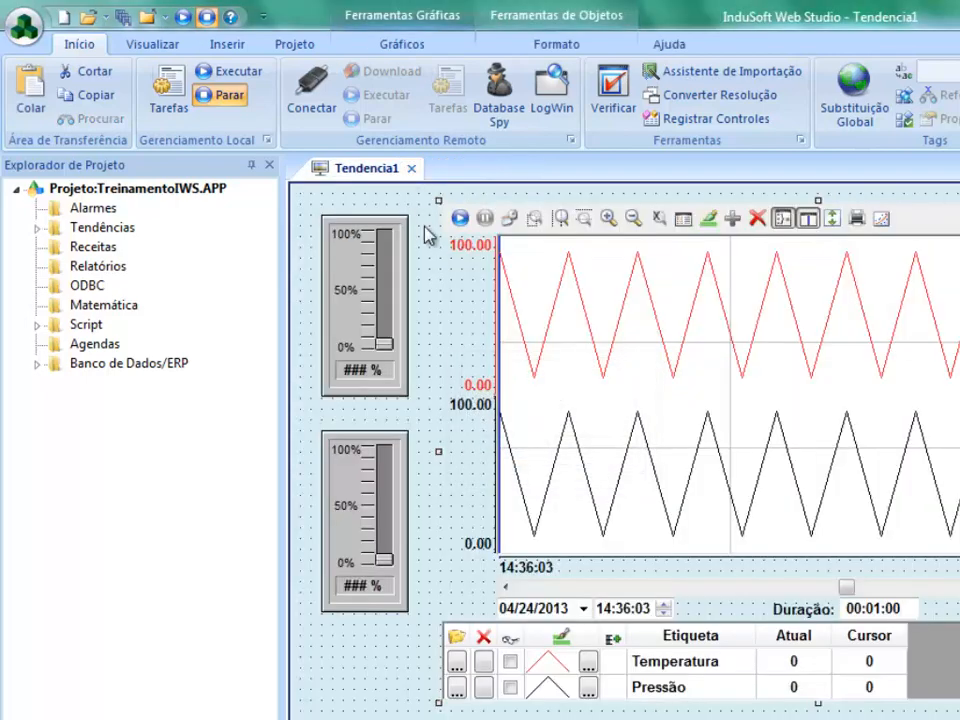
{"action": "left_click", "coordinate": [468, 500]}
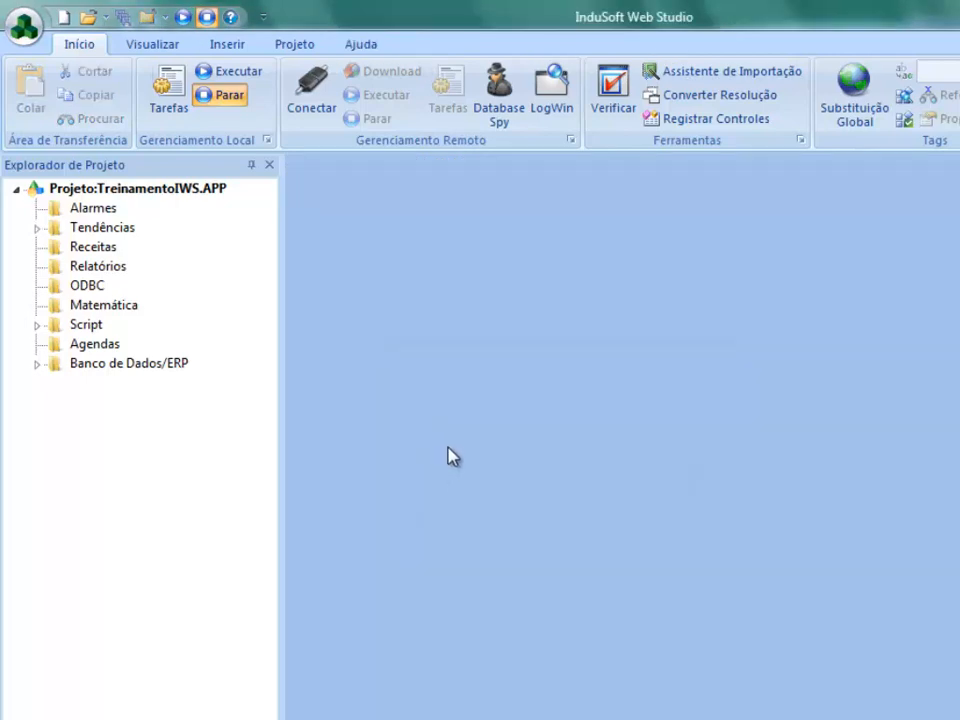
Switch to Windows Explorer and examine the contents of the Hst folder in the TreinamentoIWS project folder.
{"action": "key", "text": "alt+Tab"}
{"action": "key", "text": "alt+Tab"}
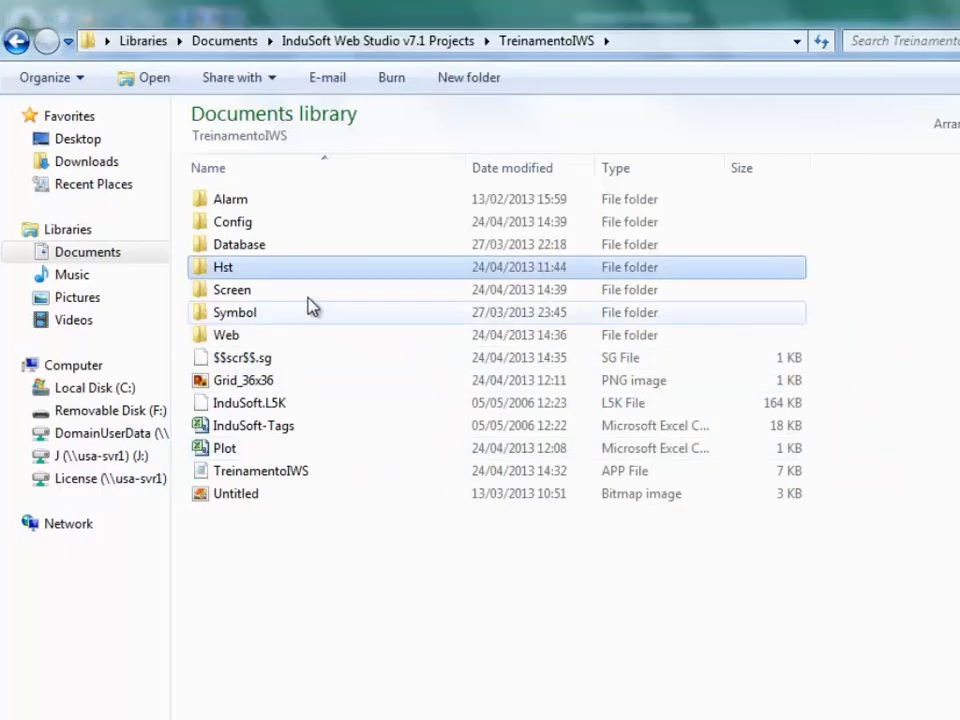
{"action": "double_click", "coordinate": [297, 272]}
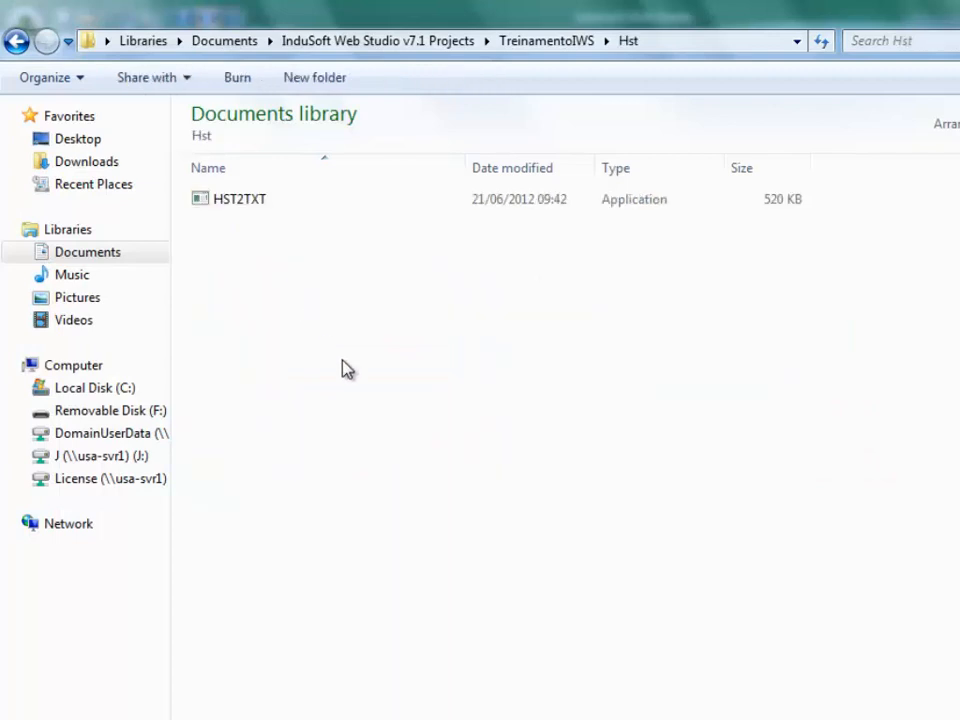
{"action": "left_click_drag", "start_coordinate": [515, 456], "coordinate": [257, 274]}
{"action": "left_click", "coordinate": [250, 204]}
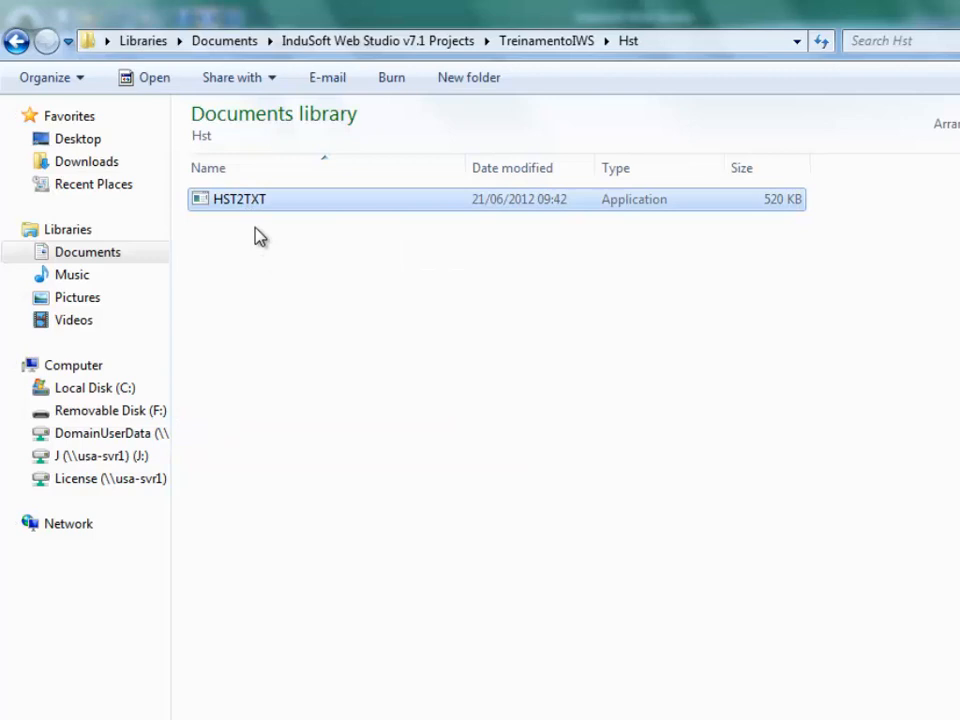
{"action": "left_click", "coordinate": [300, 289]}
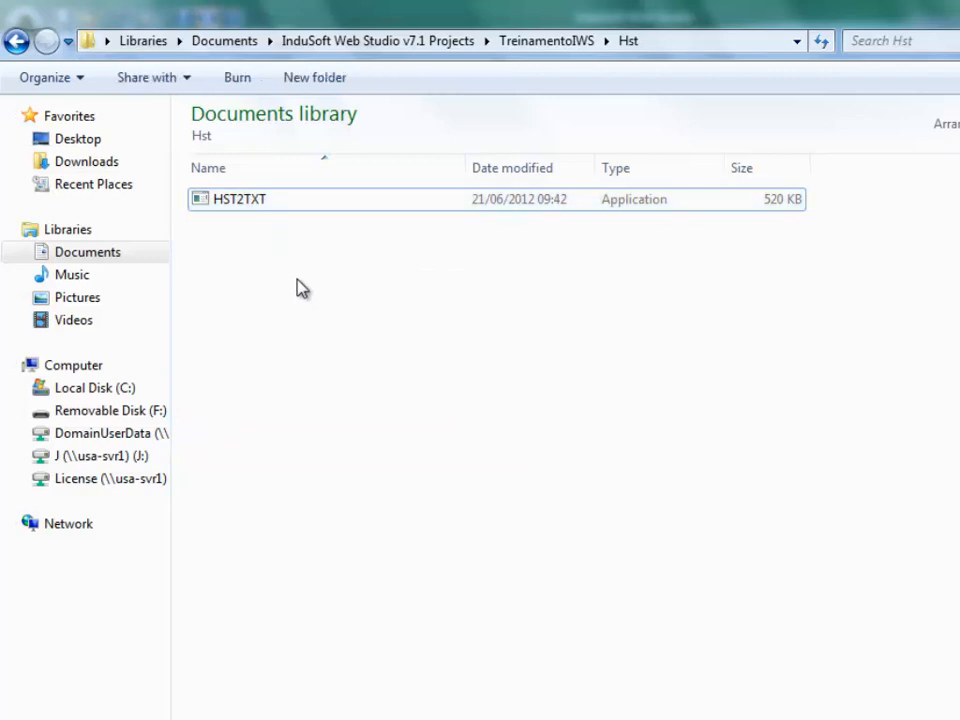
Switch back to InduSoft Web Studio, run the project and show the Trend1 screen.
{"action": "key", "text": "alt+Tab"}
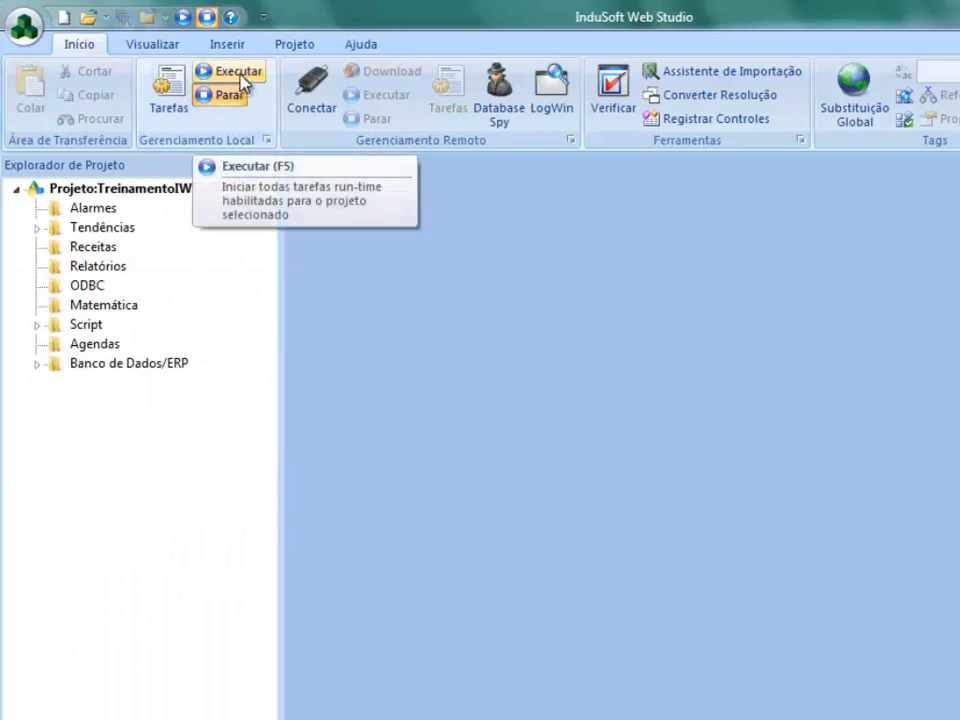
{"action": "left_click", "coordinate": [239, 76]}
{"action": "left_click", "coordinate": [238, 73]}
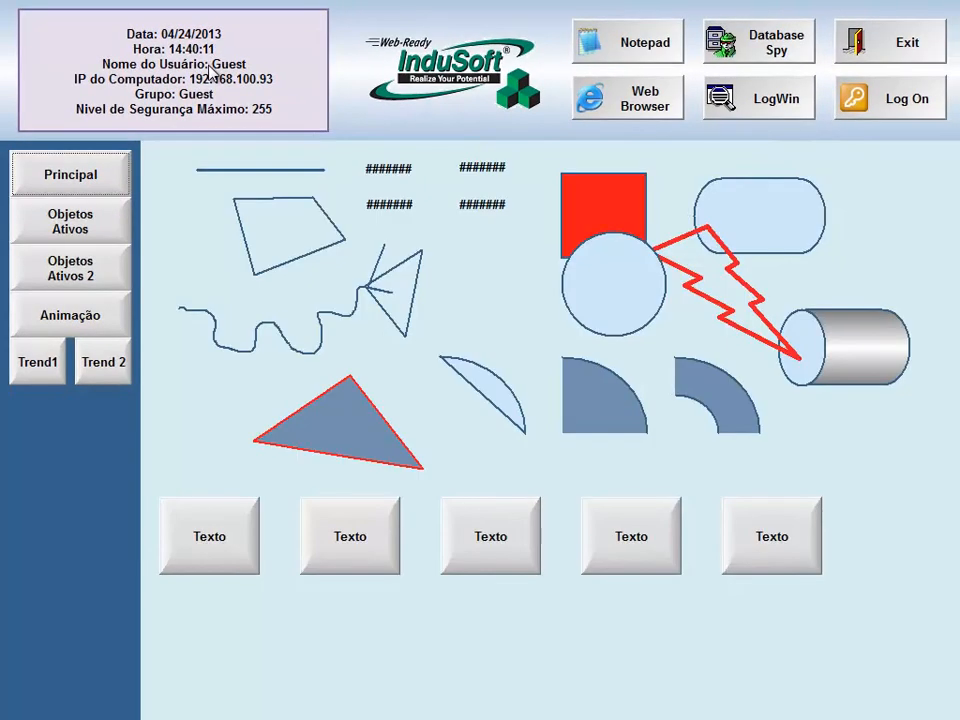
{"action": "left_click", "coordinate": [57, 363]}
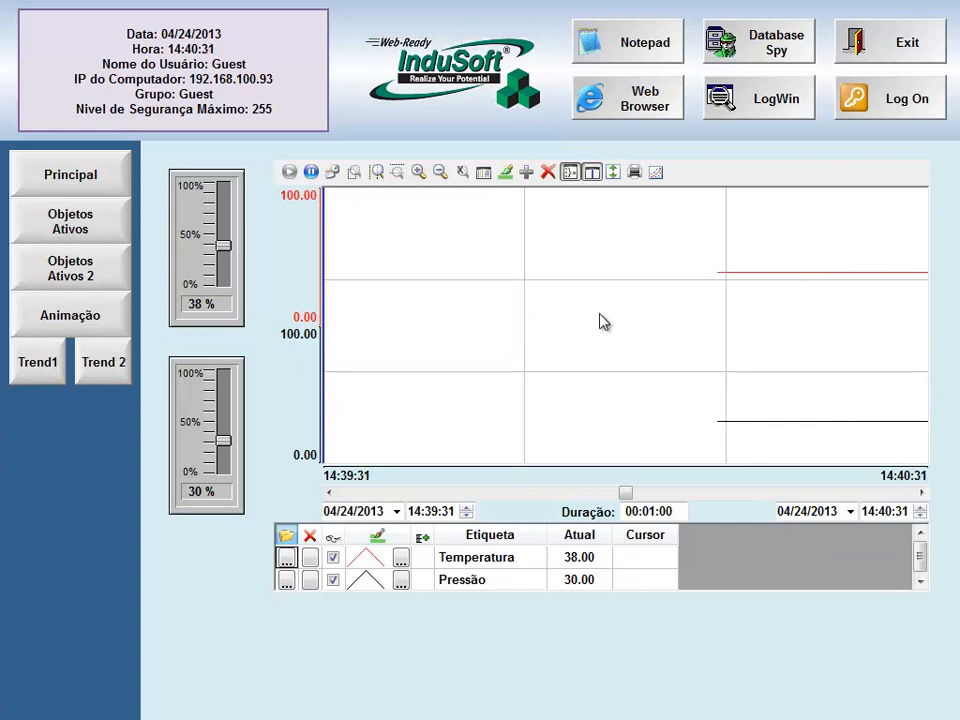
Switch to Windows Explorer and select the history file 01130424 in the Hst folder to check it.
{"action": "key", "text": "alt+Tab"}
{"action": "key", "text": "alt+Tab"}
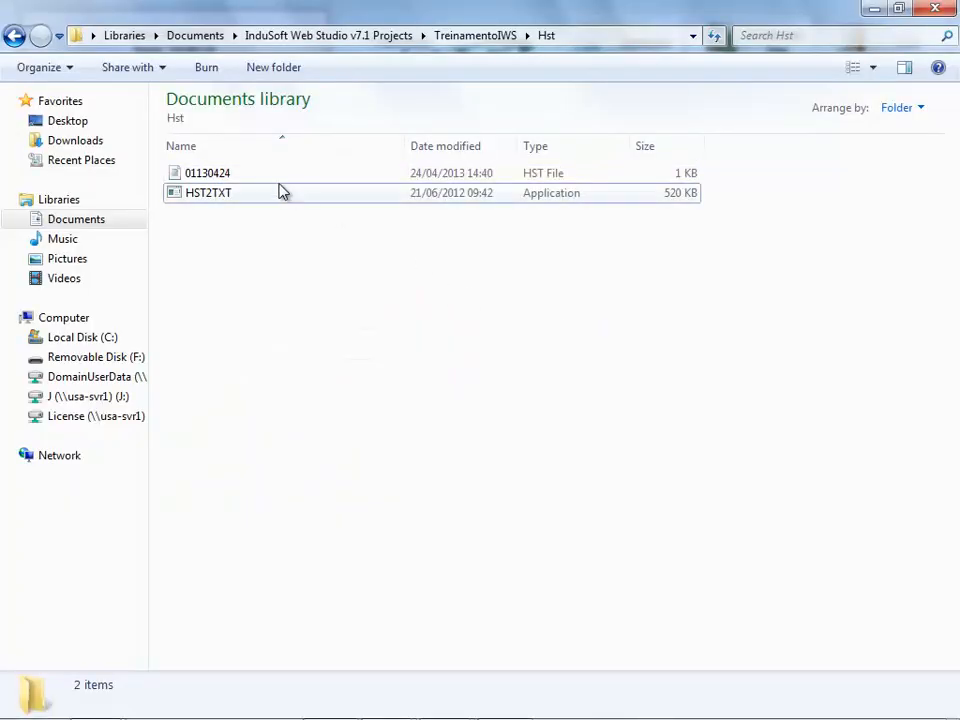
{"action": "left_click", "coordinate": [266, 180]}
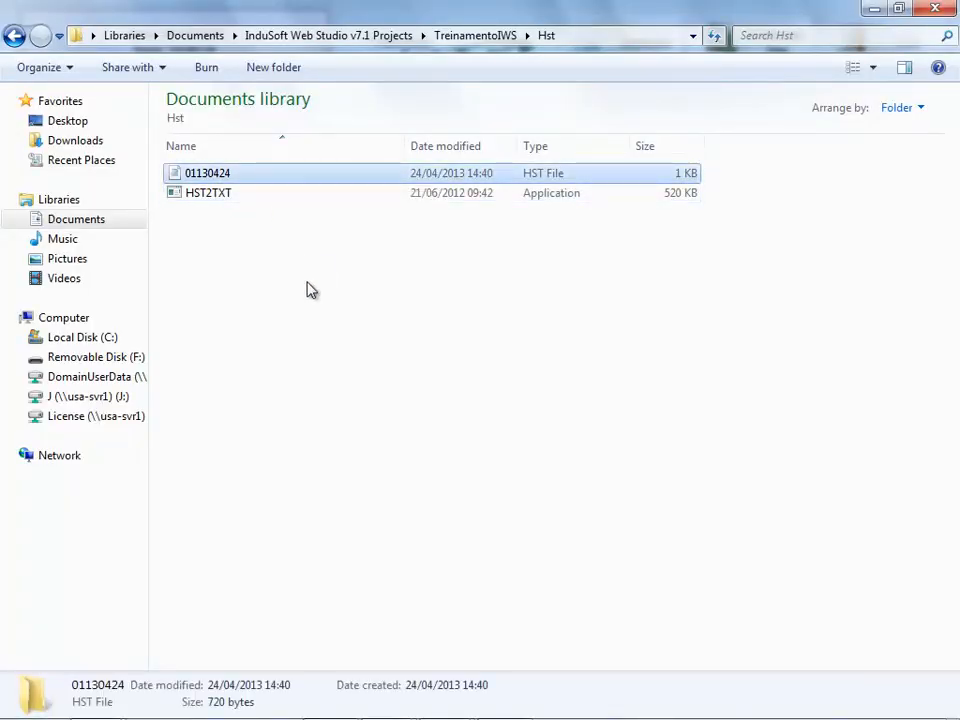
Switch back to the running project, go to the Principal screen and return to Trend1 to check the plotted curves.
{"action": "left_click", "coordinate": [306, 294]}
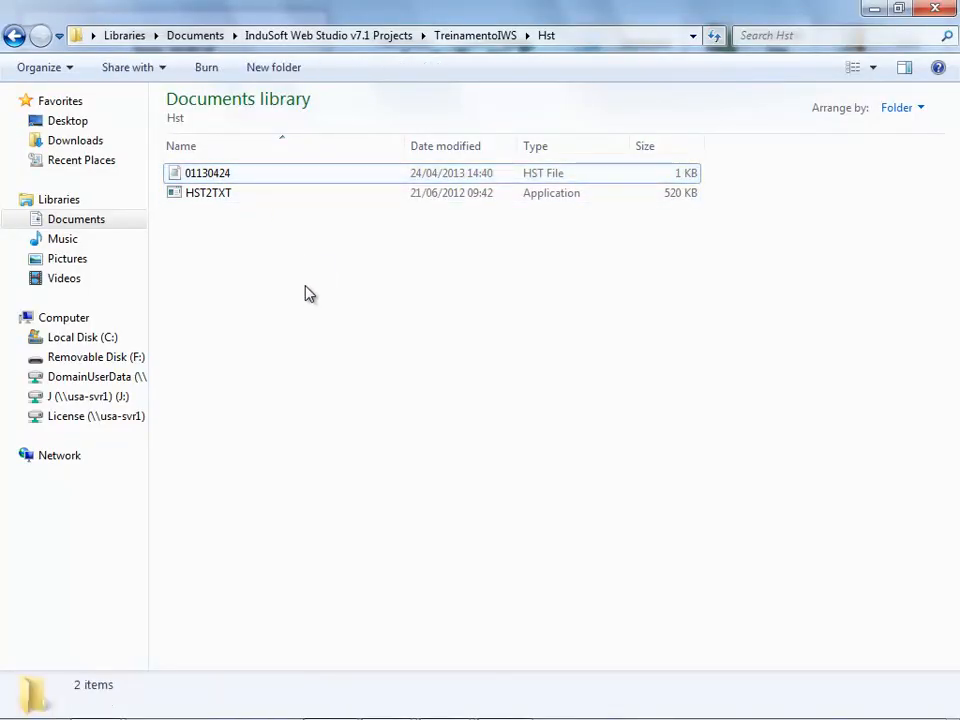
{"action": "key", "text": "alt+Tab"}
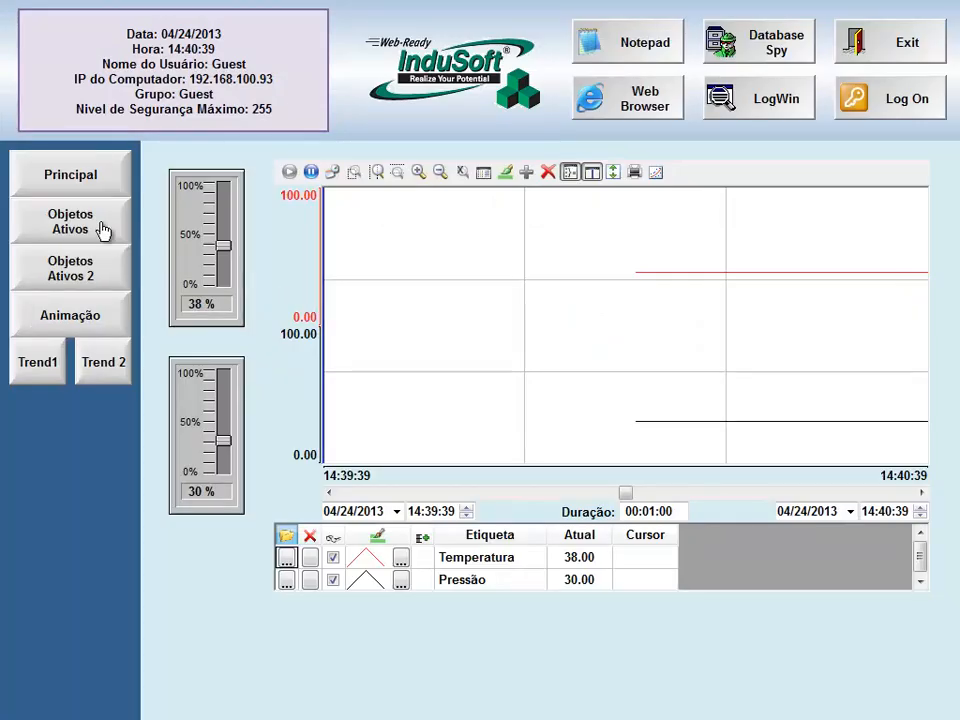
{"action": "left_click", "coordinate": [65, 178]}
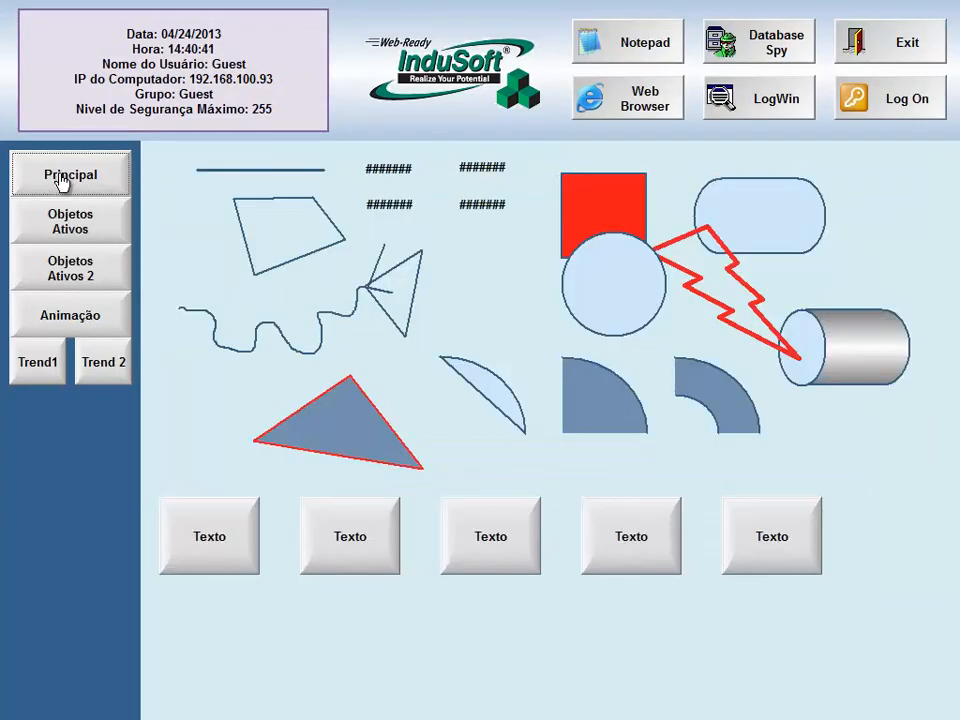
{"action": "left_click", "coordinate": [45, 365]}
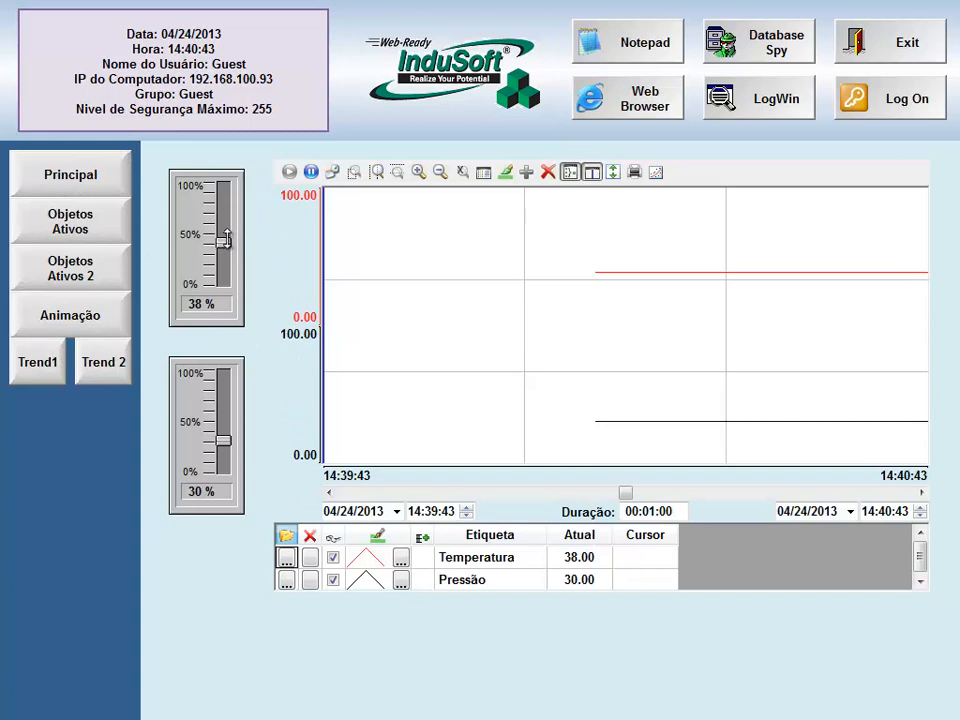
Vary the live values with the sliders: temperature to 85, 29 and 74%, pressure to 78 and 79%.
{"action": "left_click_drag", "start_coordinate": [226, 238], "coordinate": [223, 201]}
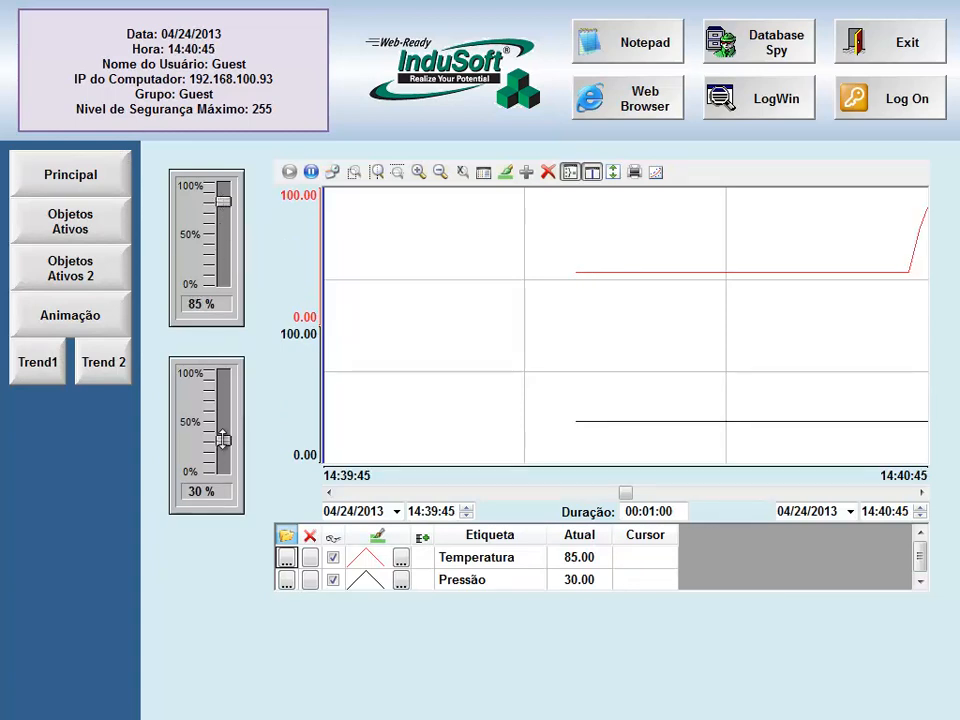
{"action": "left_click_drag", "start_coordinate": [223, 440], "coordinate": [223, 394]}
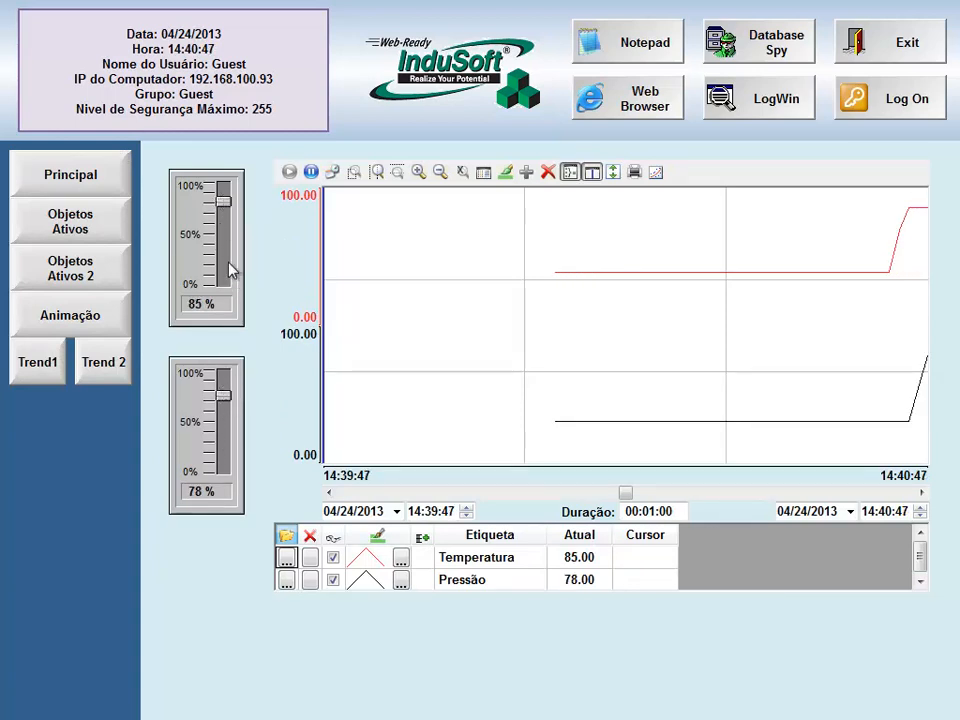
{"action": "left_click_drag", "start_coordinate": [222, 205], "coordinate": [222, 254]}
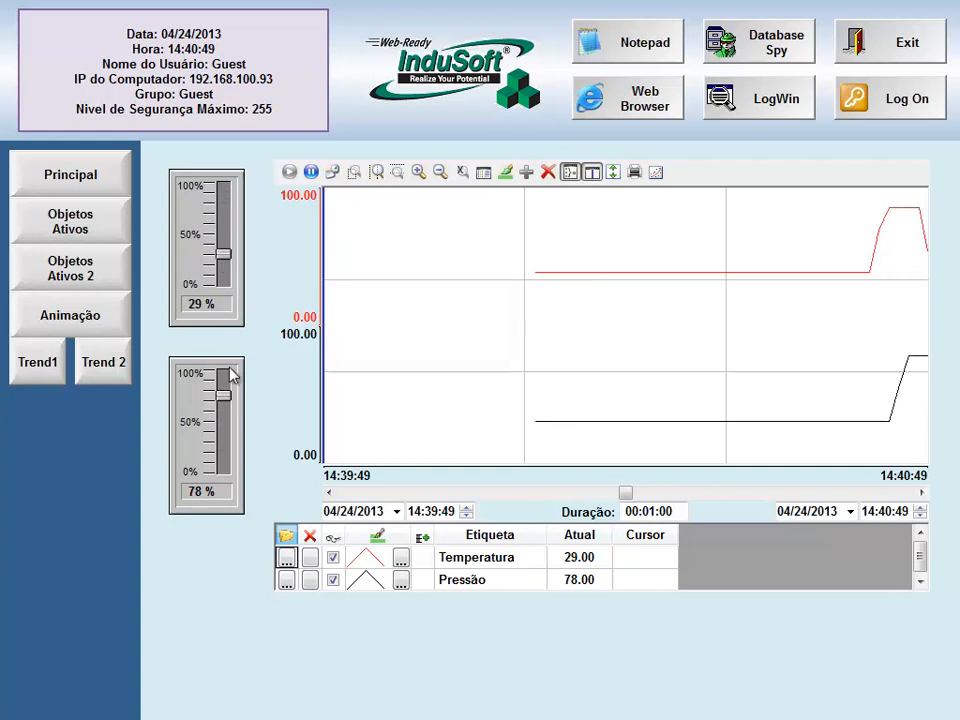
{"action": "mouse_move", "coordinate": [223, 395]}
{"action": "left_mouse_down"}
{"action": "mouse_move", "coordinate": [223, 451]}
{"action": "mouse_move", "coordinate": [225, 396]}
{"action": "left_mouse_up"}
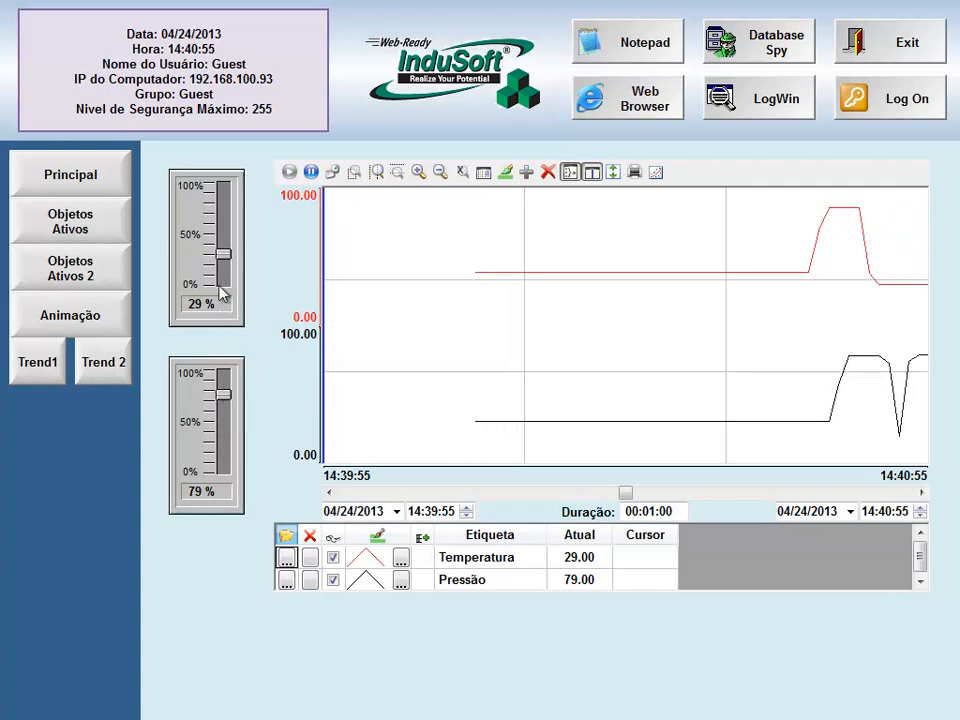
{"action": "left_click_drag", "start_coordinate": [222, 254], "coordinate": [224, 211]}
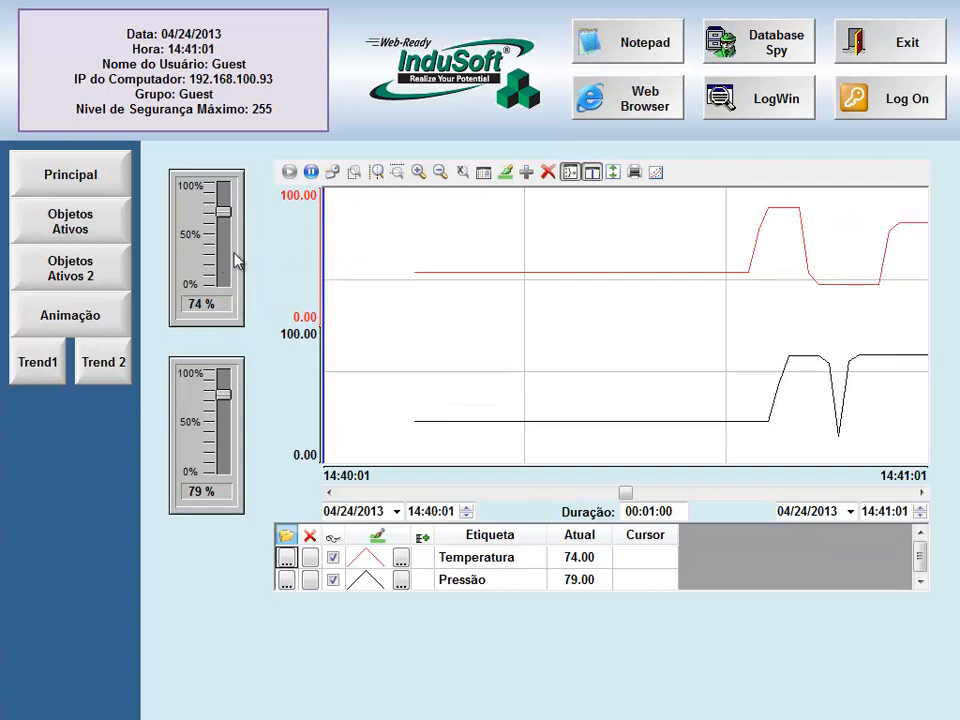
Pause the trend chart, resume its live plotting and pause it again.
{"action": "left_click", "coordinate": [311, 172]}
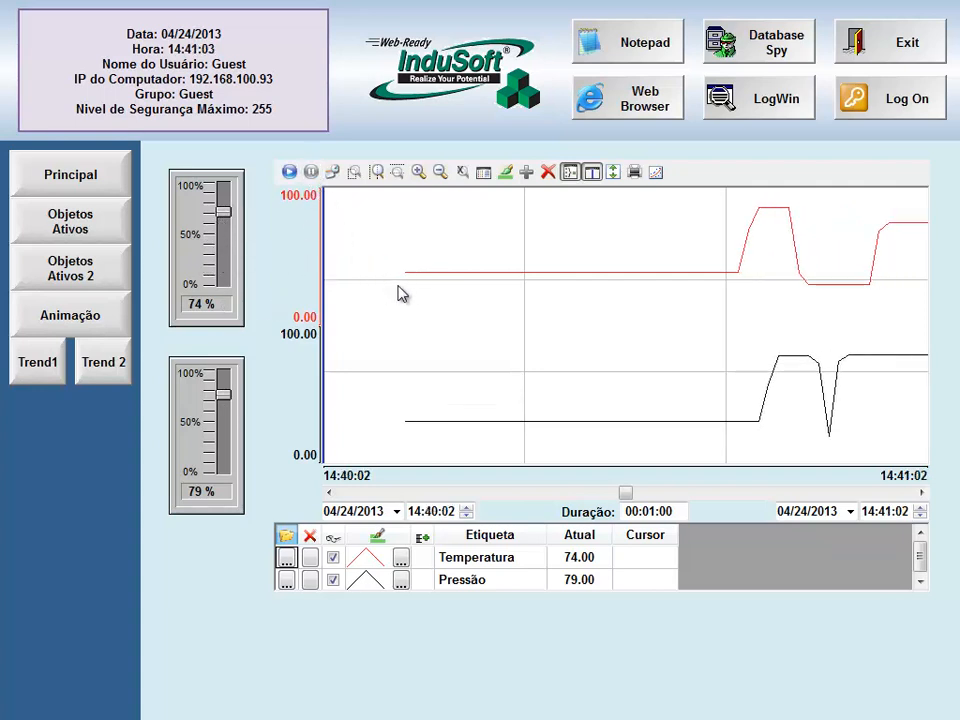
{"action": "left_click", "coordinate": [289, 172]}
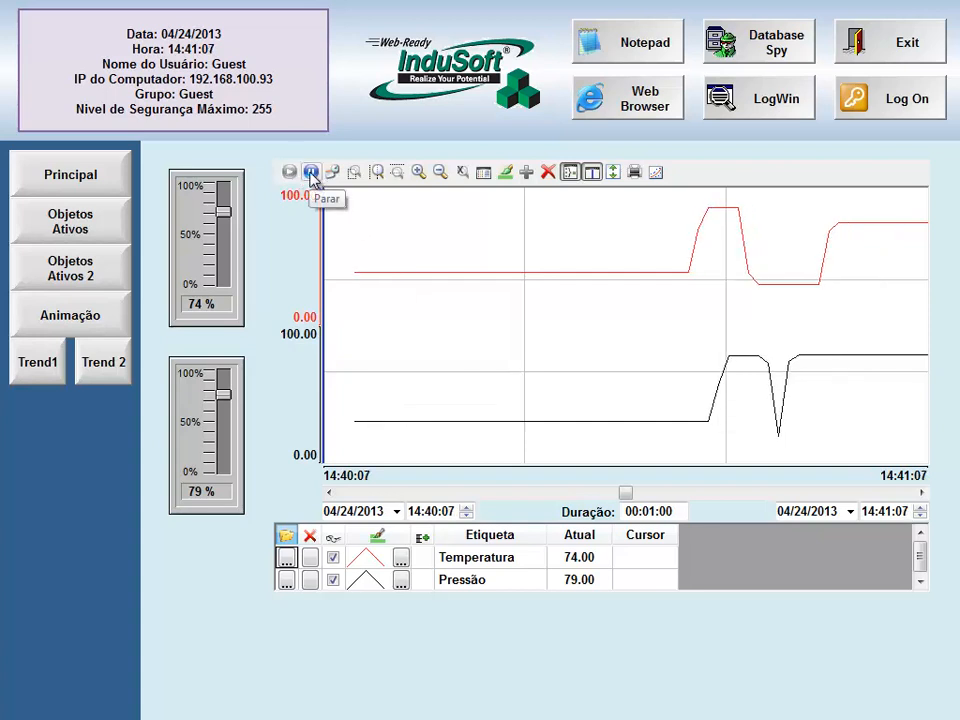
{"action": "left_click", "coordinate": [311, 173]}
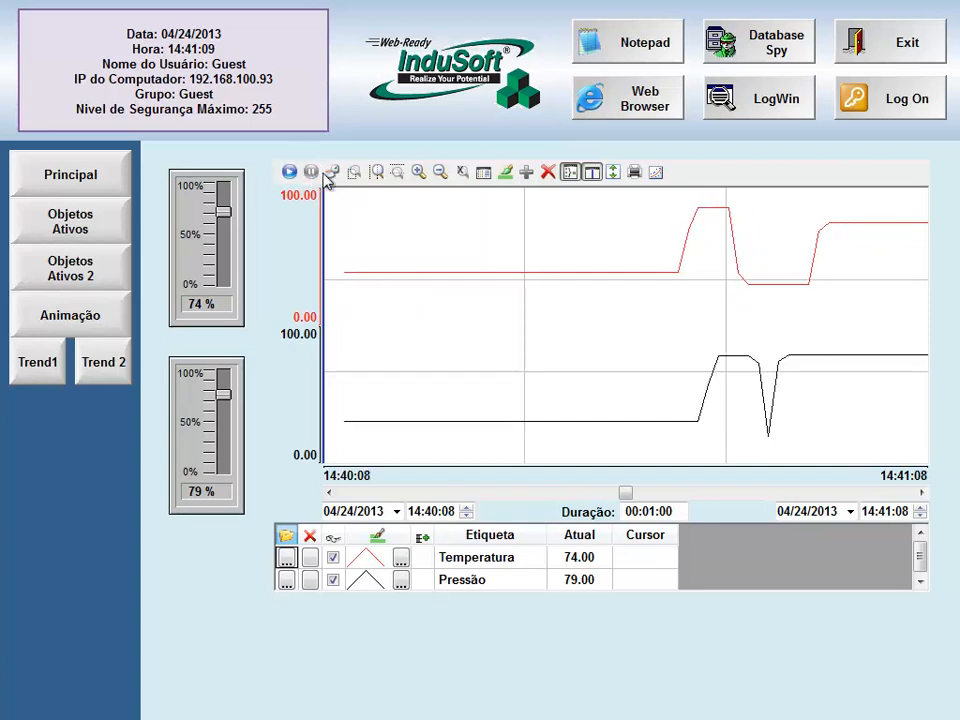
Zoom the chart horizontally into the interval from about 14:40:40 to 14:40:59.
{"action": "left_click", "coordinate": [378, 173]}
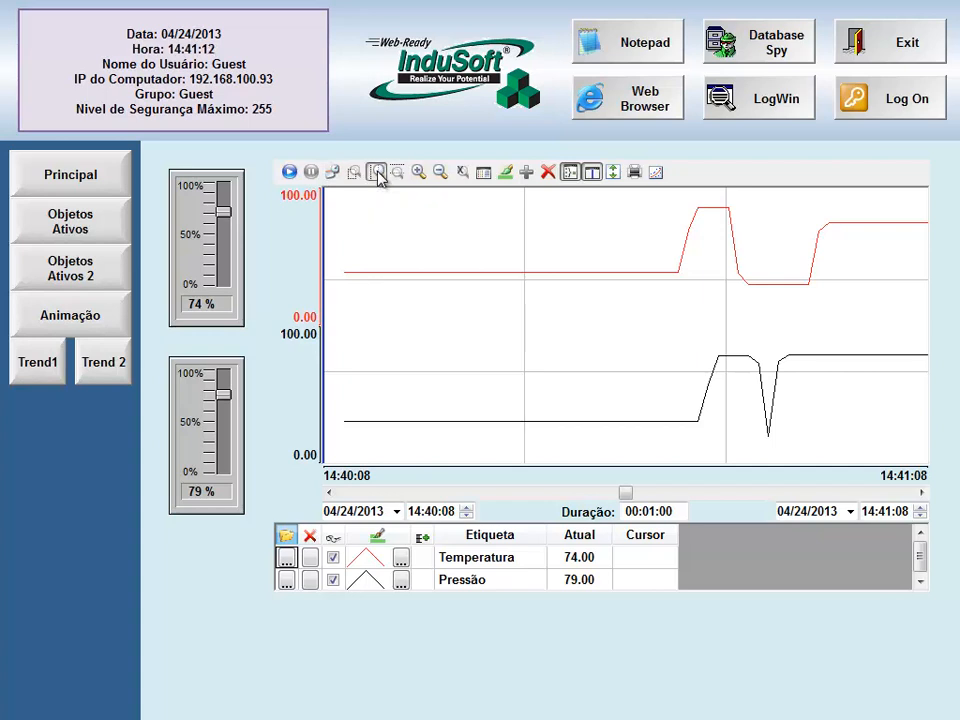
{"action": "left_click", "coordinate": [653, 273]}
{"action": "left_click", "coordinate": [840, 291]}
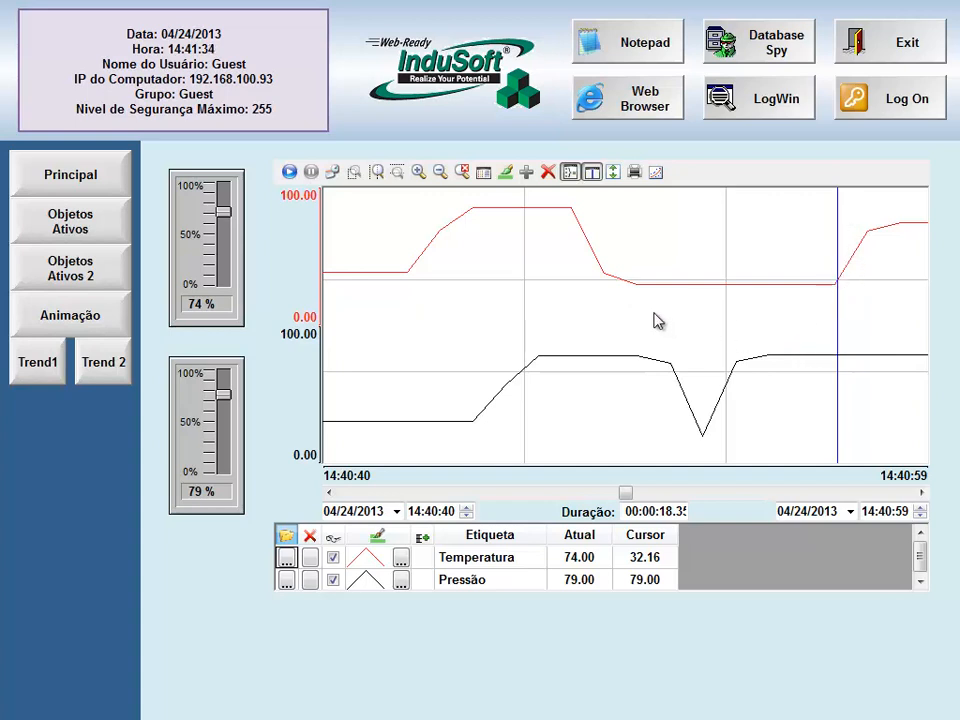
Read the temperature and pressure at several cursor positions along the curves and cancel the zoom.
{"action": "left_click", "coordinate": [618, 313]}
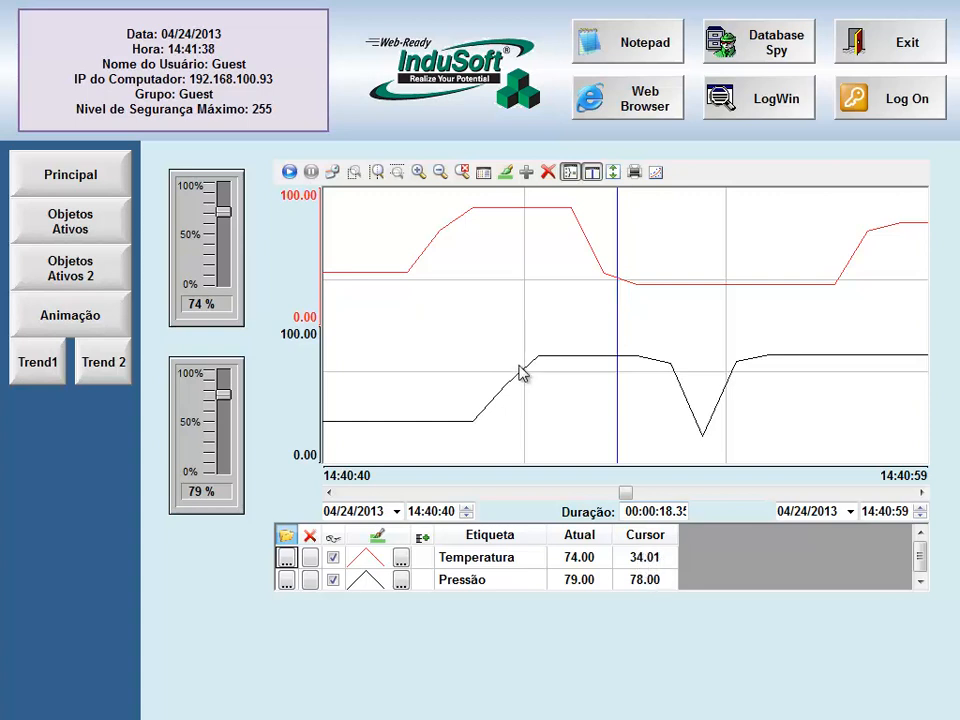
{"action": "left_click", "coordinate": [410, 304]}
{"action": "left_click", "coordinate": [381, 306]}
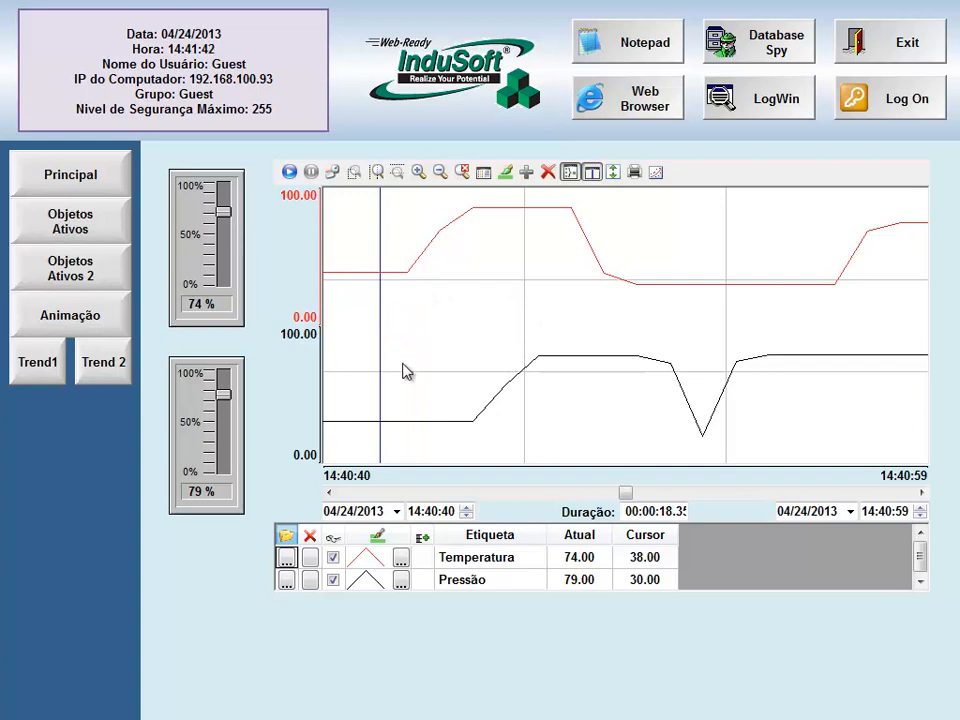
{"action": "left_click", "coordinate": [633, 322]}
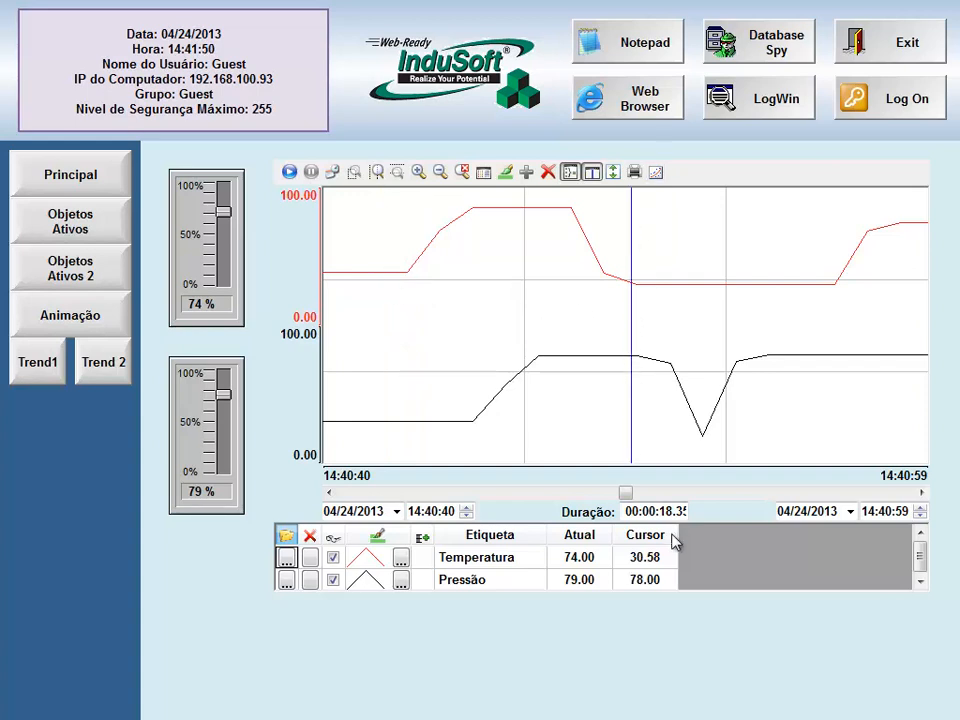
{"action": "left_click", "coordinate": [797, 336]}
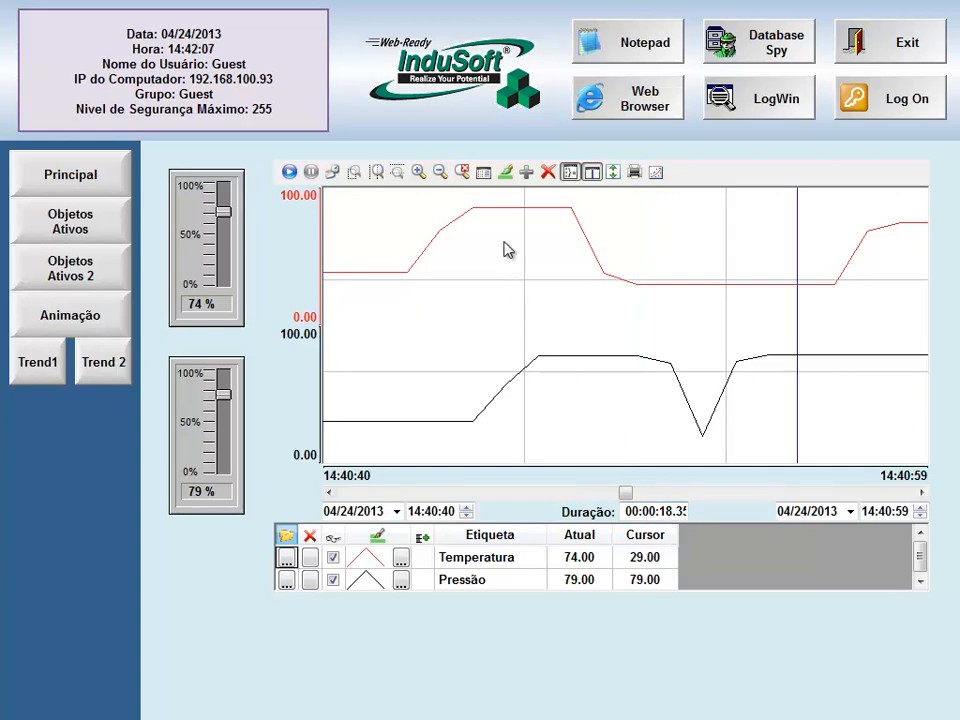
{"action": "left_click", "coordinate": [462, 172]}
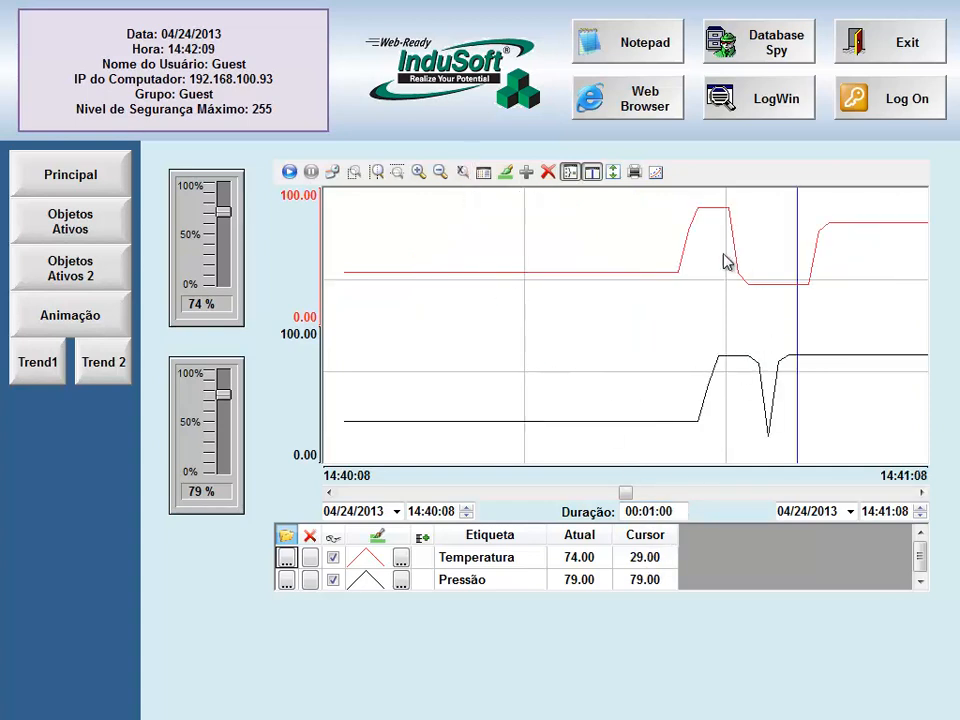
{"action": "left_click", "coordinate": [647, 513]}
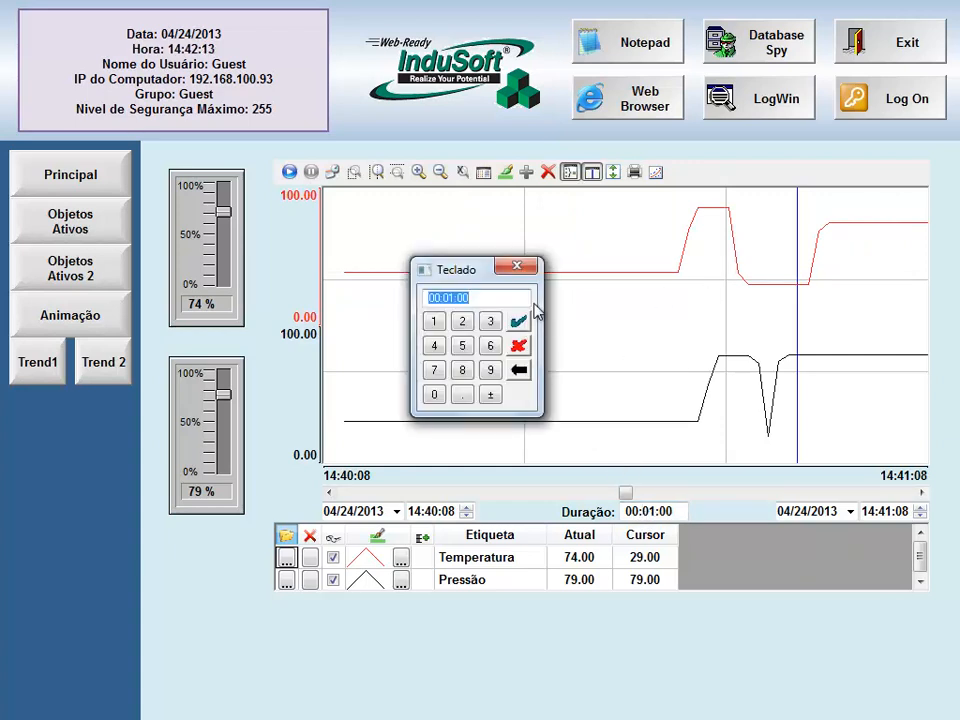
{"action": "left_click", "coordinate": [512, 274]}
{"action": "left_click", "coordinate": [658, 511]}
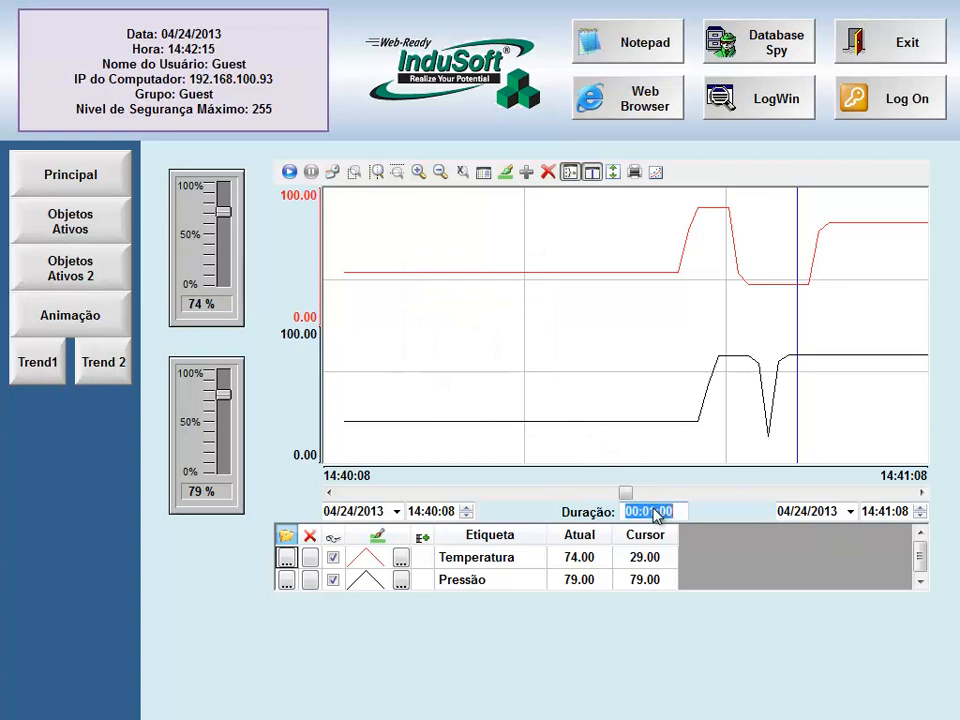
{"action": "left_click", "coordinate": [518, 346]}
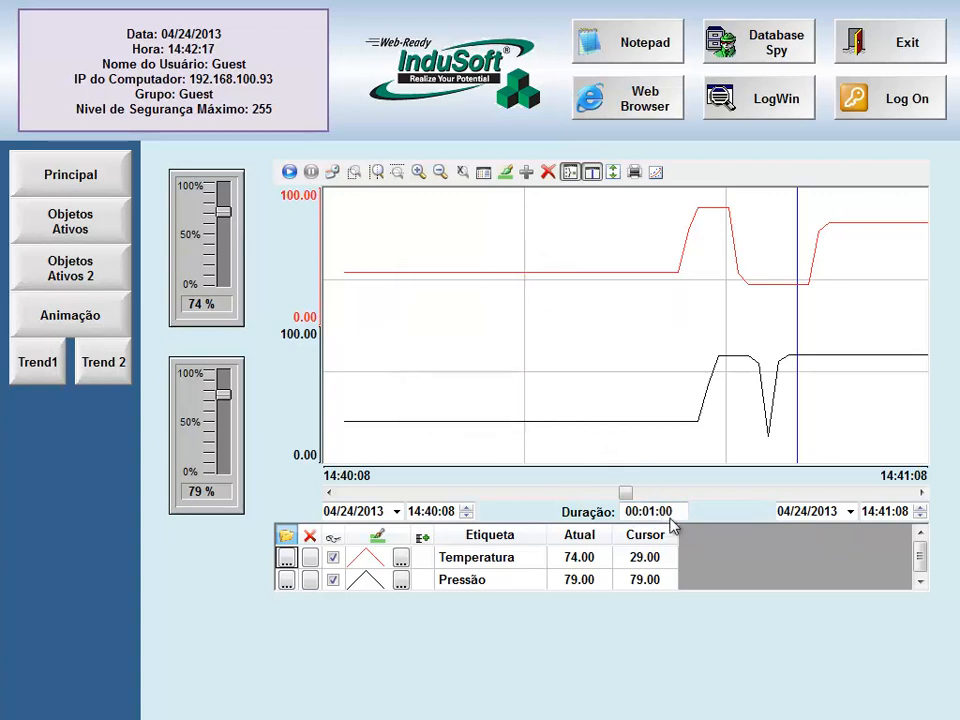
{"action": "left_click", "coordinate": [668, 512]}
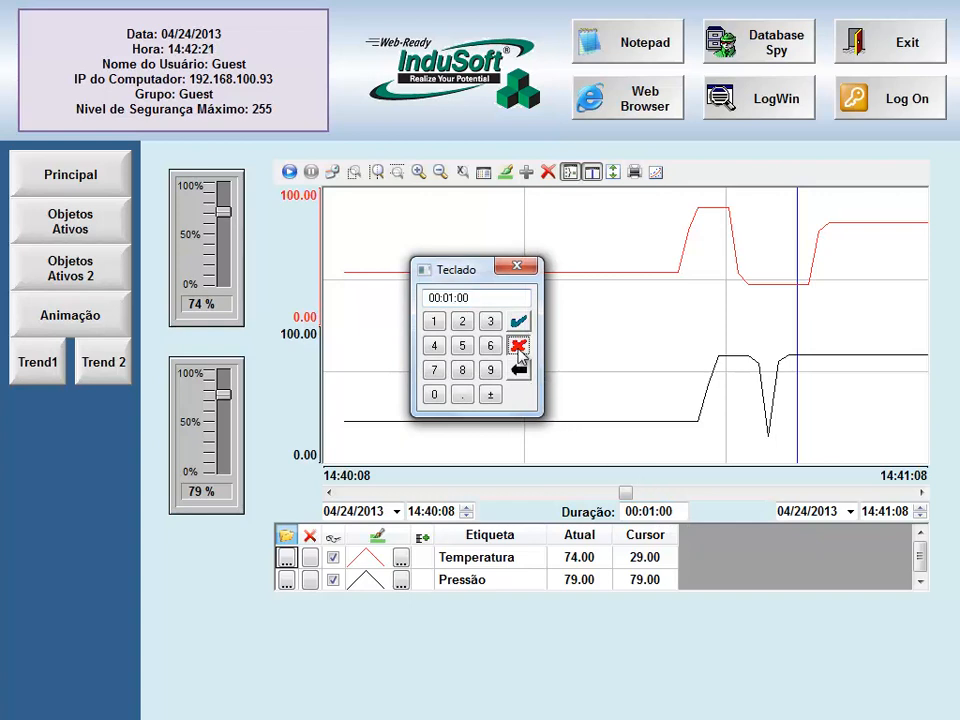
{"action": "left_click", "coordinate": [518, 361]}
Exit the running application, switch to InduSoft Web Studio and disable the virtual keyboard in the project's viewer settings.
{"action": "left_click", "coordinate": [863, 58]}
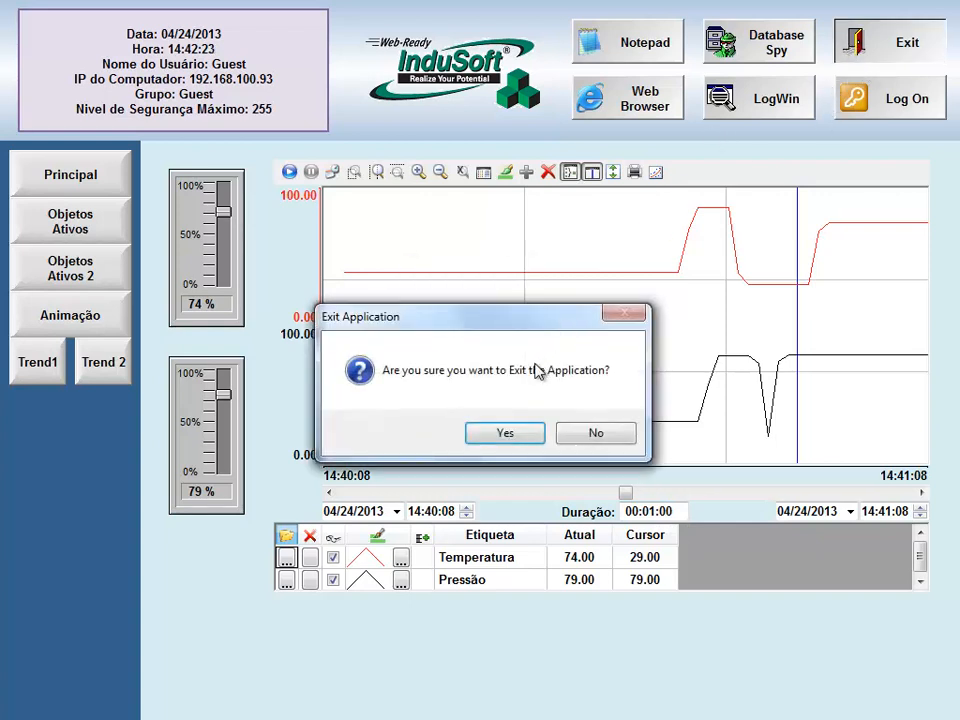
{"action": "left_click", "coordinate": [514, 432]}
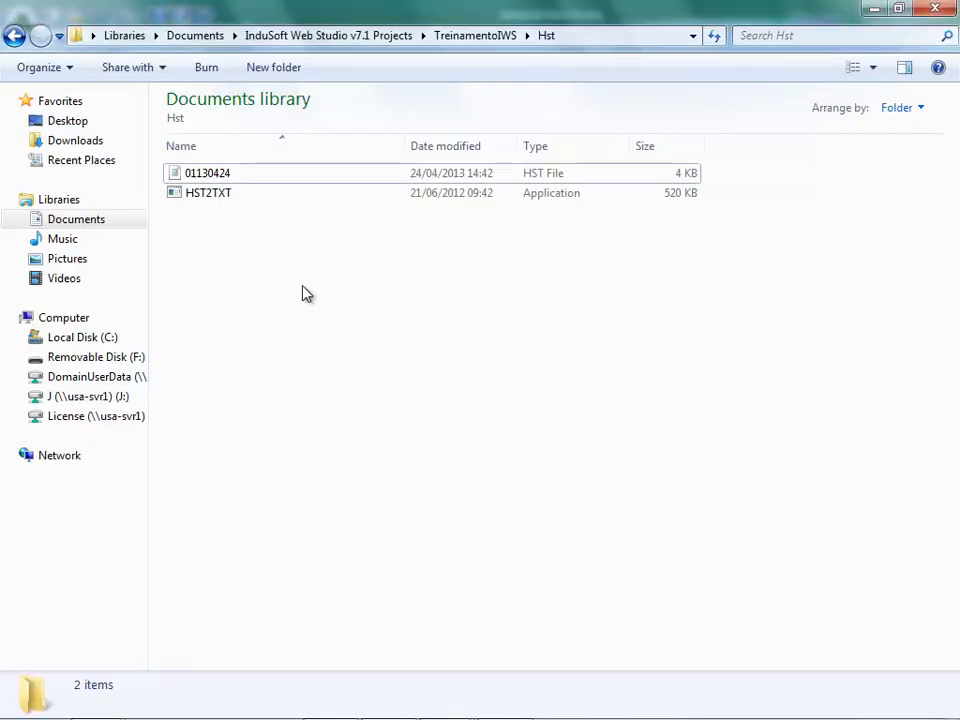
{"action": "key", "text": "alt+Tab"}
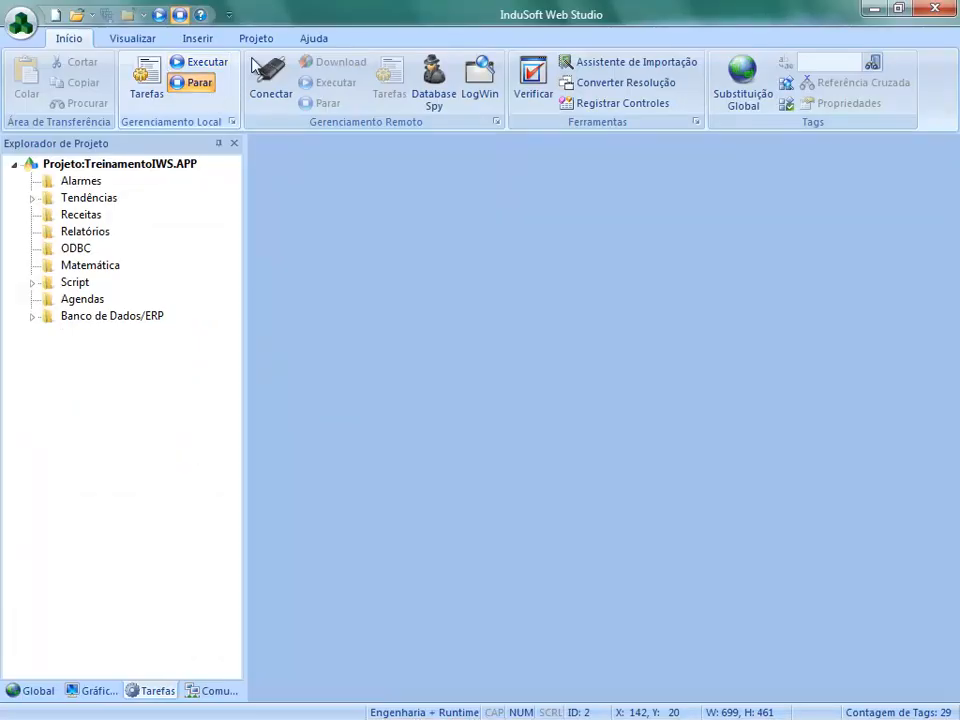
{"action": "left_click", "coordinate": [259, 40]}
{"action": "left_click", "coordinate": [300, 88]}
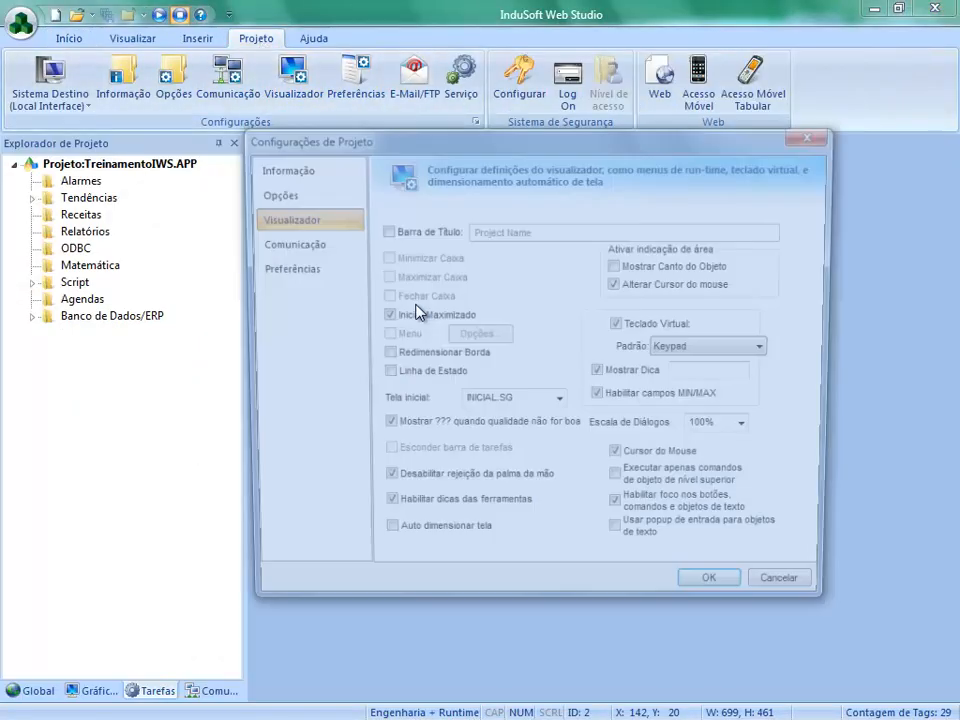
{"action": "left_click", "coordinate": [620, 326]}
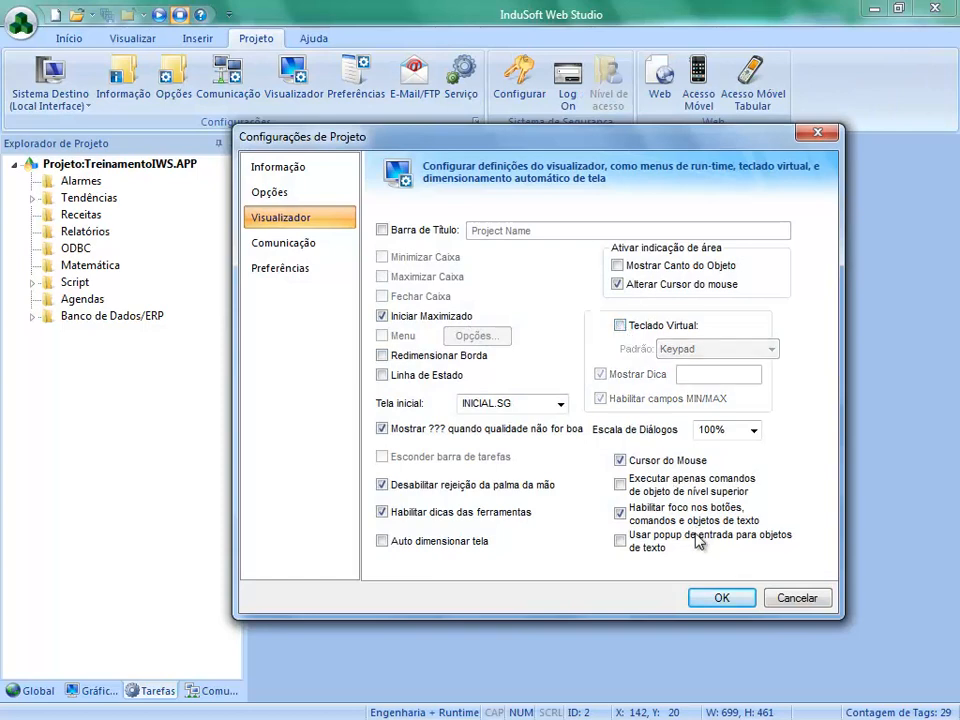
{"action": "left_click", "coordinate": [722, 598]}
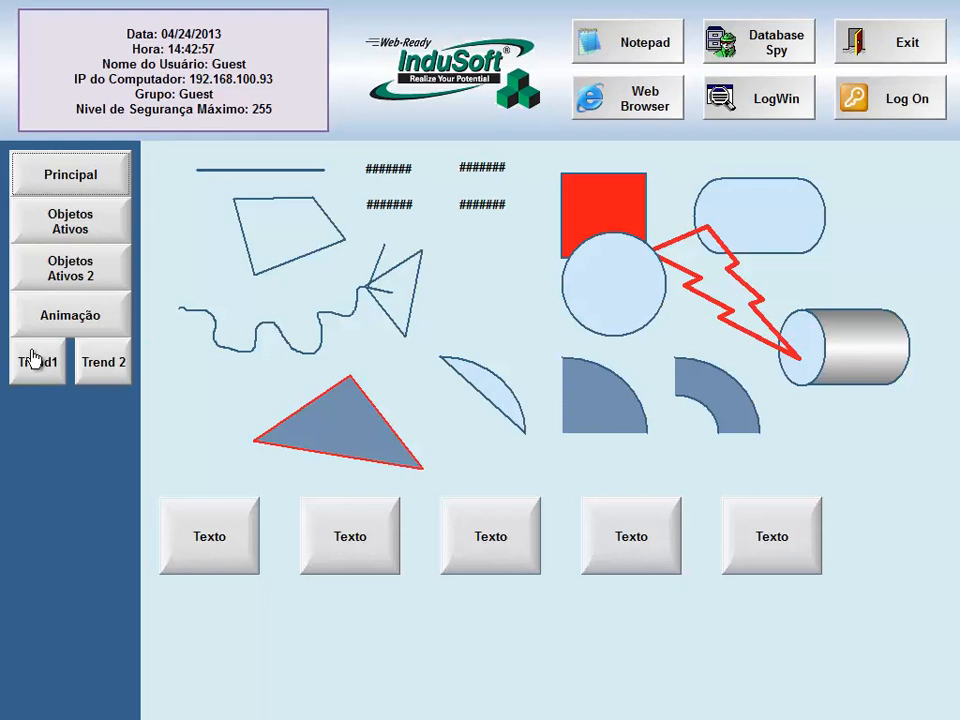
On the rerun project's Trend1 screen, set the chart duration to 00:05:00 and zoom horizontally into about 14:40:29 to 14:41:14.
{"action": "left_click", "coordinate": [35, 362]}
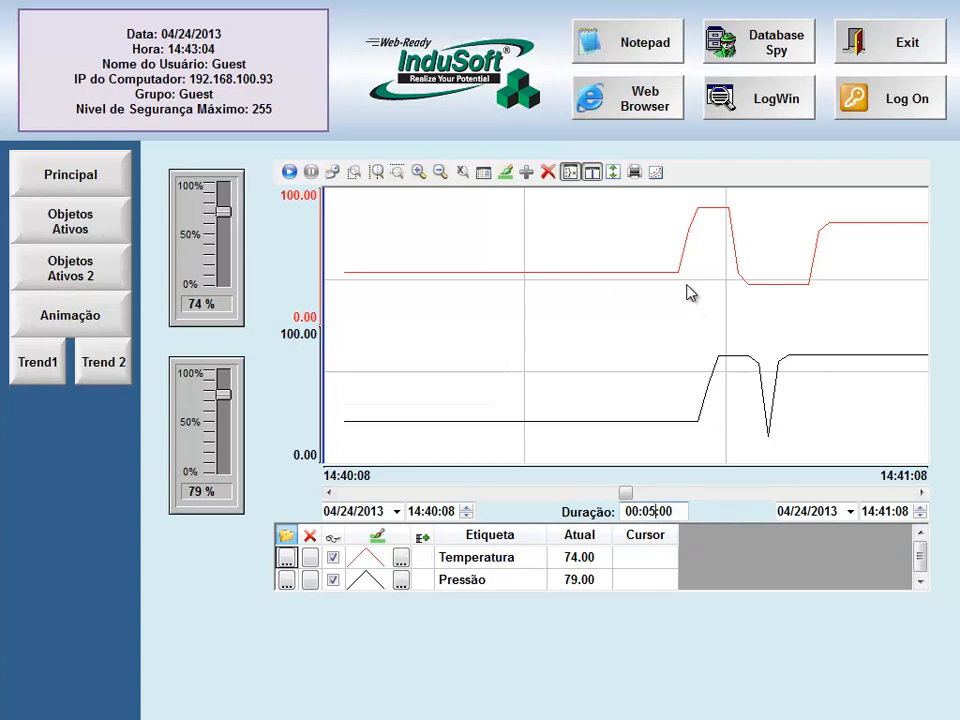
{"action": "key", "text": "Return"}
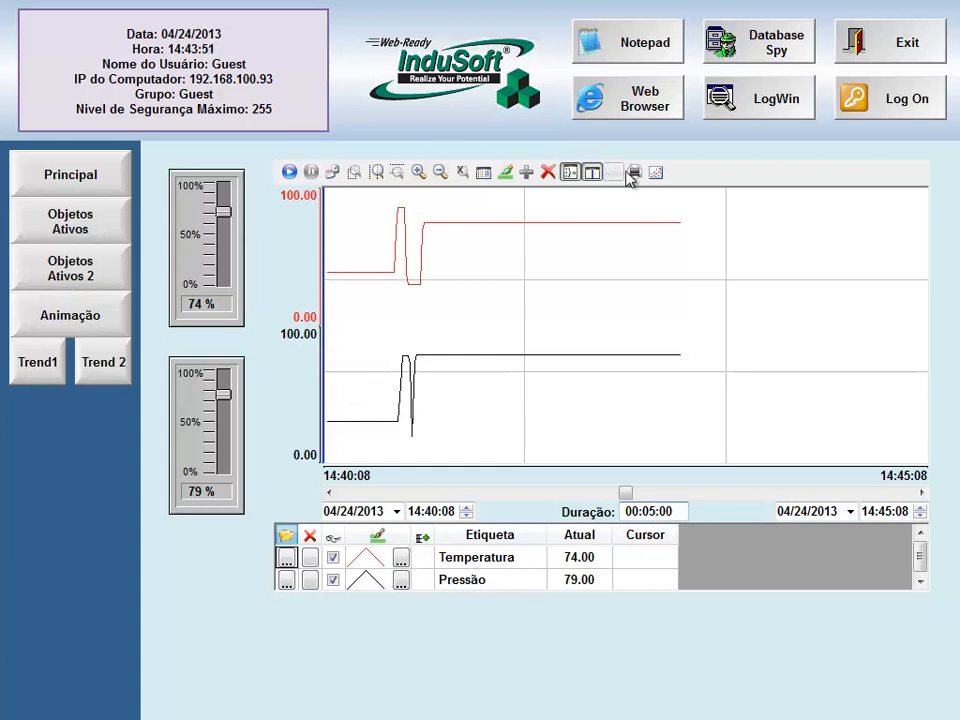
{"action": "left_click", "coordinate": [377, 175]}
{"action": "left_click", "coordinate": [368, 280]}
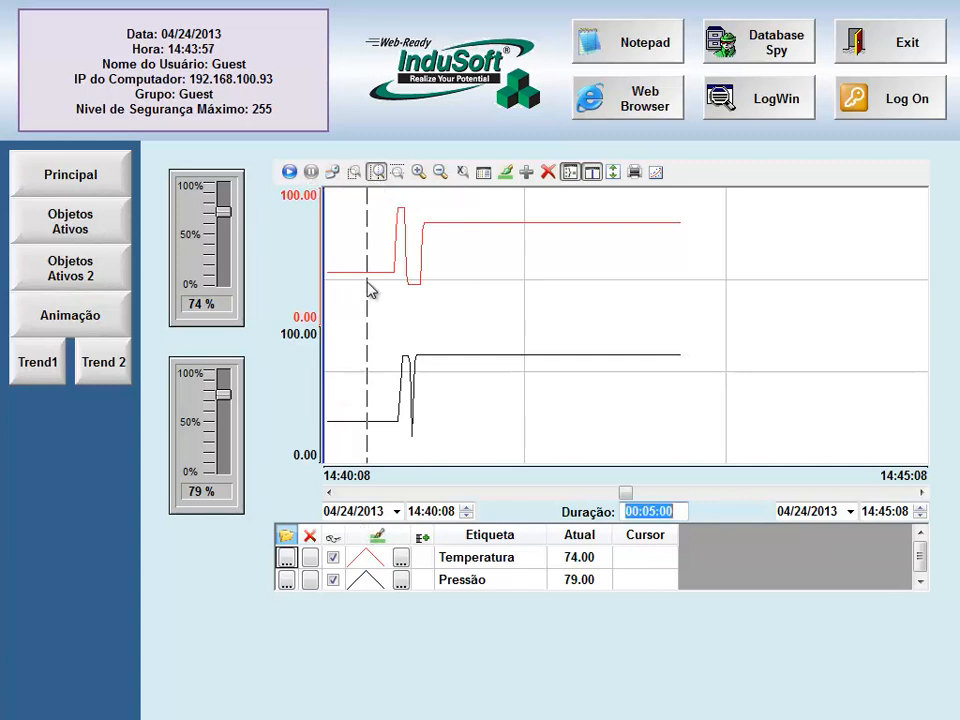
{"action": "left_click", "coordinate": [460, 300]}
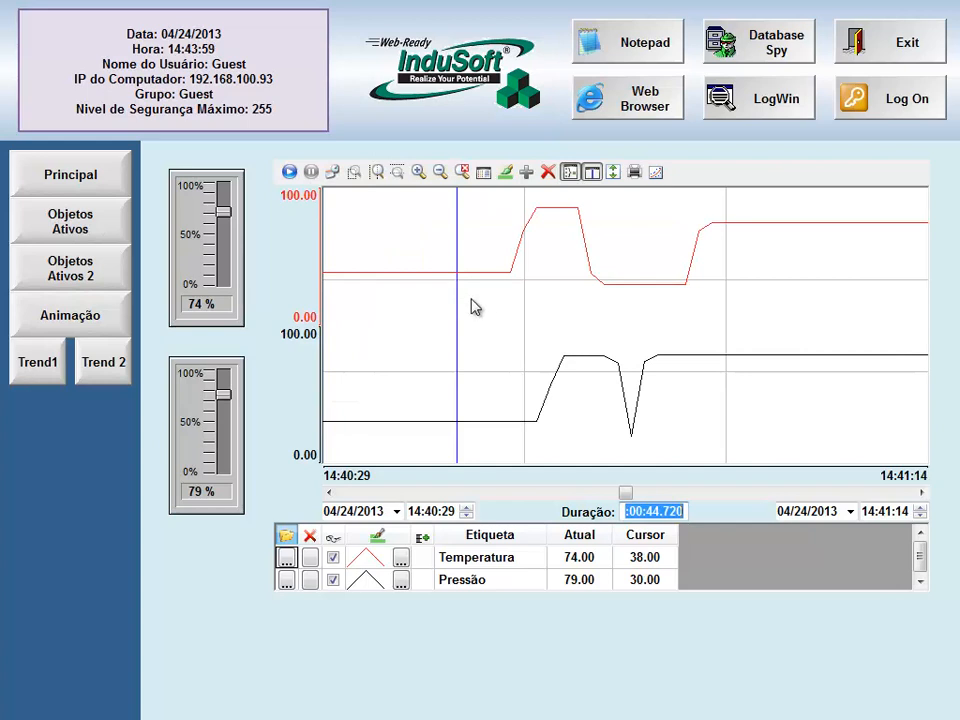
Examine the pen style options for the Temperatura curve and close them without changes.
{"action": "left_click", "coordinate": [507, 175]}
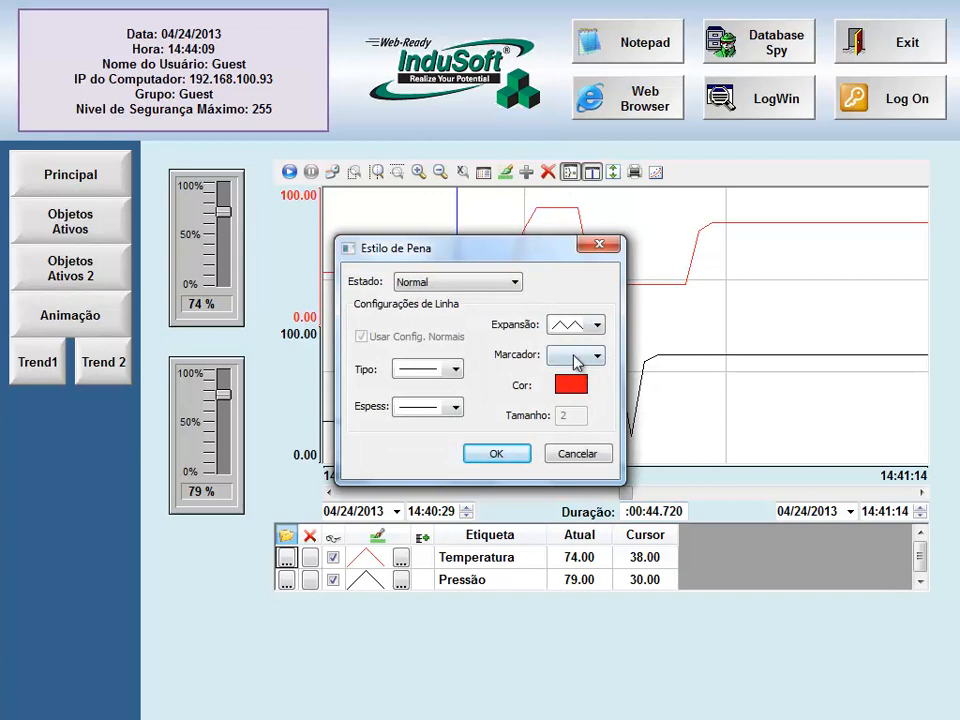
{"action": "left_click", "coordinate": [577, 453]}
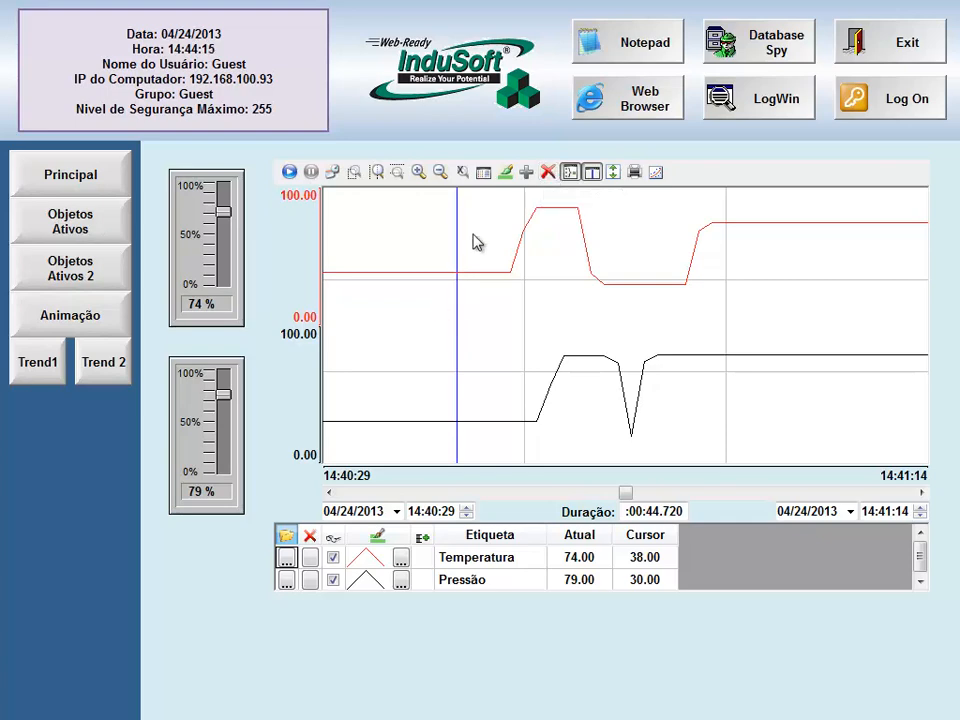
Remove the Pressão curve from the trend chart and add it back from the available points.
{"action": "left_click", "coordinate": [549, 173]}
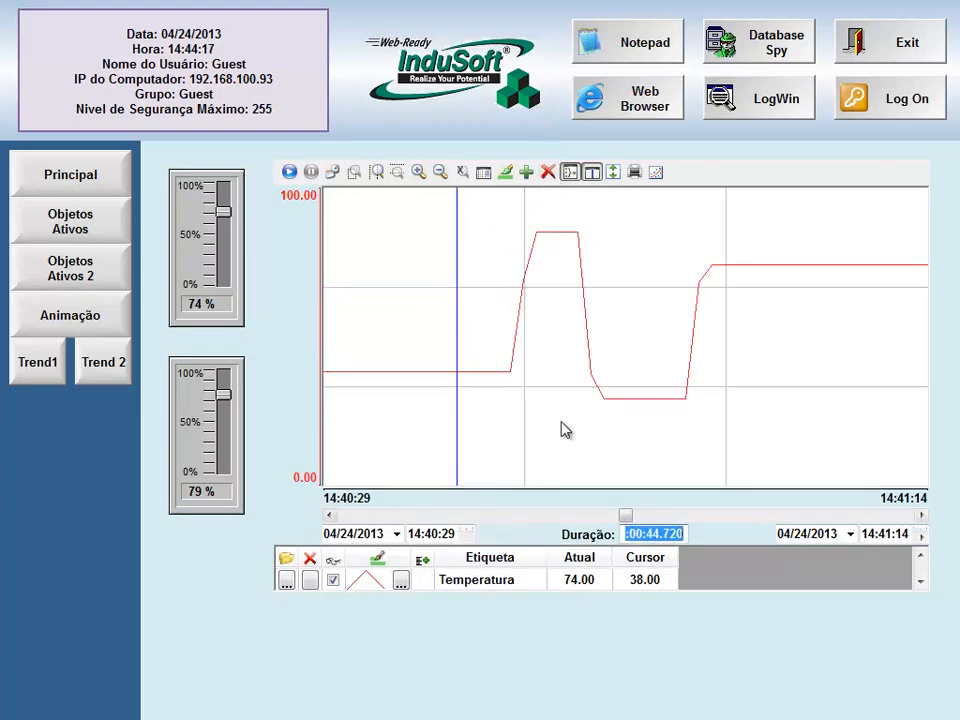
{"action": "left_click", "coordinate": [527, 173]}
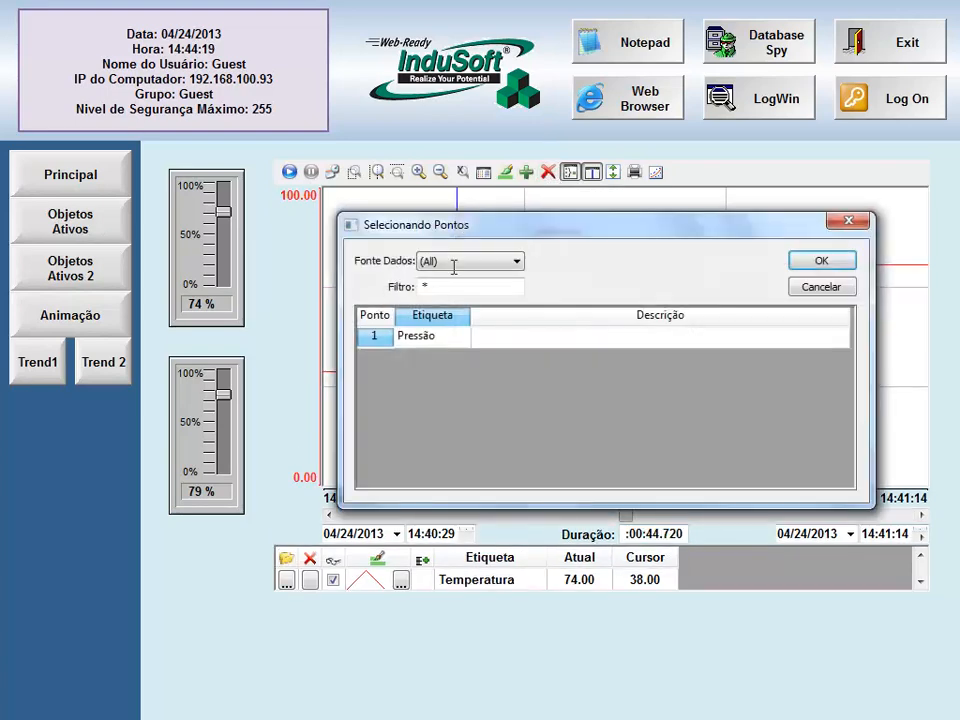
{"action": "left_click", "coordinate": [413, 338]}
{"action": "left_click", "coordinate": [801, 263]}
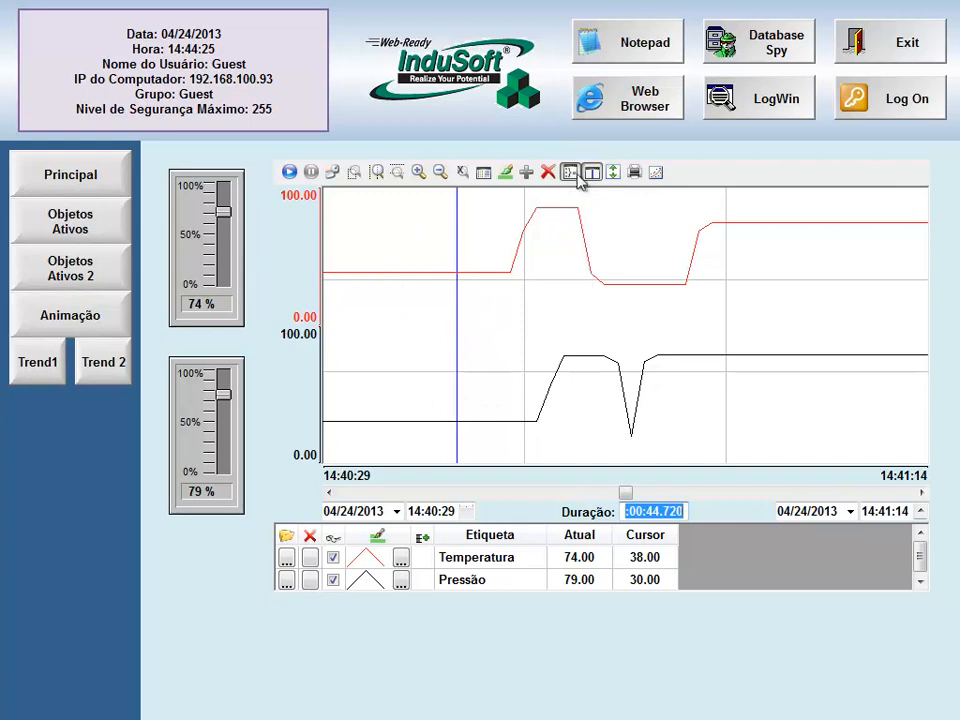
Merge the two curves into a single chart section and split them into separate sections again.
{"action": "left_click", "coordinate": [572, 172]}
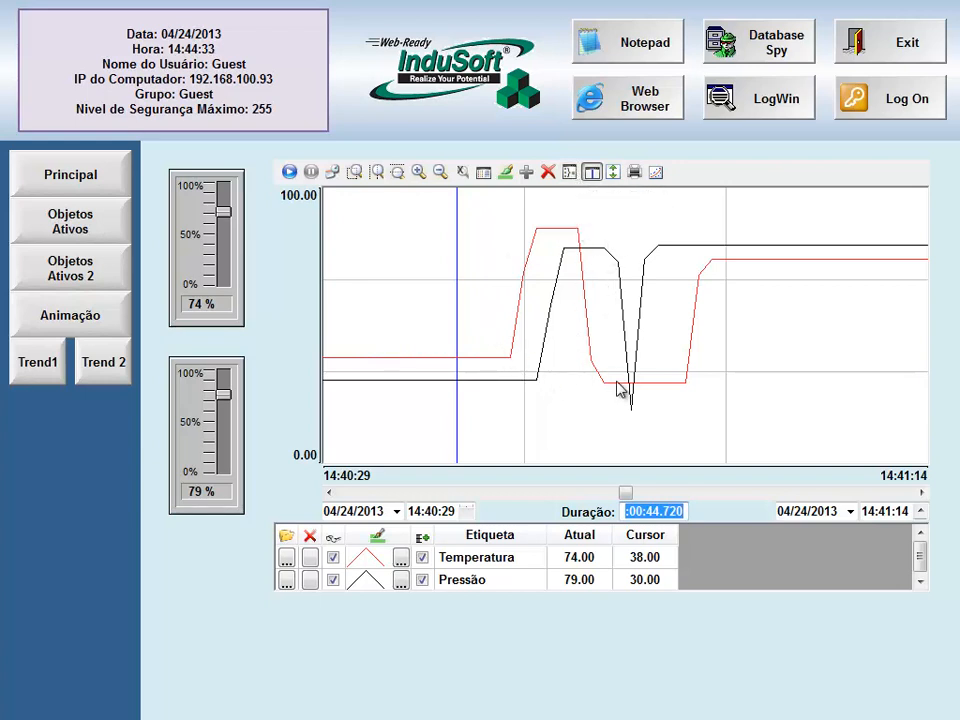
{"action": "left_click", "coordinate": [571, 173]}
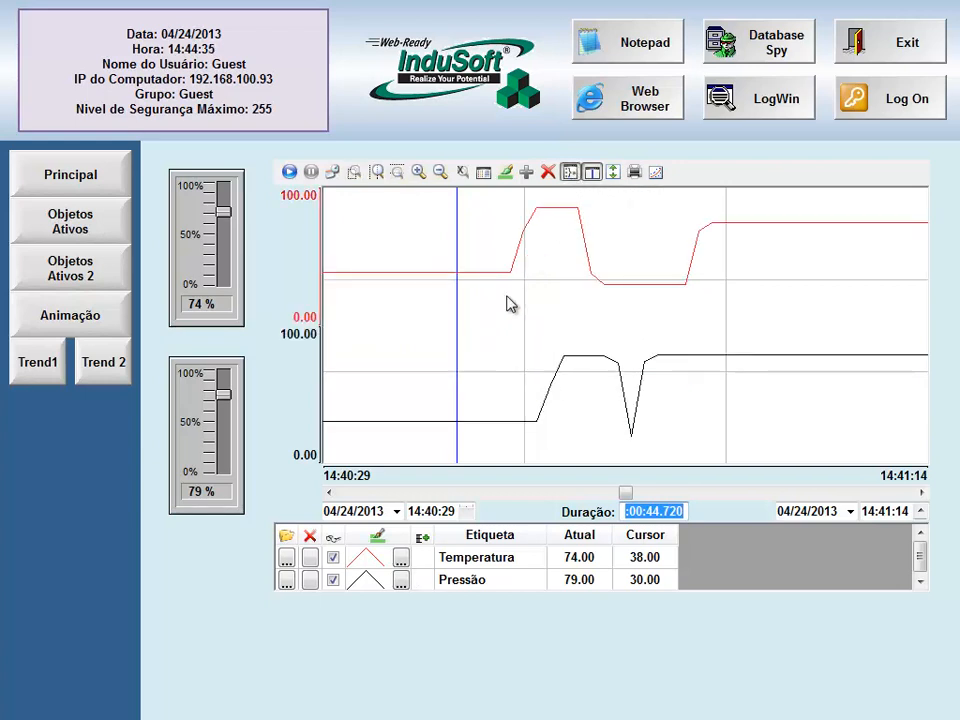
Move the chart cursor back along the flat initial part of the curves, hide it and show it again.
{"action": "left_click", "coordinate": [592, 173]}
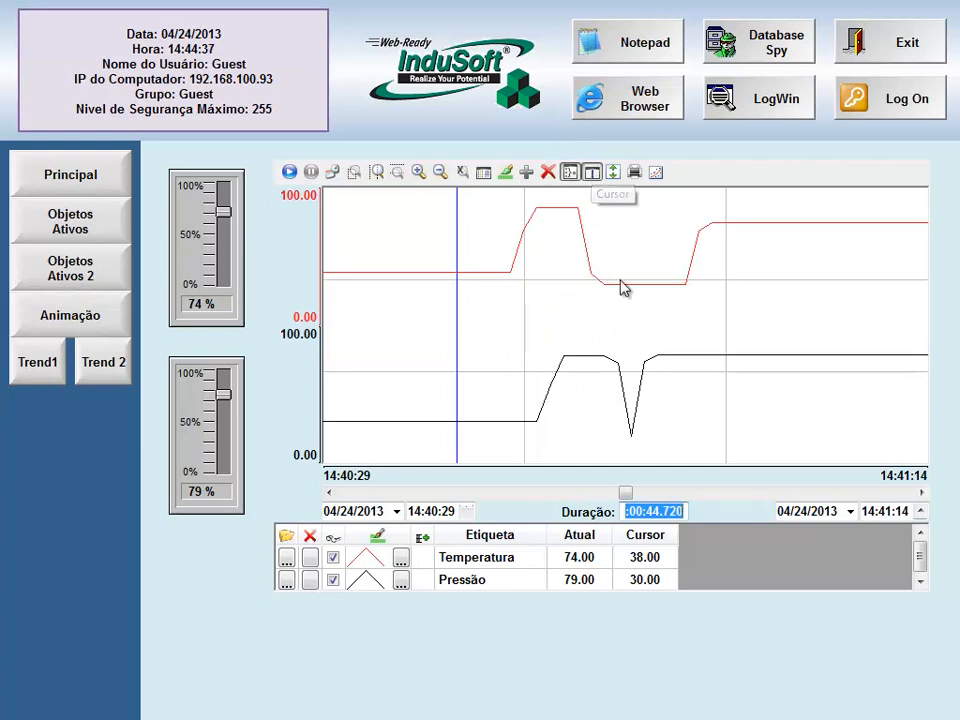
{"action": "left_click", "coordinate": [620, 285]}
{"action": "left_click_drag", "start_coordinate": [745, 280], "coordinate": [432, 290]}
{"action": "left_click", "coordinate": [593, 174]}
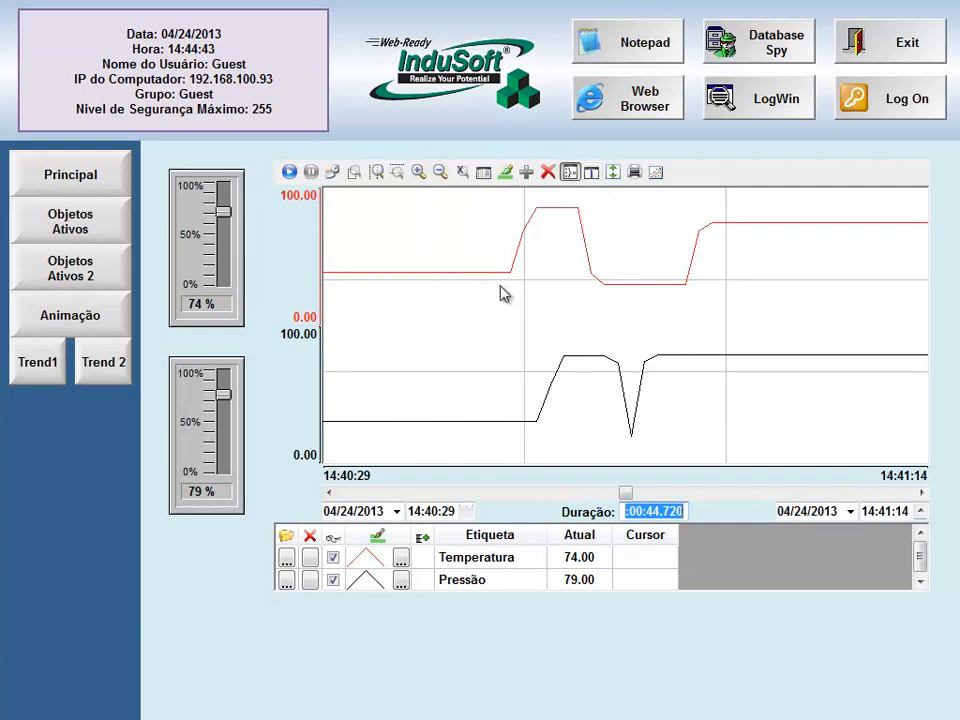
{"action": "left_click", "coordinate": [593, 174]}
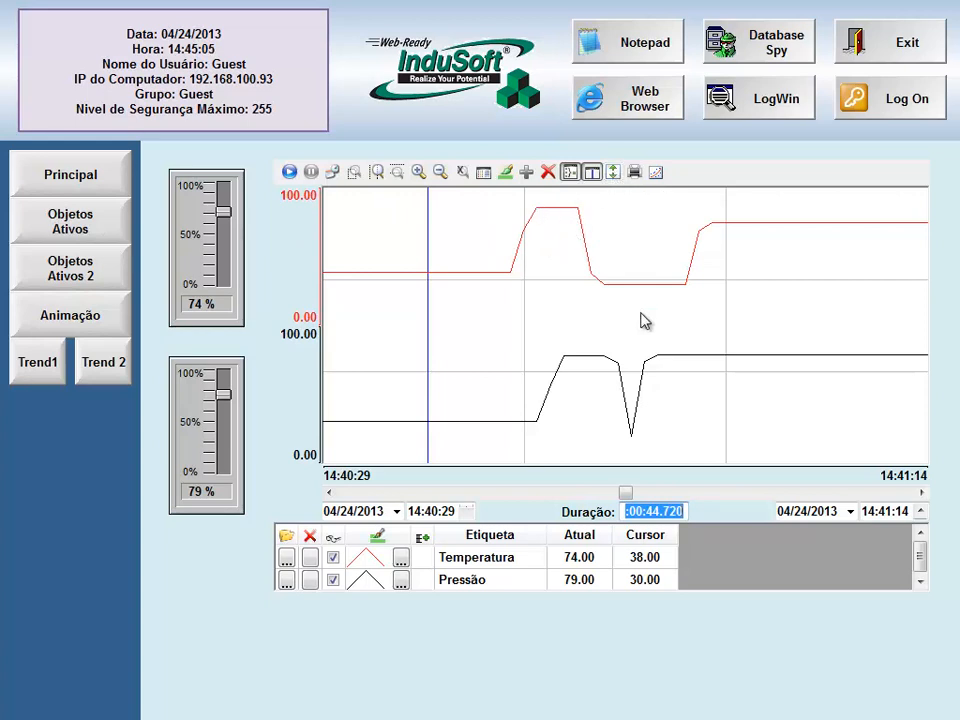
Auto-scale the curves vertically and show the average, min/max and standard deviation statistics for the chart.
{"action": "left_click", "coordinate": [614, 174]}
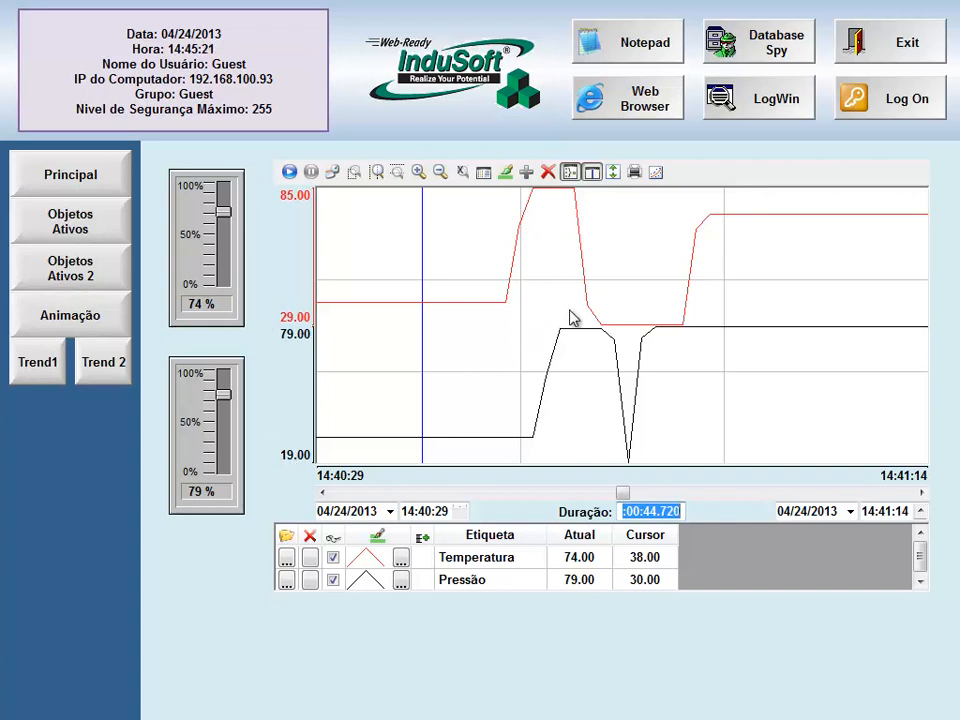
{"action": "left_click", "coordinate": [657, 175]}
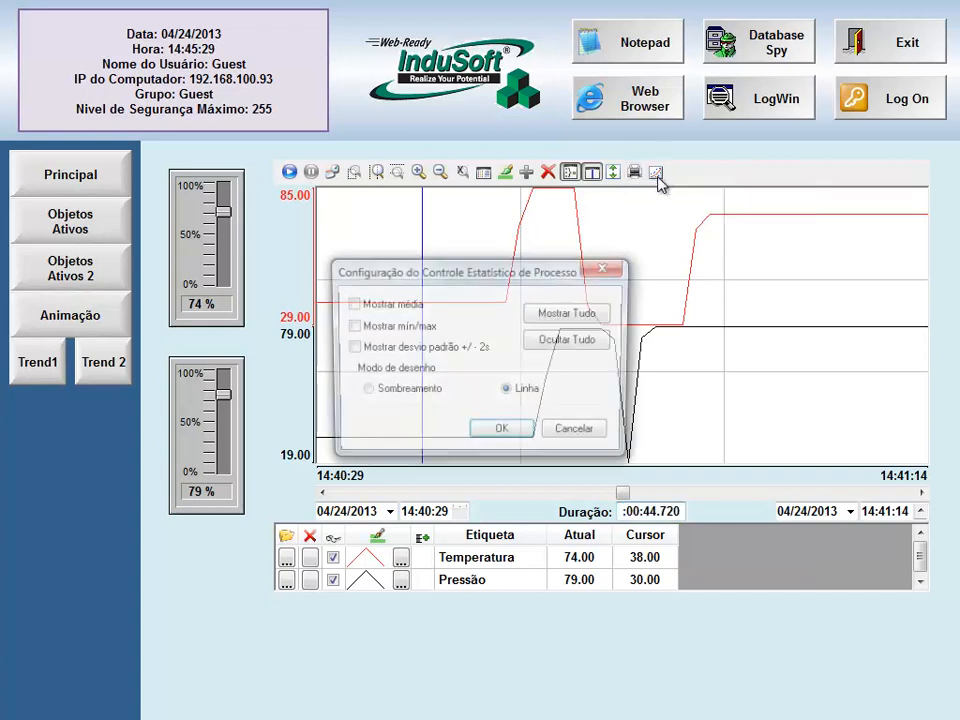
{"action": "left_click", "coordinate": [567, 319]}
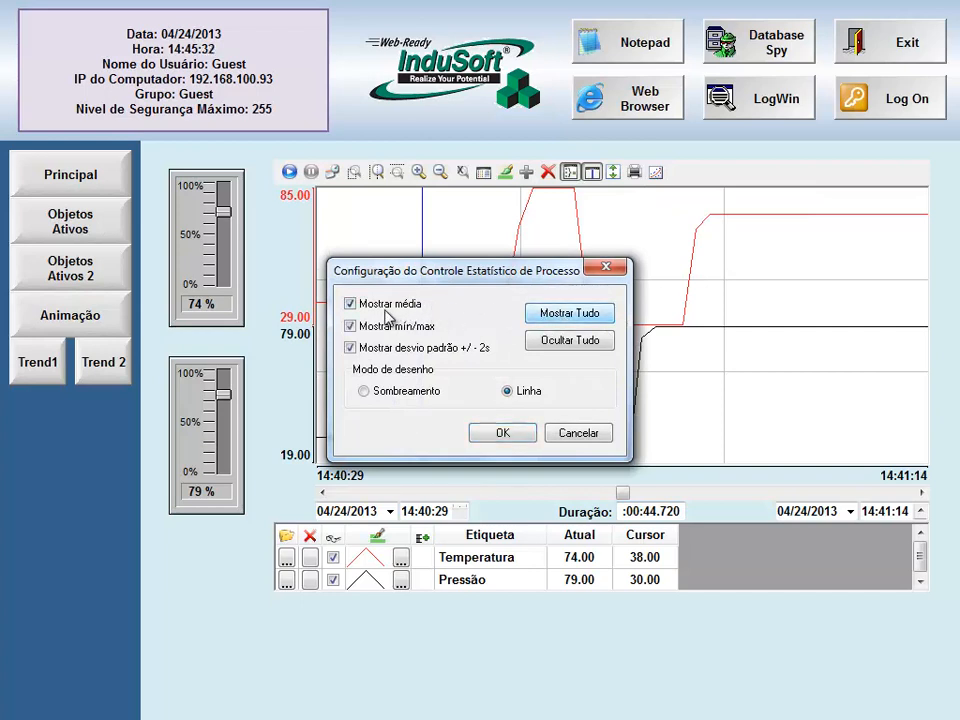
{"action": "left_click", "coordinate": [500, 434]}
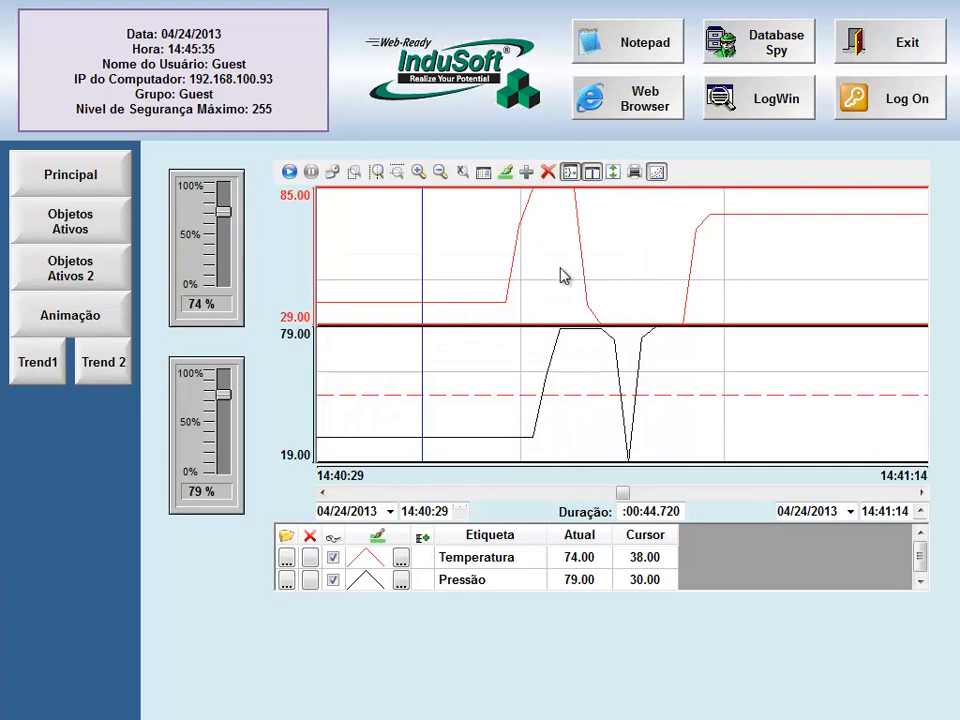
Set the statistics drawing mode to Sombreamento and compare the shading in merged and separate chart sections.
{"action": "left_click", "coordinate": [656, 174]}
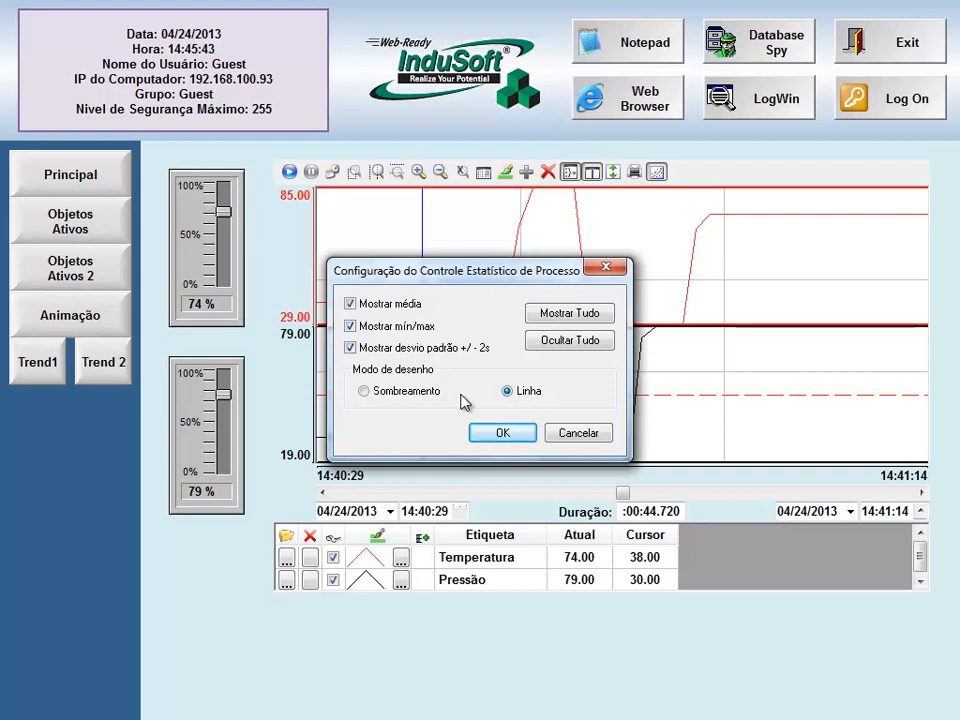
{"action": "left_click", "coordinate": [364, 391]}
{"action": "left_click", "coordinate": [500, 432]}
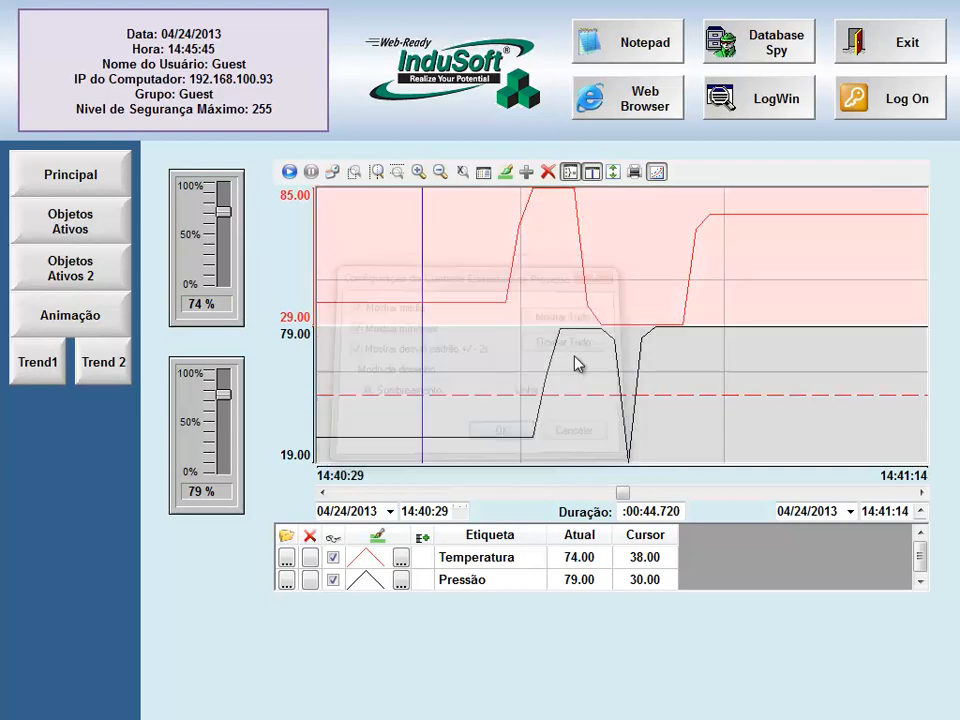
{"action": "left_click", "coordinate": [569, 172]}
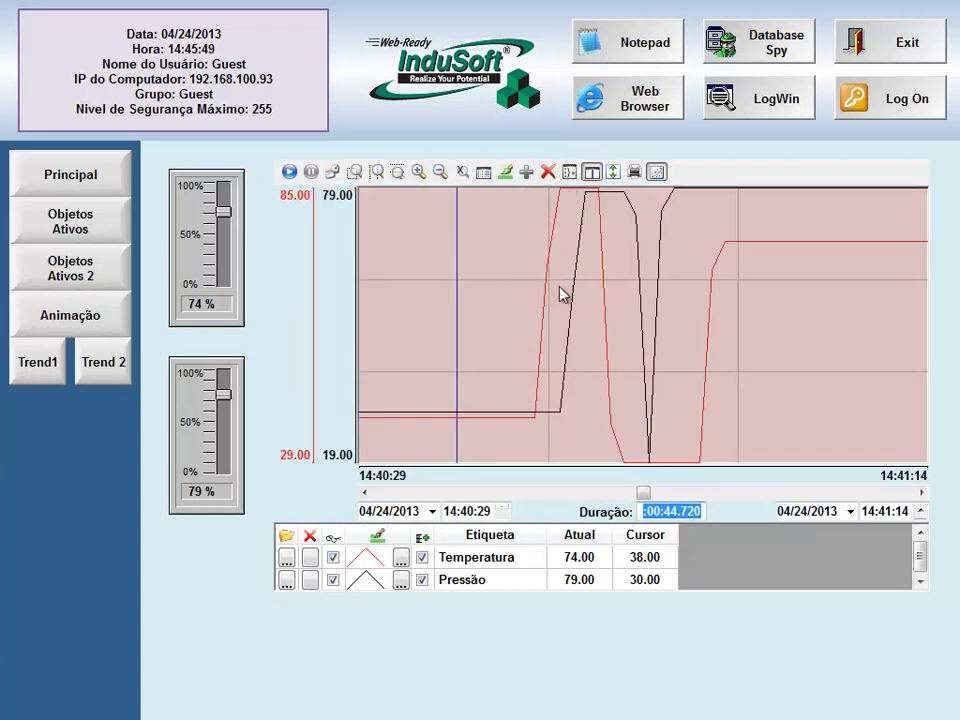
{"action": "left_click", "coordinate": [569, 172]}
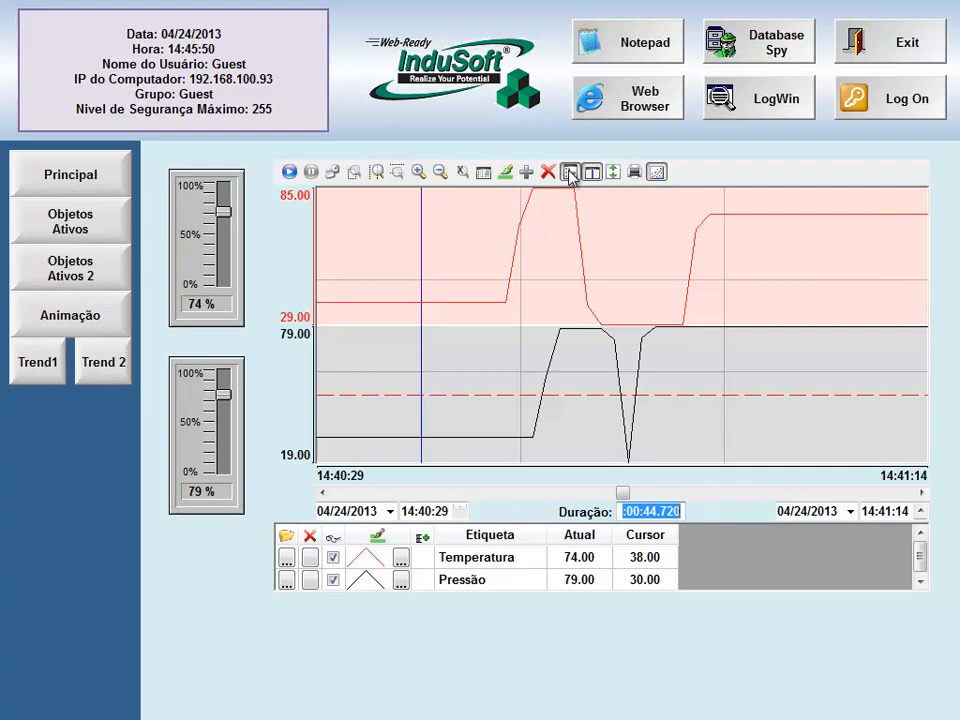
Hide all the statistical process control indicators and set their drawing mode to Linha.
{"action": "left_click", "coordinate": [660, 178]}
{"action": "left_click", "coordinate": [569, 340]}
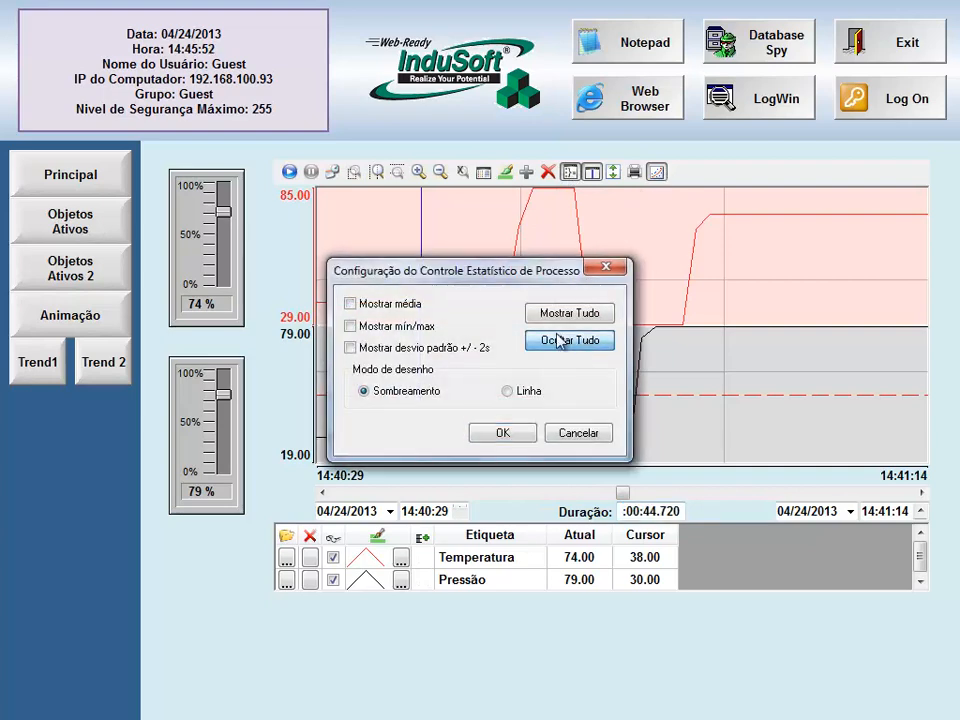
{"action": "left_click", "coordinate": [507, 391]}
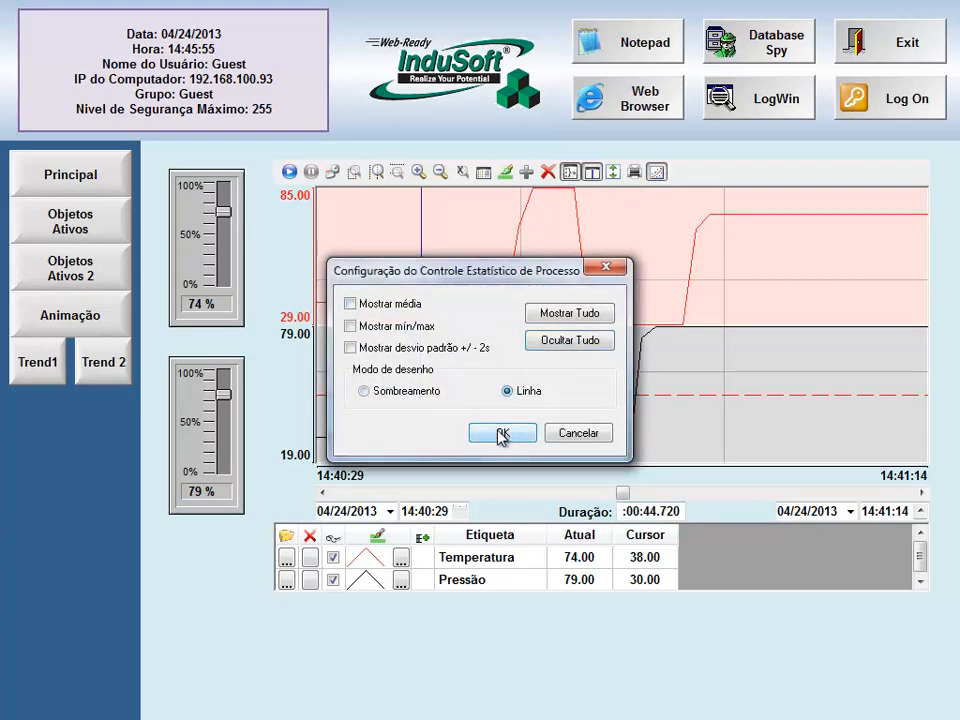
{"action": "left_click", "coordinate": [502, 434]}
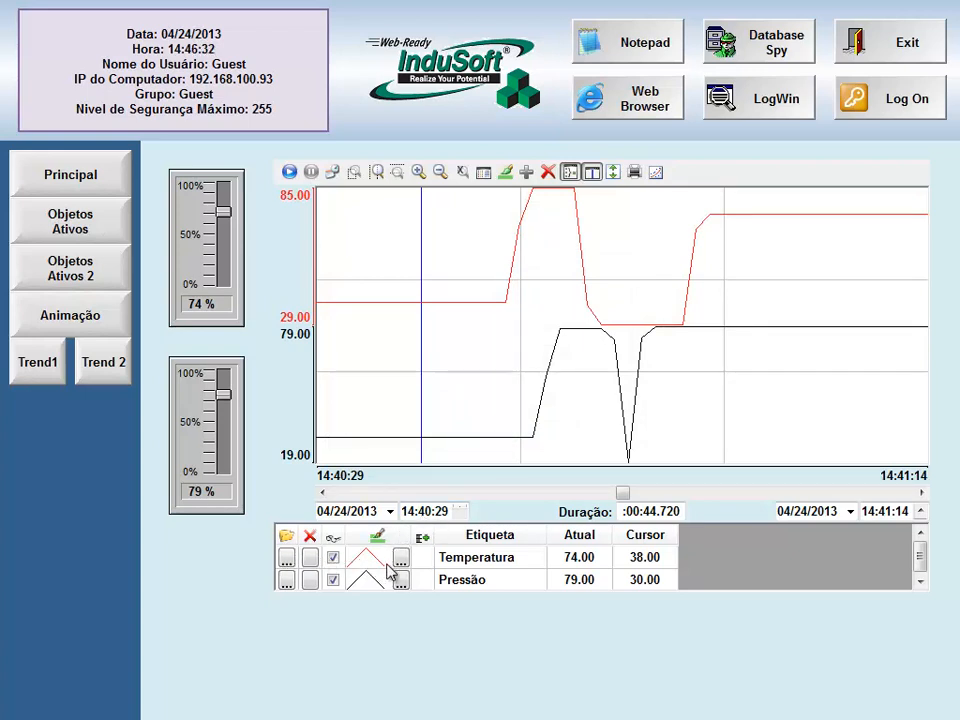
Remove the Temperatura curve through the chart legend and add it back from the available points.
{"action": "left_click", "coordinate": [310, 562]}
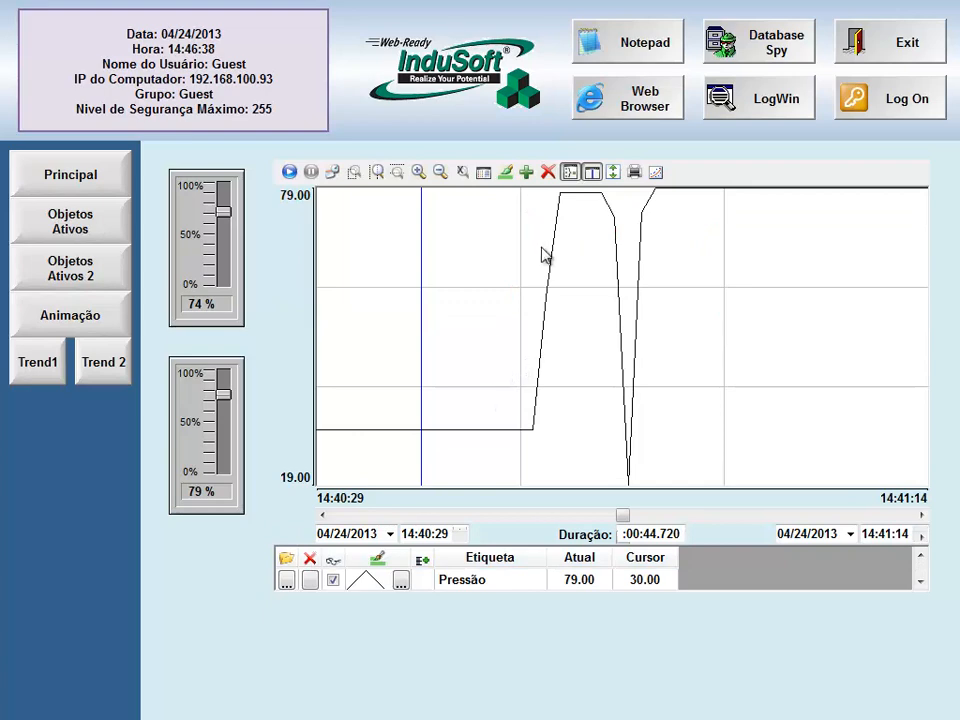
{"action": "left_click", "coordinate": [526, 172]}
{"action": "left_click", "coordinate": [447, 340]}
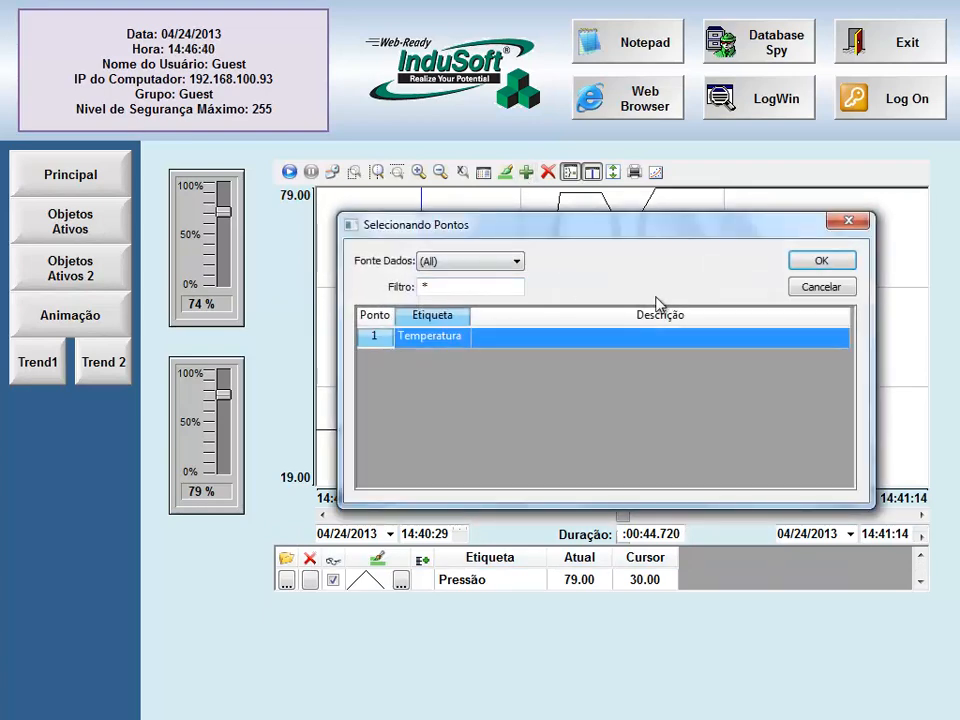
{"action": "left_click", "coordinate": [815, 263]}
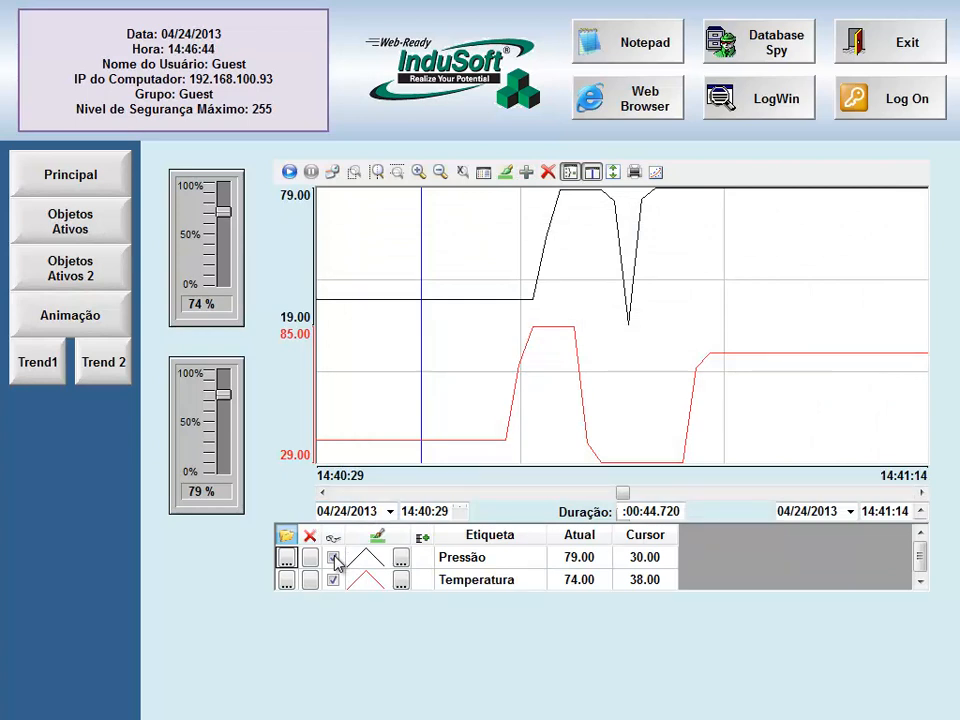
Hide and show the Pressão curve, and examine its pen style marker options without changing them.
{"action": "left_click", "coordinate": [334, 558]}
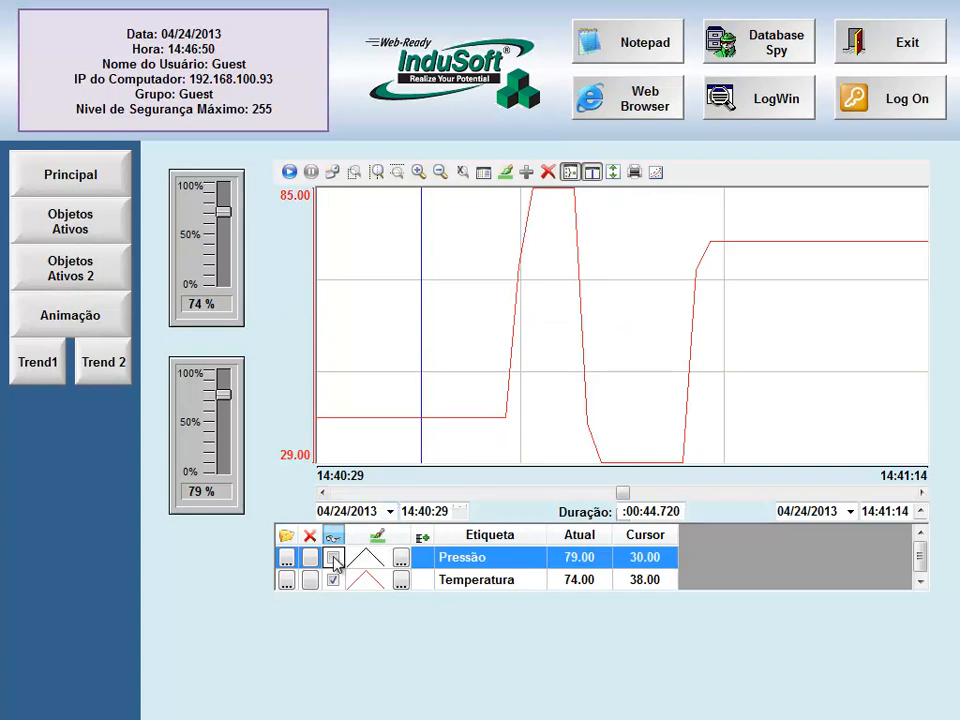
{"action": "left_click", "coordinate": [334, 558]}
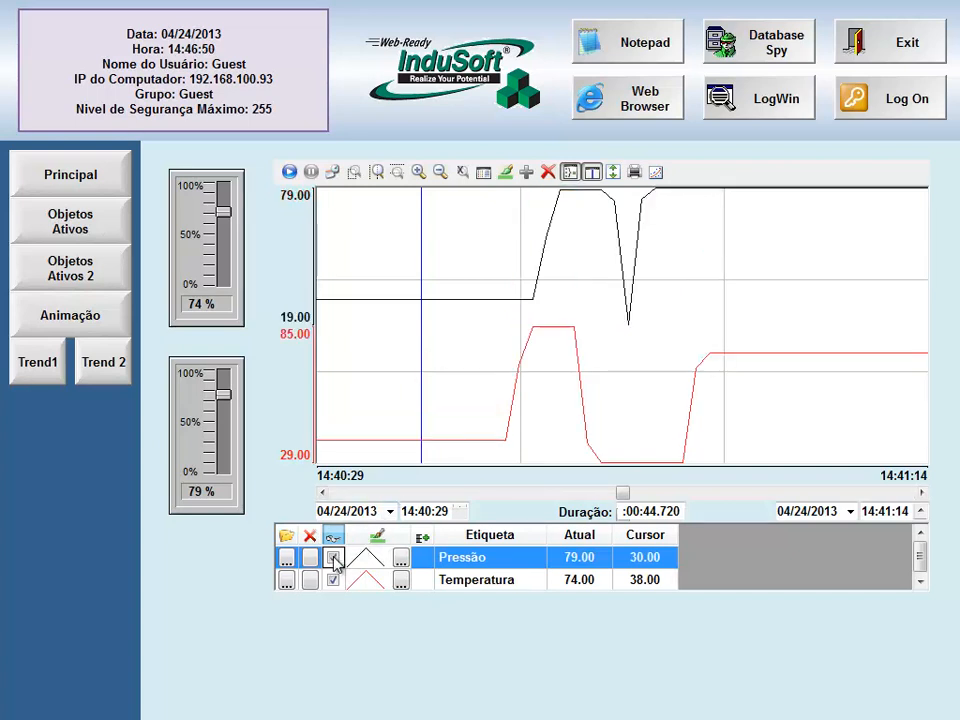
{"action": "left_click", "coordinate": [401, 558]}
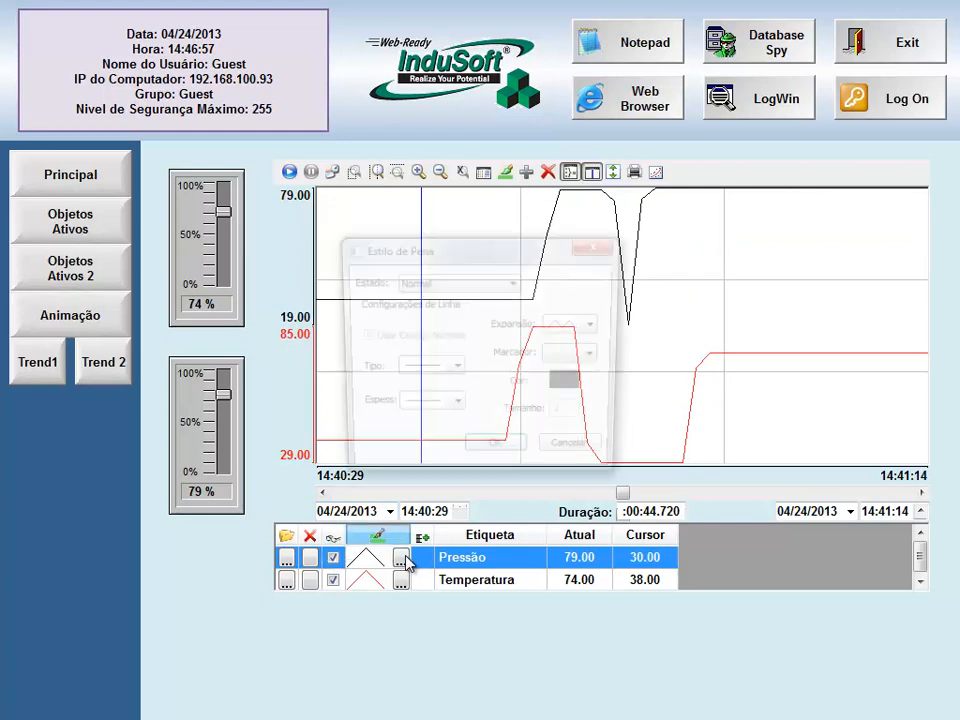
{"action": "left_click", "coordinate": [592, 360]}
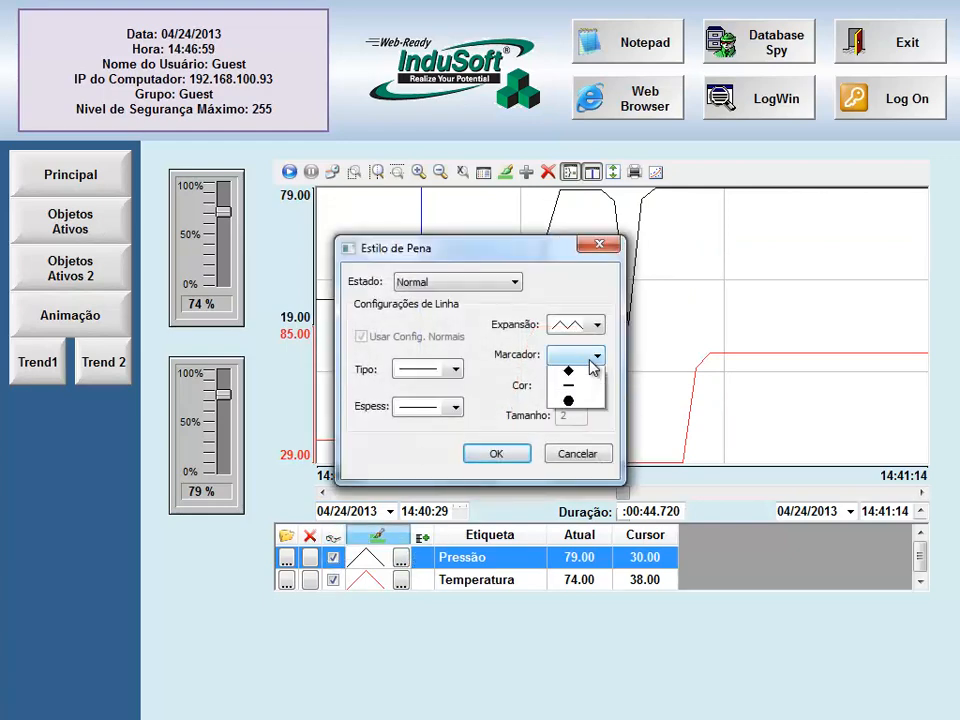
{"action": "left_click", "coordinate": [561, 425]}
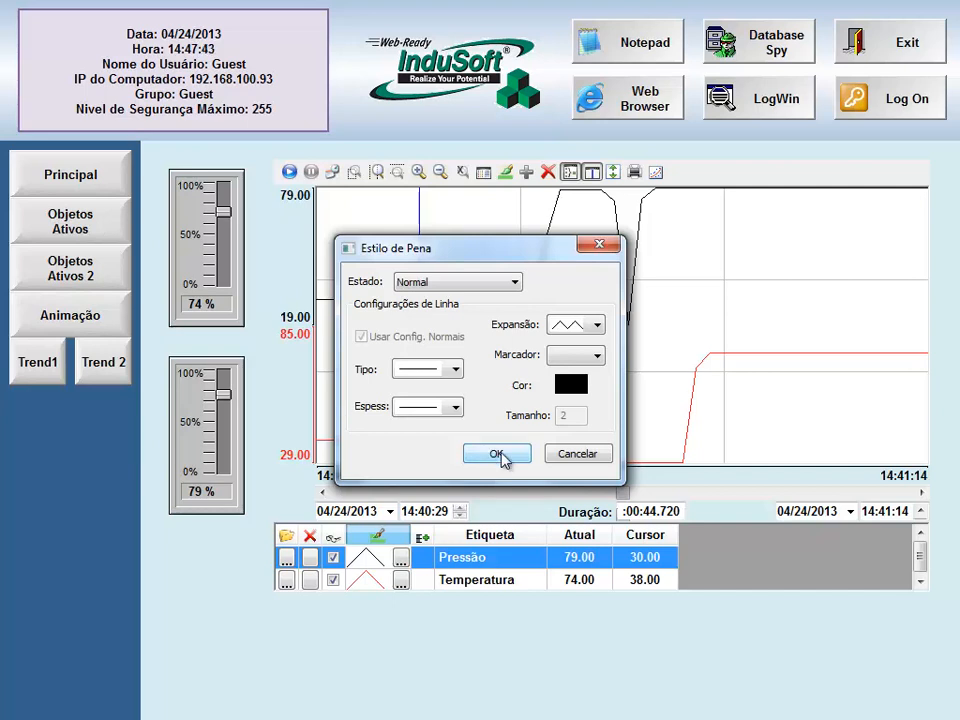
{"action": "left_click", "coordinate": [498, 455]}
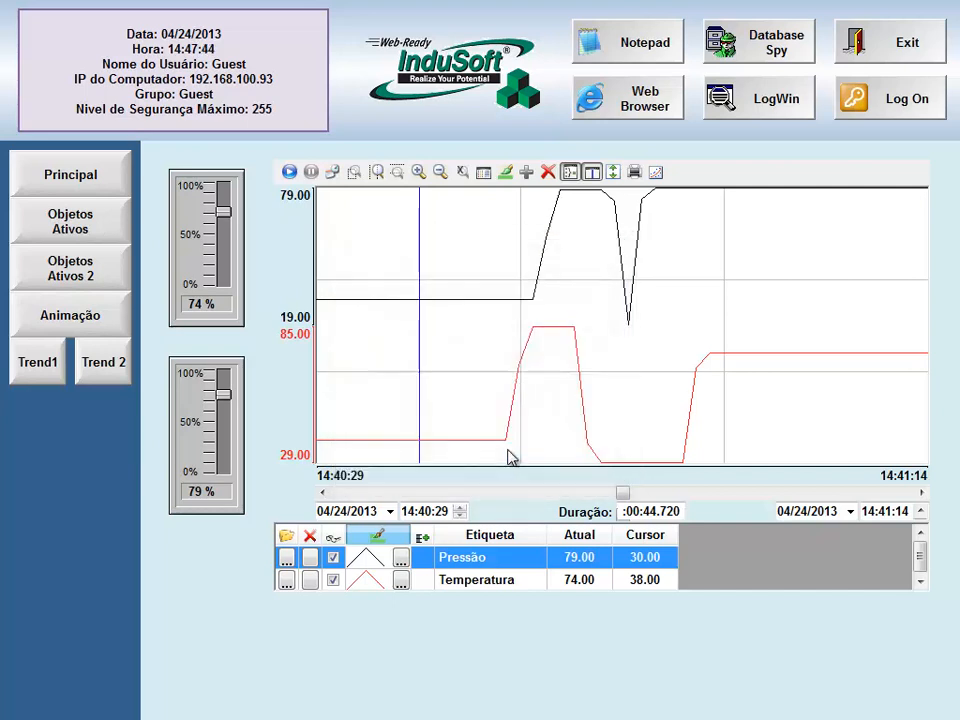
Merge both curves into one chart section, and hide and show the individual vertical scales of Pressão and Temperatura.
{"action": "left_click", "coordinate": [592, 173]}
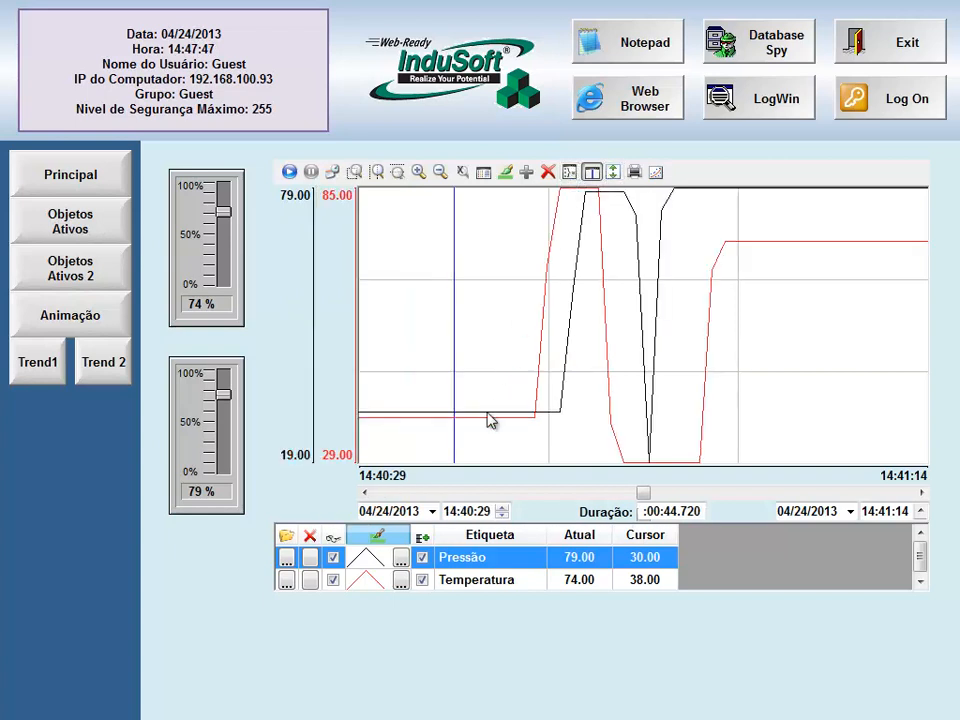
{"action": "left_click", "coordinate": [422, 558]}
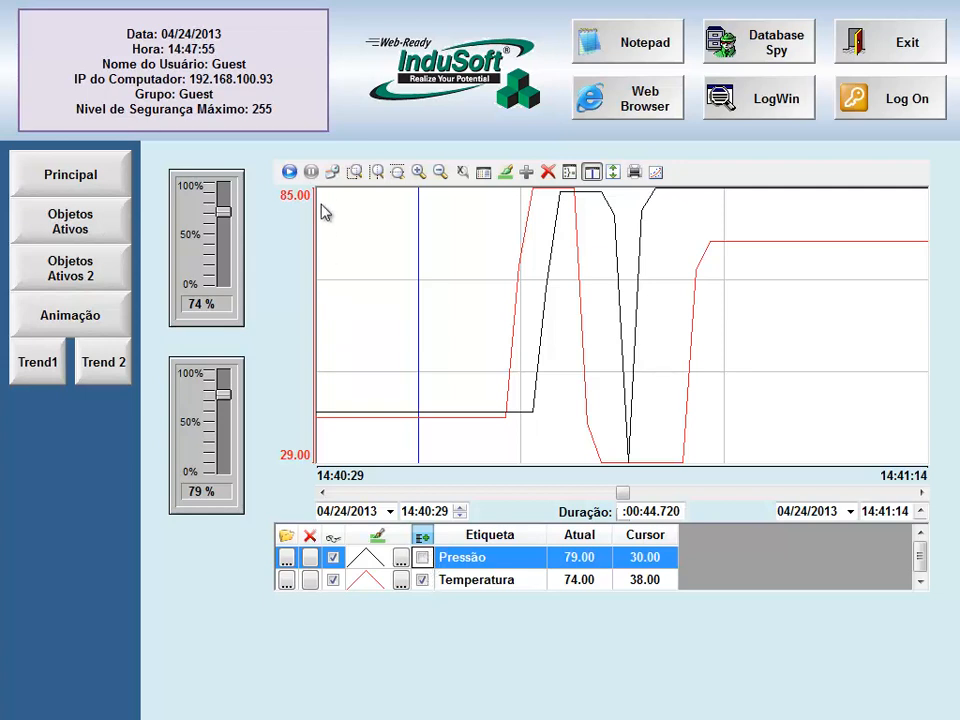
{"action": "left_click", "coordinate": [422, 560]}
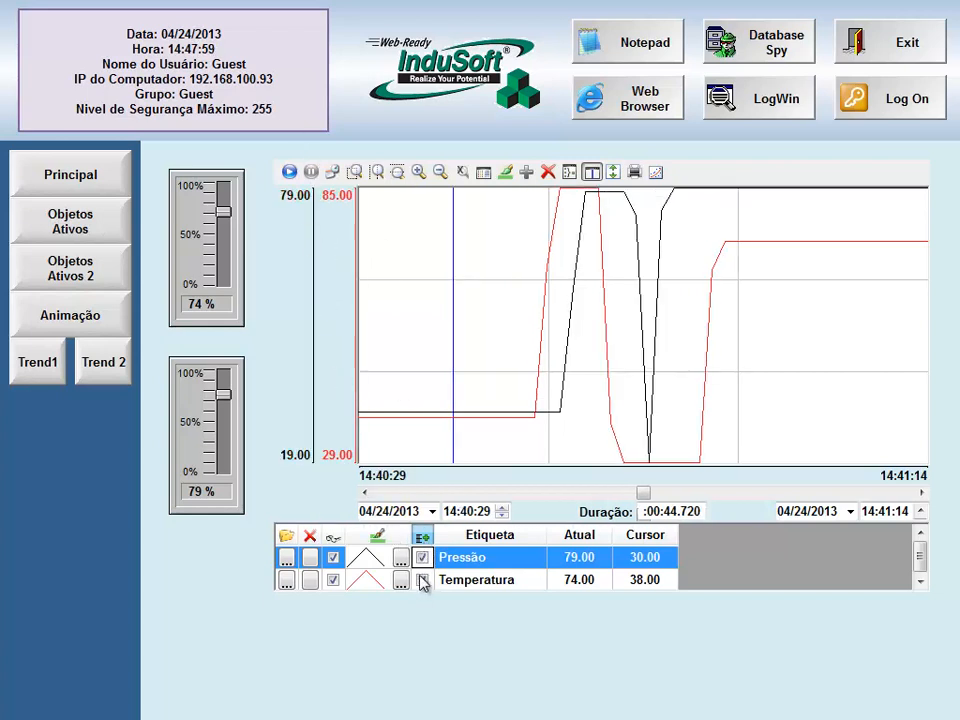
{"action": "left_click", "coordinate": [422, 581]}
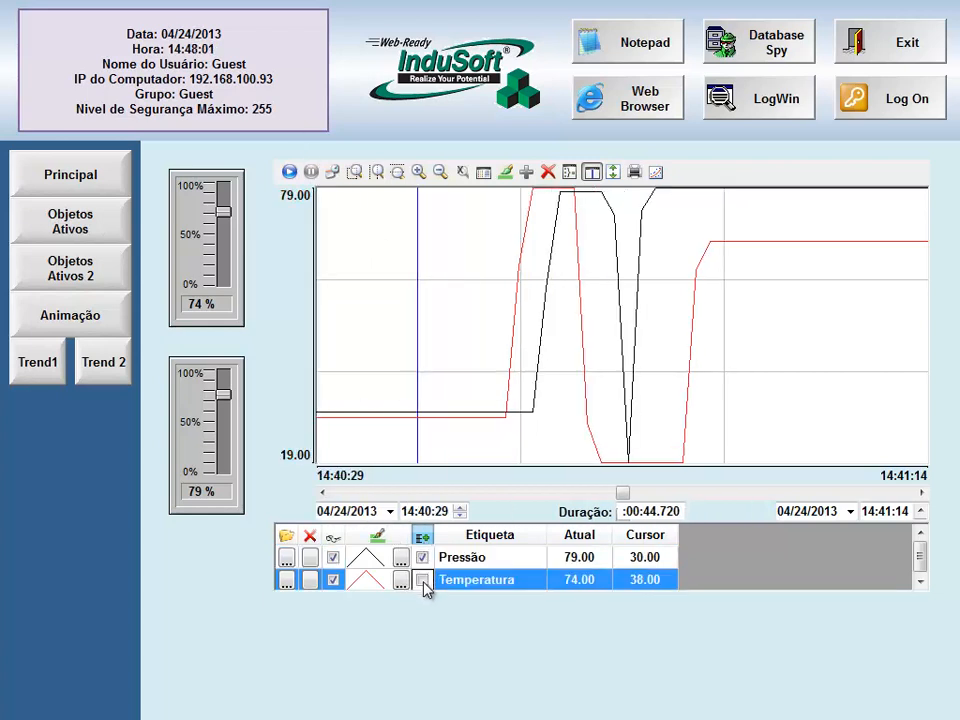
{"action": "left_click", "coordinate": [422, 558]}
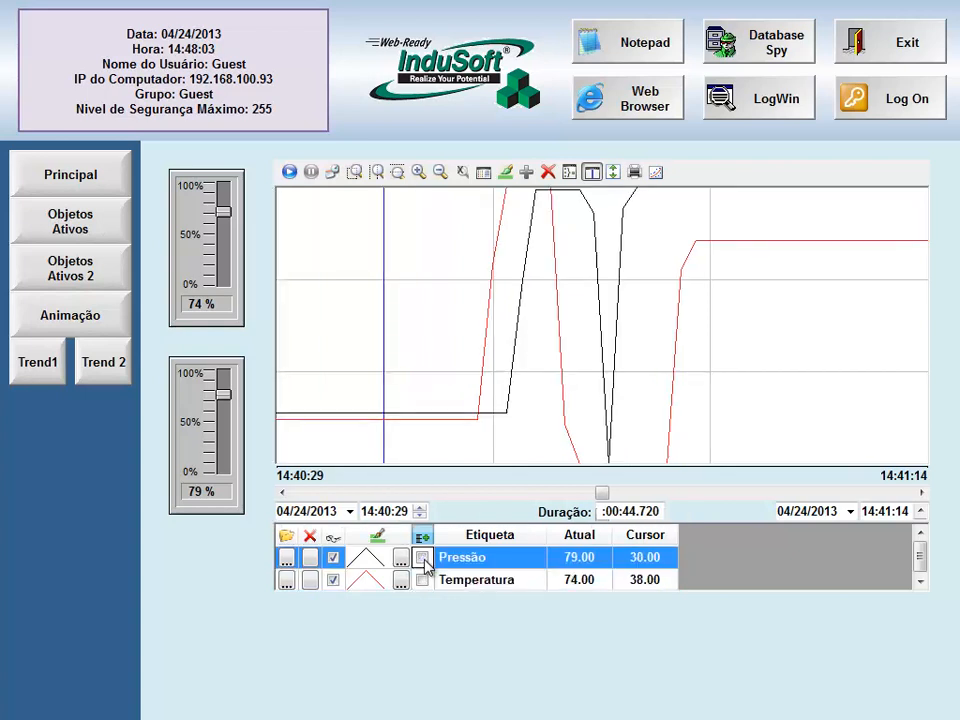
{"action": "left_click", "coordinate": [422, 558]}
{"action": "left_click", "coordinate": [422, 581]}
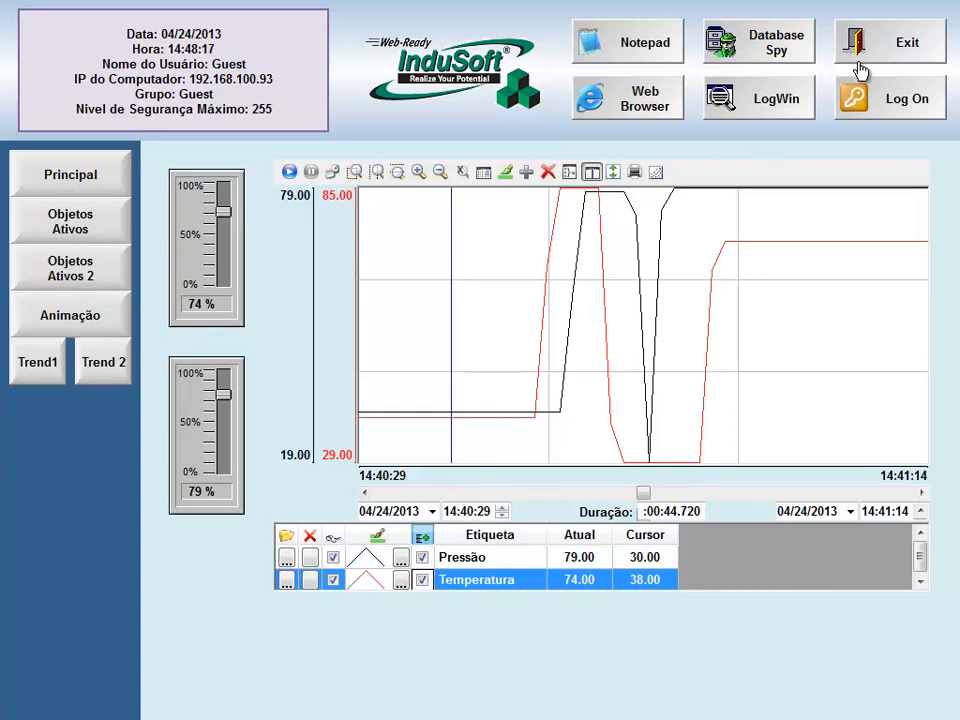
Exit the running application with confirmation, and select the 01130424 history file in the project's Hst folder in Windows Explorer.
{"action": "left_click", "coordinate": [893, 52]}
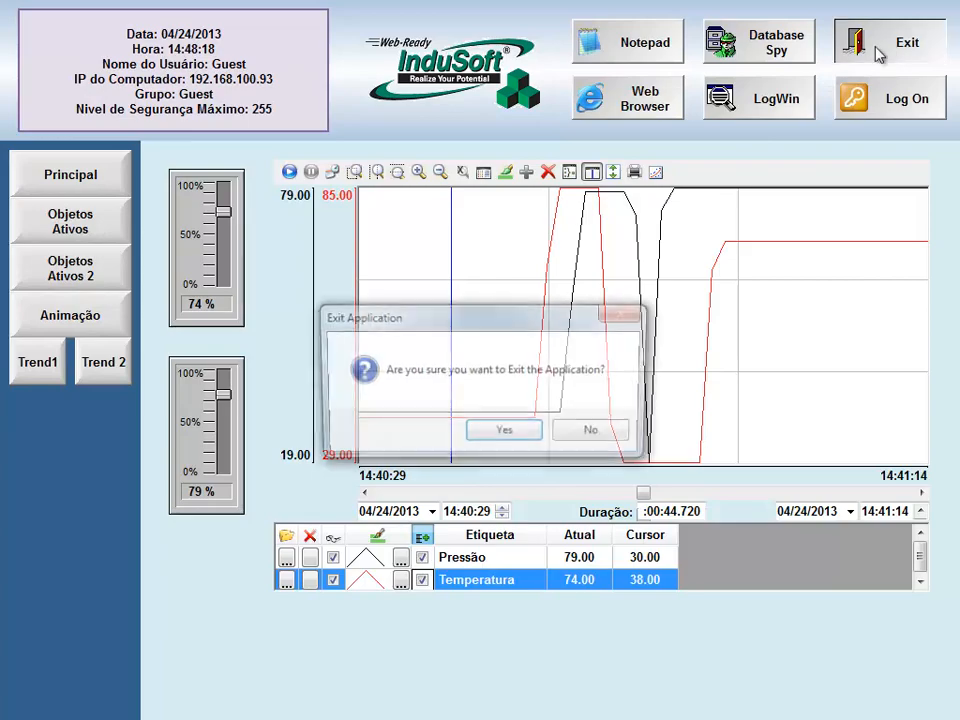
{"action": "left_click", "coordinate": [512, 439]}
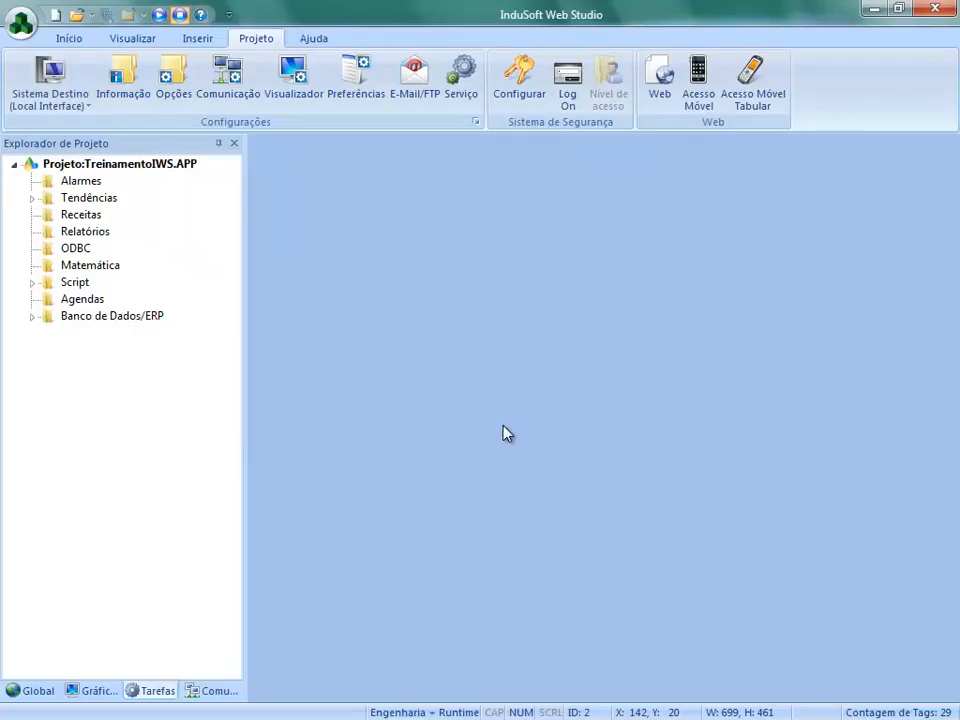
{"action": "key", "text": "alt+Tab"}
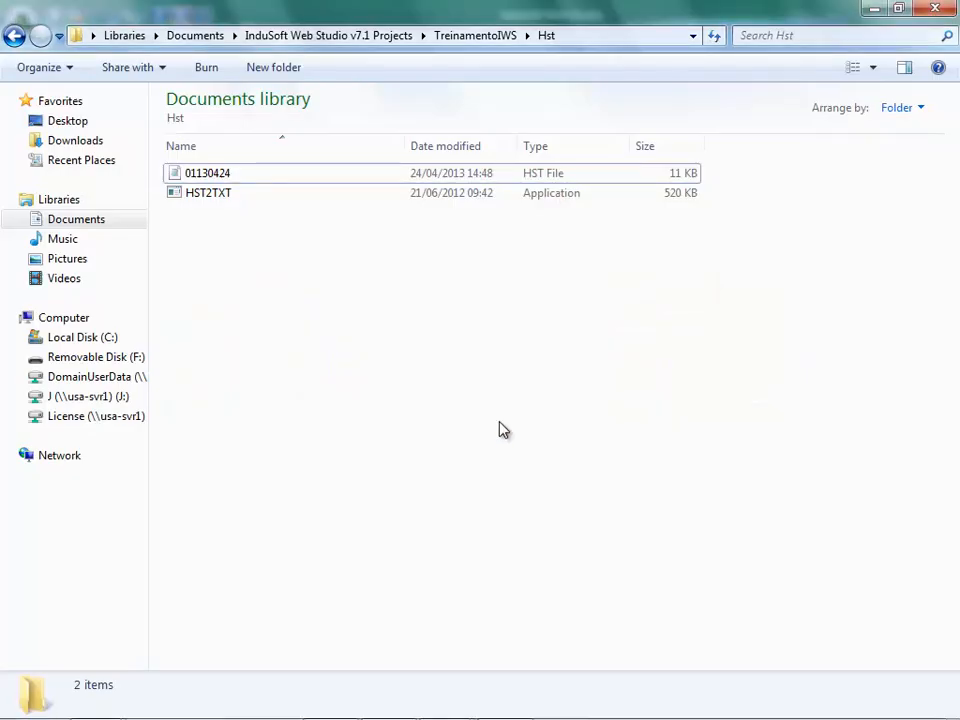
{"action": "left_click", "coordinate": [206, 176]}
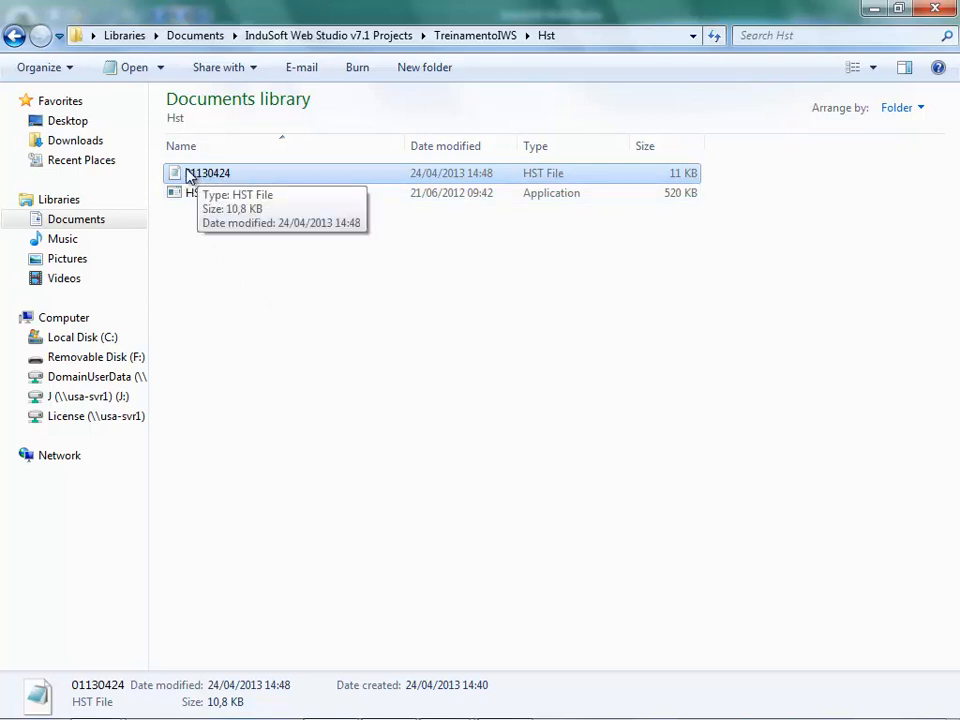
Switch back to InduSoft Web Studio, expand the Tendências folder and select the Histórico worksheet.
{"action": "key", "text": "alt+Tab"}
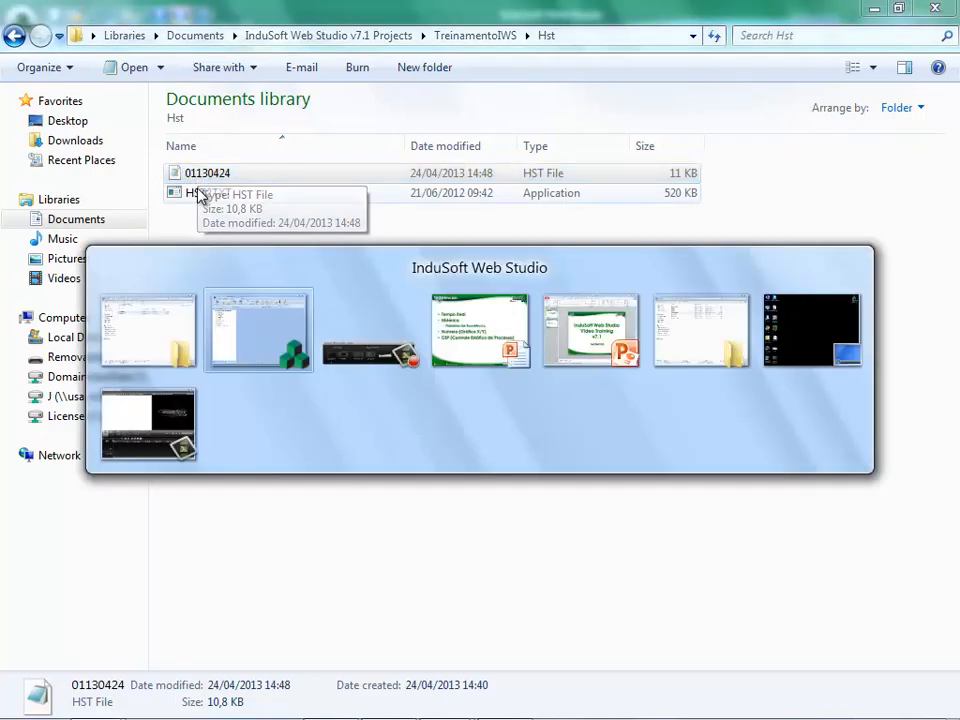
{"action": "left_click", "coordinate": [33, 199]}
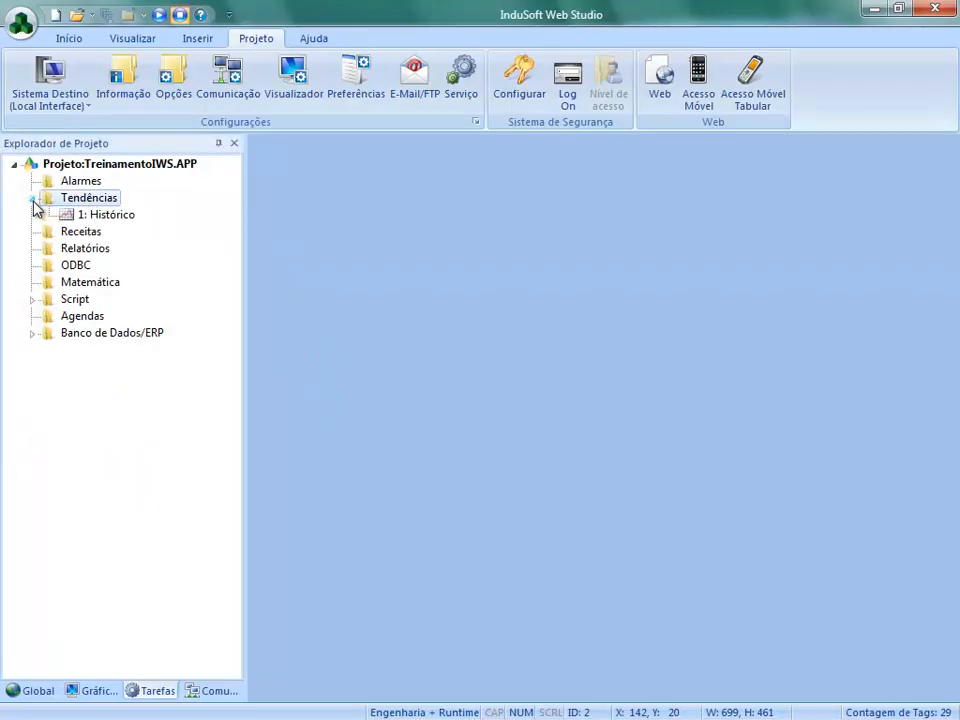
{"action": "left_click", "coordinate": [88, 217]}
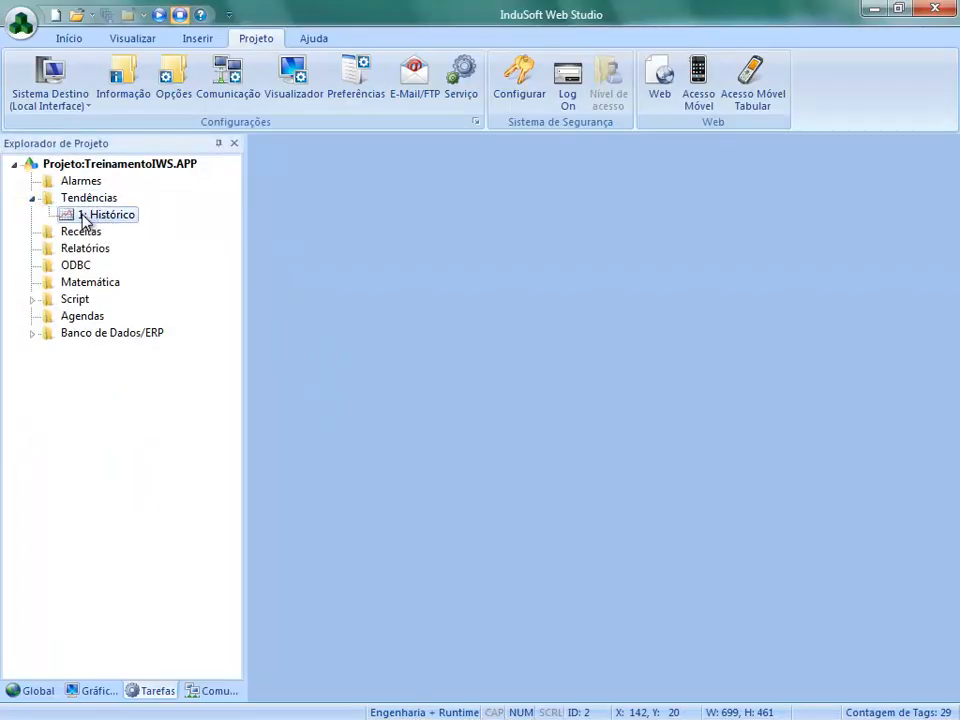
Return to the Hst folder in Windows Explorer, examine the 01130424 history file's raw contents in Notepad and close it.
{"action": "key", "text": "alt+Tab"}
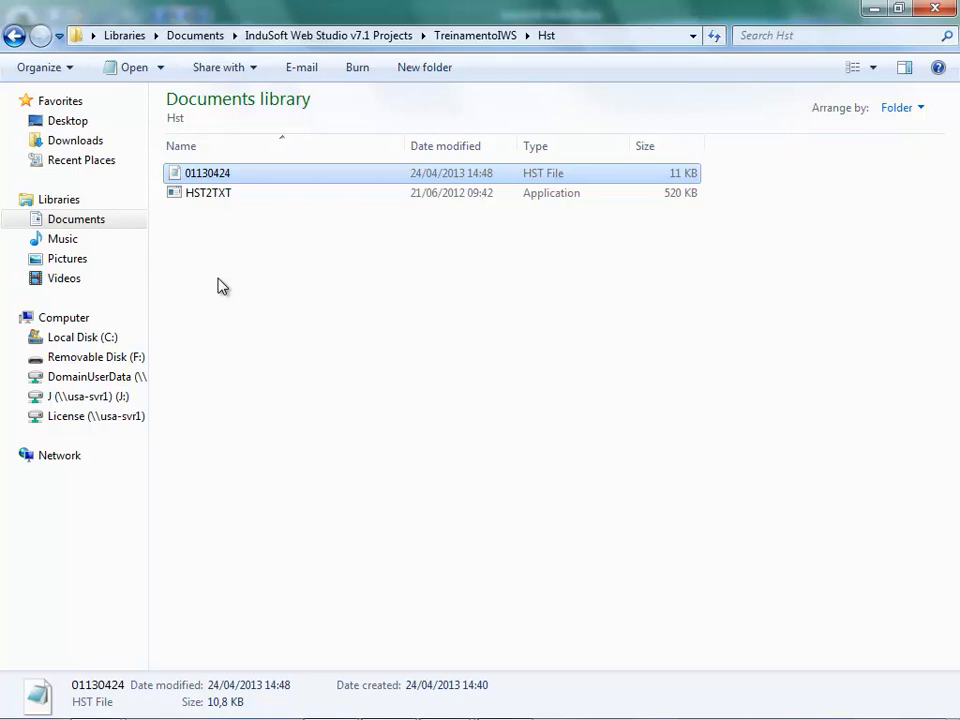
{"action": "right_click", "coordinate": [230, 173]}
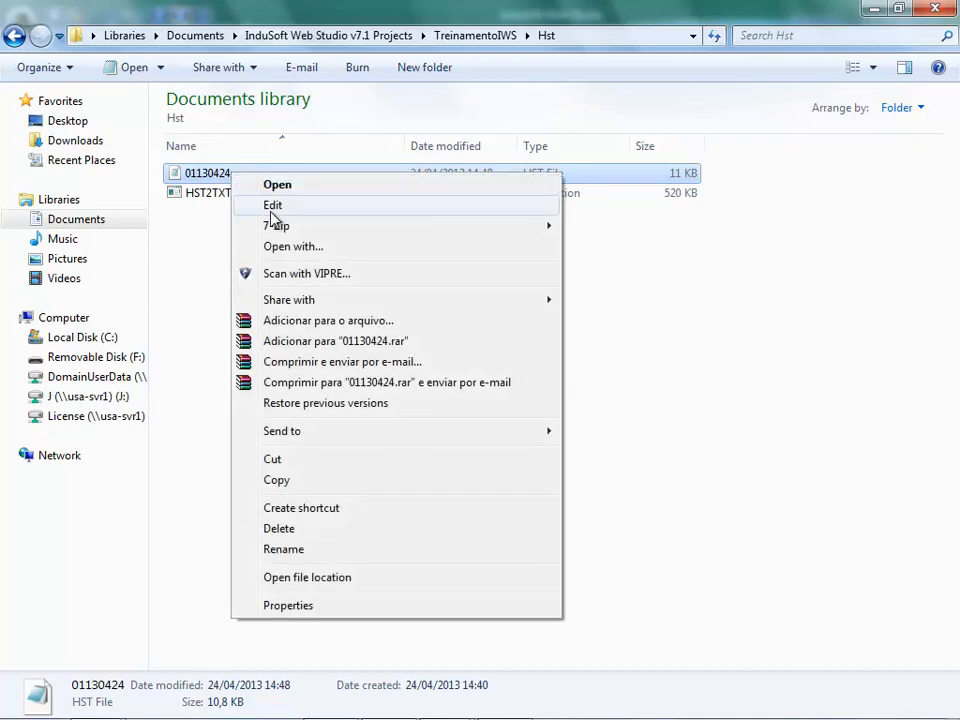
{"action": "left_click", "coordinate": [300, 247]}
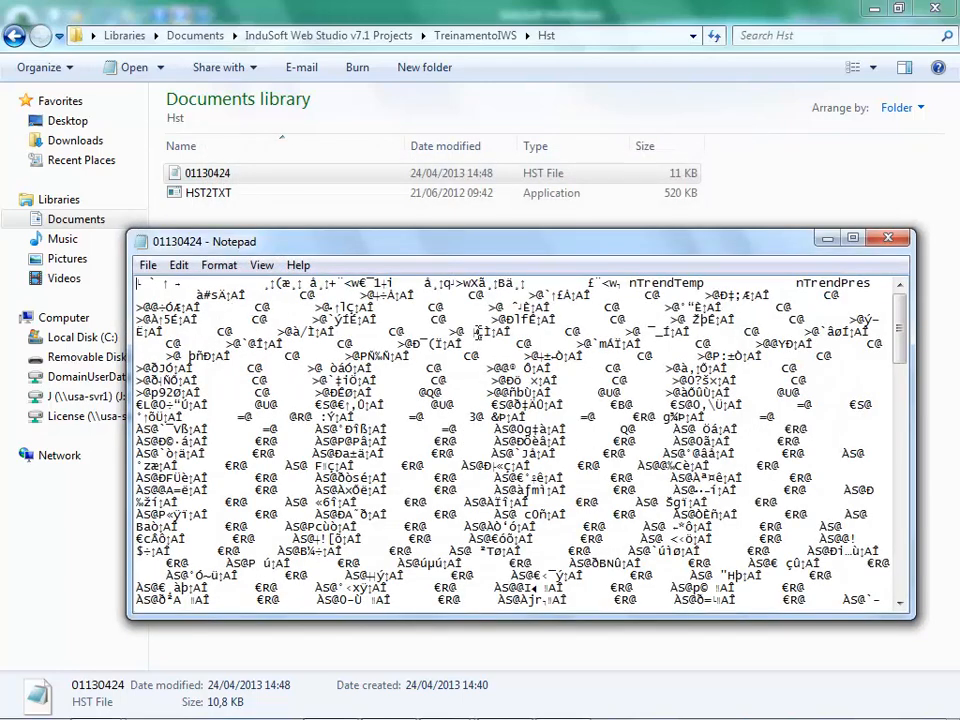
{"action": "left_click_drag", "start_coordinate": [629, 284], "coordinate": [857, 281]}
{"action": "double_click", "coordinate": [485, 357]}
{"action": "left_click", "coordinate": [886, 240]}
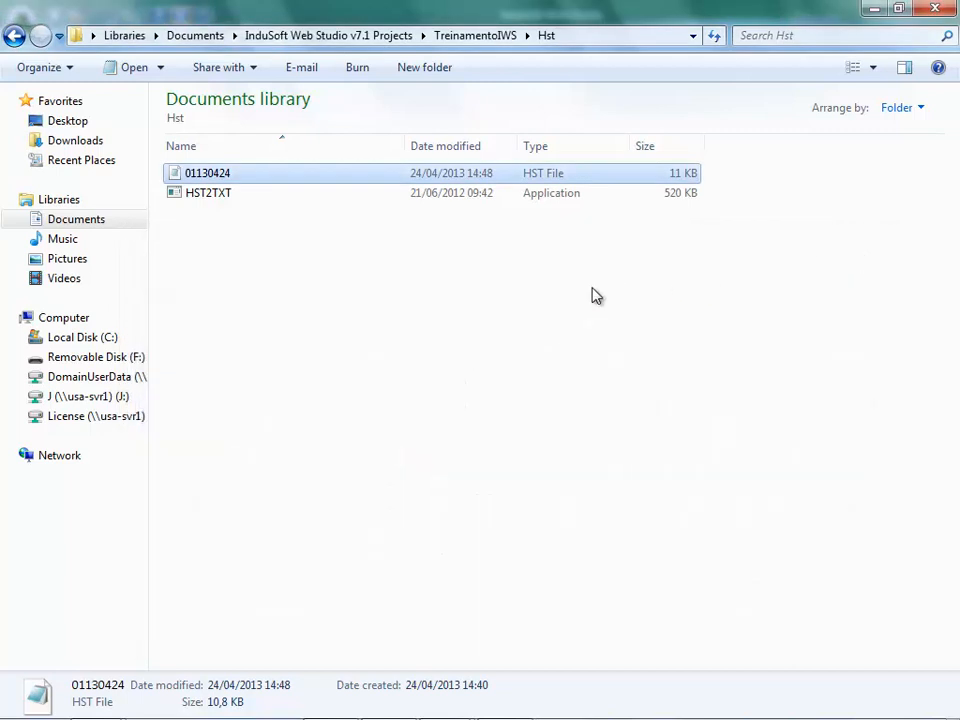
Switch to InduSoft Web Studio and open the Technical Reference help at the Trends topic under Alarms, Events, and Trends.
{"action": "key", "text": "alt+Tab"}
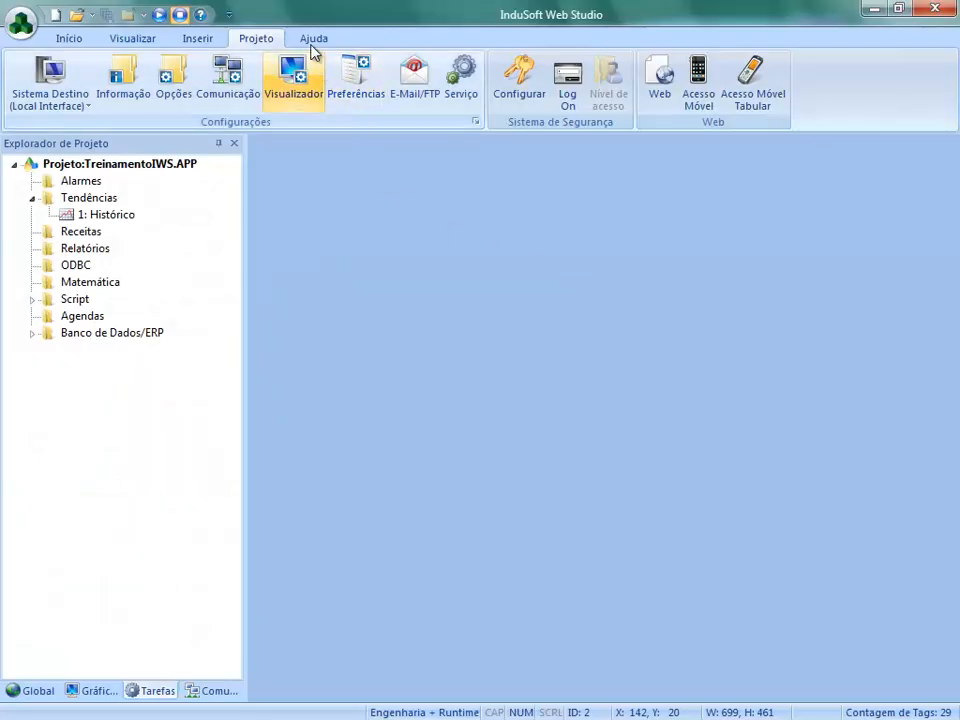
{"action": "left_click", "coordinate": [310, 40]}
{"action": "left_click", "coordinate": [84, 78]}
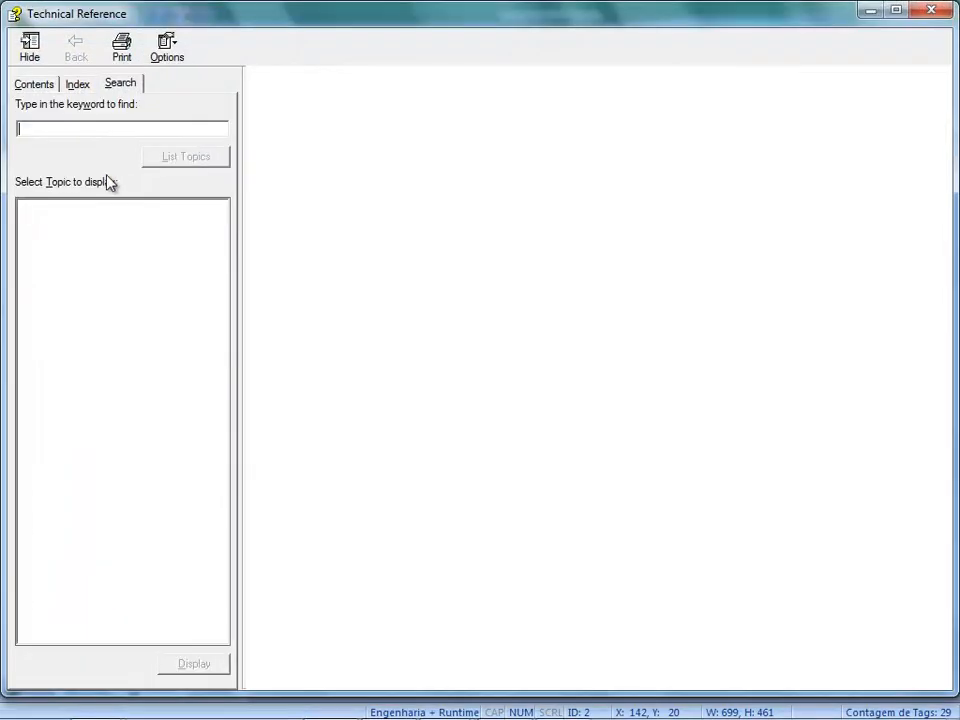
{"action": "left_click", "coordinate": [30, 84]}
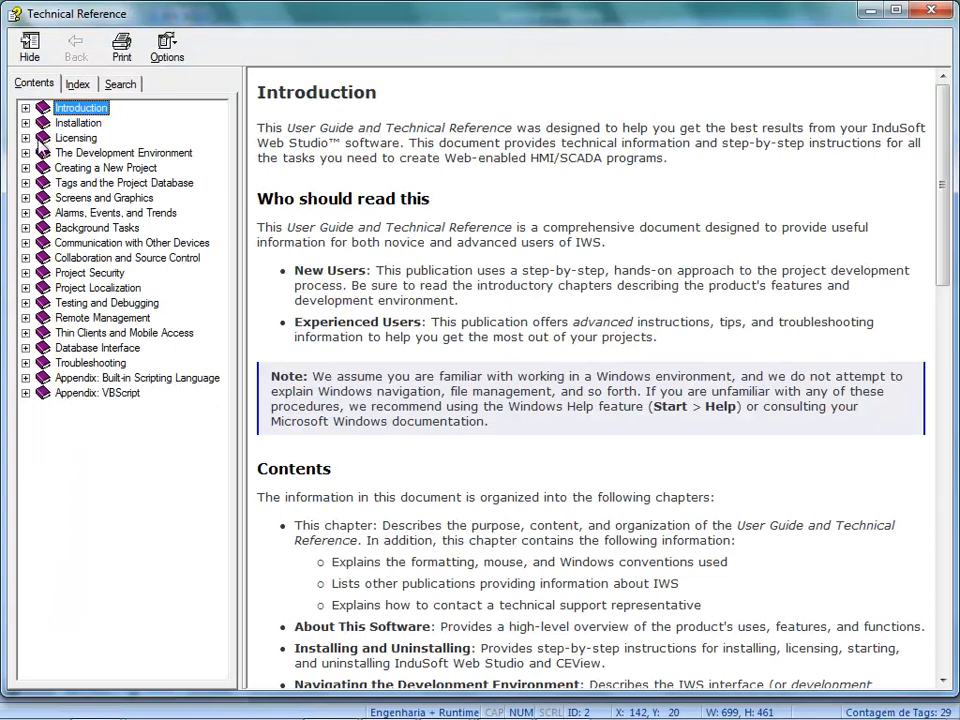
{"action": "left_click", "coordinate": [27, 213]}
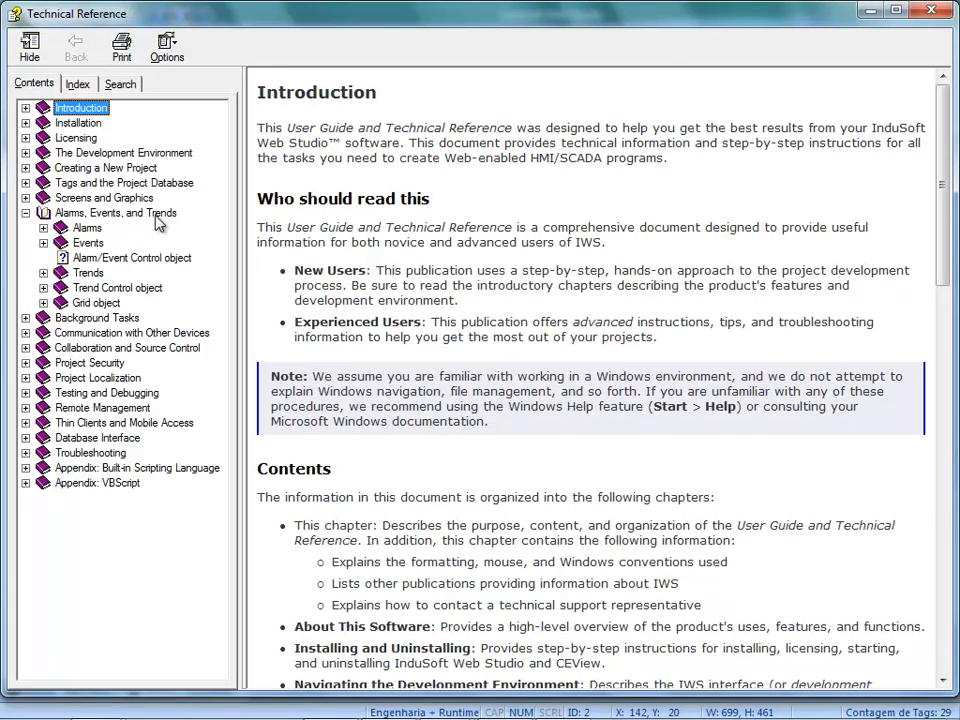
{"action": "left_click", "coordinate": [92, 272]}
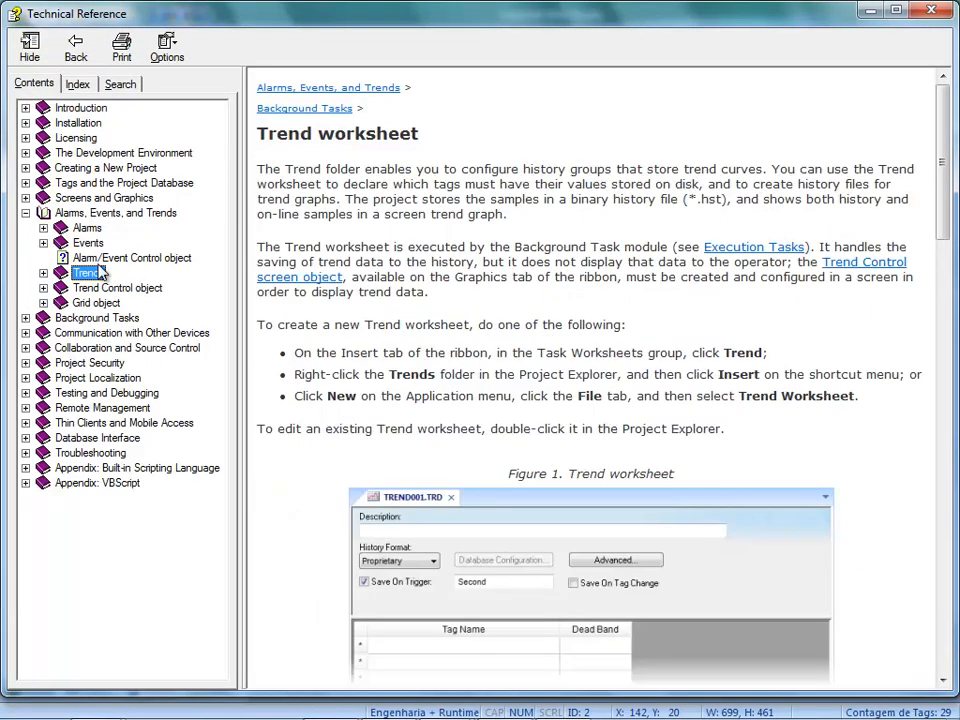
Examine the Proprietary history format description and the note on the HST2TXT.EXE conversion program in the Trend worksheet topic.
{"action": "scroll", "coordinate": [330, 380], "scroll_direction": "down", "scroll_amount": 10}
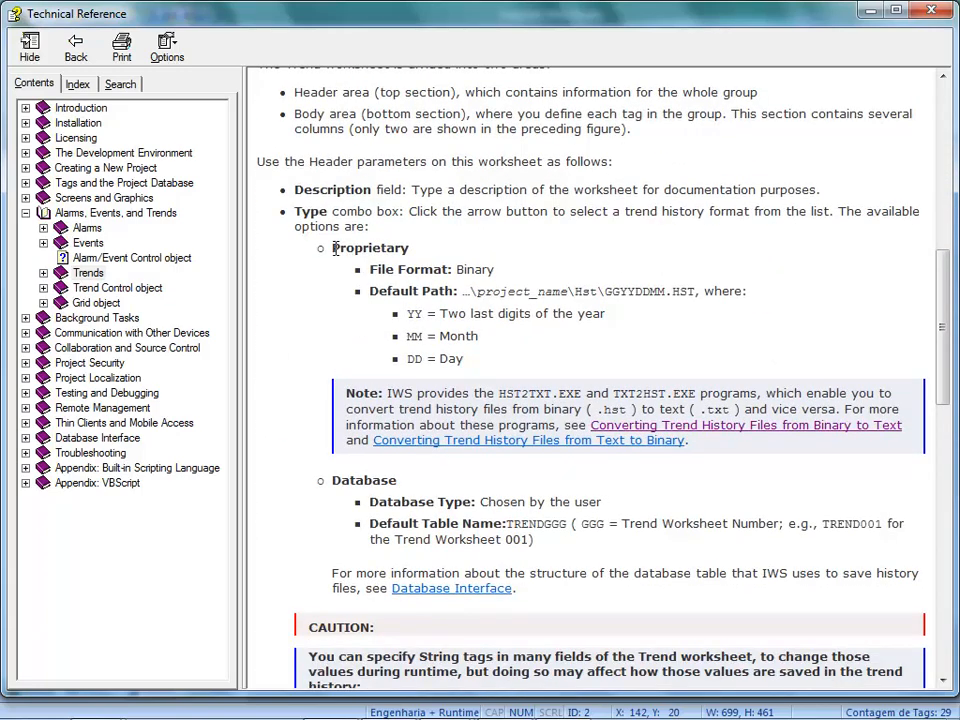
{"action": "left_click_drag", "start_coordinate": [335, 250], "coordinate": [478, 264]}
{"action": "left_click", "coordinate": [480, 270]}
{"action": "left_click_drag", "start_coordinate": [389, 392], "coordinate": [550, 393]}
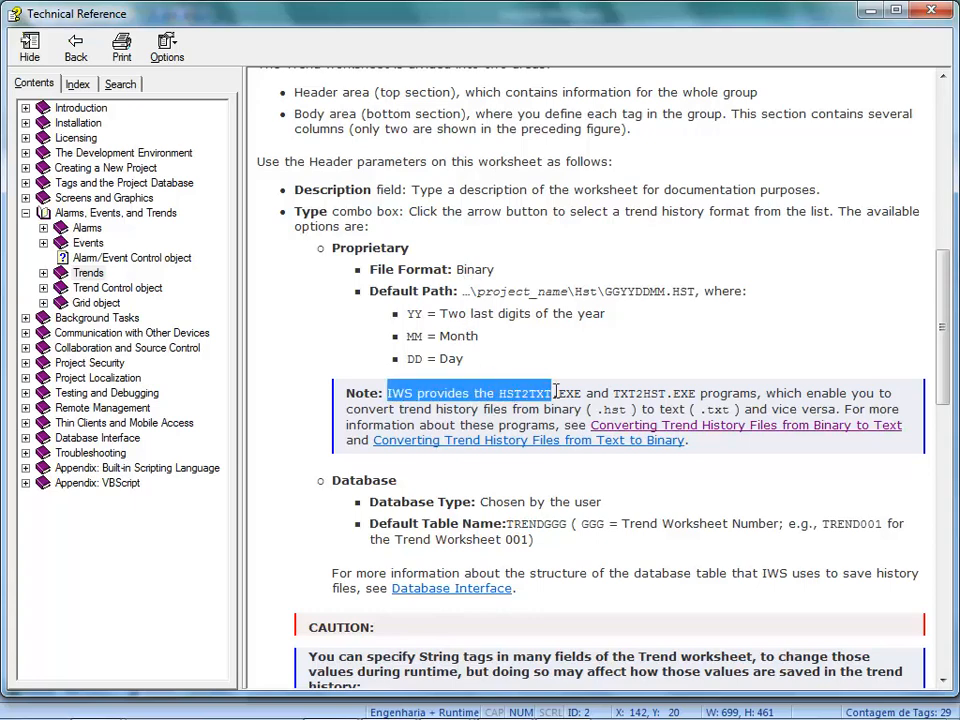
{"action": "left_click", "coordinate": [540, 386]}
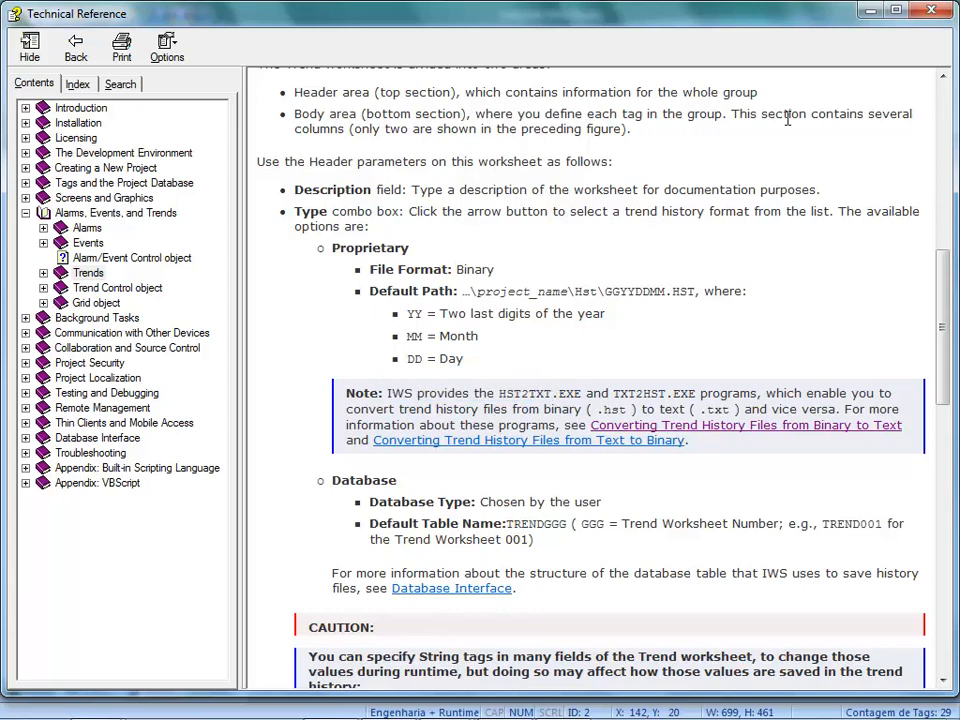
Switch to the Hst folder in Windows Explorer and convert the 01130424 history file to text by opening it with HST2TXT.
{"action": "key", "text": "alt+Tab"}
{"action": "key", "text": "alt+Tab"}
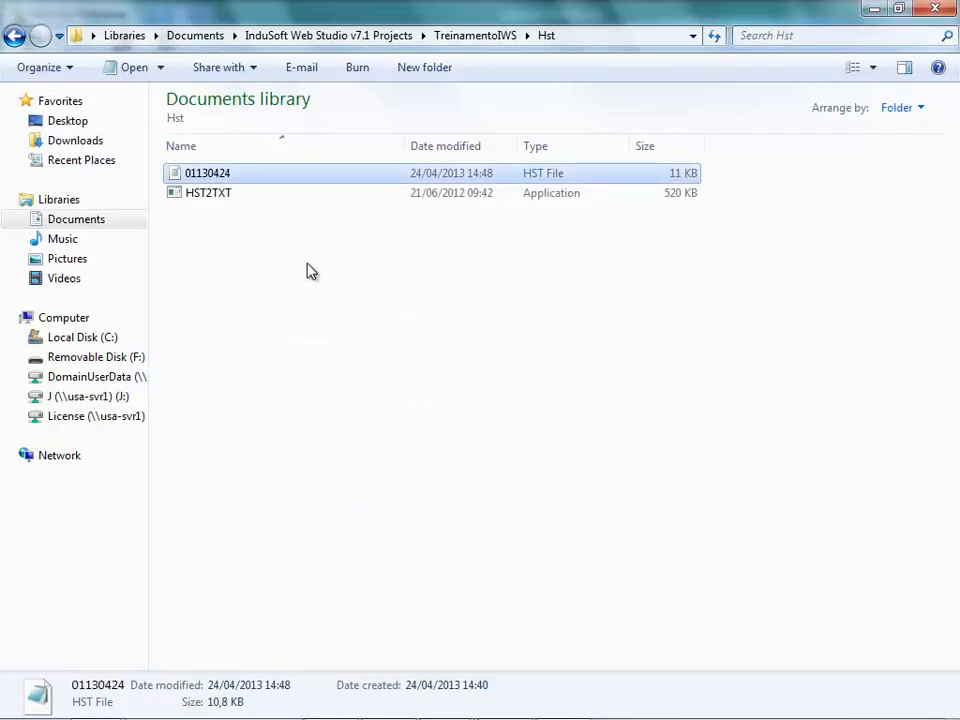
{"action": "left_click", "coordinate": [310, 272]}
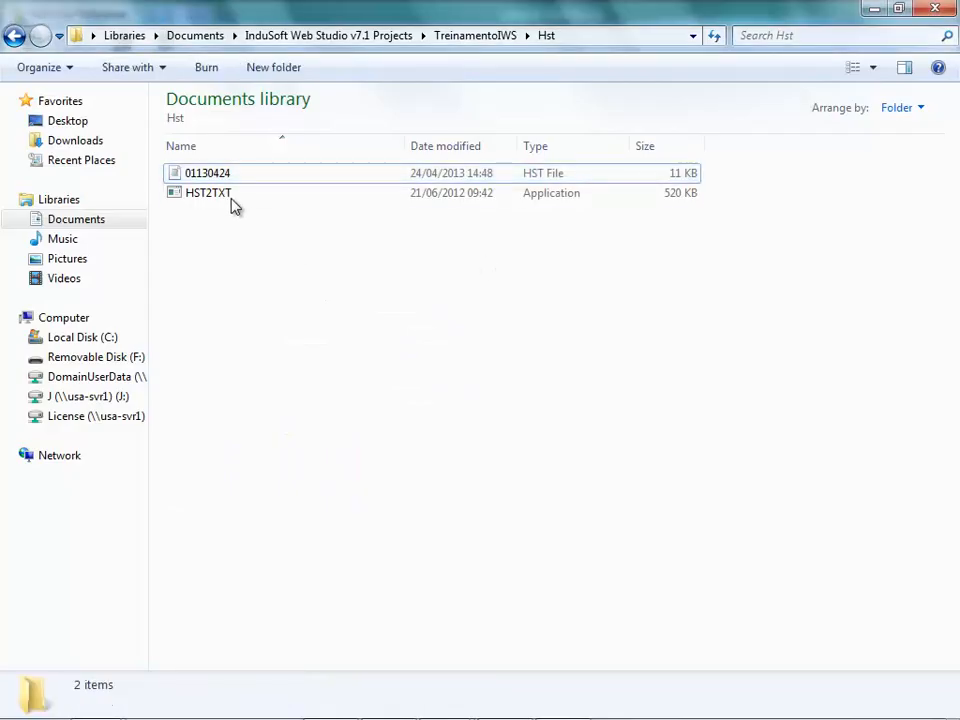
{"action": "left_click", "coordinate": [231, 197]}
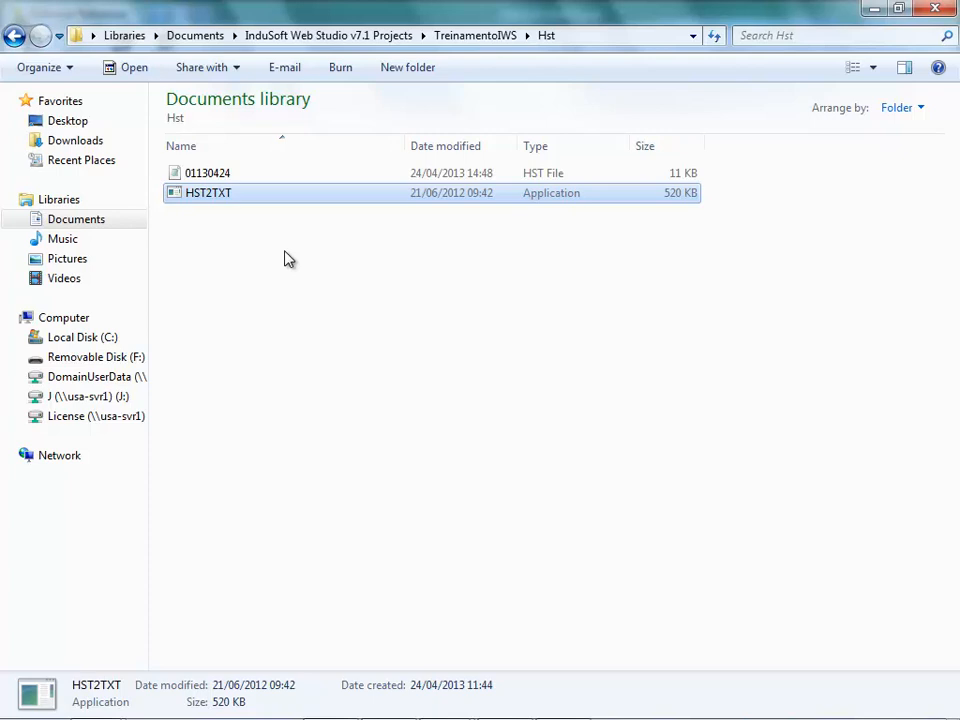
{"action": "left_click", "coordinate": [197, 177]}
{"action": "left_click", "coordinate": [212, 198]}
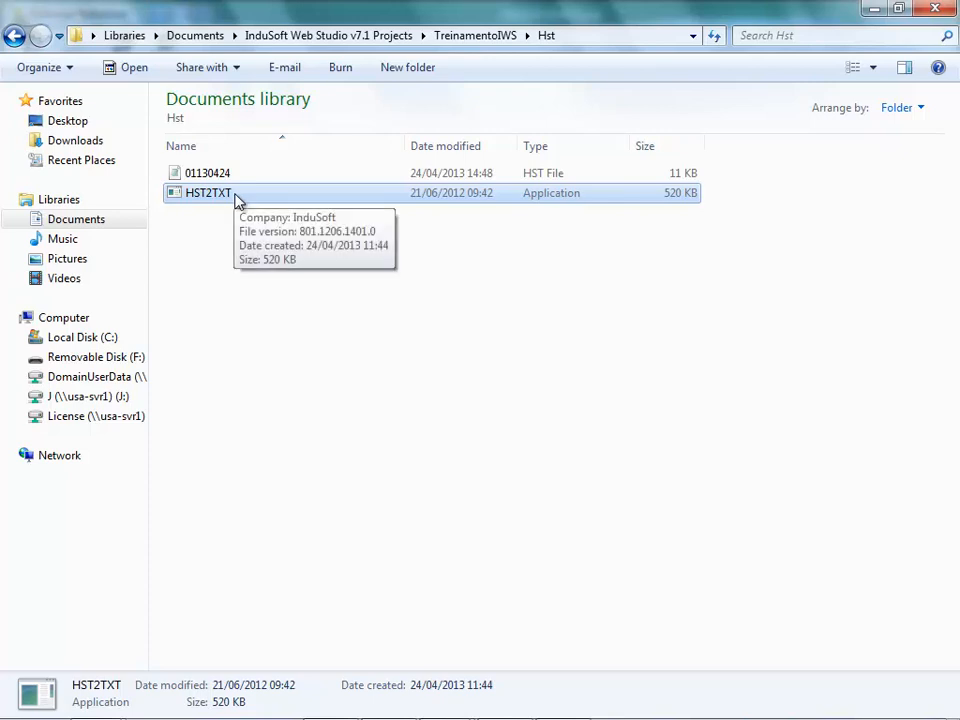
{"action": "left_click", "coordinate": [180, 178]}
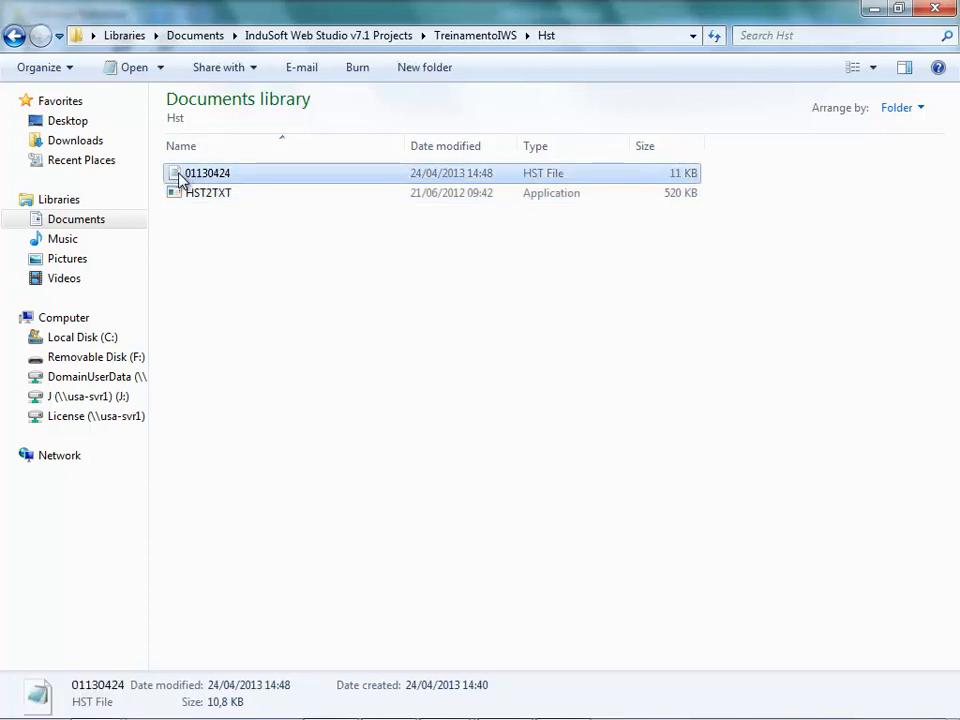
{"action": "left_click_drag", "start_coordinate": [176, 178], "coordinate": [208, 197]}
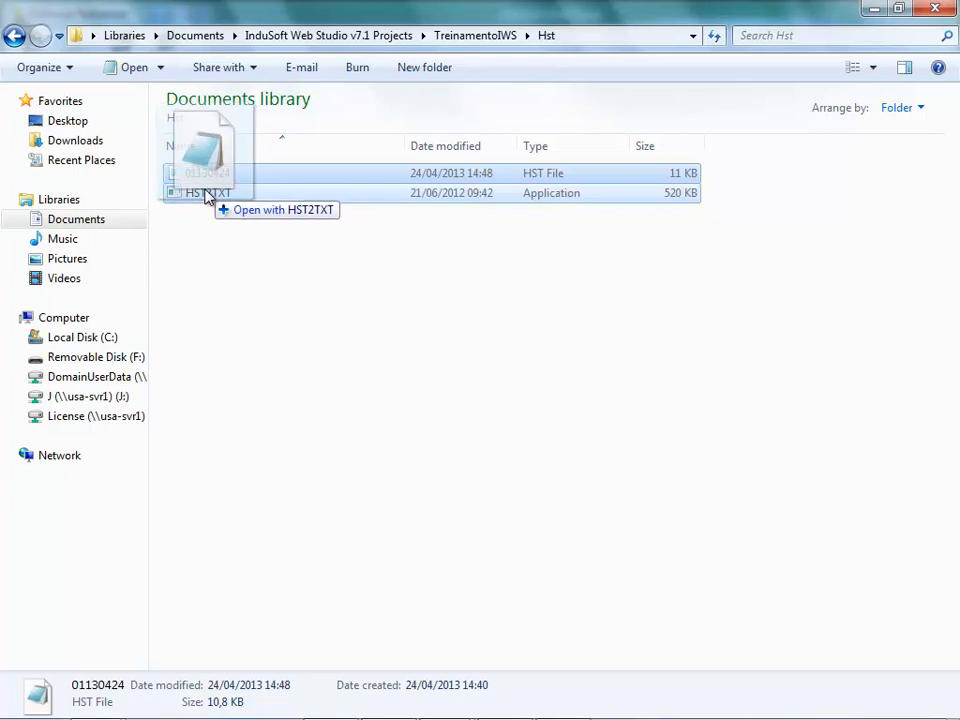
{"action": "left_click_drag", "start_coordinate": [206, 194], "coordinate": [206, 194]}
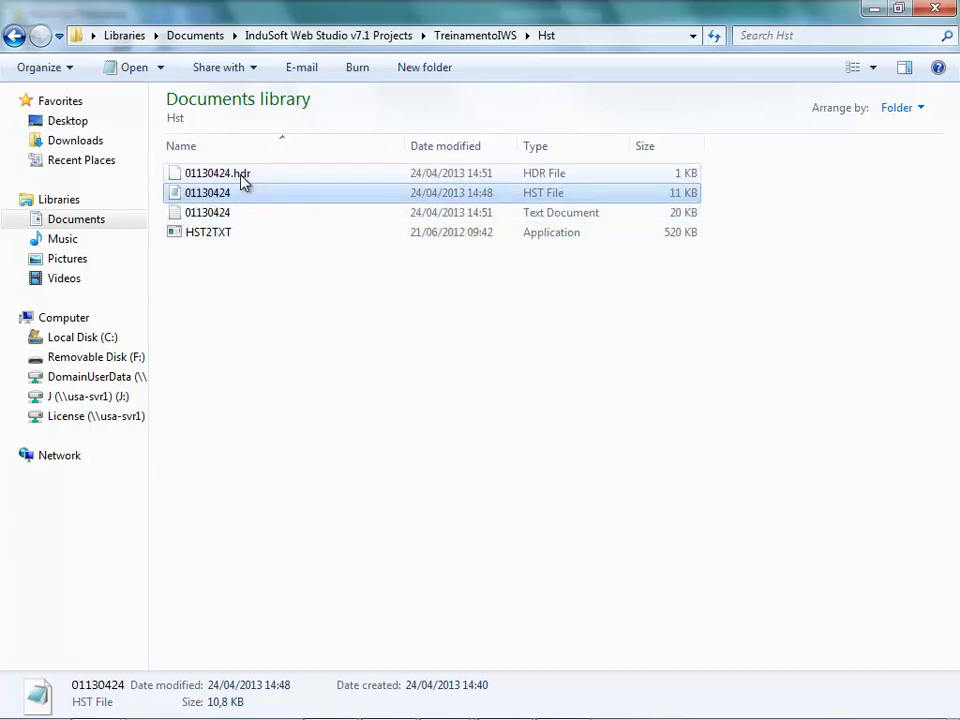
Open the 01130424.hdr file with Notepad chosen from the installed programs, as the default for this file type.
{"action": "left_click", "coordinate": [240, 177]}
{"action": "right_click", "coordinate": [228, 175]}
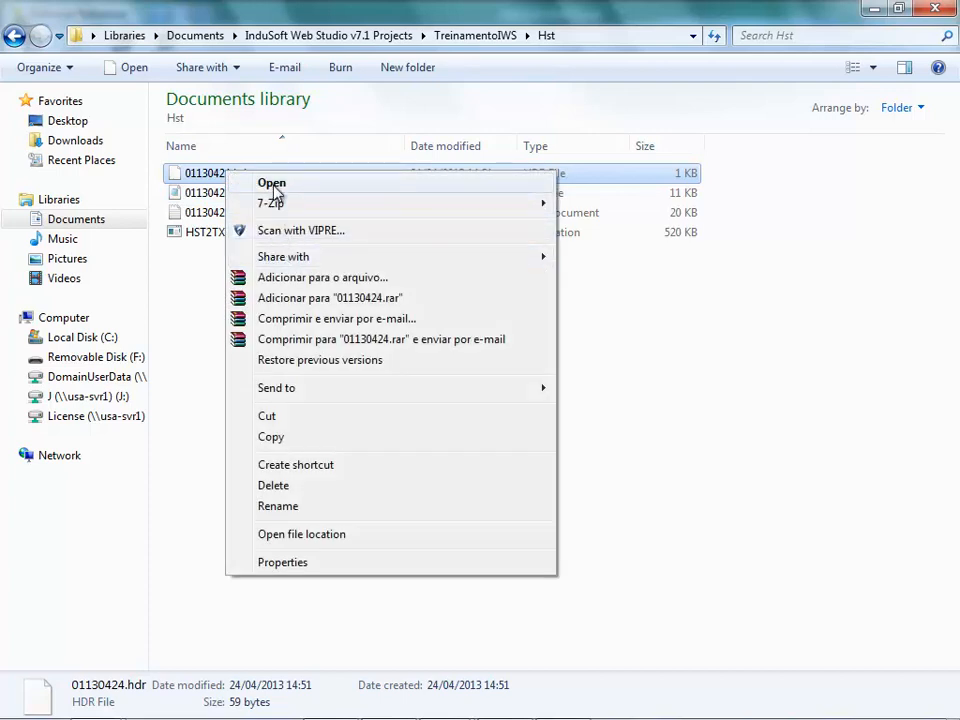
{"action": "left_click", "coordinate": [273, 186]}
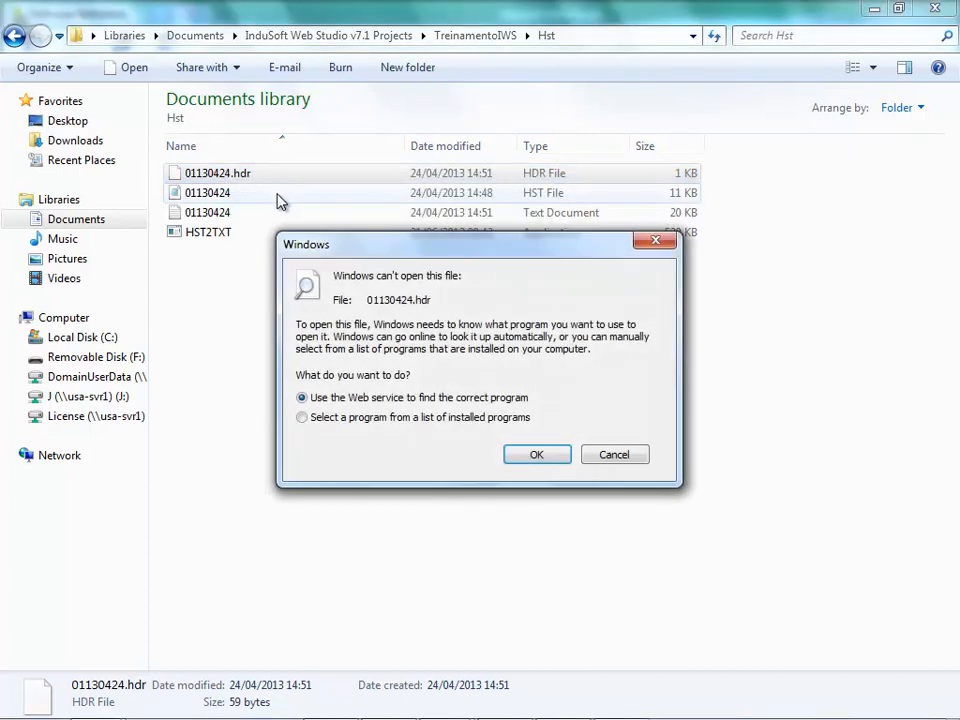
{"action": "left_click", "coordinate": [390, 419]}
{"action": "left_click", "coordinate": [523, 457]}
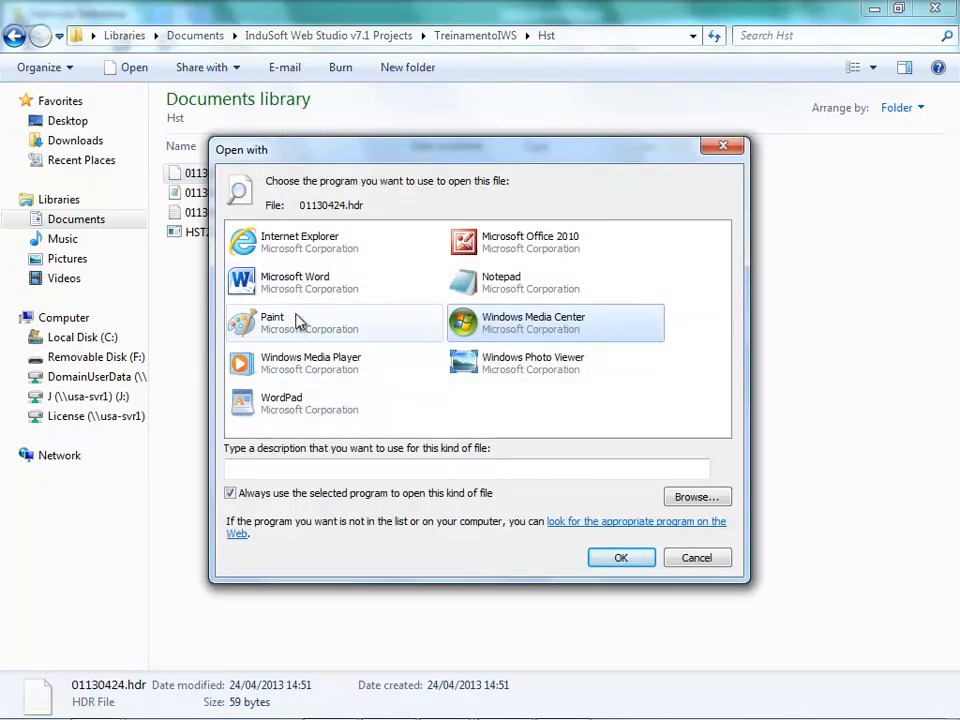
{"action": "left_click", "coordinate": [500, 283]}
{"action": "left_click", "coordinate": [621, 558]}
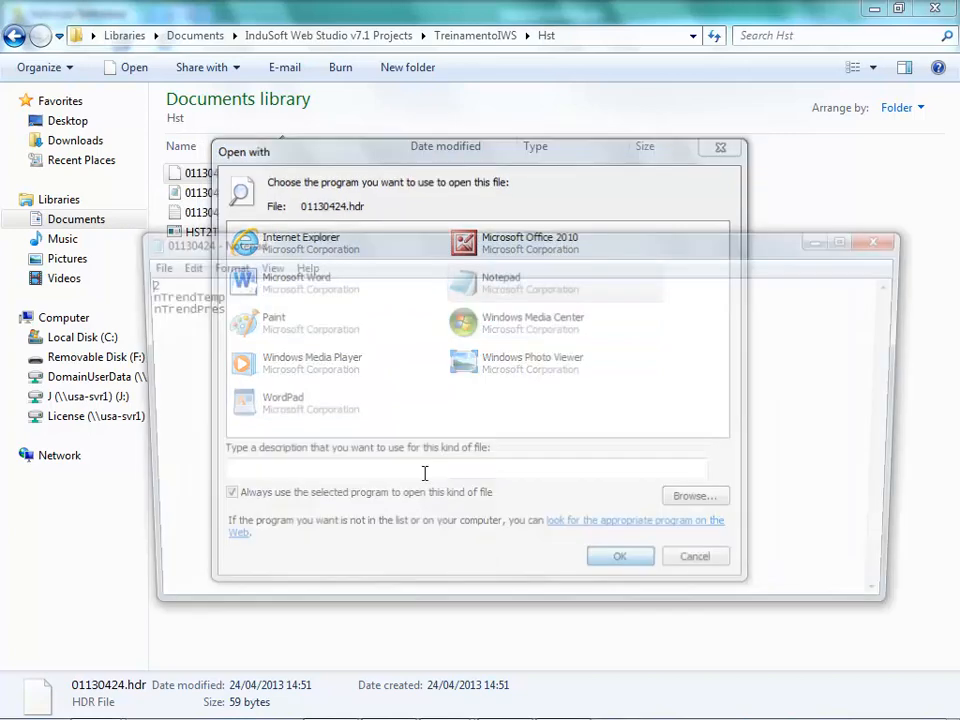
Examine the tag count and tag names in the 01130424 header file, and close it.
{"action": "key", "text": "ctrl+a"}
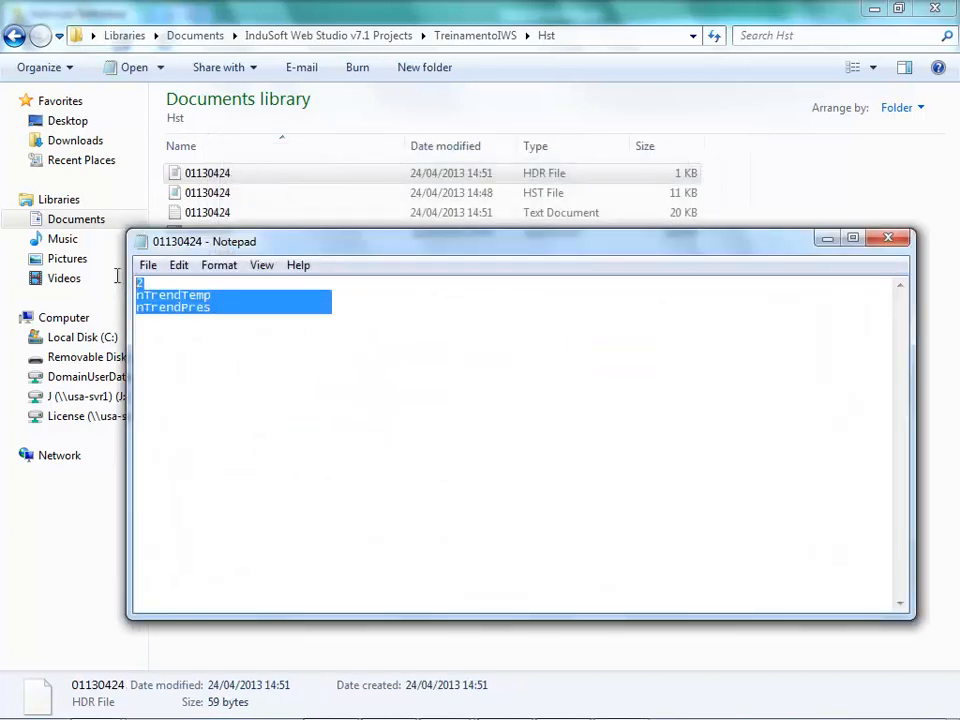
{"action": "left_click", "coordinate": [207, 304]}
{"action": "left_click_drag", "start_coordinate": [213, 306], "coordinate": [130, 286]}
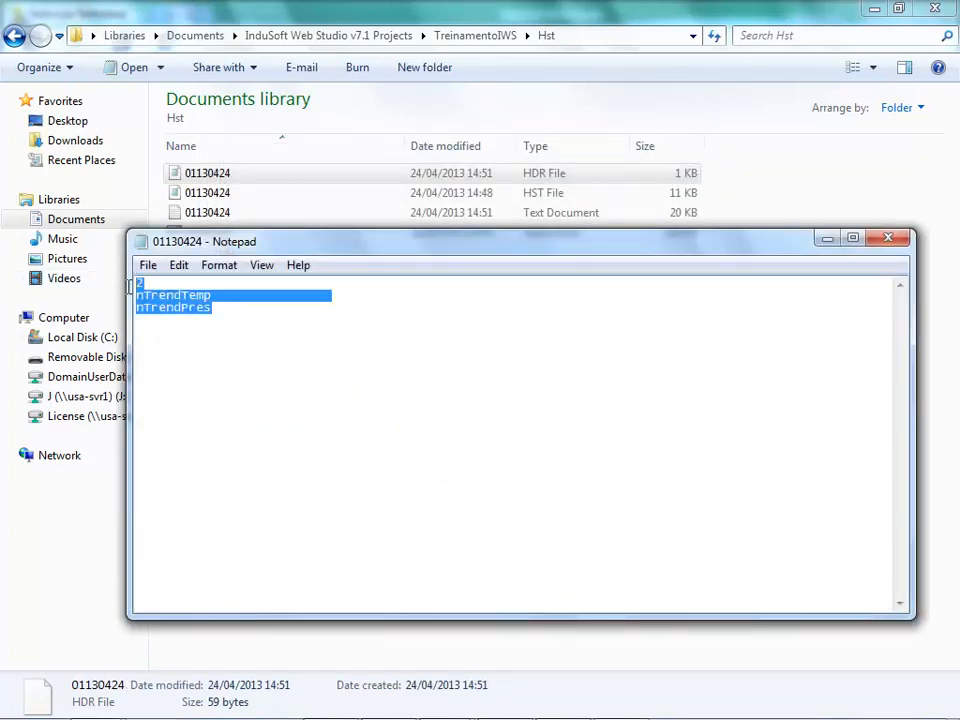
{"action": "left_click", "coordinate": [173, 303]}
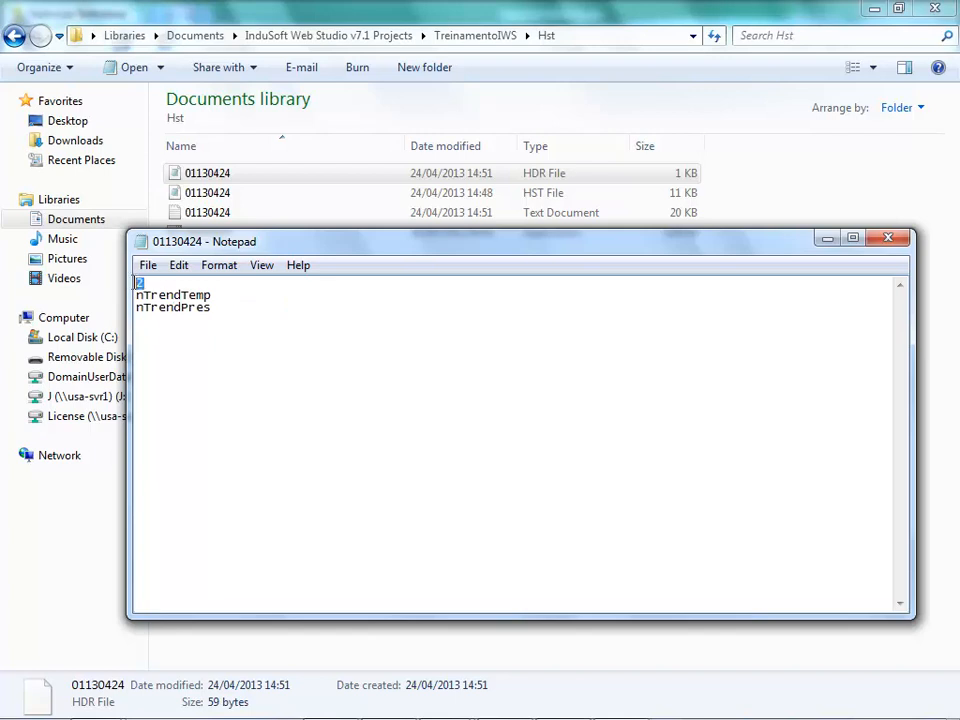
{"action": "left_click", "coordinate": [886, 238]}
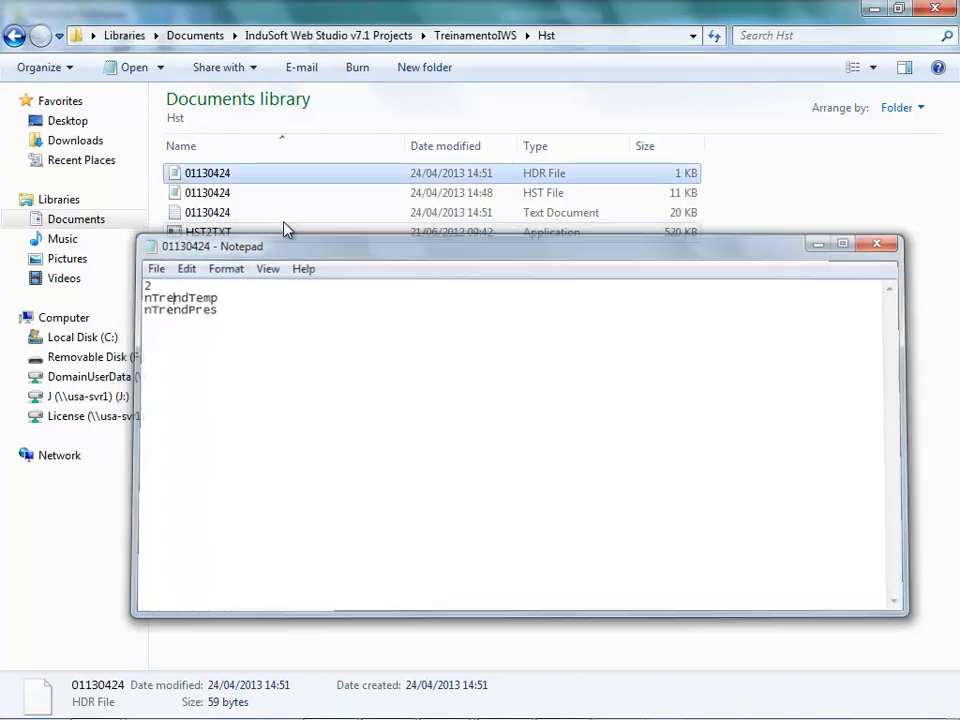
Open the 01130424 text document in the Hst folder, review its date, time and value columns, and close it.
{"action": "left_click", "coordinate": [224, 213]}
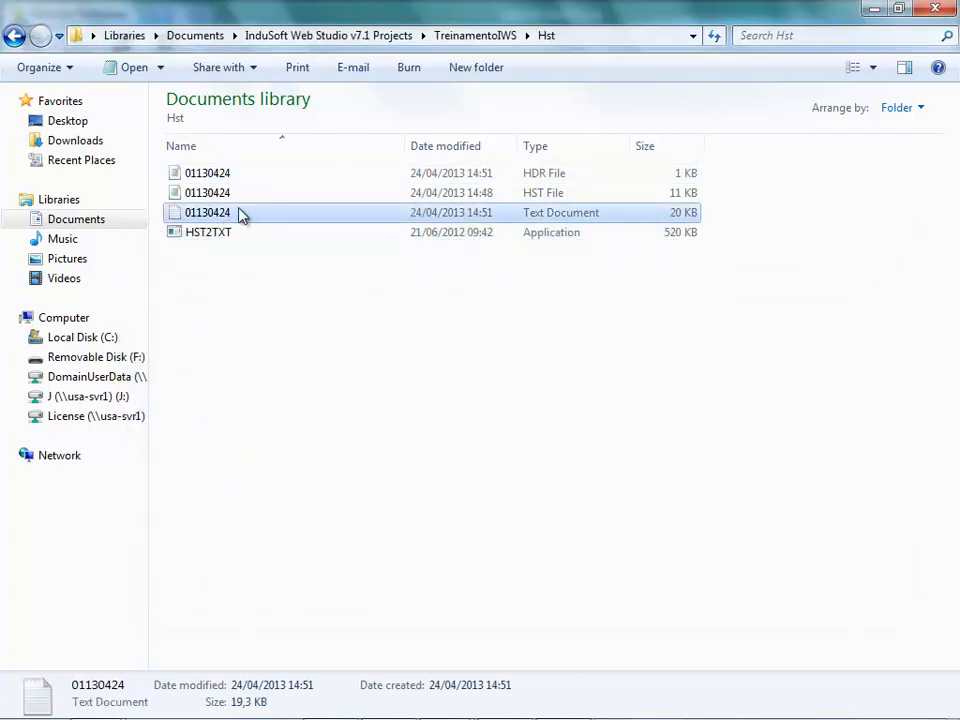
{"action": "left_click", "coordinate": [238, 194]}
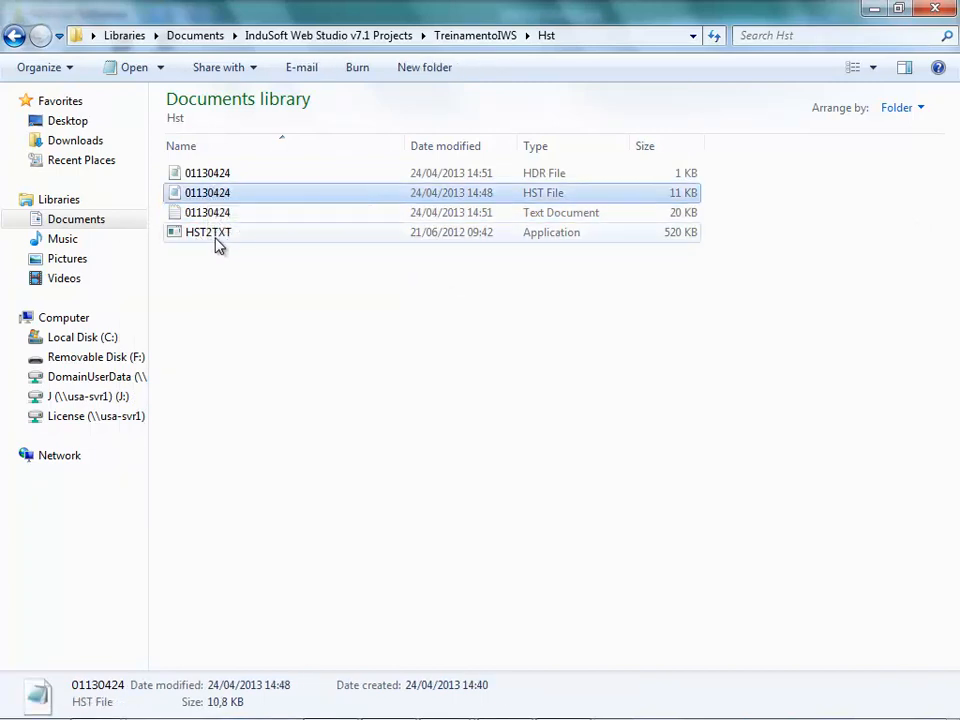
{"action": "left_click", "coordinate": [208, 238]}
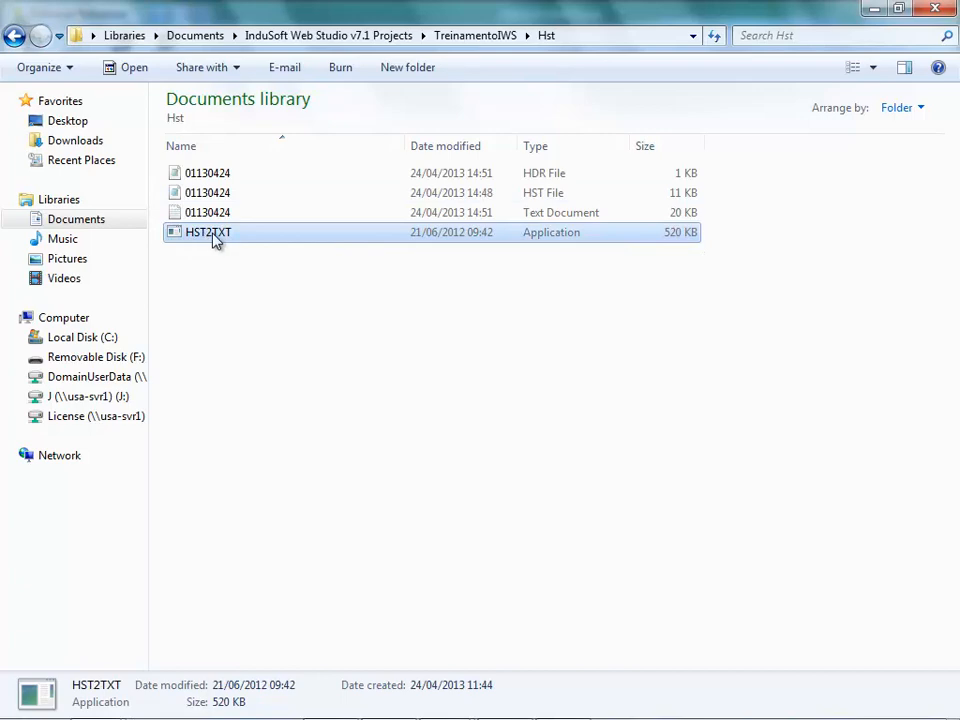
{"action": "left_click", "coordinate": [235, 216]}
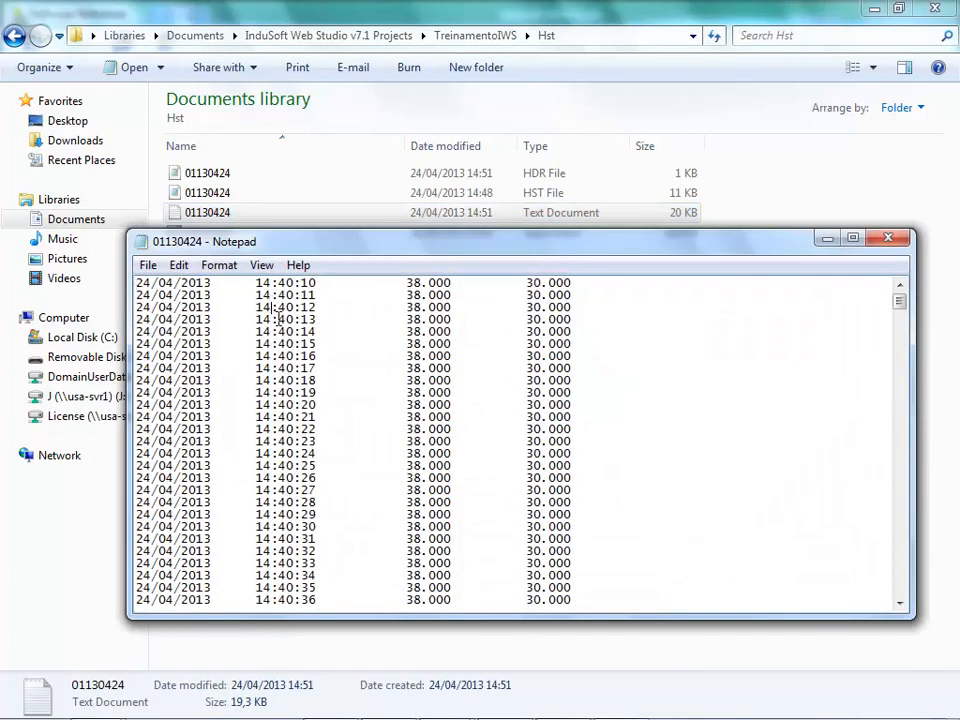
{"action": "scroll", "coordinate": [278, 318], "scroll_direction": "down", "scroll_amount": 20}
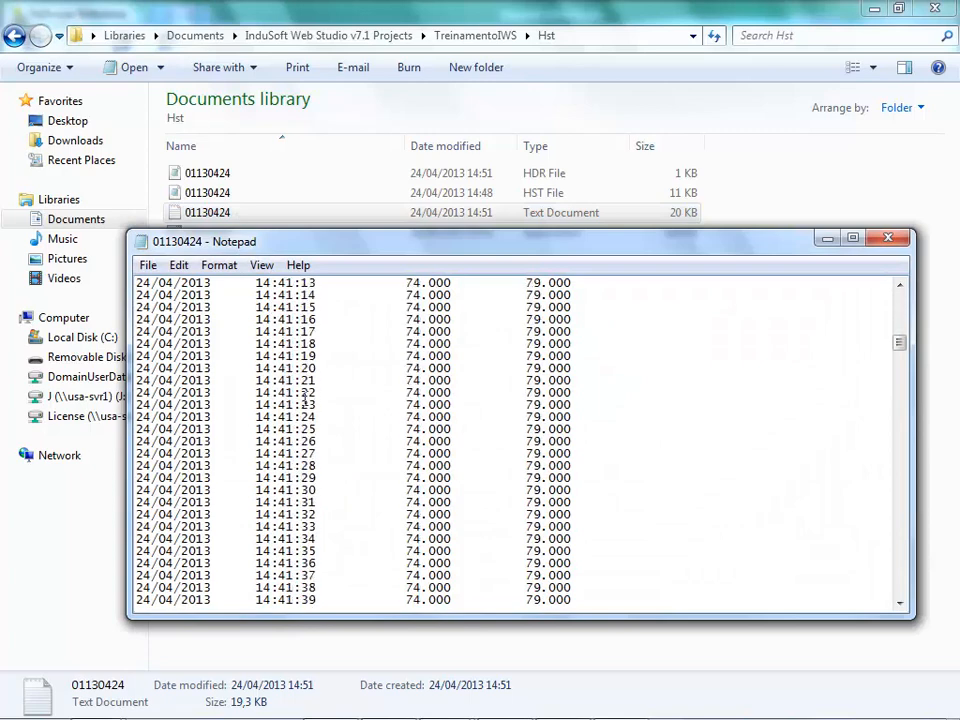
{"action": "scroll", "coordinate": [300, 402], "scroll_direction": "down", "scroll_amount": 20}
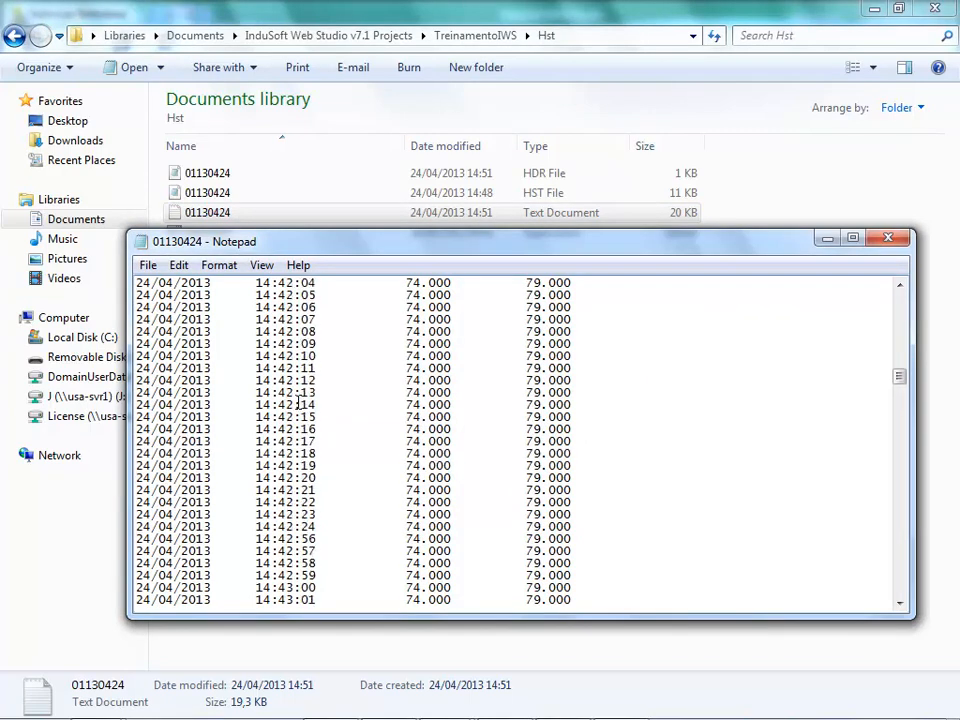
{"action": "scroll", "coordinate": [297, 403], "scroll_direction": "up", "scroll_amount": 20}
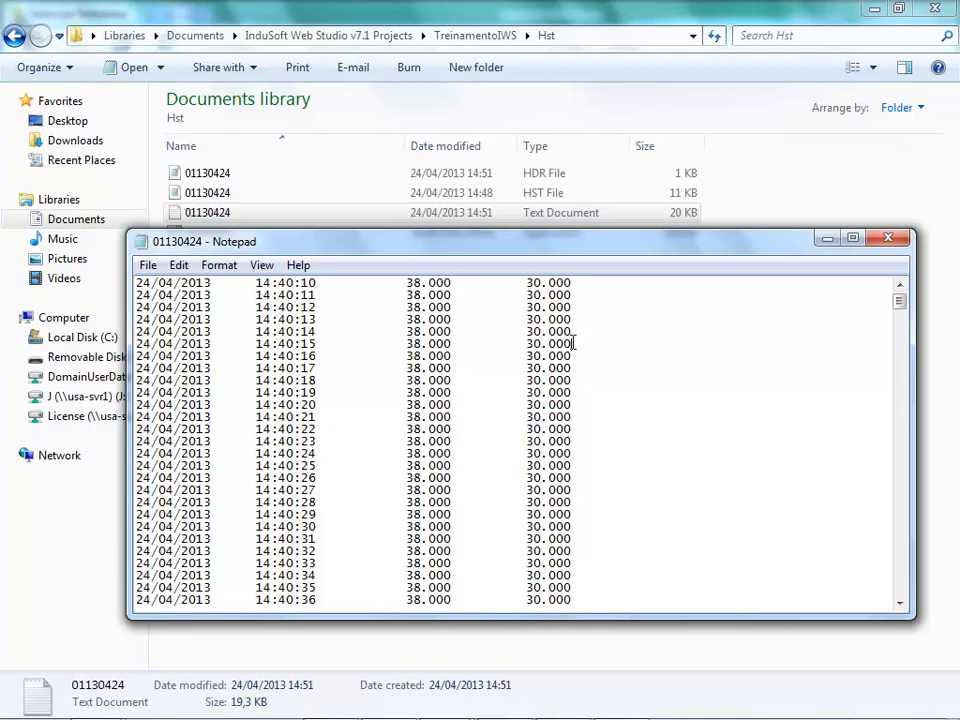
{"action": "left_click", "coordinate": [886, 238]}
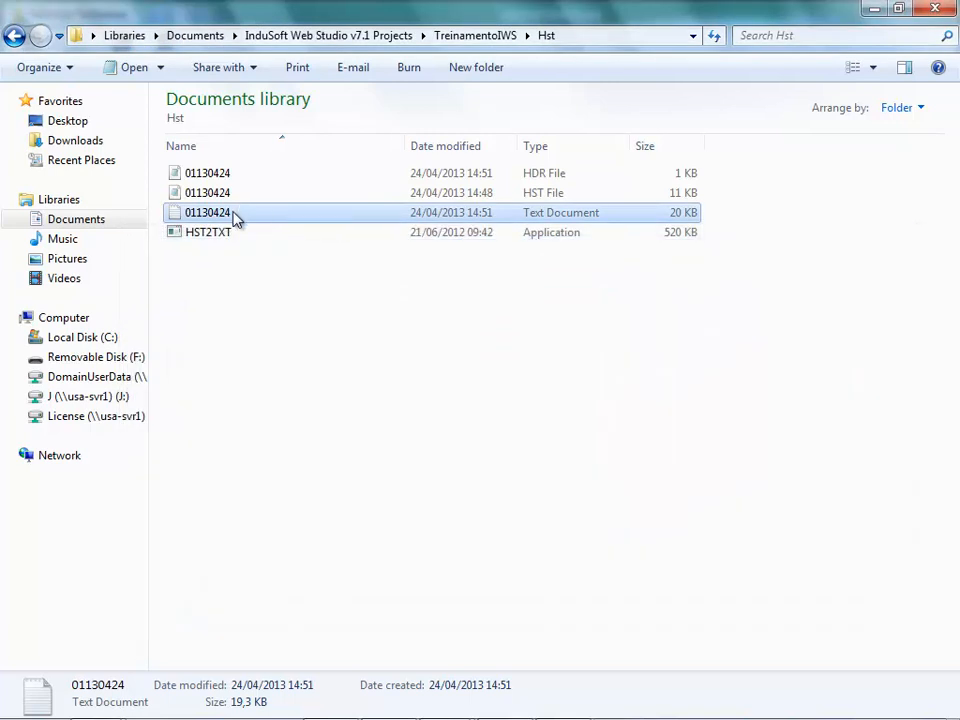
Minimize the Hst folder window and close the Technical Reference help.
{"action": "left_click", "coordinate": [278, 287]}
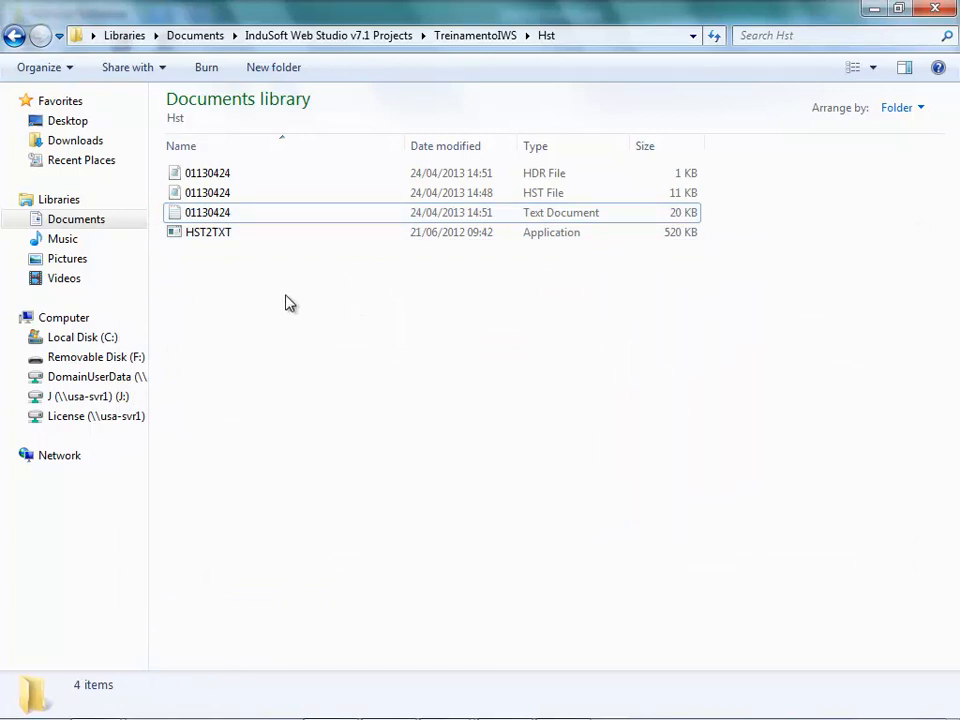
{"action": "left_click", "coordinate": [220, 215]}
{"action": "left_click", "coordinate": [279, 305]}
{"action": "left_click", "coordinate": [872, 8]}
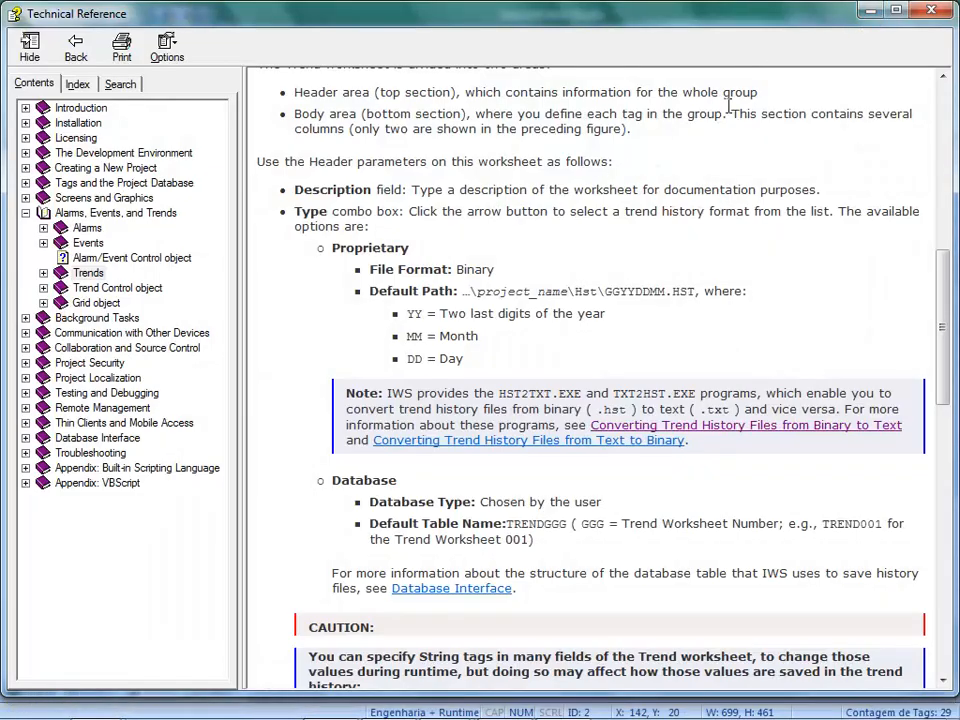
{"action": "left_click", "coordinate": [931, 10]}
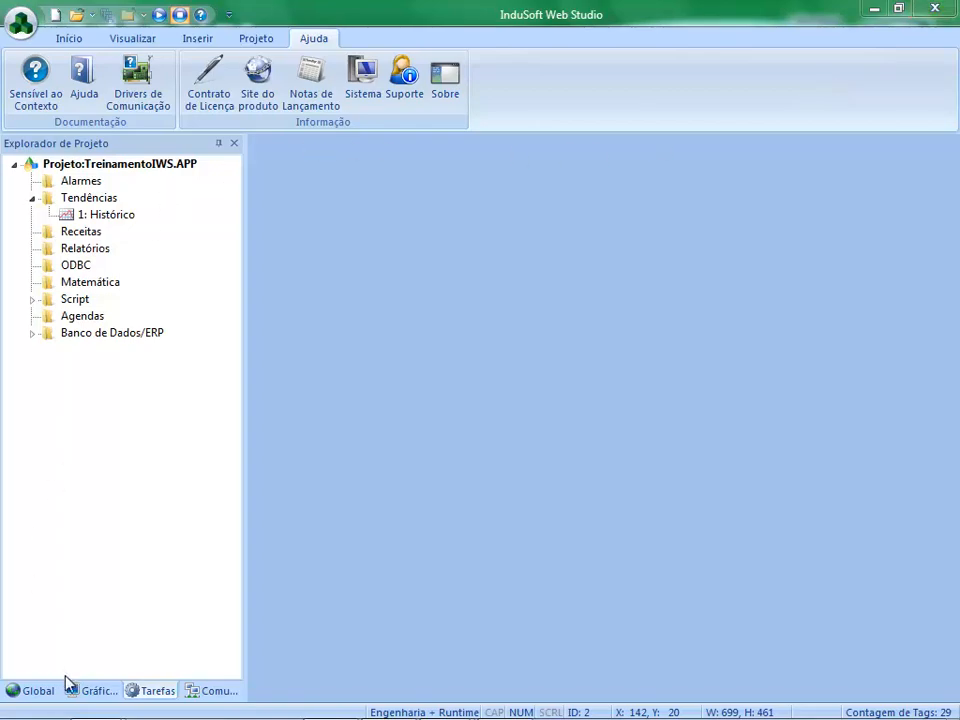
Open the Tendencia1 screen from the project's graphics and bring up the axes settings of its trend control.
{"action": "left_click", "coordinate": [70, 688]}
{"action": "double_click", "coordinate": [113, 333]}
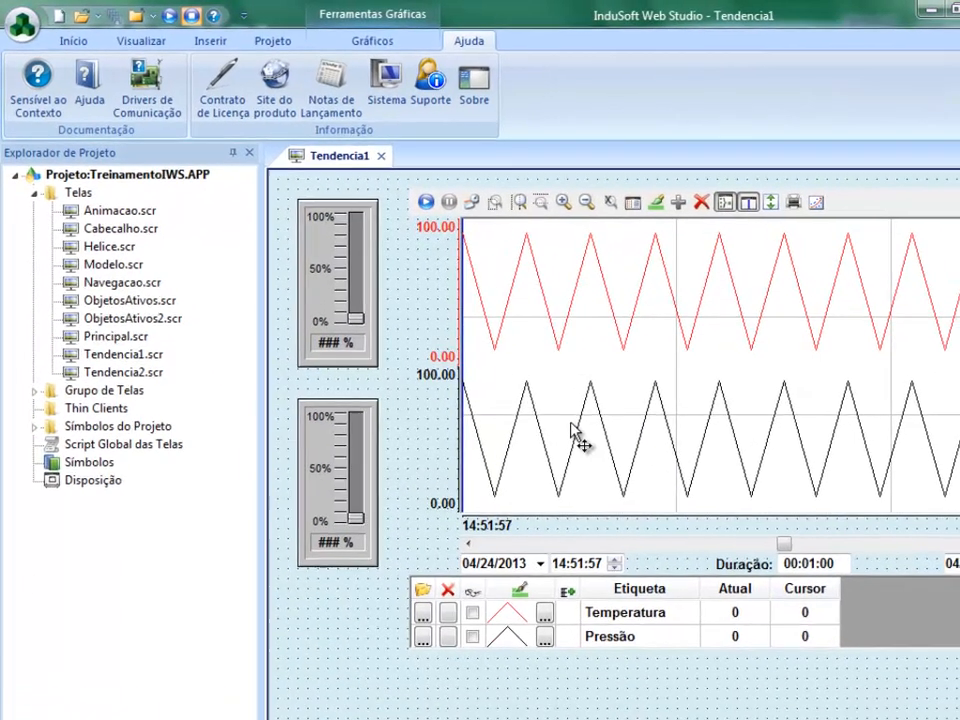
{"action": "double_click", "coordinate": [512, 383]}
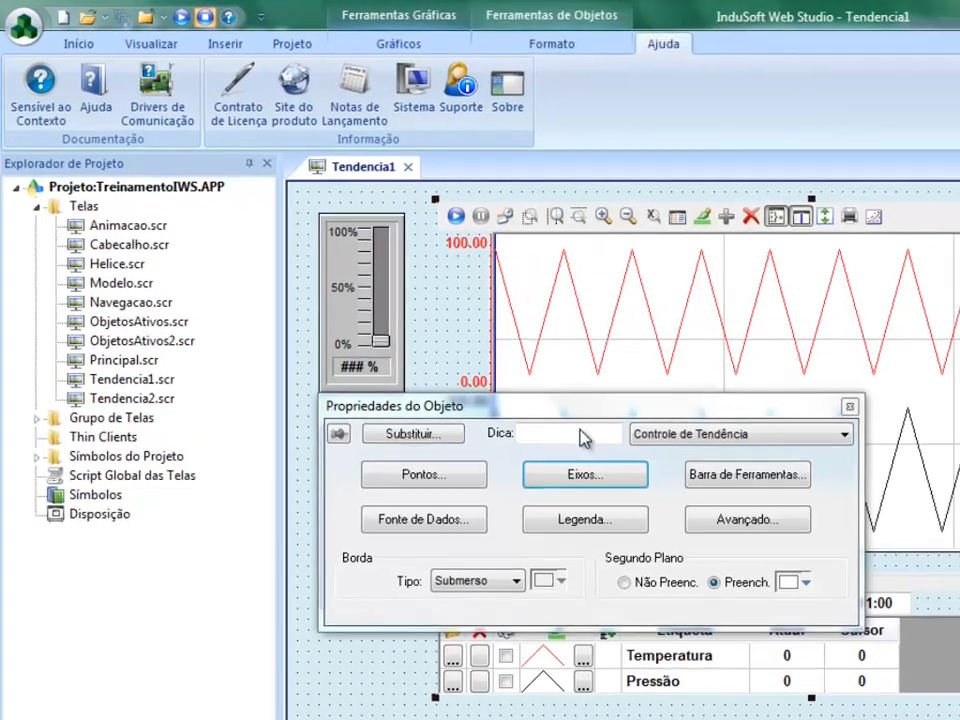
{"action": "left_click", "coordinate": [587, 477]}
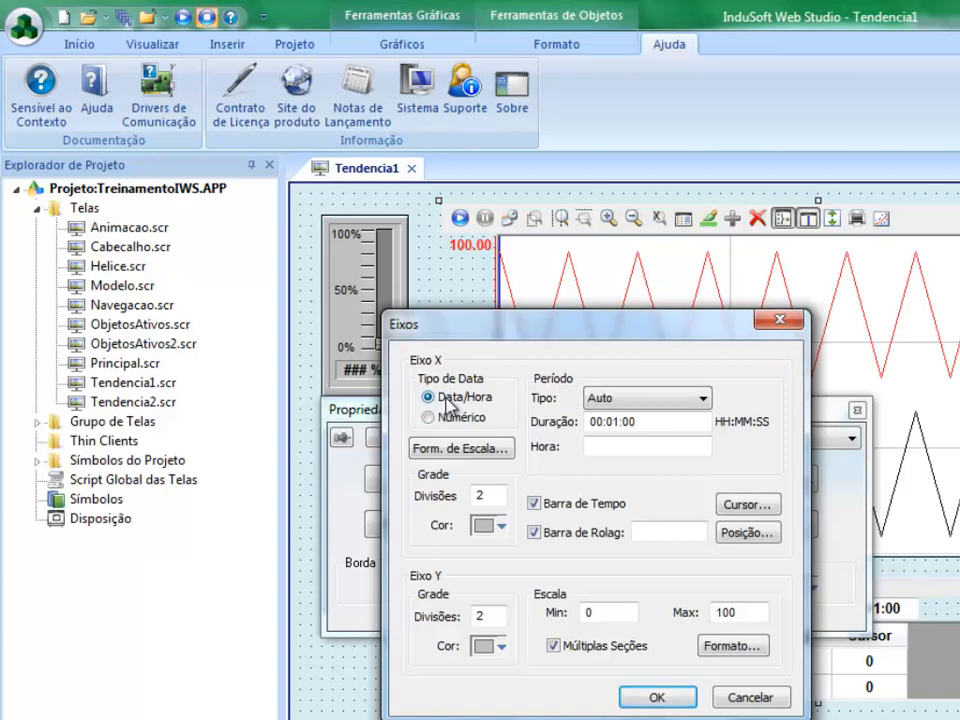
Try the Numérico data type for the X axis but decline the change, and check the X grid's colour choices.
{"action": "left_click", "coordinate": [428, 417]}
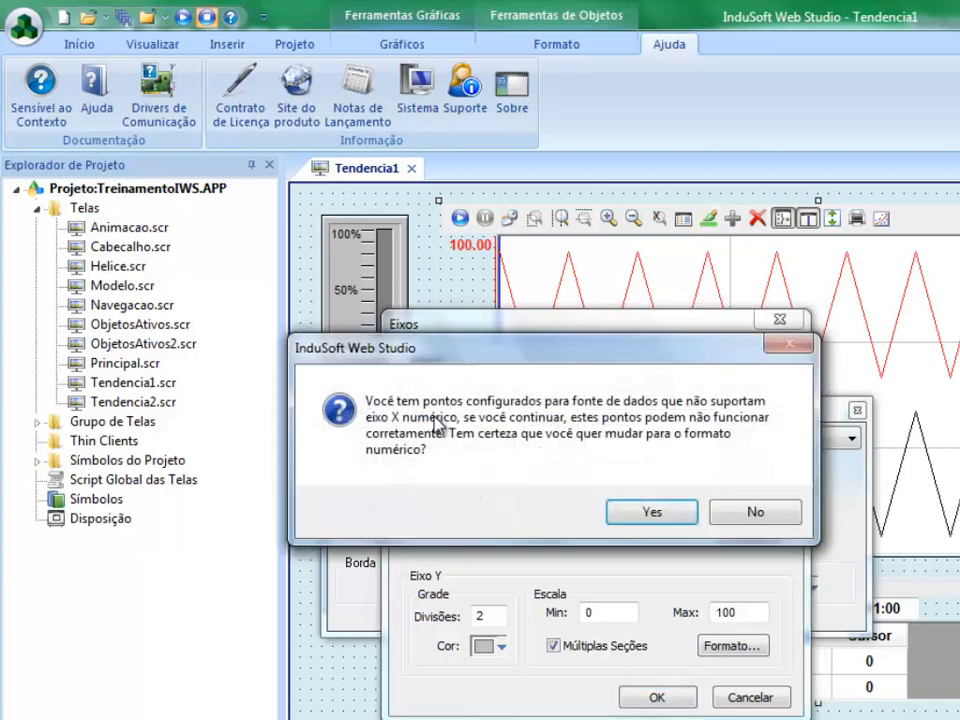
{"action": "left_click", "coordinate": [745, 512]}
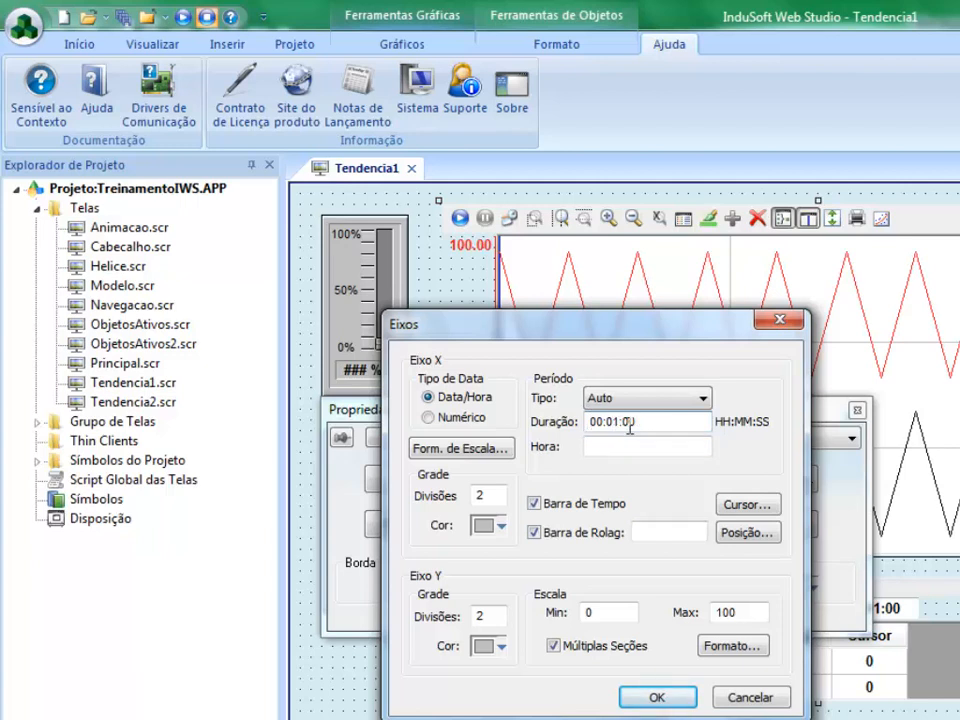
{"action": "left_click", "coordinate": [504, 533]}
{"action": "left_click", "coordinate": [506, 530]}
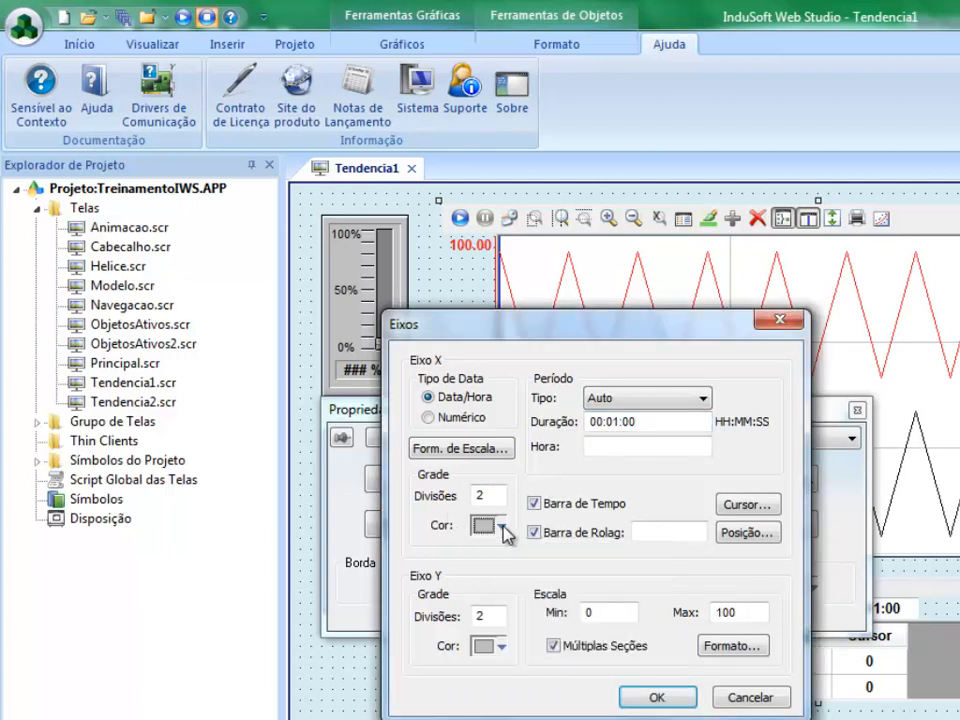
Review the trend control's cursor settings and Y-axis scale limits, leaving the axes settings without saving.
{"action": "left_click", "coordinate": [740, 505]}
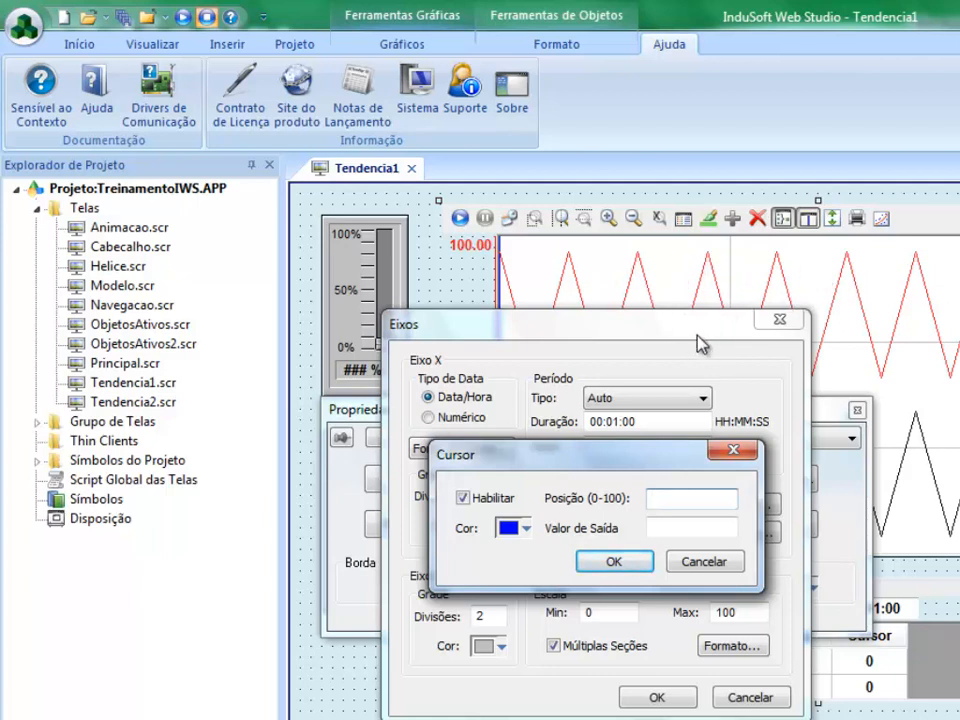
{"action": "left_click", "coordinate": [664, 526]}
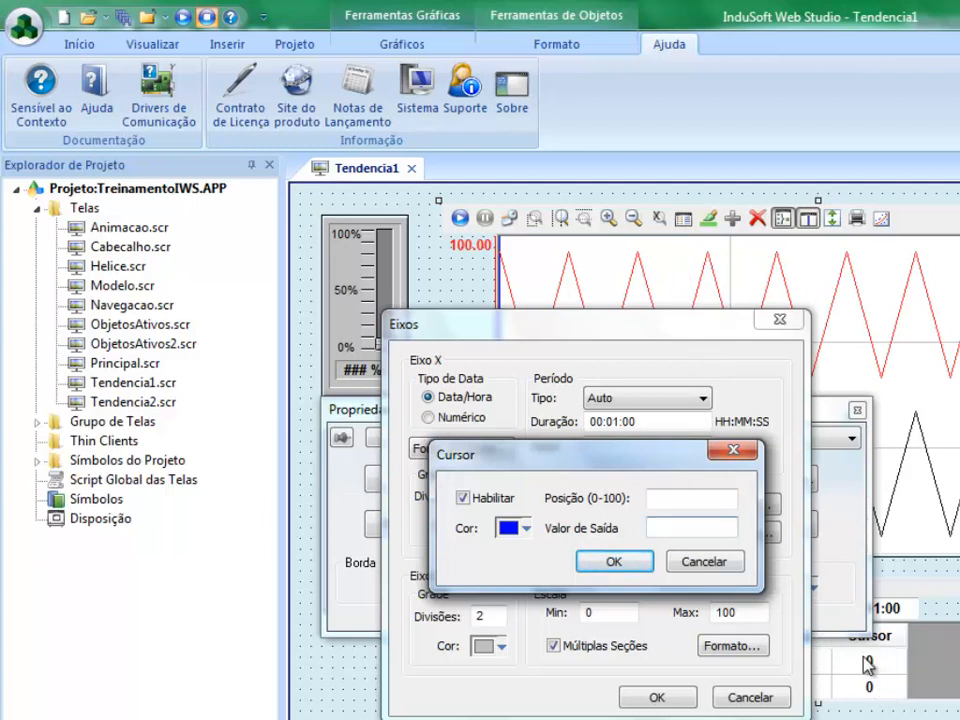
{"action": "left_click", "coordinate": [623, 563]}
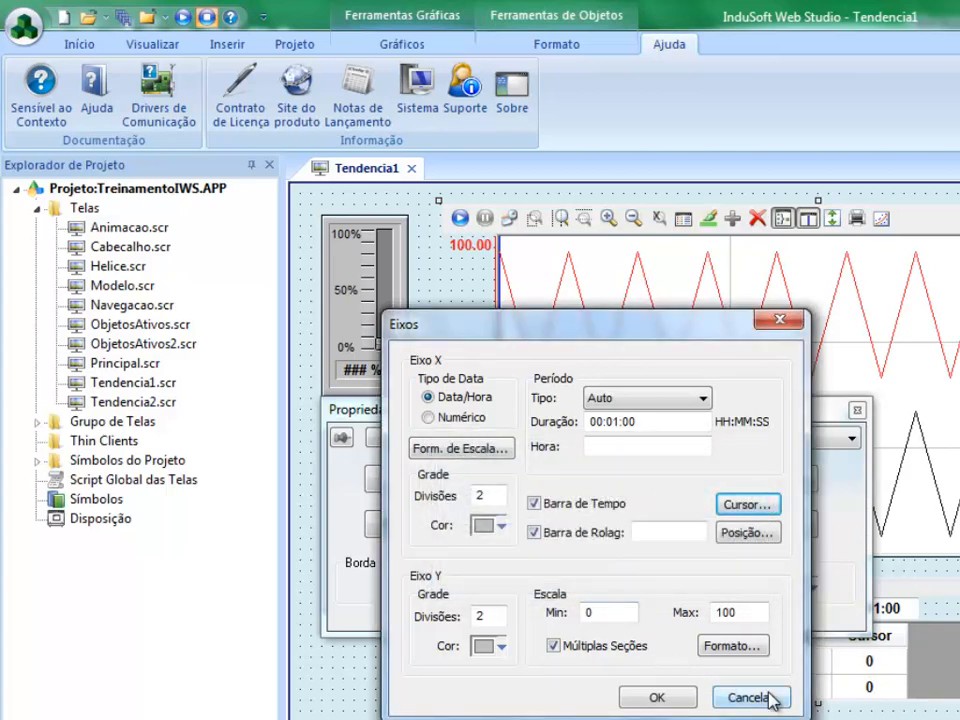
{"action": "left_click", "coordinate": [605, 612]}
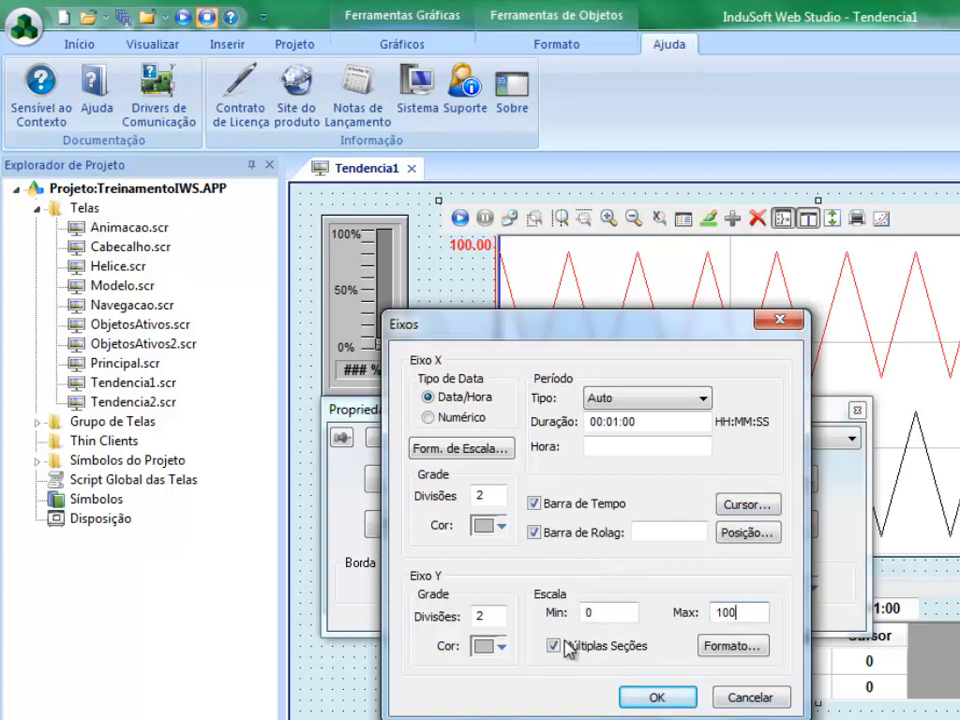
{"action": "left_click", "coordinate": [750, 697]}
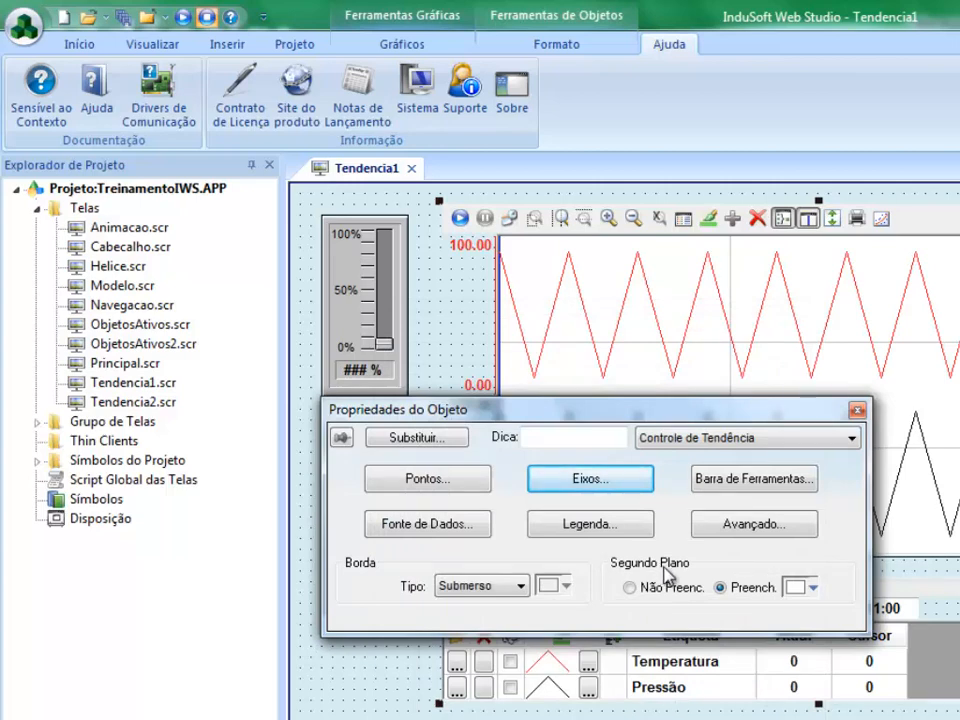
Set the fill type of the Temperatura point's pen style to Cor Sólida in the trend control's points.
{"action": "left_click", "coordinate": [451, 480]}
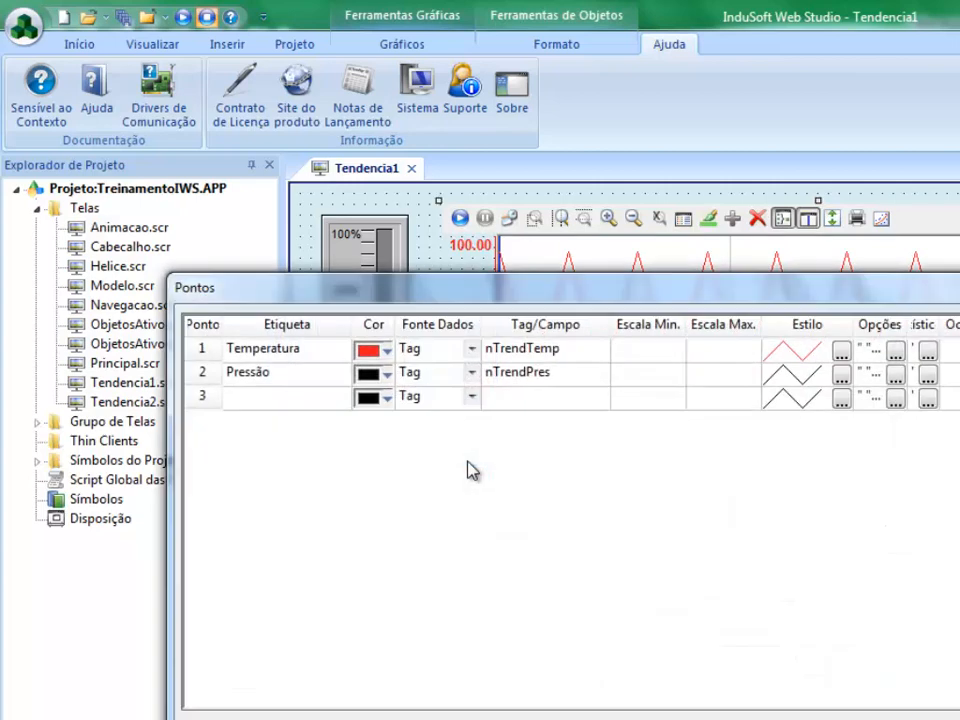
{"action": "left_click", "coordinate": [840, 353]}
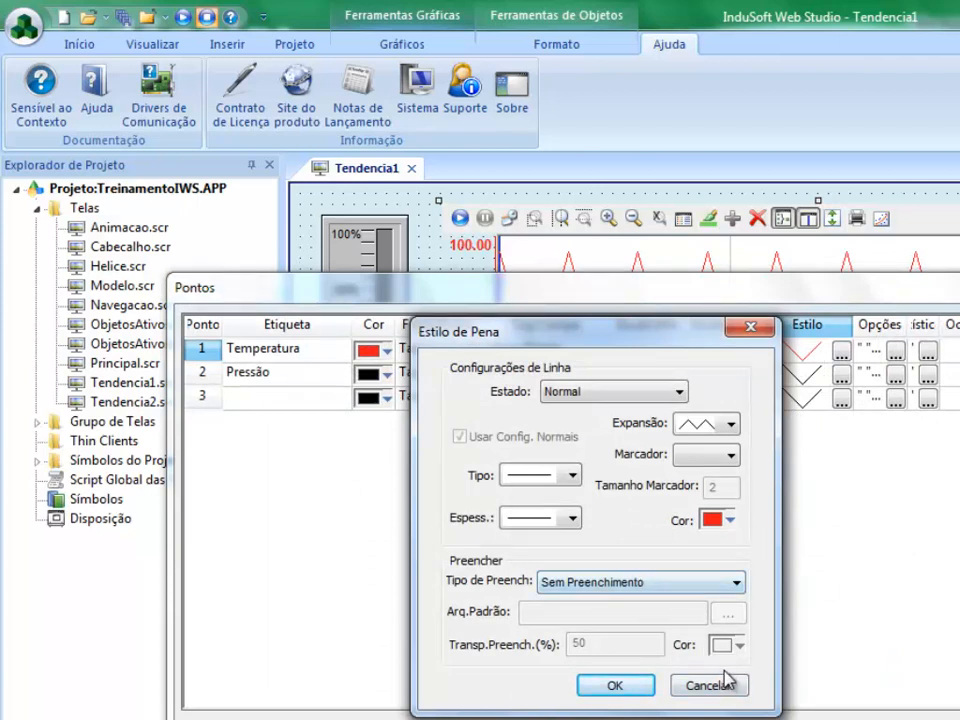
{"action": "left_click", "coordinate": [738, 584]}
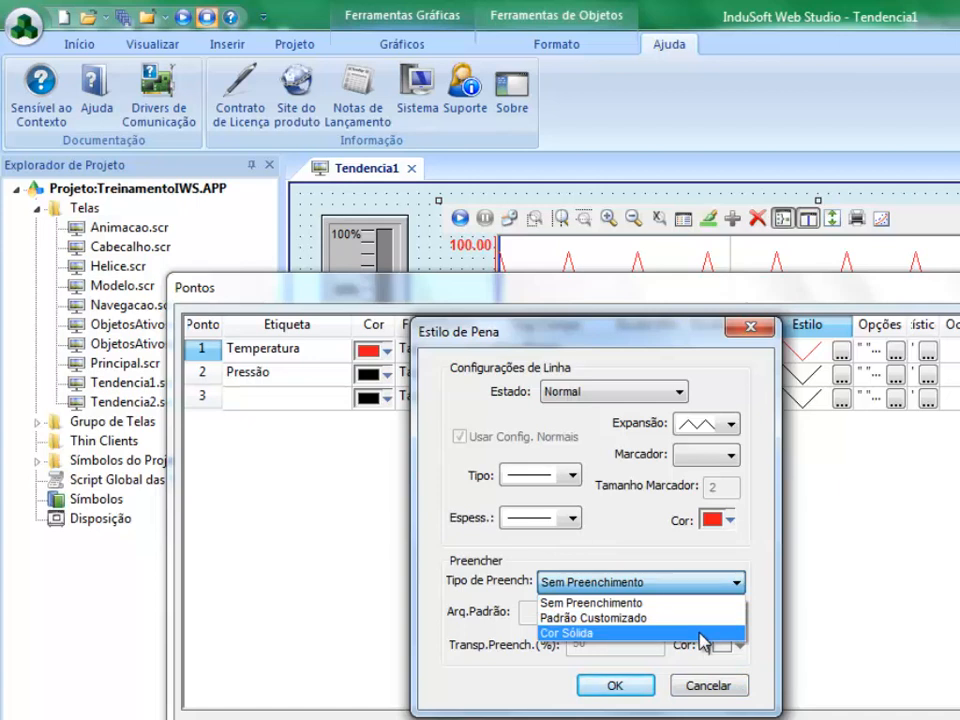
{"action": "left_click", "coordinate": [703, 634]}
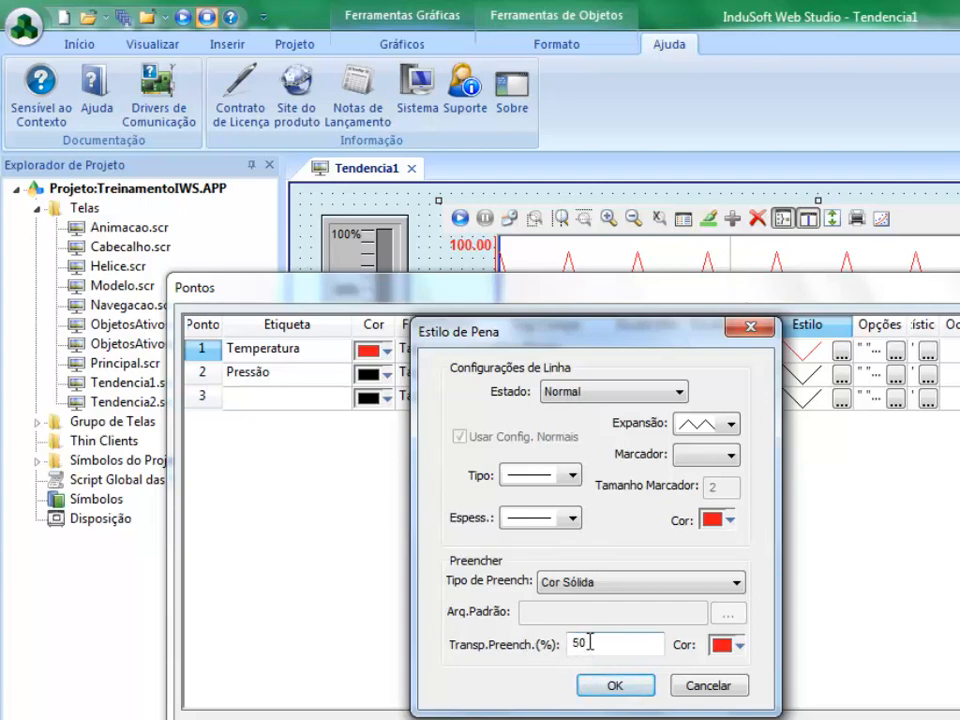
{"action": "left_click", "coordinate": [616, 685]}
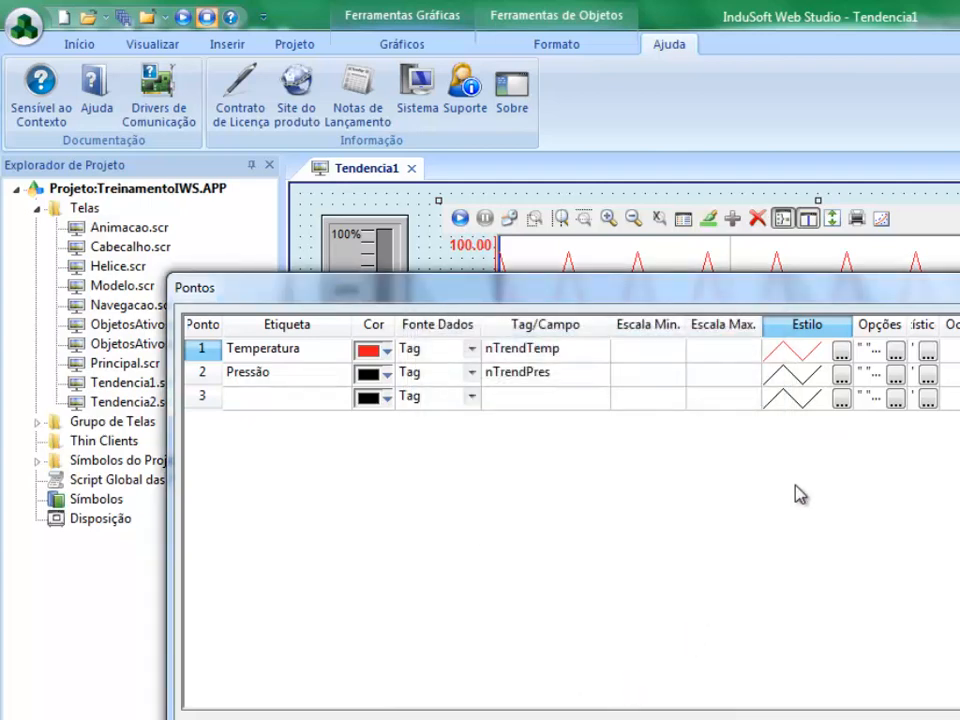
Set the Pressão point's pen fill type to Padrão Customizado with the Grid_36x36 bitmap, accepting its location outside the web folder.
{"action": "left_click", "coordinate": [841, 375]}
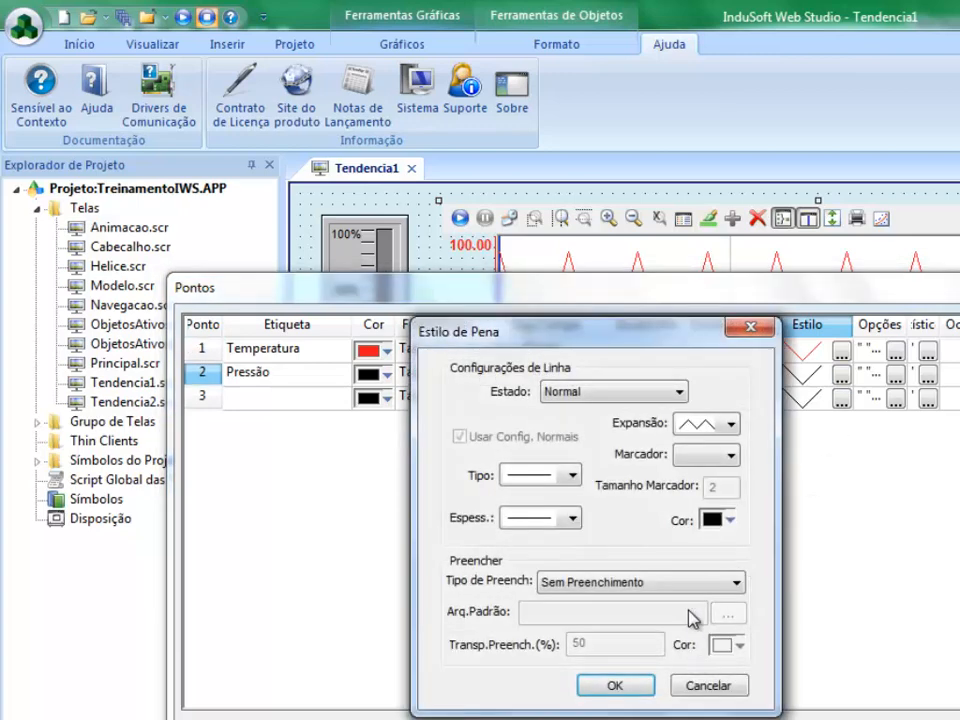
{"action": "left_click", "coordinate": [693, 584]}
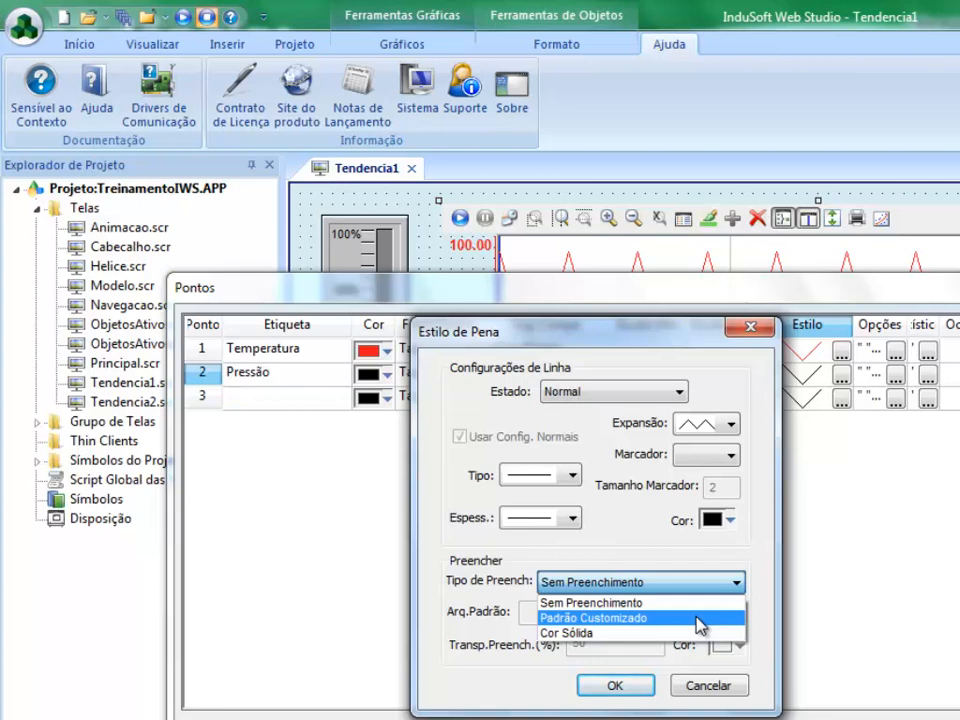
{"action": "left_click", "coordinate": [697, 620]}
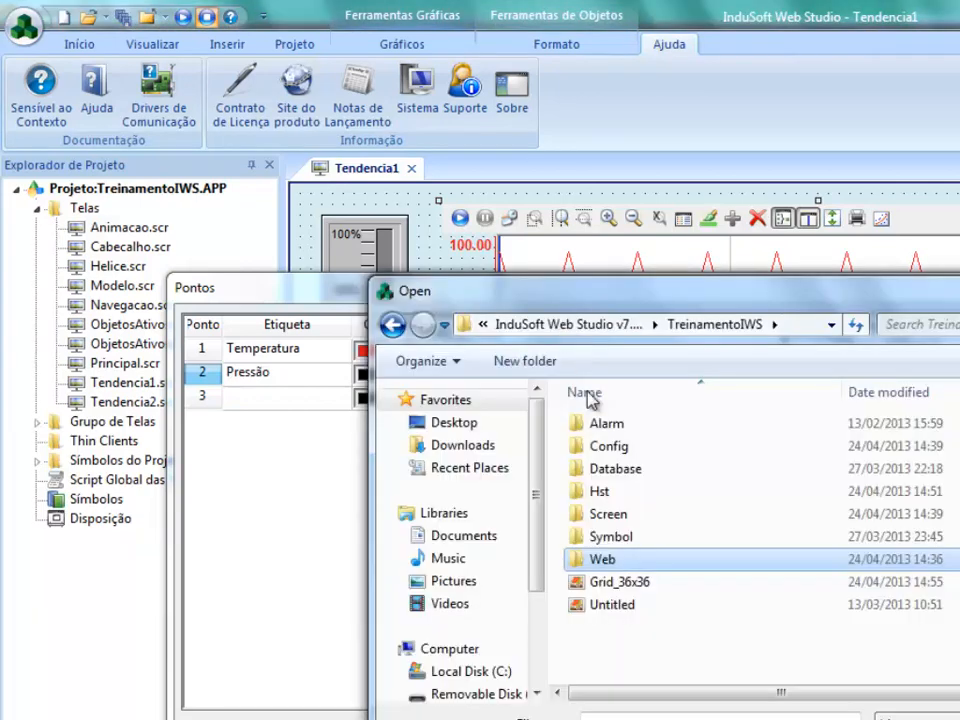
{"action": "left_click", "coordinate": [628, 585]}
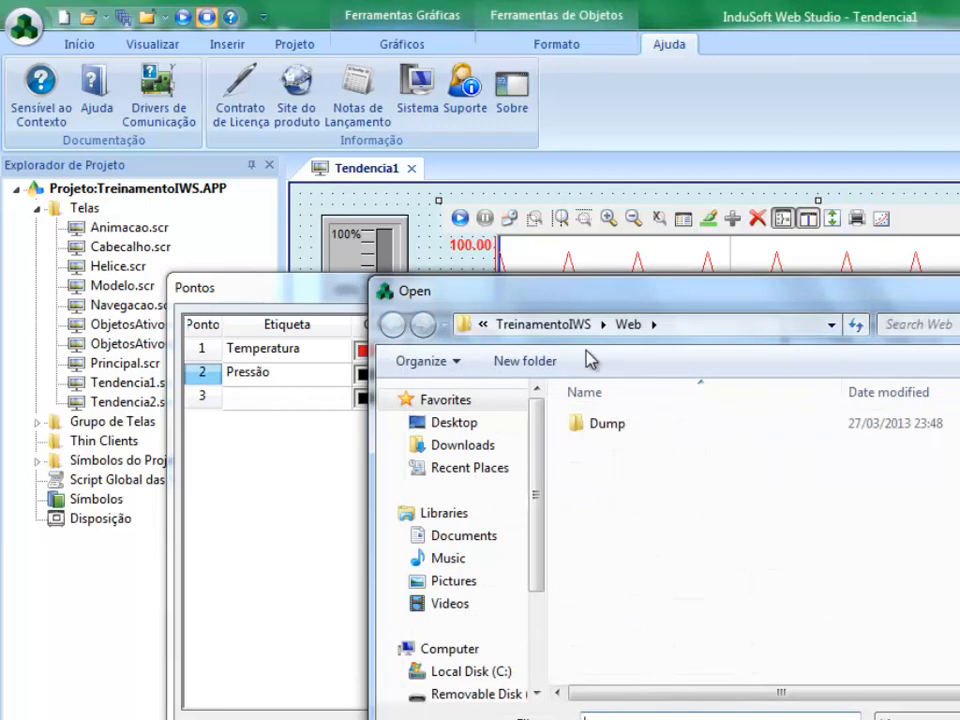
{"action": "left_click", "coordinate": [549, 328]}
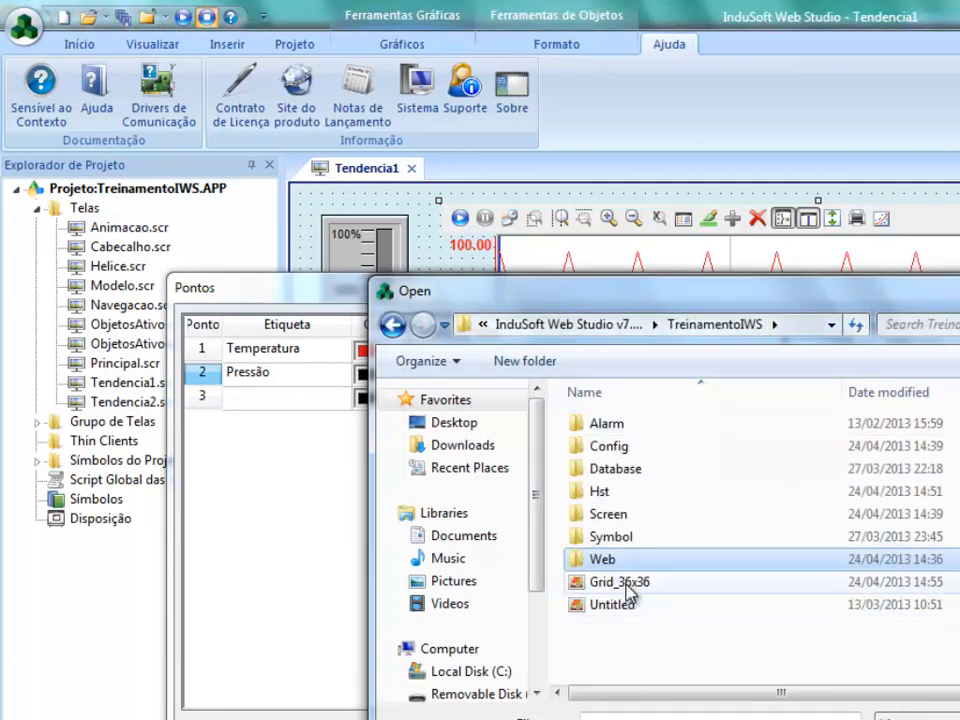
{"action": "left_click", "coordinate": [628, 586]}
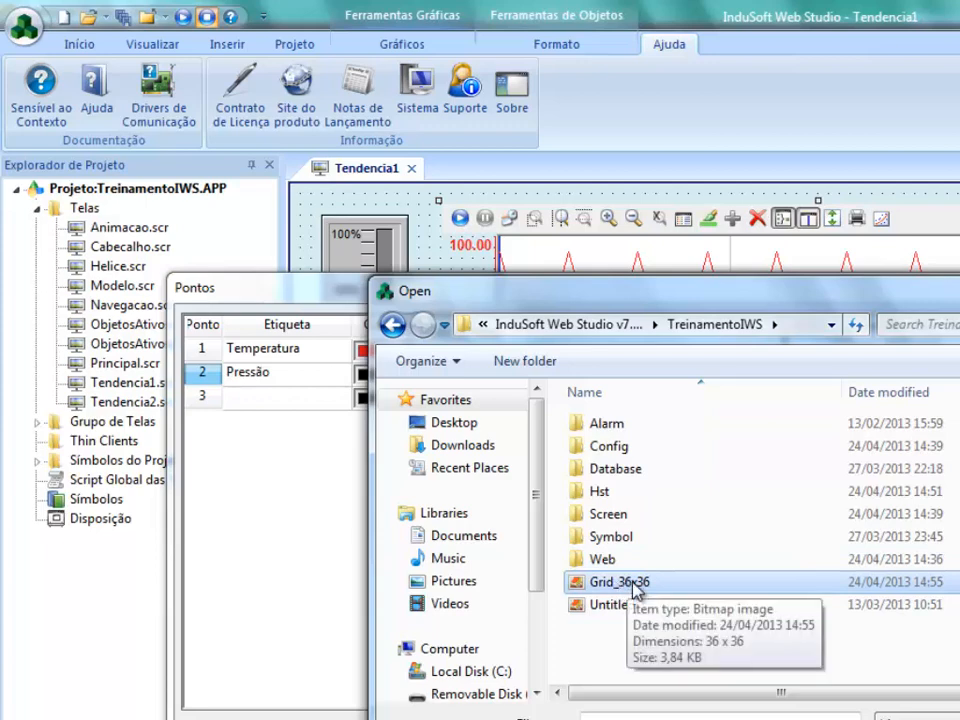
{"action": "double_click", "coordinate": [620, 582]}
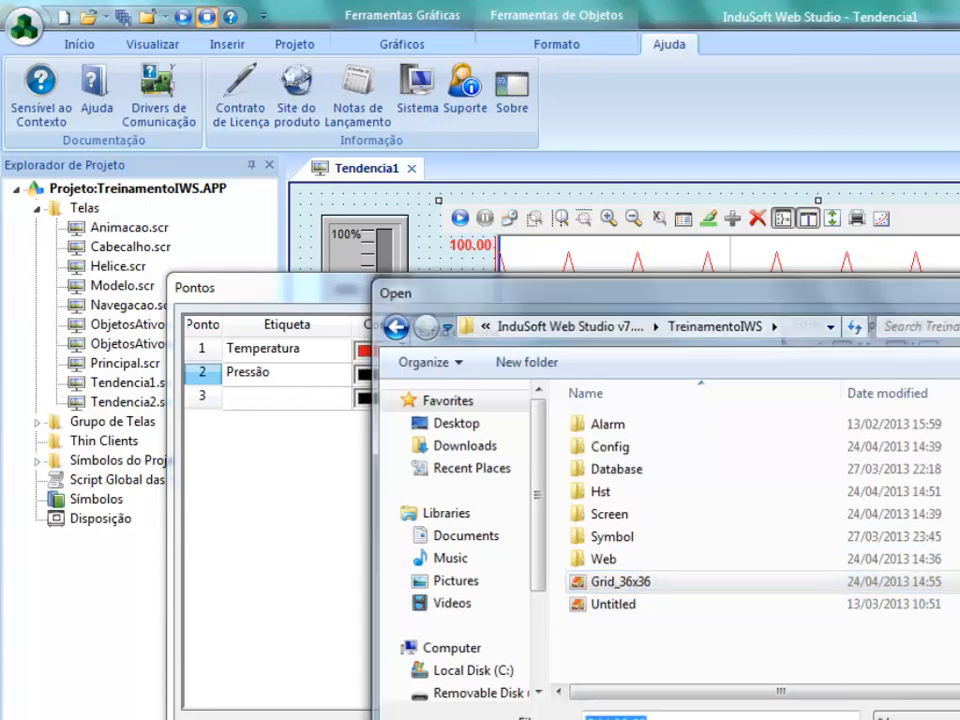
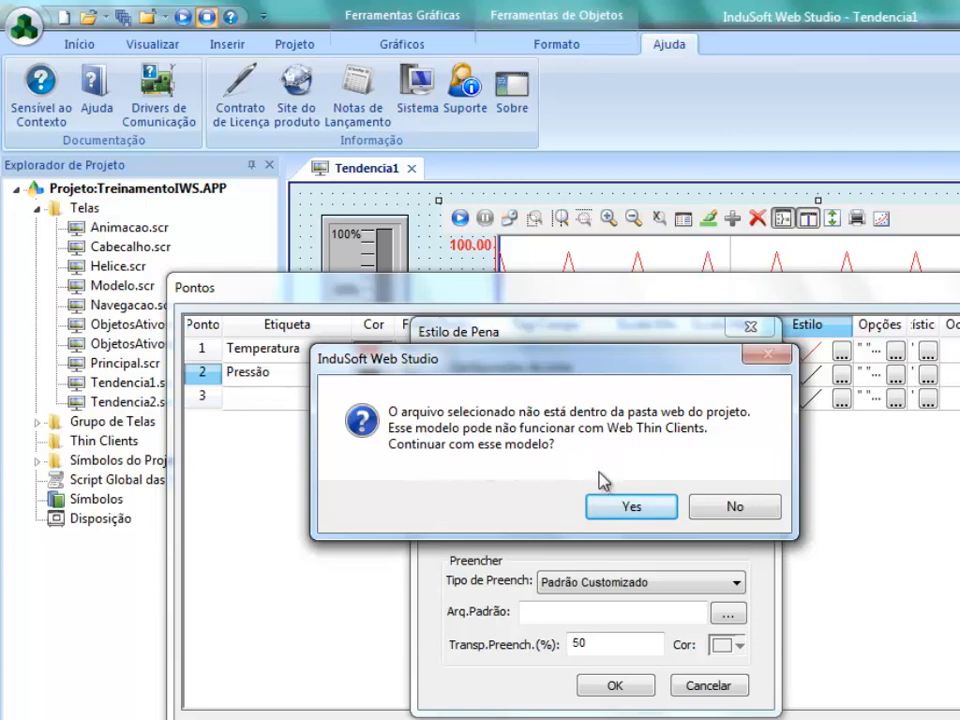
{"action": "left_click", "coordinate": [627, 508]}
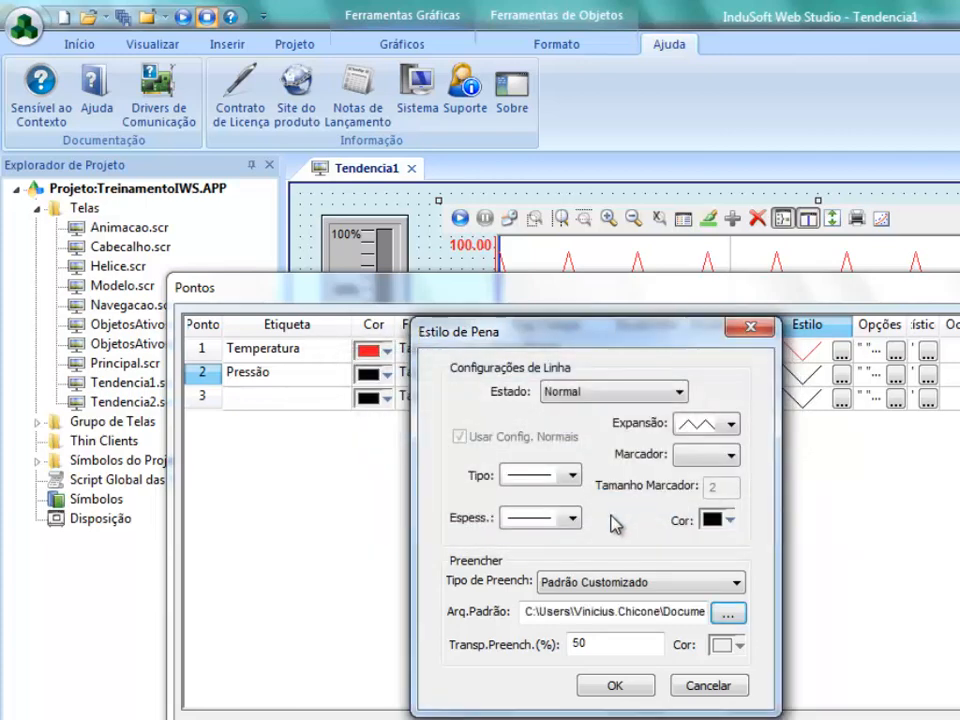
{"action": "left_click", "coordinate": [615, 687]}
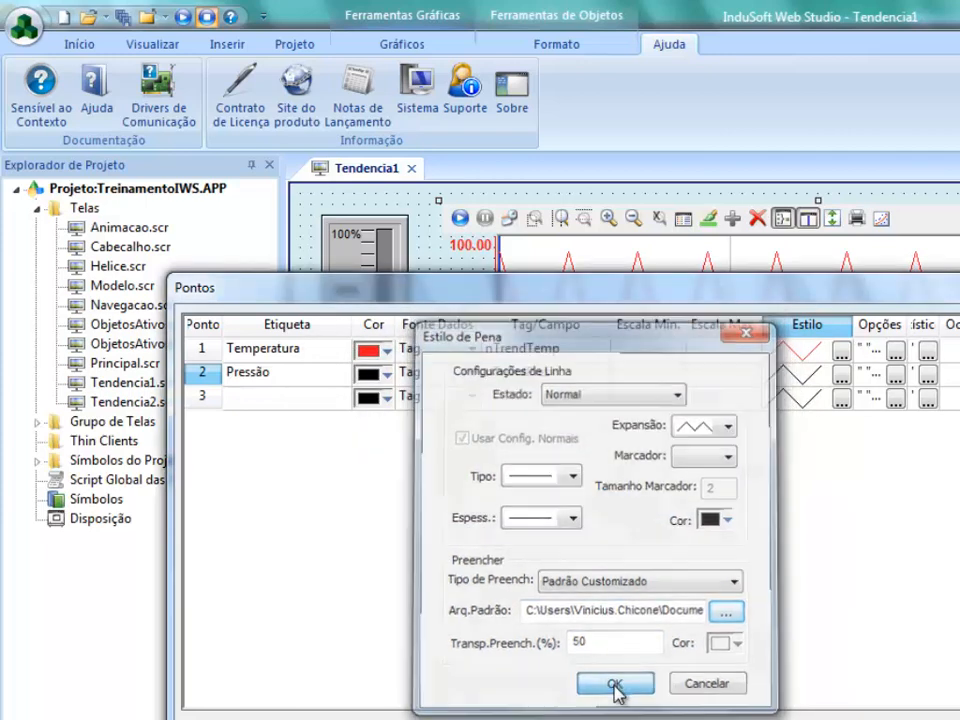
Review the Pressão pen style's fill settings, accept the points, and close the Tendencia1 screen with its changes saved.
{"action": "left_click", "coordinate": [842, 378]}
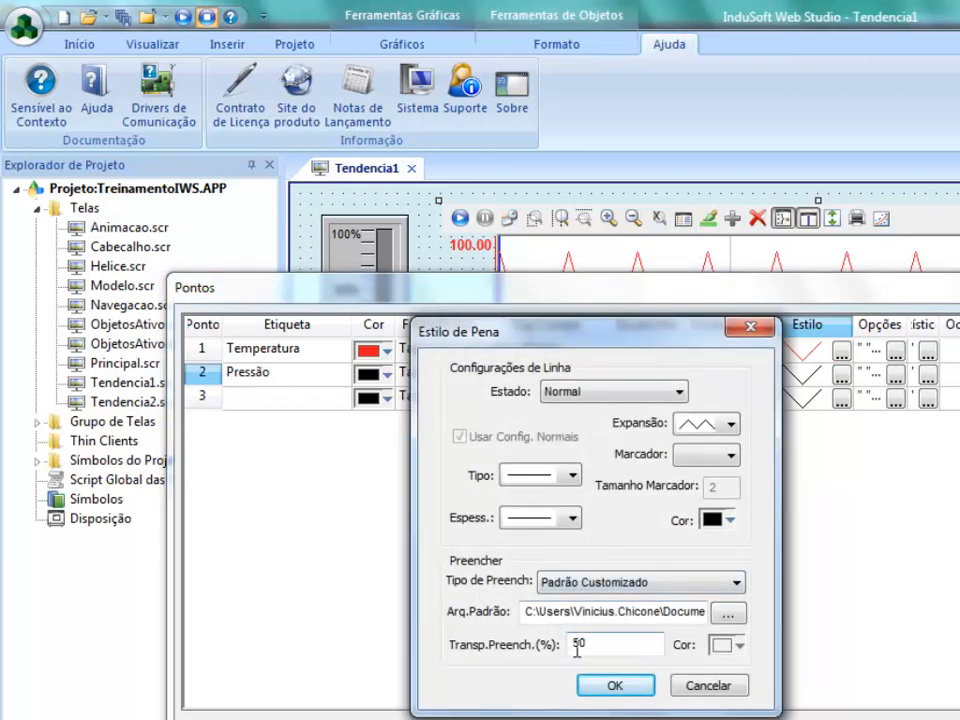
{"action": "left_click", "coordinate": [616, 688]}
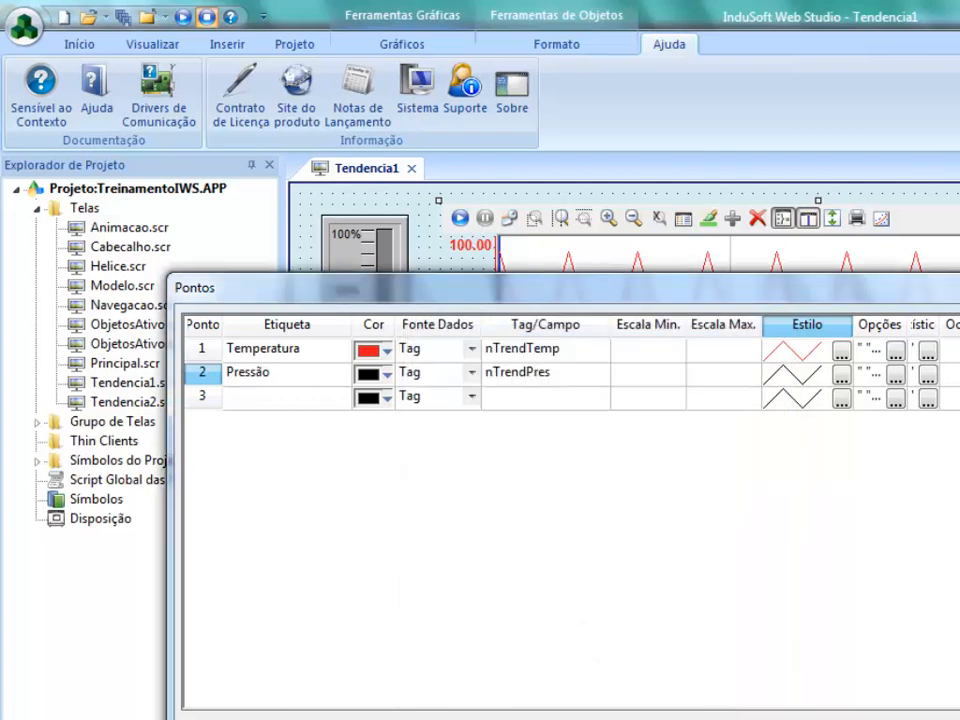
{"action": "key", "text": "Return"}
{"action": "left_click", "coordinate": [359, 678]}
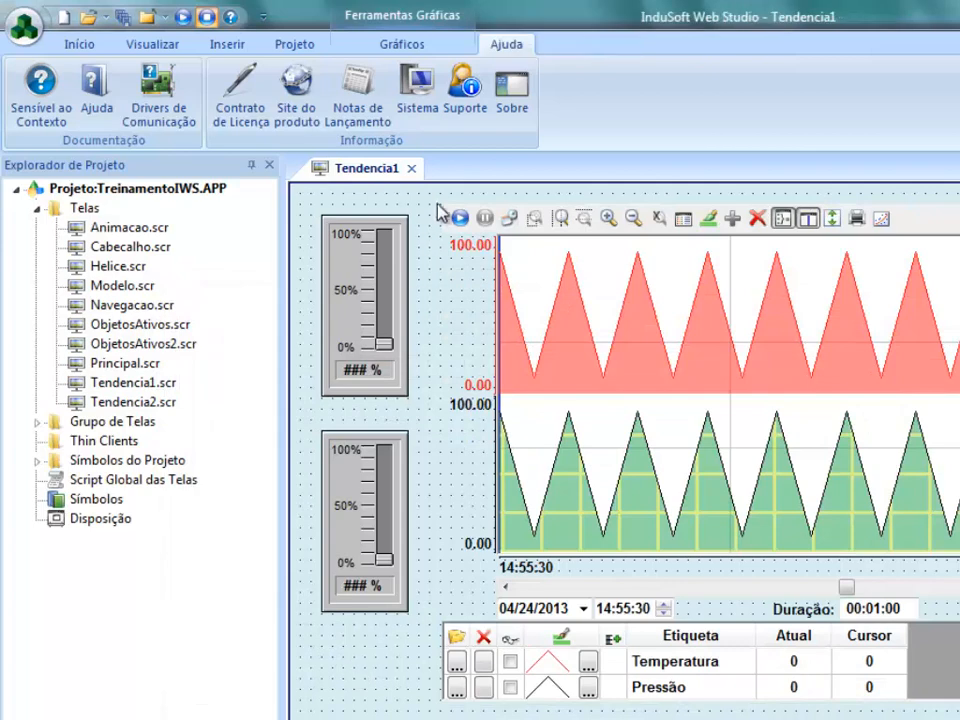
{"action": "left_click", "coordinate": [411, 168]}
{"action": "left_click", "coordinate": [440, 496]}
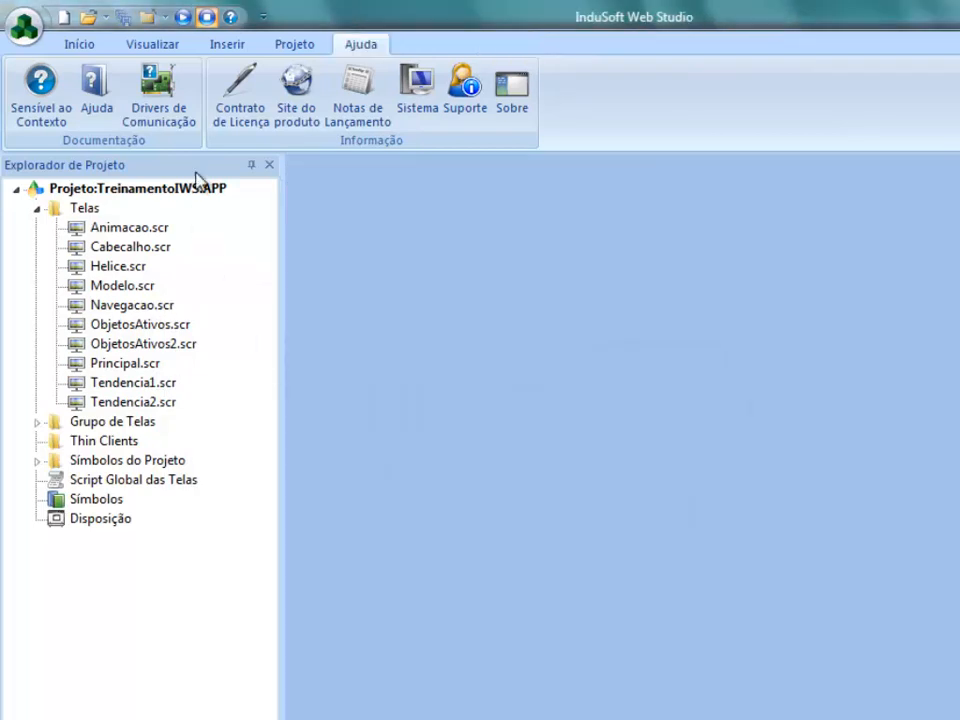
Run the project locally and switch to the Trend1 screen.
{"action": "left_click", "coordinate": [84, 50]}
{"action": "left_click", "coordinate": [232, 72]}
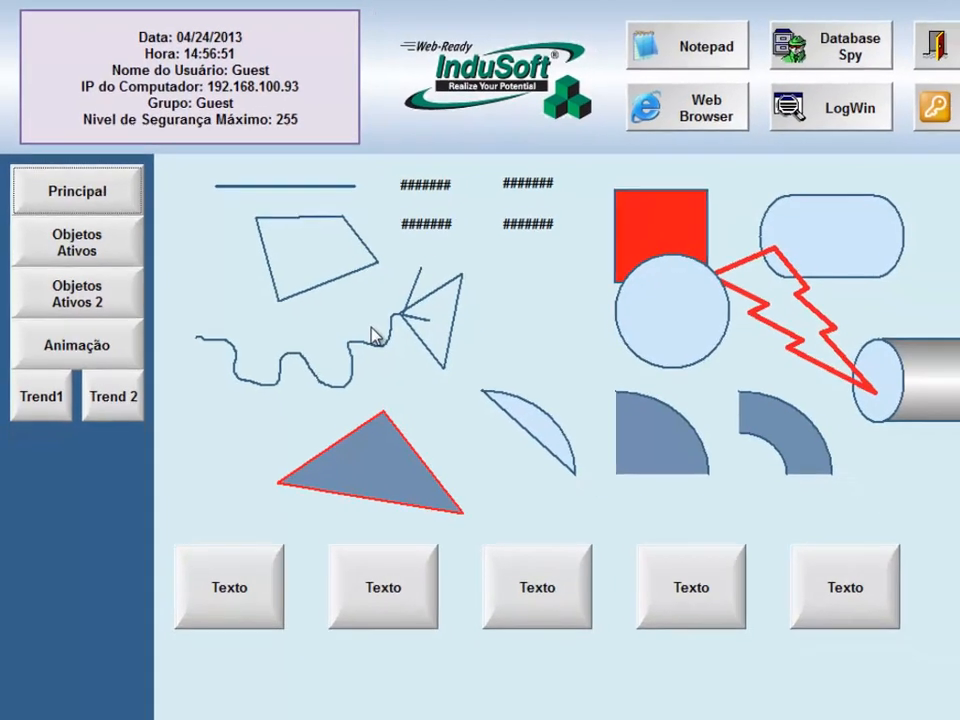
{"action": "left_click", "coordinate": [44, 368]}
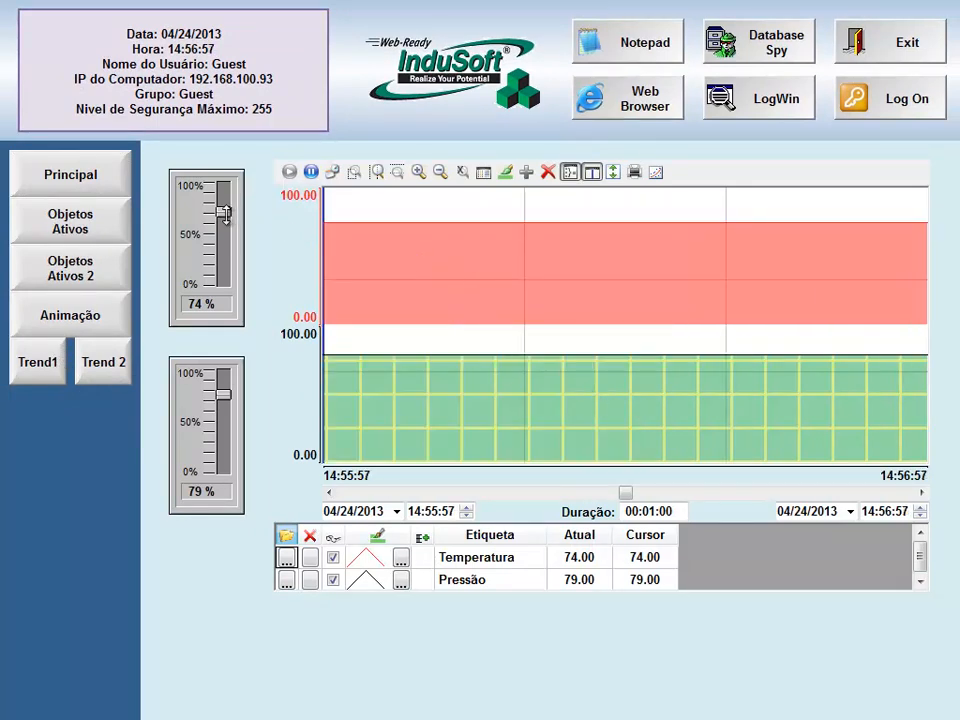
Vary the two sliders, ending at 94 % and 80 %, and pause the trend with both pens overlaid on a single scale.
{"action": "mouse_move", "coordinate": [223, 211]}
{"action": "left_mouse_down"}
{"action": "mouse_move", "coordinate": [224, 196]}
{"action": "mouse_move", "coordinate": [220, 276]}
{"action": "mouse_move", "coordinate": [236, 203]}
{"action": "left_mouse_up"}
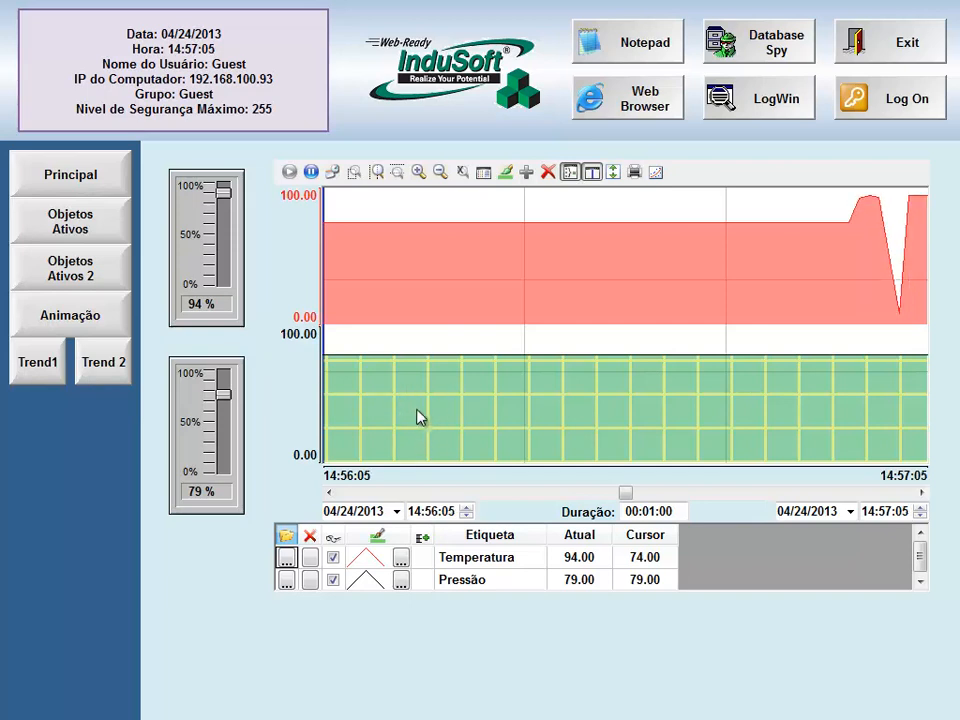
{"action": "mouse_move", "coordinate": [223, 396]}
{"action": "left_mouse_down"}
{"action": "mouse_move", "coordinate": [223, 387]}
{"action": "mouse_move", "coordinate": [222, 459]}
{"action": "mouse_move", "coordinate": [226, 396]}
{"action": "left_mouse_up"}
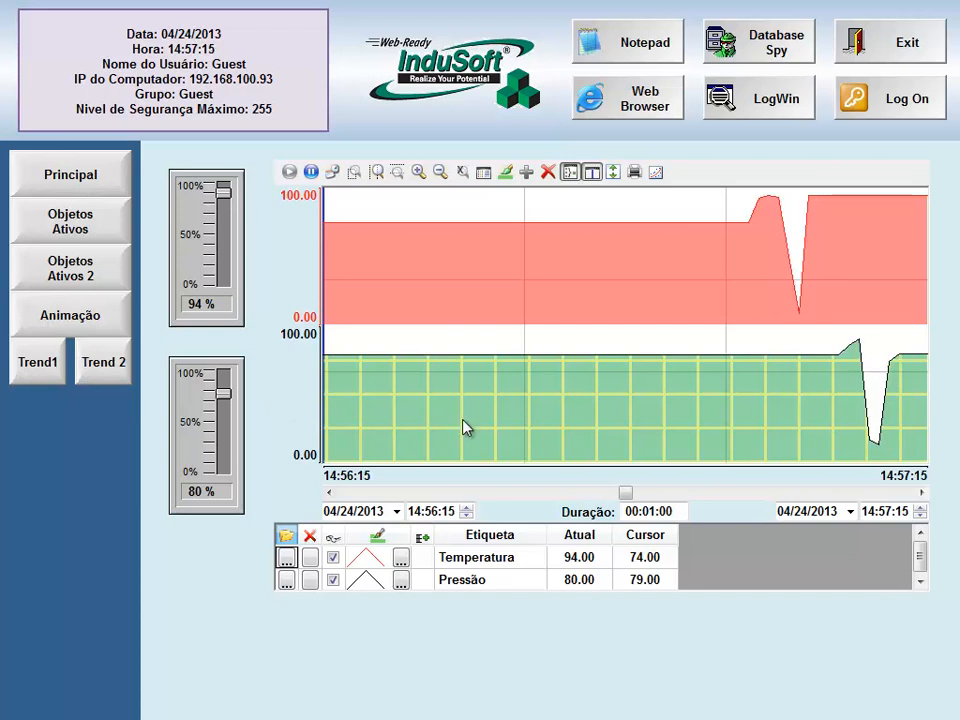
{"action": "left_click", "coordinate": [570, 173]}
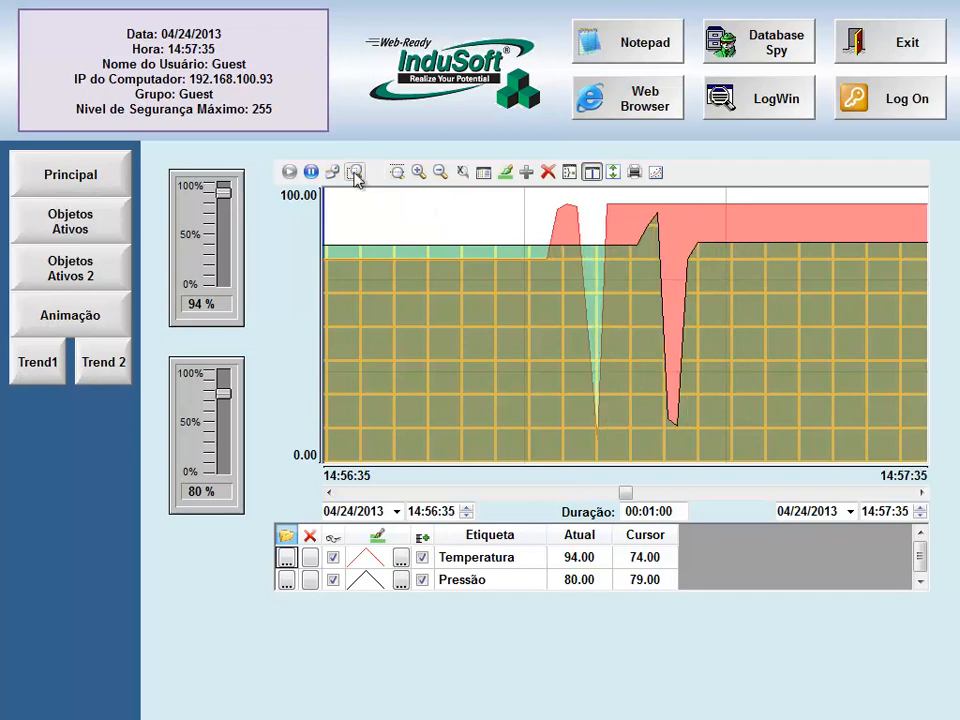
{"action": "left_click", "coordinate": [311, 173]}
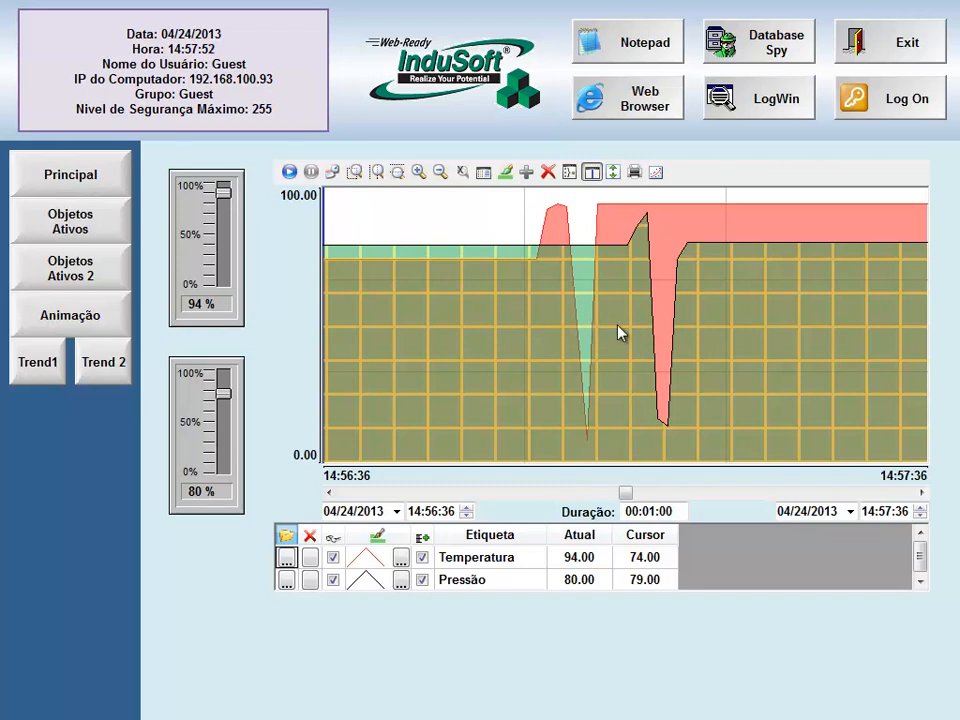
Exit the running project and bring up the points settings of the trend control on the Tendencia1 screen.
{"action": "left_click", "coordinate": [858, 45]}
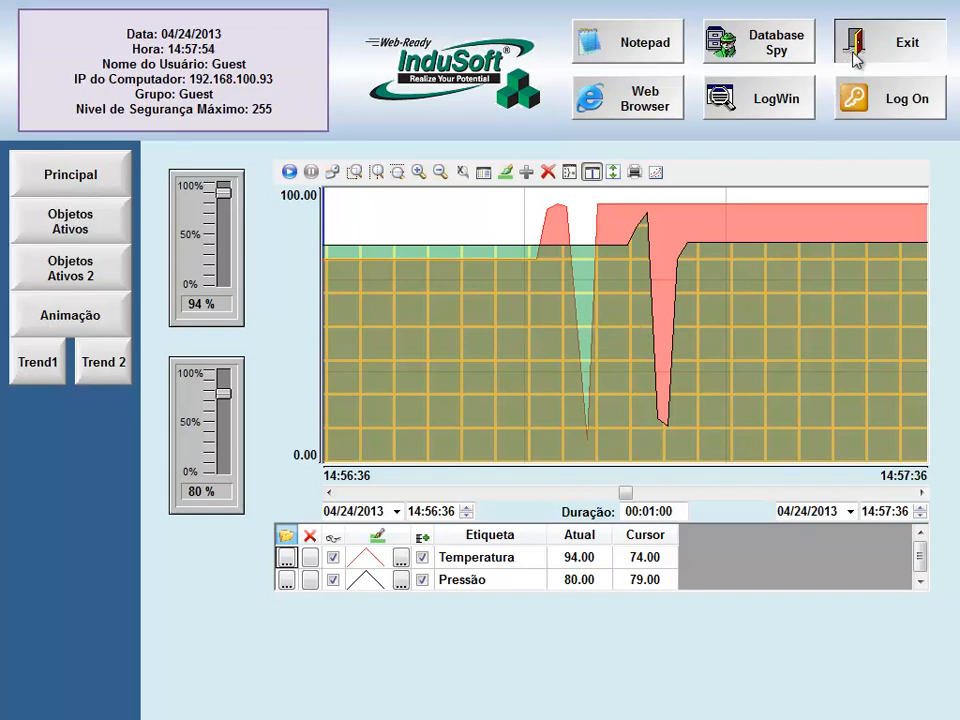
{"action": "left_click", "coordinate": [491, 425]}
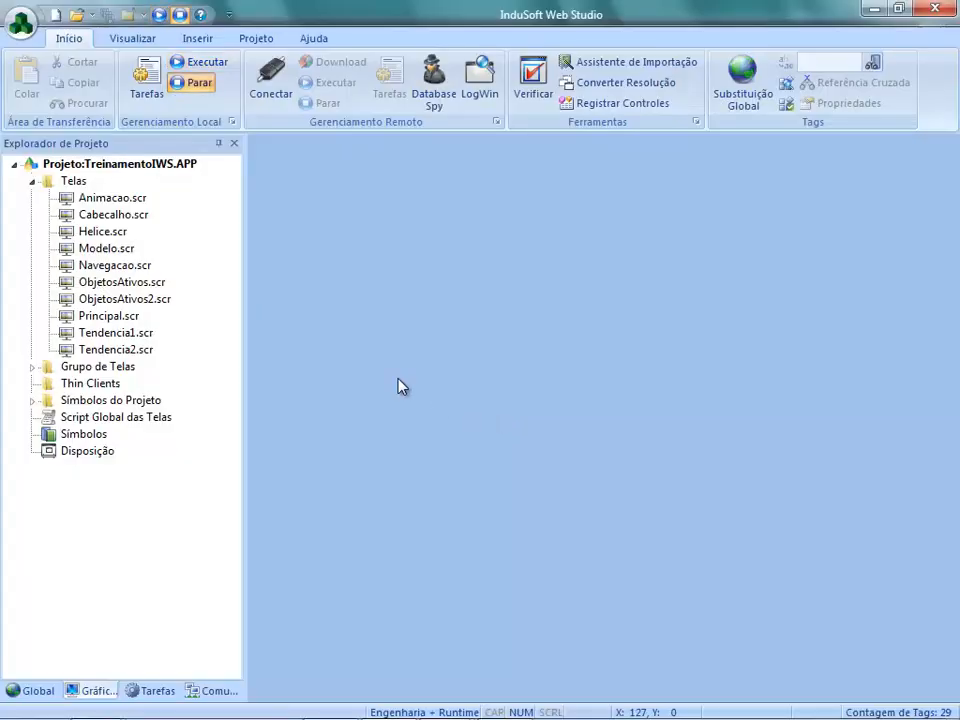
{"action": "double_click", "coordinate": [130, 333]}
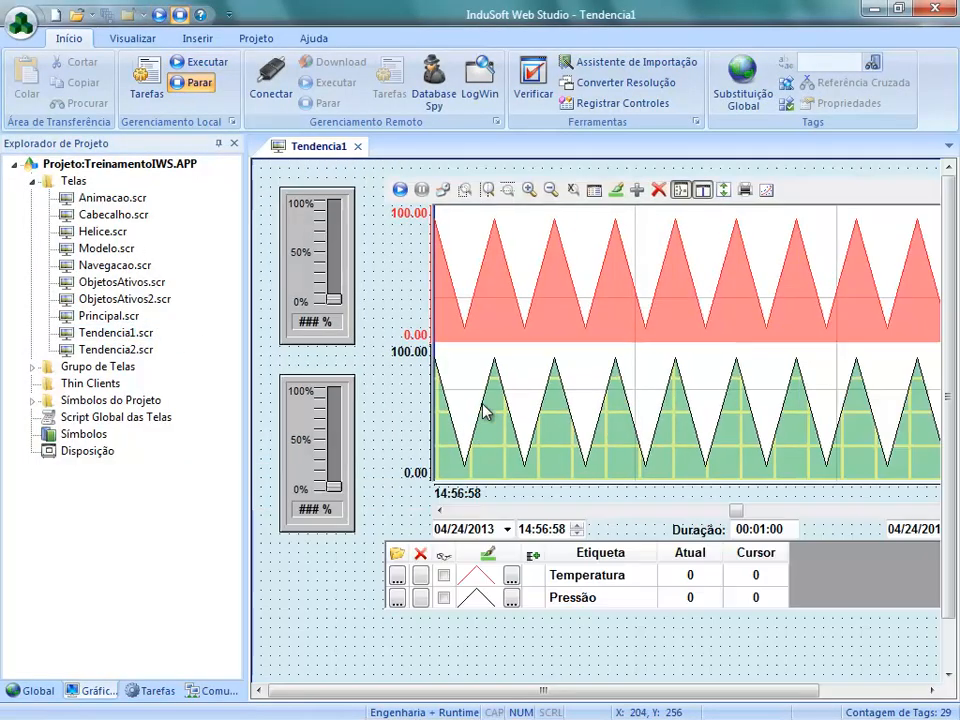
{"action": "left_click", "coordinate": [537, 384]}
{"action": "double_click", "coordinate": [537, 384]}
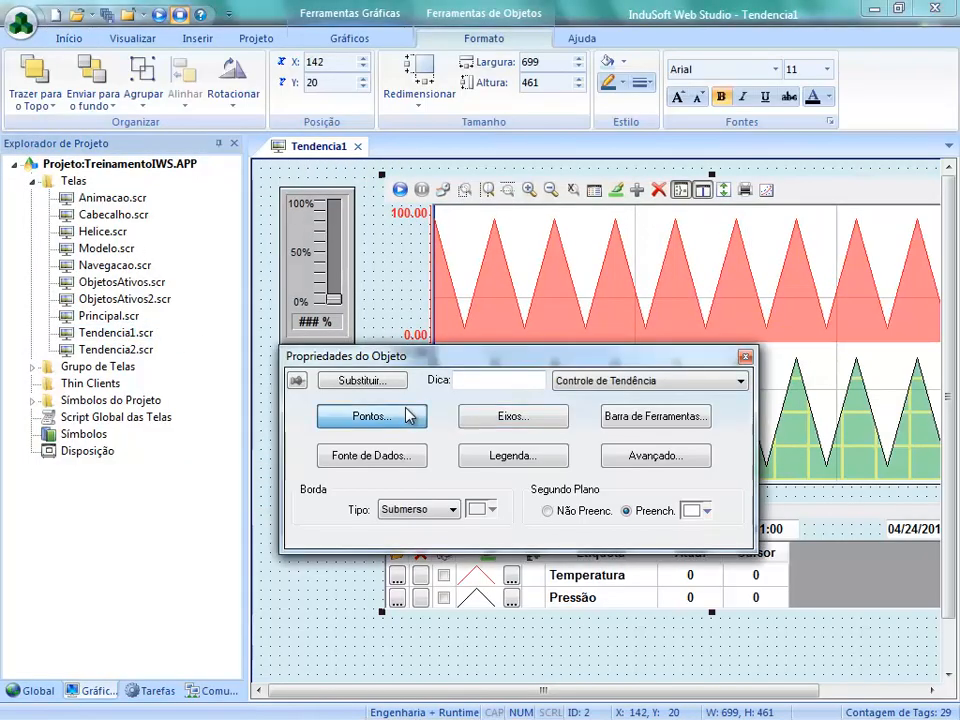
{"action": "left_click", "coordinate": [414, 410]}
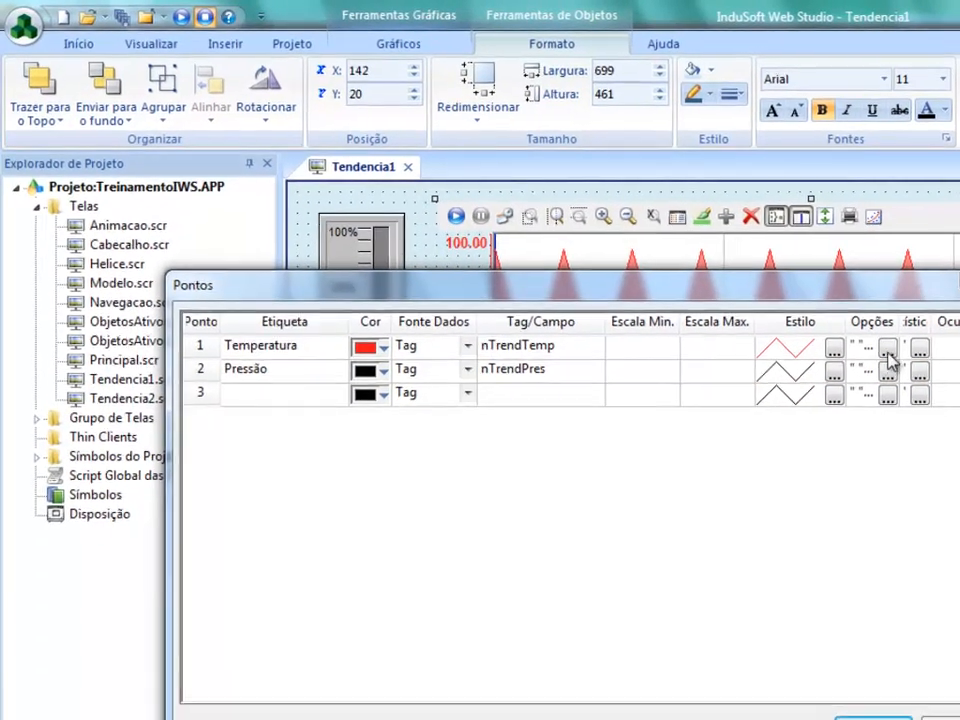
Set the Pressão point's X-axis offset to nOffset, creating it as an Inteira tag with Servidor scope, and accept the points settings.
{"action": "left_click", "coordinate": [779, 326]}
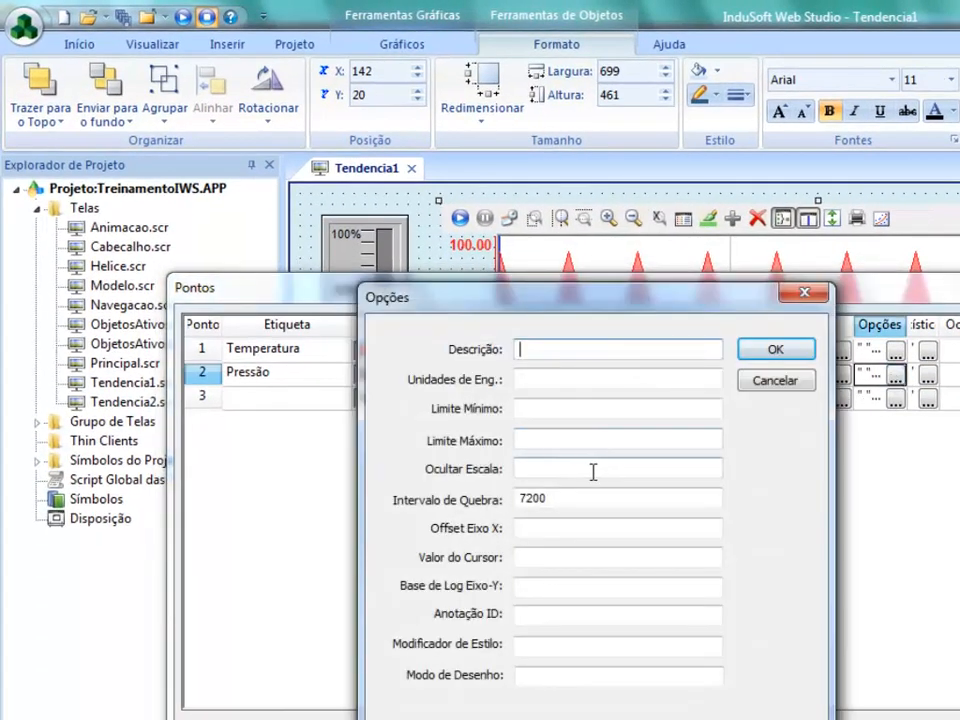
{"action": "left_click", "coordinate": [554, 528]}
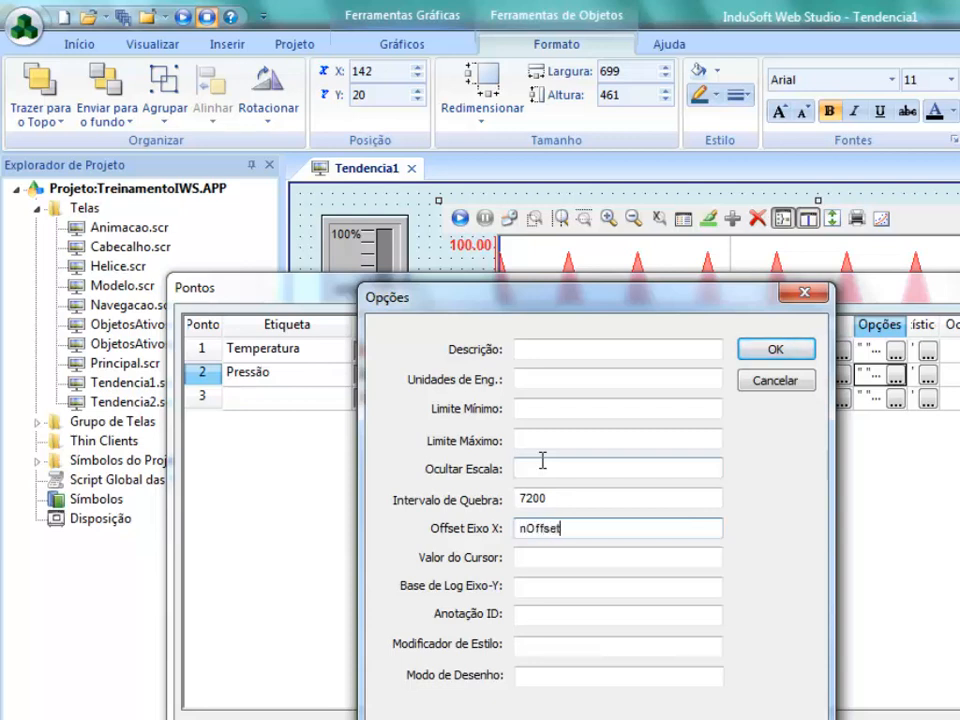
{"action": "left_click", "coordinate": [543, 470]}
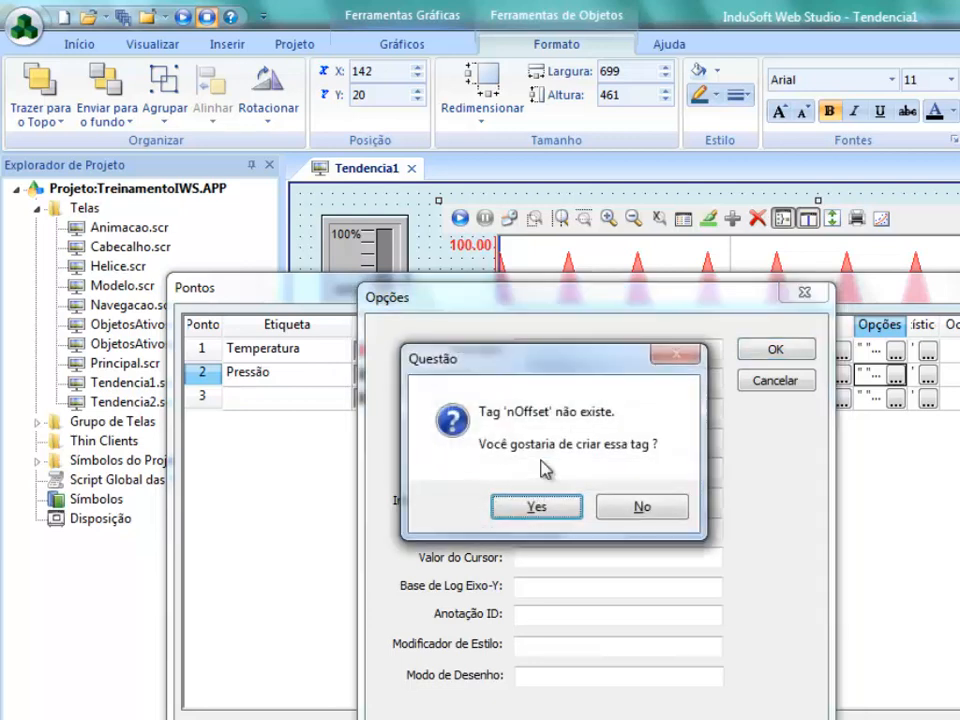
{"action": "left_click", "coordinate": [533, 505]}
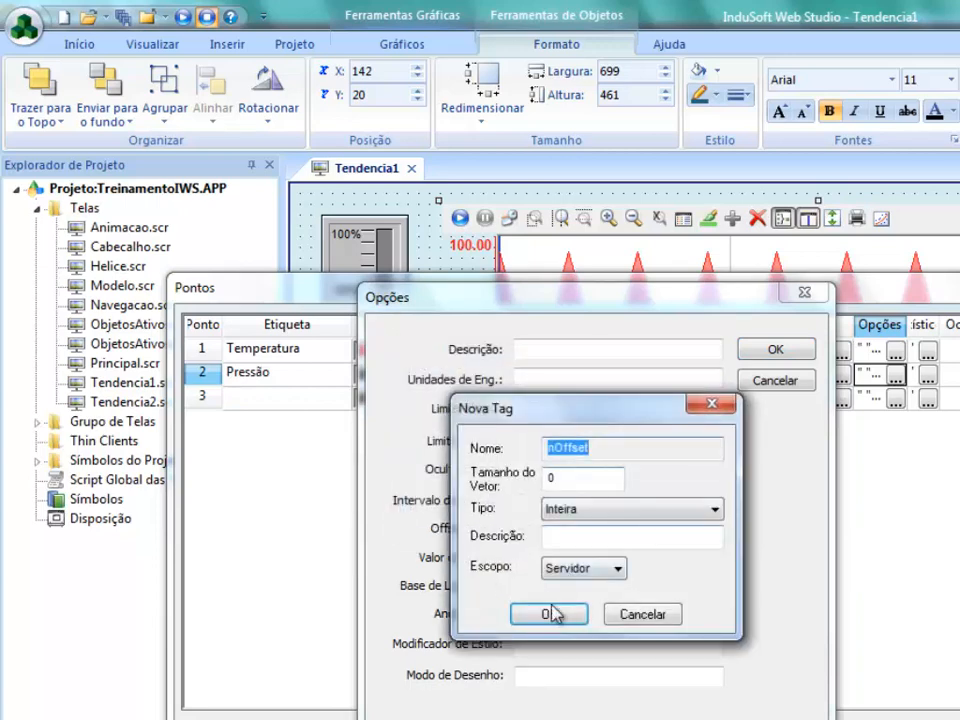
{"action": "left_click", "coordinate": [553, 613]}
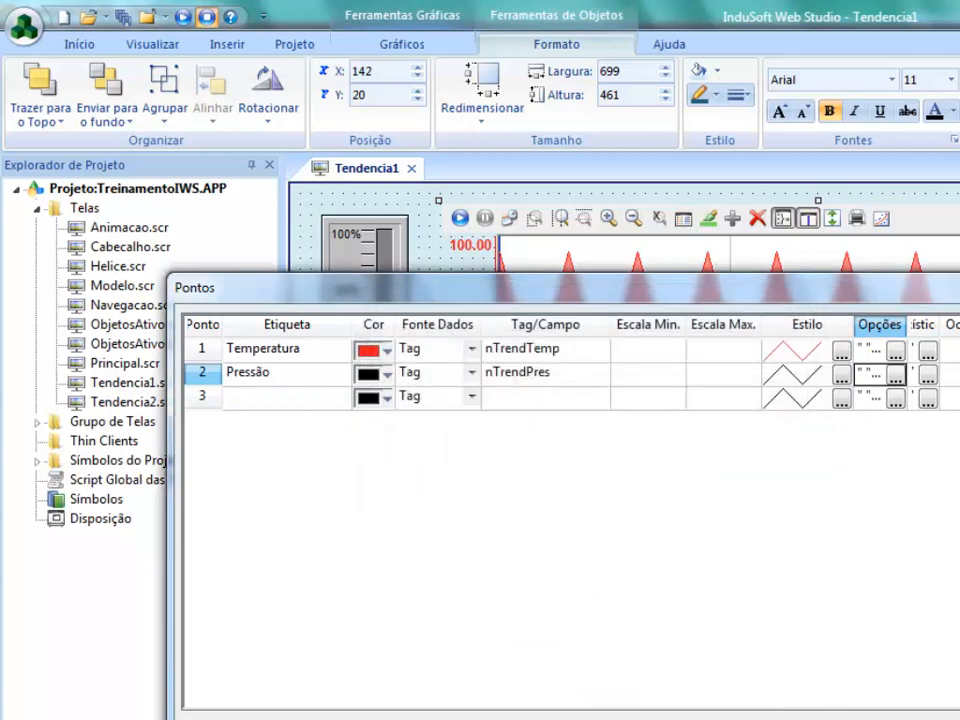
{"action": "left_click", "coordinate": [815, 717]}
{"action": "left_click", "coordinate": [381, 684]}
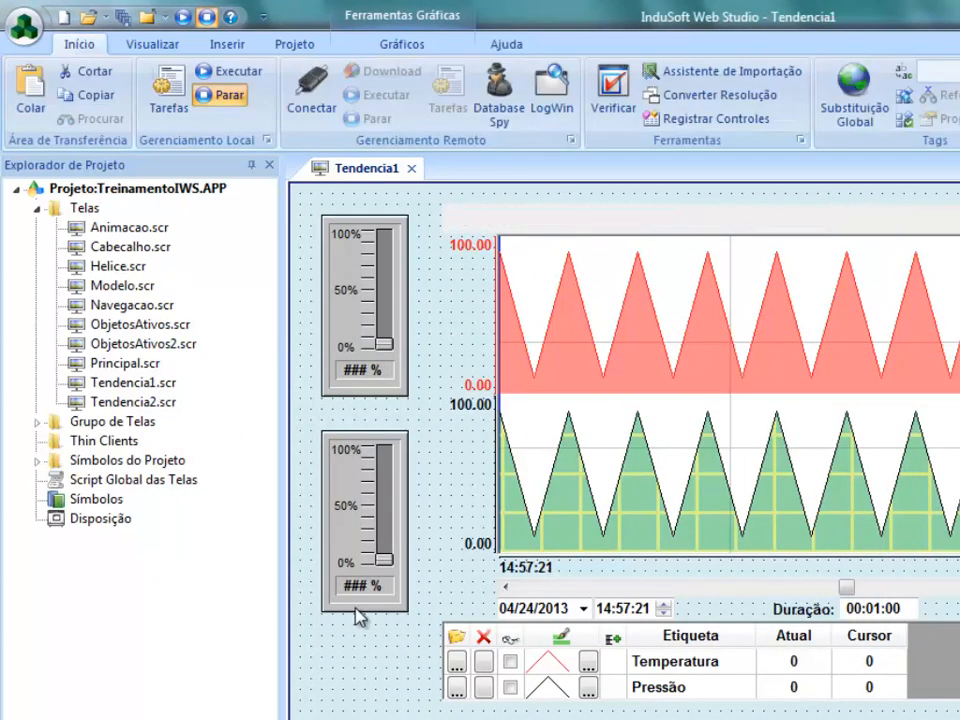
Place the slider07 symbol from the system Sliders below the trend control's legend, at about X 337, Y 526.
{"action": "scroll", "coordinate": [360, 612], "scroll_direction": "down", "scroll_amount": 2}
{"action": "left_click", "coordinate": [110, 500]}
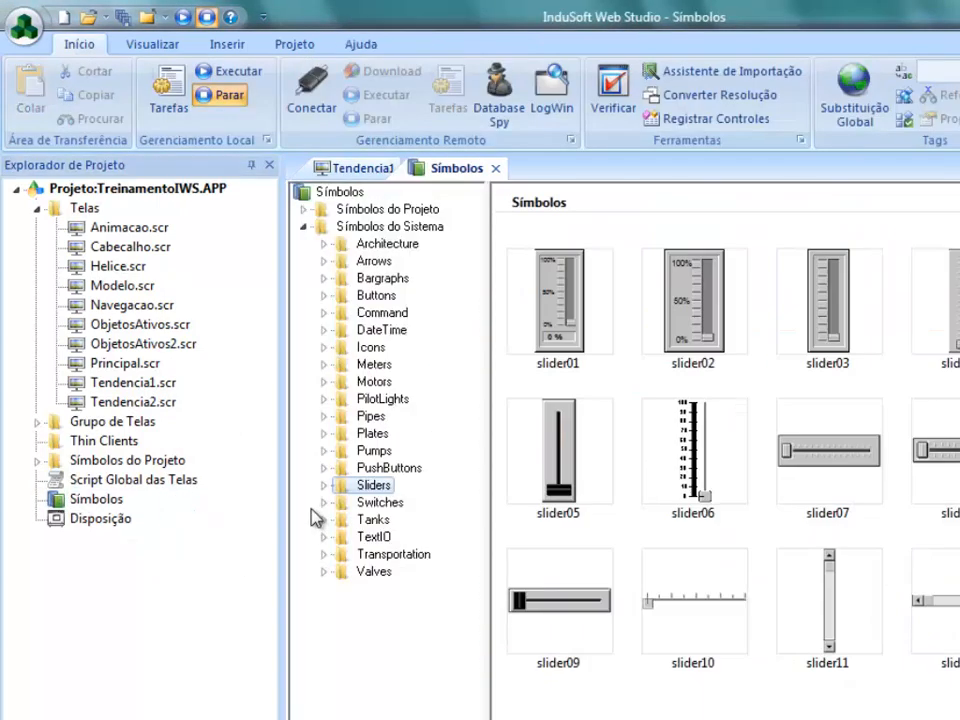
{"action": "double_click", "coordinate": [828, 452]}
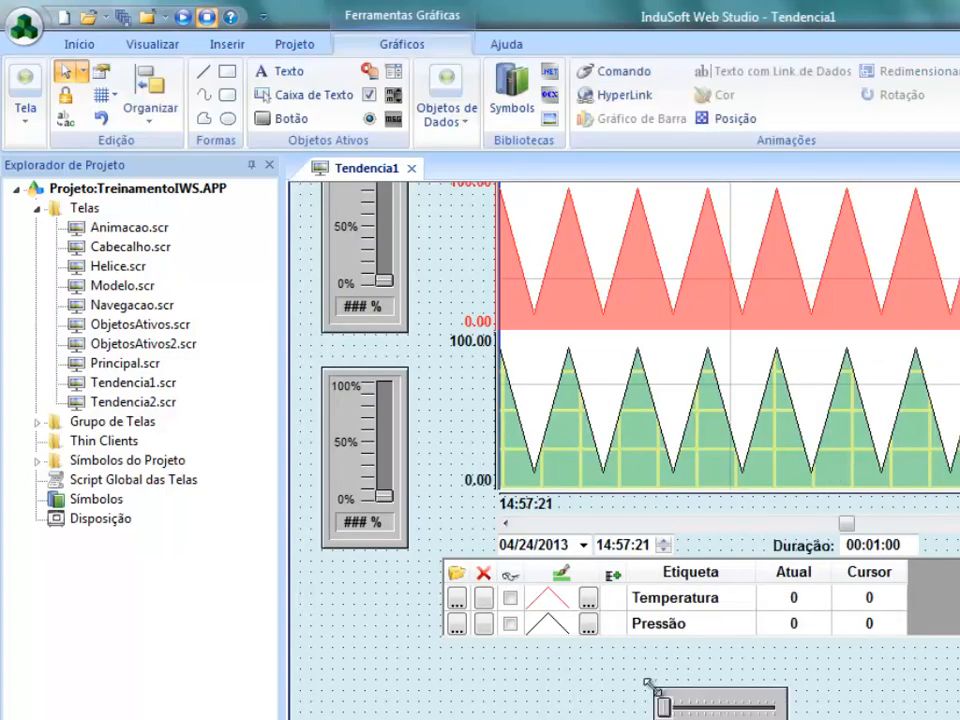
Link the TagName property of the slider07 symbol below the trend legend to the nOffset tag.
{"action": "left_click", "coordinate": [724, 707]}
{"action": "double_click", "coordinate": [729, 703]}
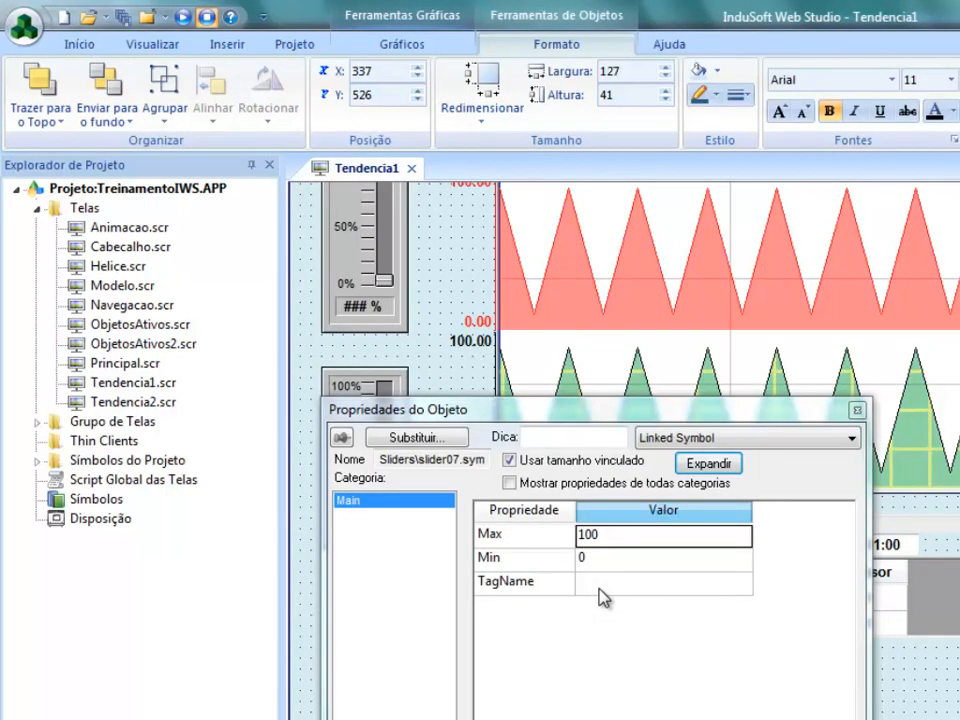
{"action": "double_click", "coordinate": [603, 588]}
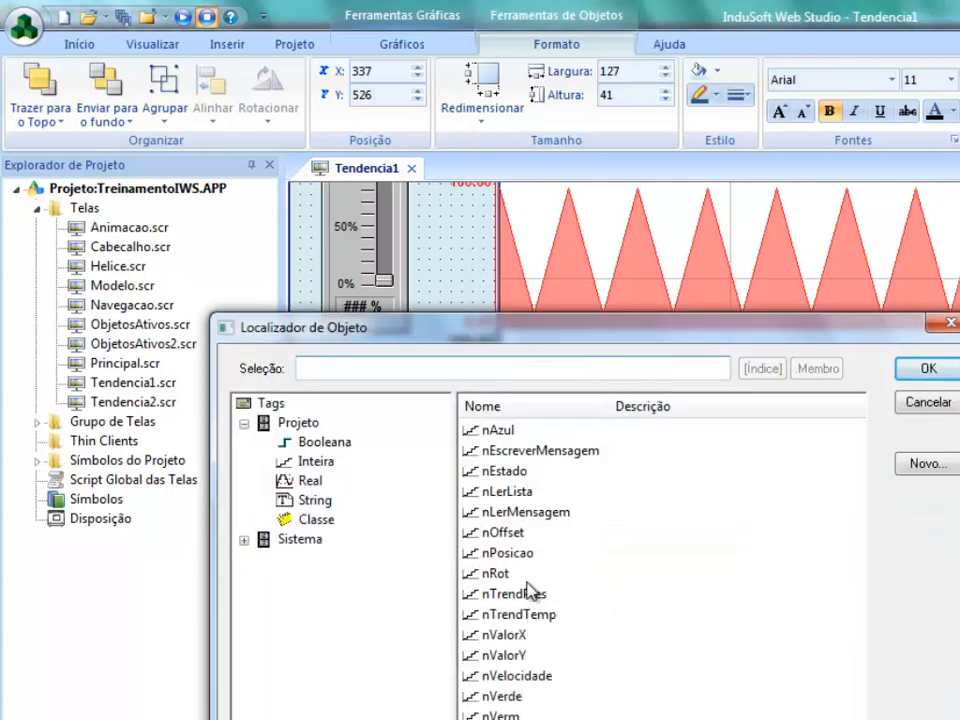
{"action": "left_click", "coordinate": [520, 532]}
{"action": "left_click", "coordinate": [905, 377]}
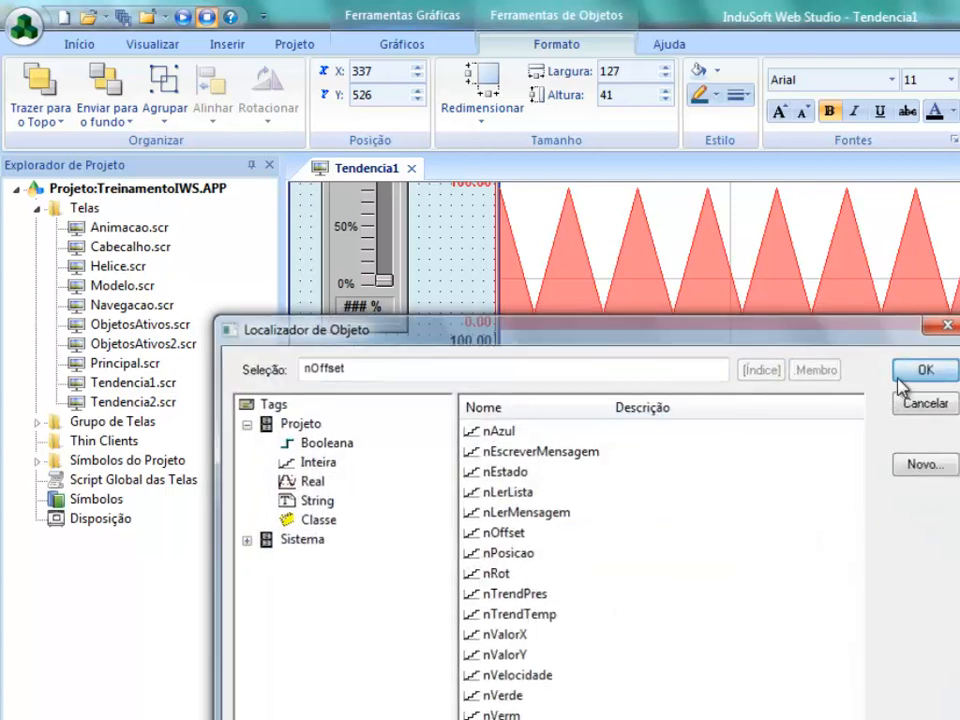
Set the offset slider's Min property to -100 and close its object properties.
{"action": "left_click", "coordinate": [587, 559]}
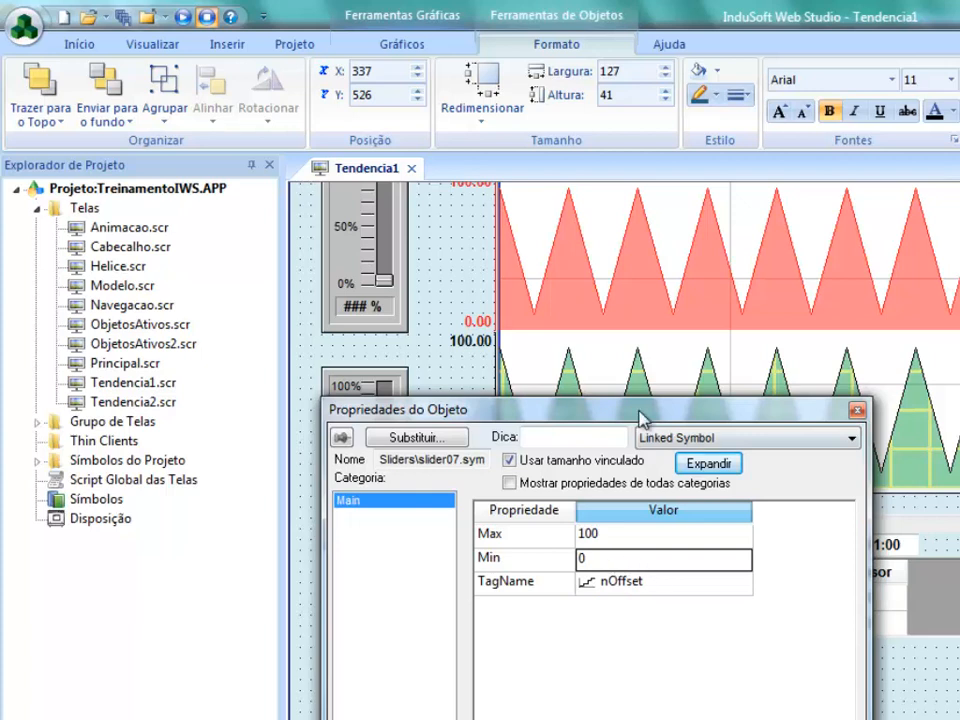
{"action": "key", "text": "BackSpace"}
{"action": "type", "text": "-100"}
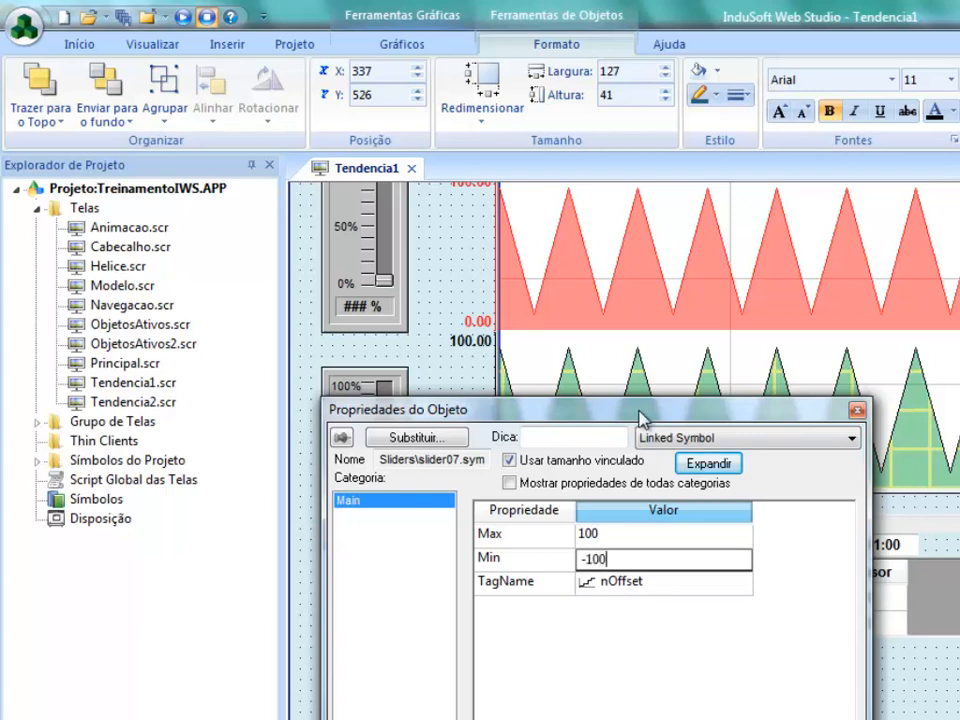
{"action": "left_click", "coordinate": [516, 560]}
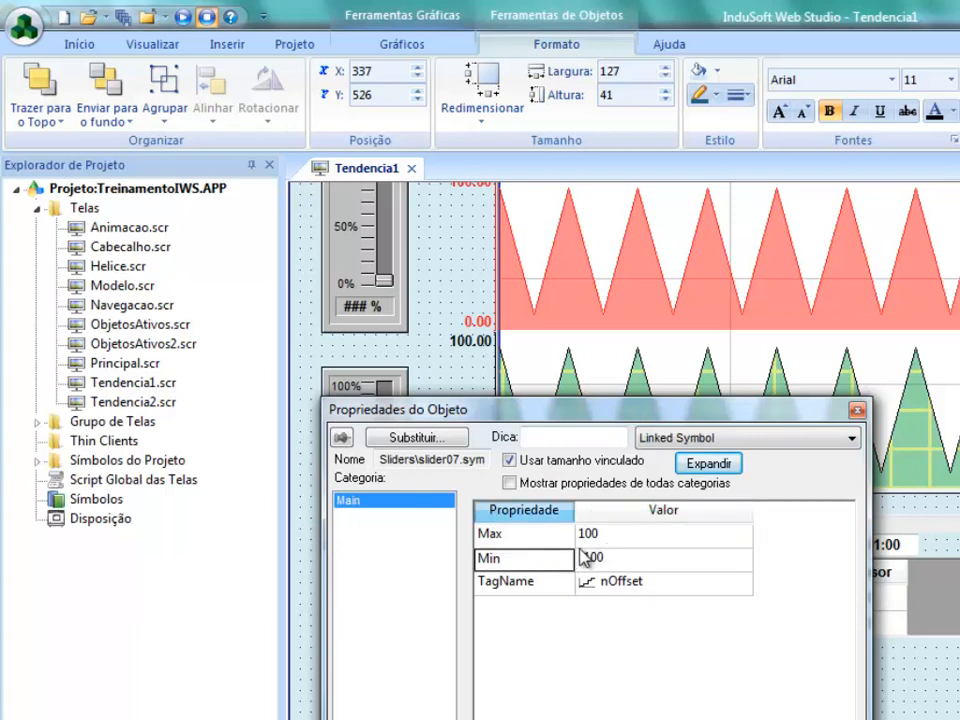
{"action": "left_click", "coordinate": [820, 716]}
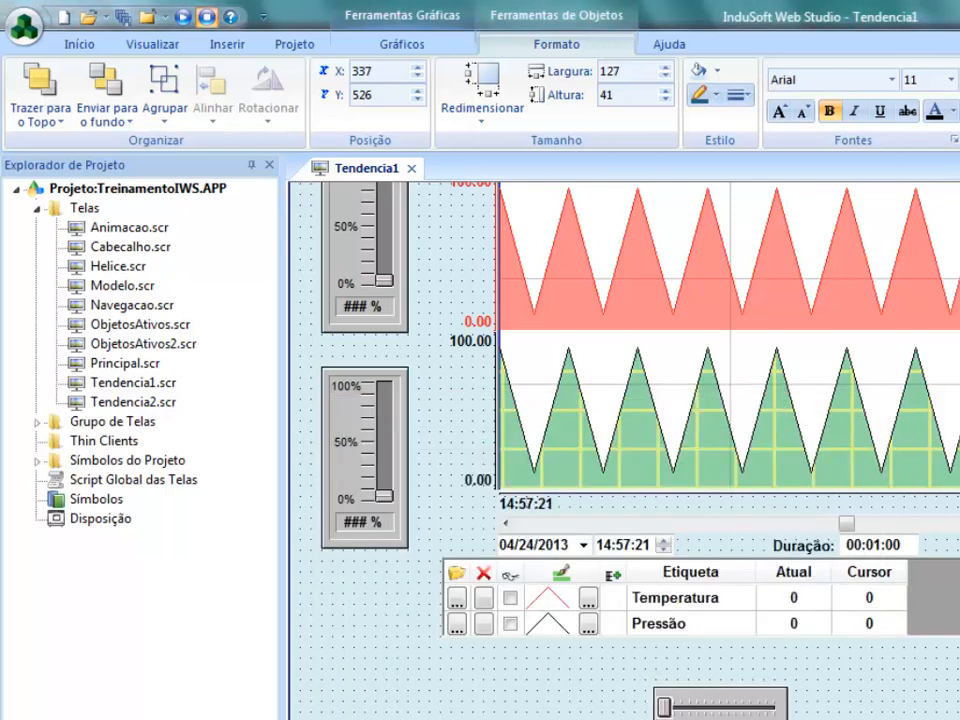
Close the Tendencia1 screen with its changes saved, and go to the Trend1 screen in the running project.
{"action": "left_click", "coordinate": [411, 168]}
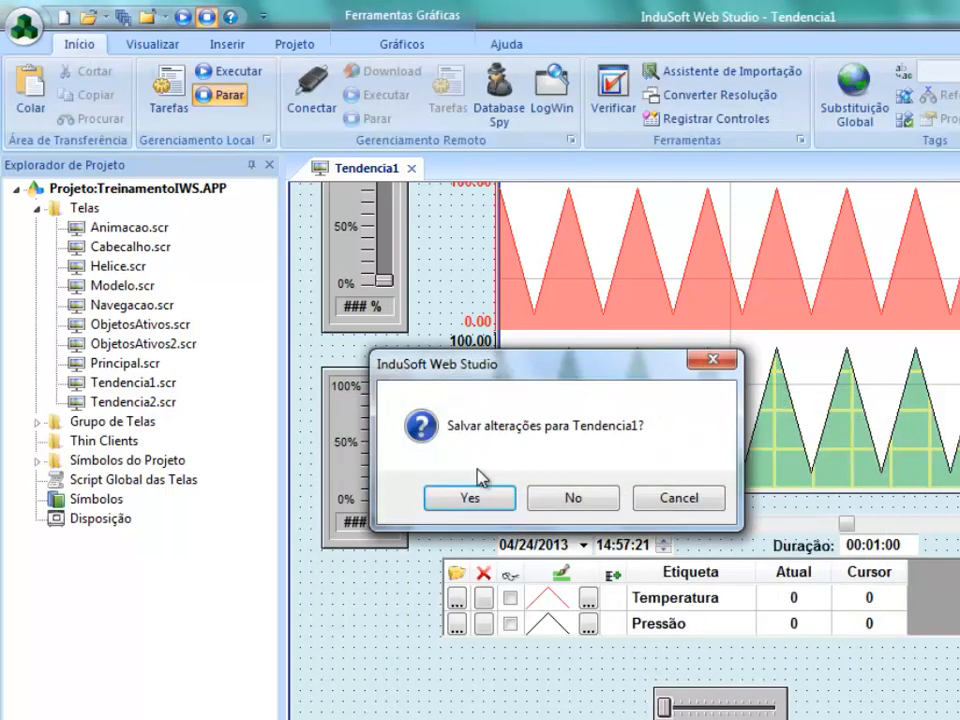
{"action": "left_click", "coordinate": [476, 497]}
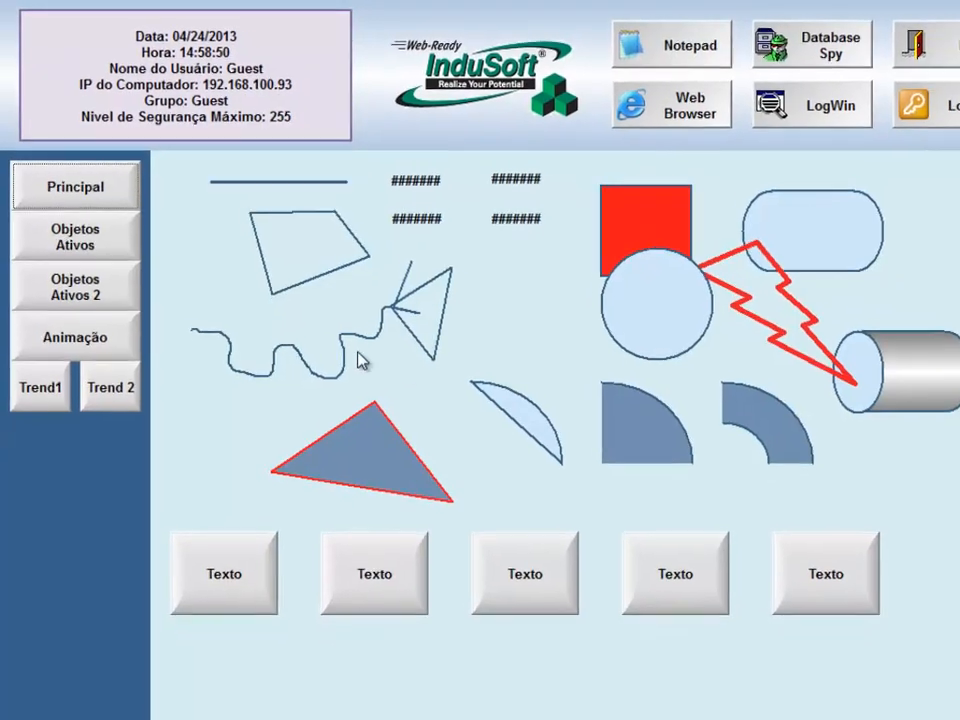
{"action": "left_click", "coordinate": [48, 366]}
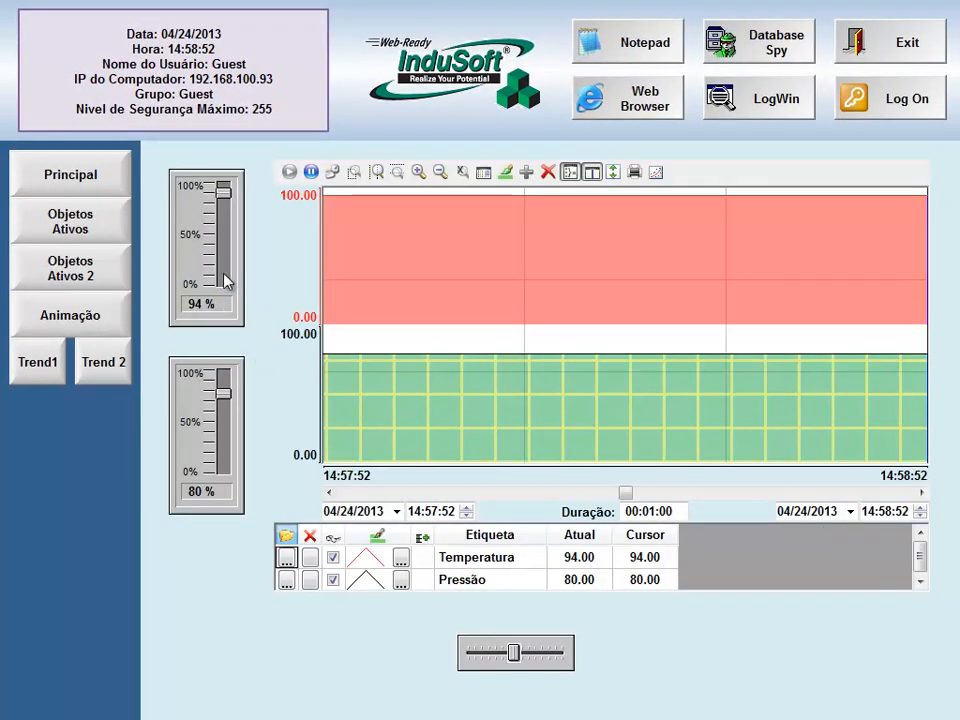
Dip both vertical sliders, ending at 94 % and 91 %, and pause the trend with both pens overlaid on a single scale.
{"action": "left_click_drag", "start_coordinate": [223, 190], "coordinate": [172, 148]}
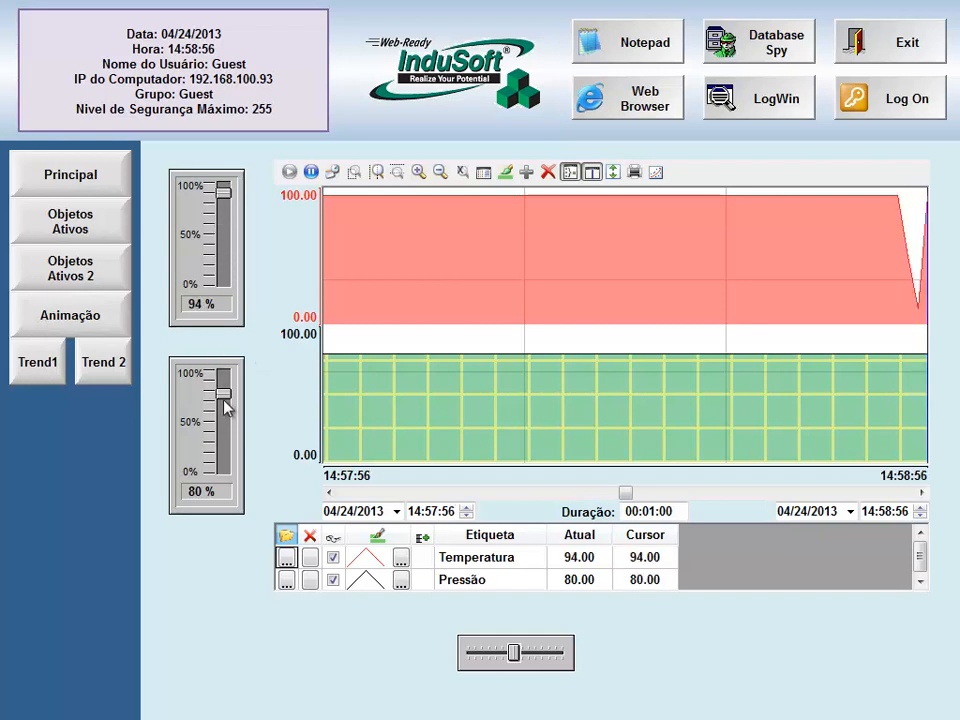
{"action": "mouse_move", "coordinate": [224, 399]}
{"action": "left_mouse_down"}
{"action": "mouse_move", "coordinate": [224, 458]}
{"action": "mouse_move", "coordinate": [236, 384]}
{"action": "left_mouse_up"}
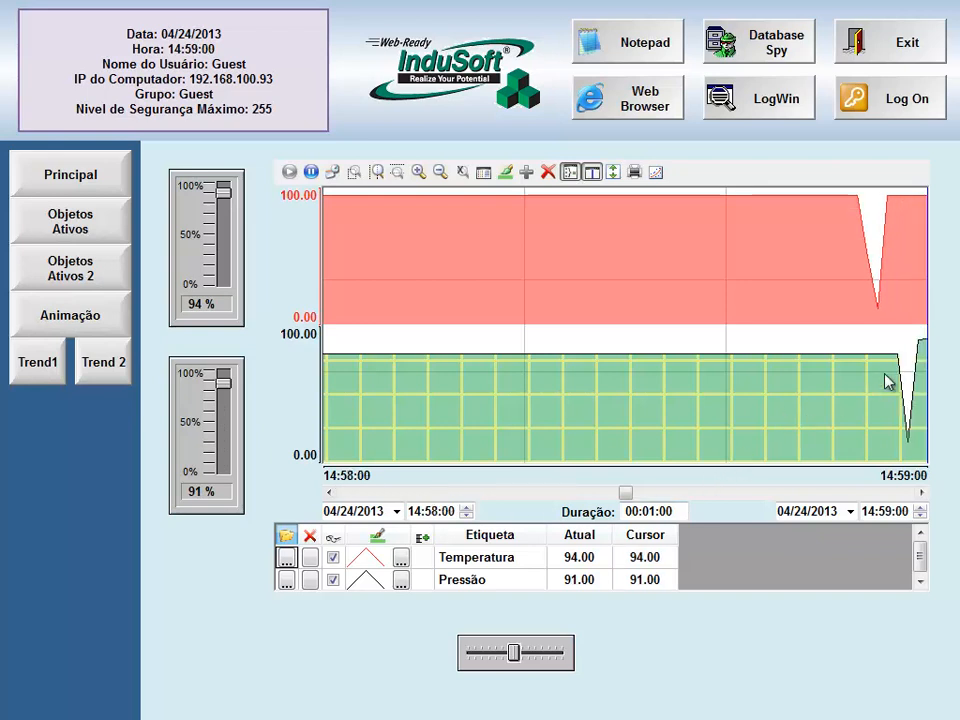
{"action": "left_click", "coordinate": [569, 173]}
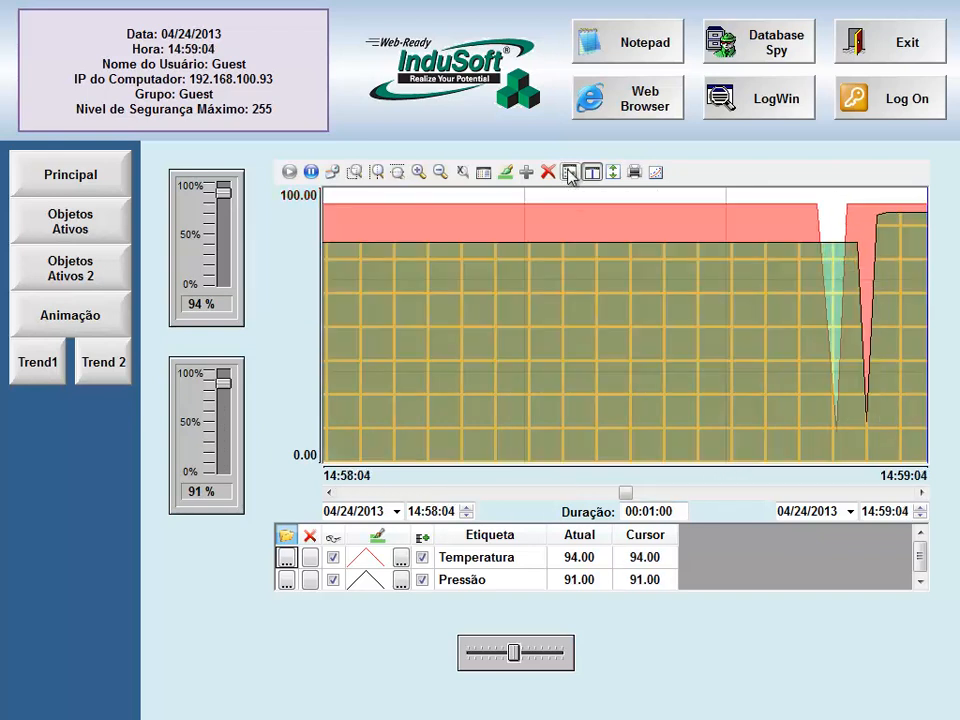
{"action": "left_click", "coordinate": [311, 173]}
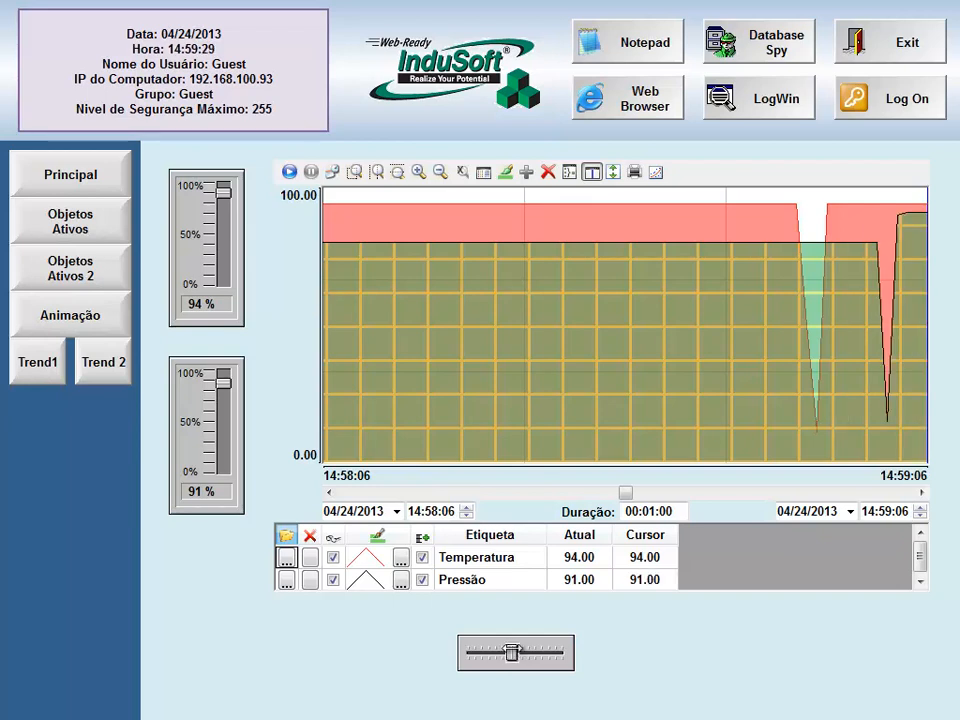
Shift the Pressão curve along the time axis with the offset slider, and exit the running project.
{"action": "left_click_drag", "start_coordinate": [513, 650], "coordinate": [514, 651]}
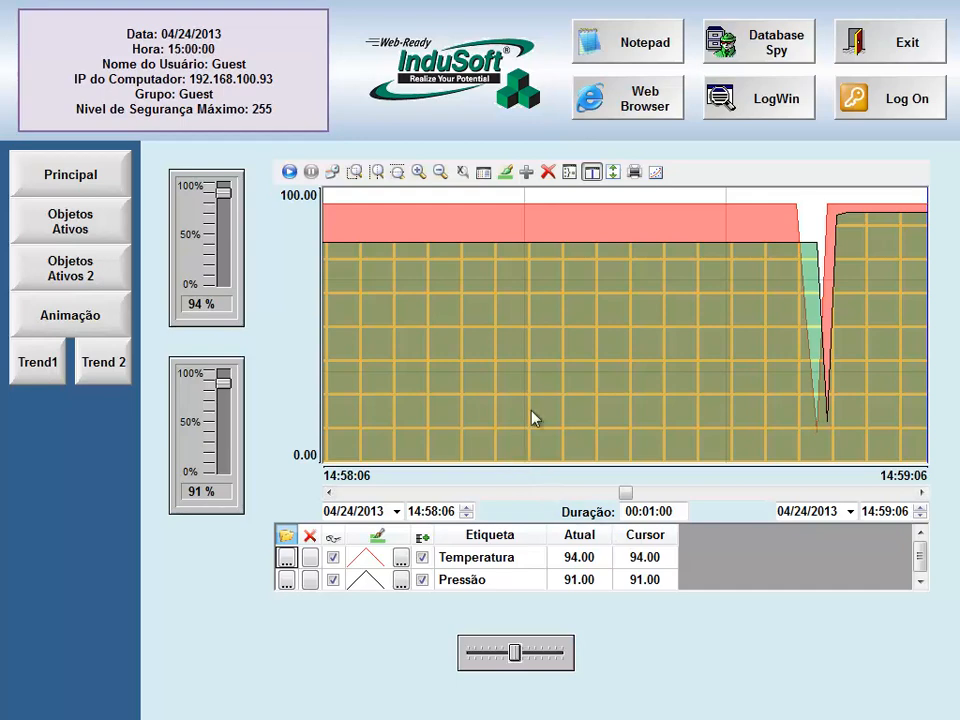
{"action": "left_click", "coordinate": [890, 42]}
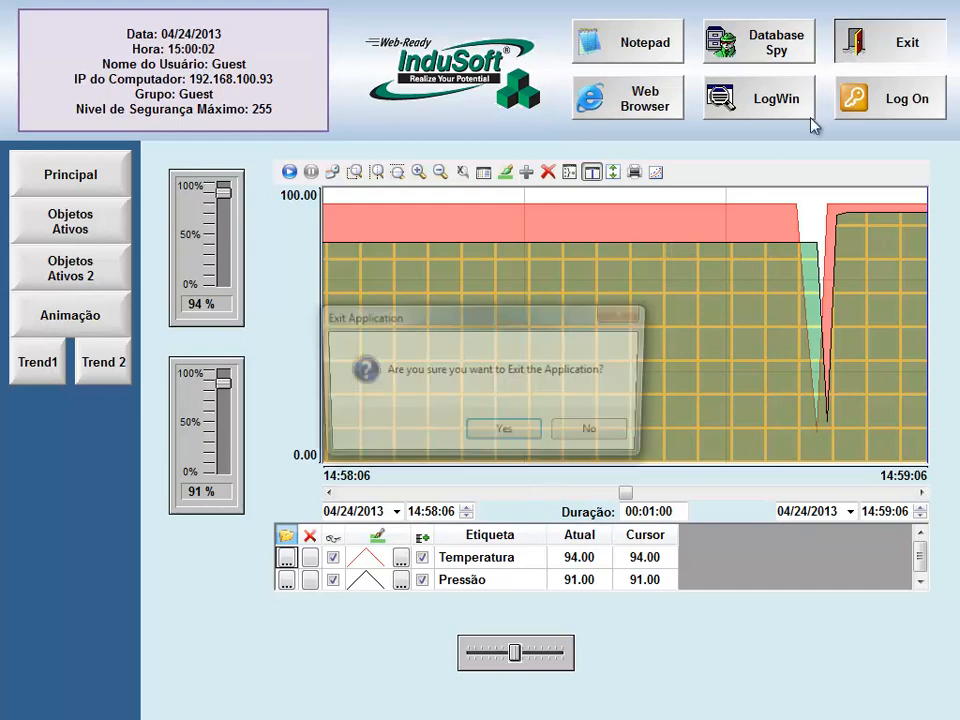
{"action": "left_click", "coordinate": [512, 436]}
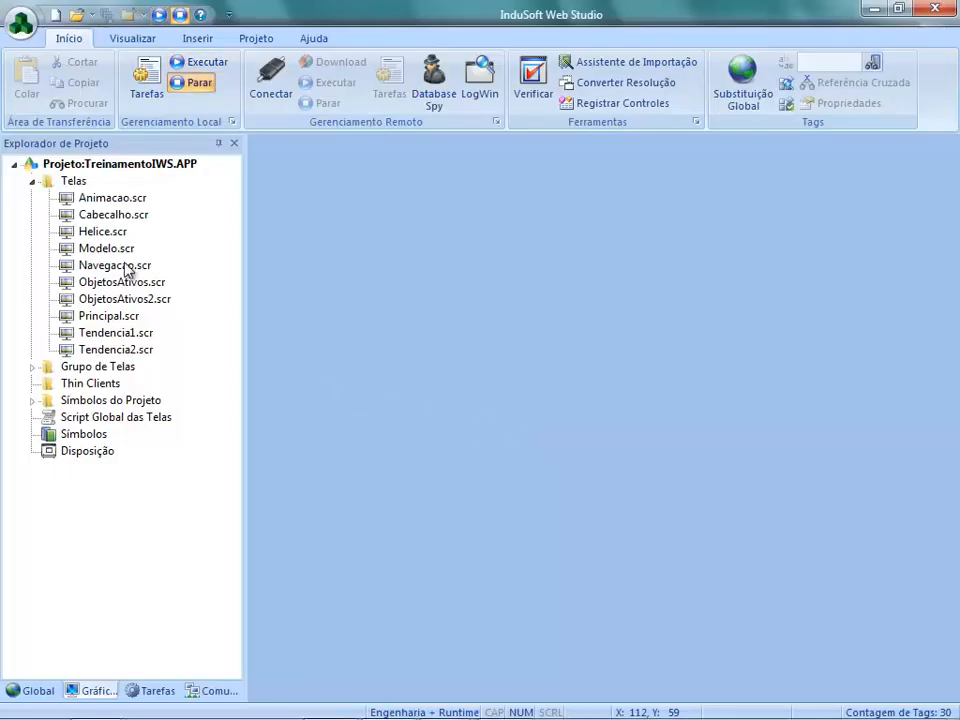
Reopen the Tendencia1 screen and bring up the trend control's points settings.
{"action": "double_click", "coordinate": [110, 334]}
{"action": "double_click", "coordinate": [568, 407]}
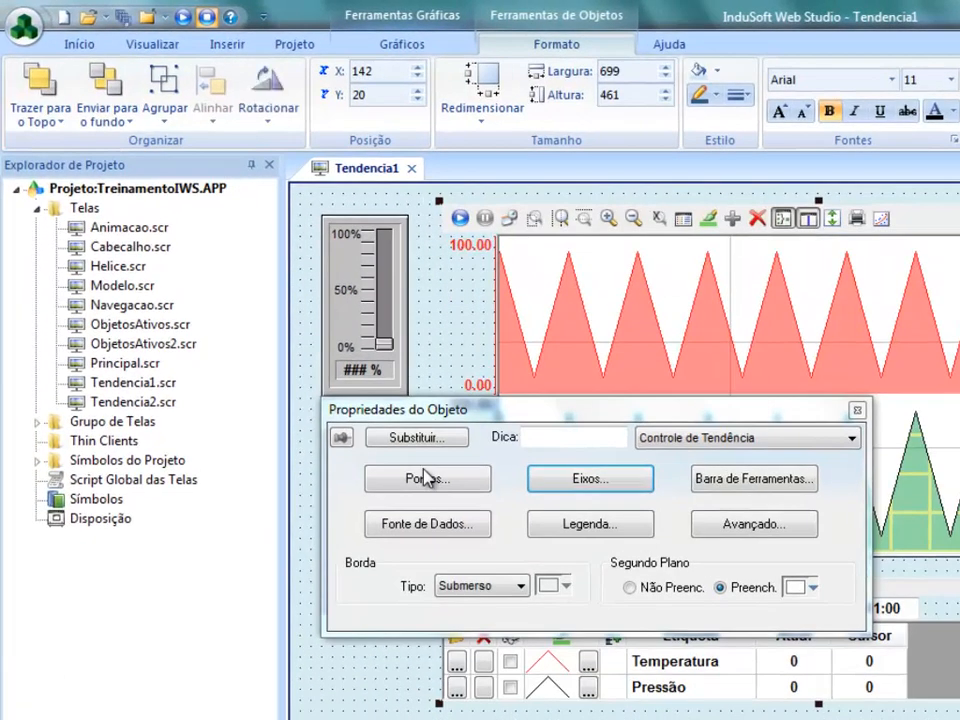
{"action": "left_click", "coordinate": [404, 455]}
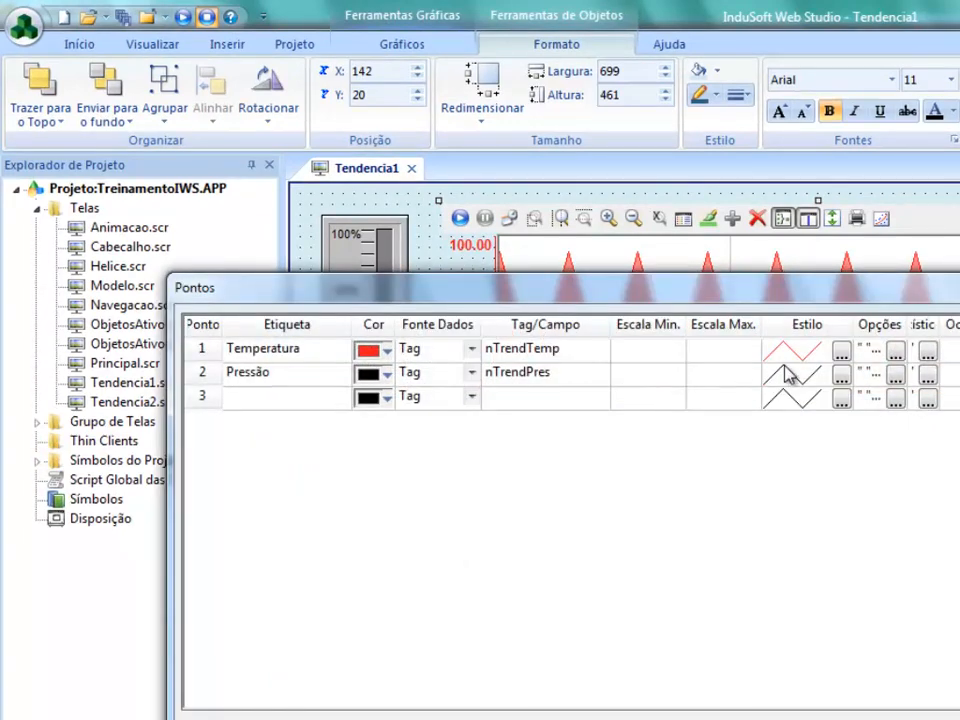
Set the Temperatura point's minimum limit (Limite Mínimo) to 80 in its options.
{"action": "left_click", "coordinate": [894, 352]}
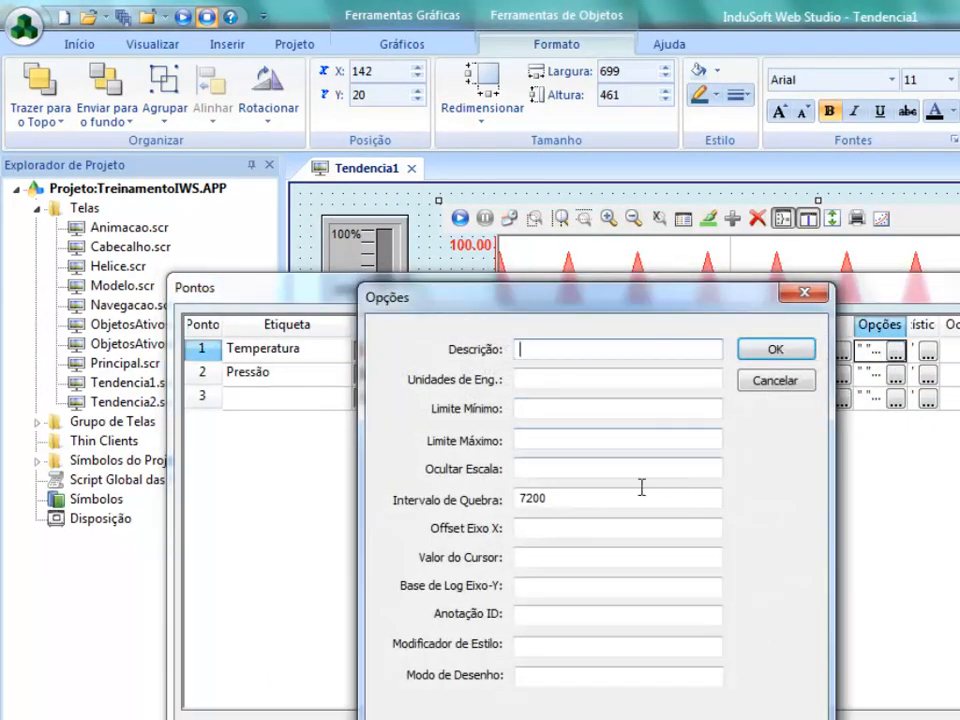
{"action": "left_click", "coordinate": [529, 410]}
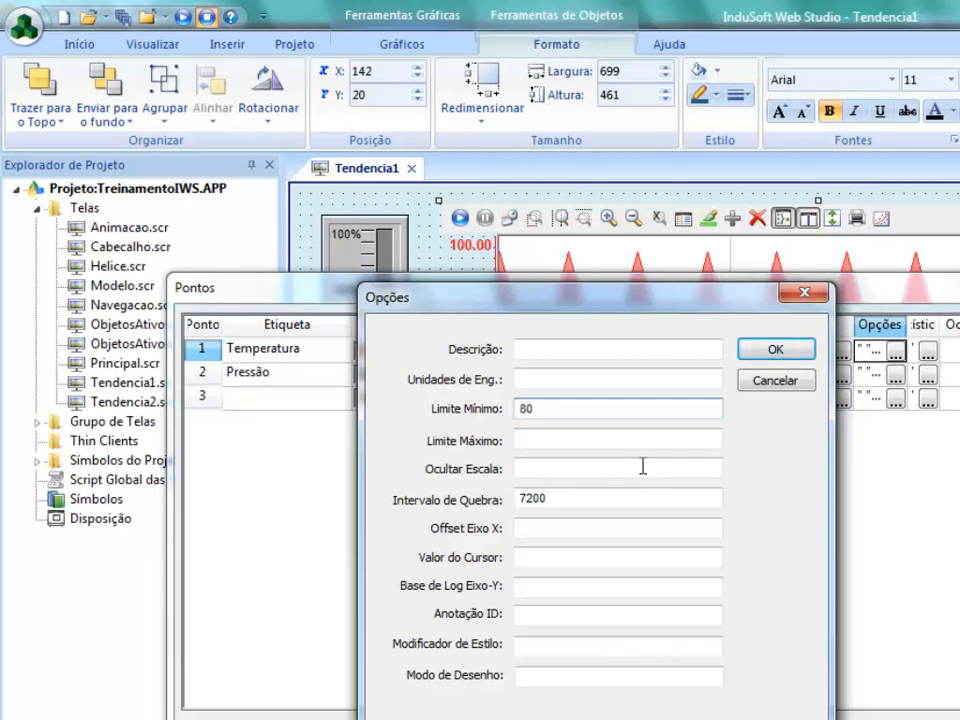
{"action": "left_click", "coordinate": [770, 352]}
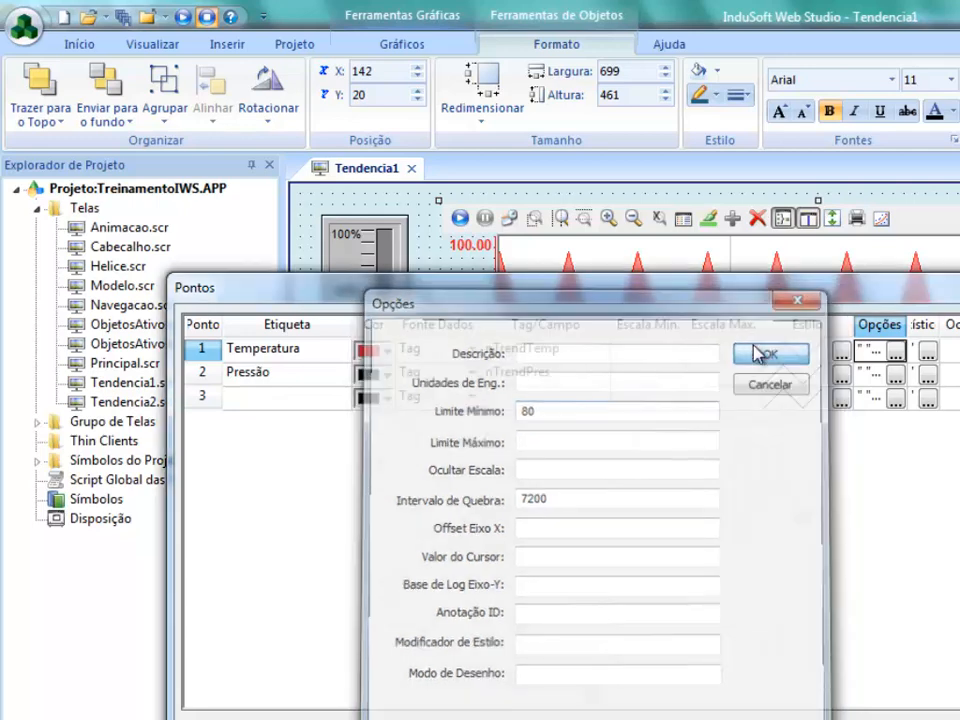
Give the Temperatura pen its own Fora dos Limites style, without the normal settings and with a green line colour.
{"action": "left_click", "coordinate": [841, 354]}
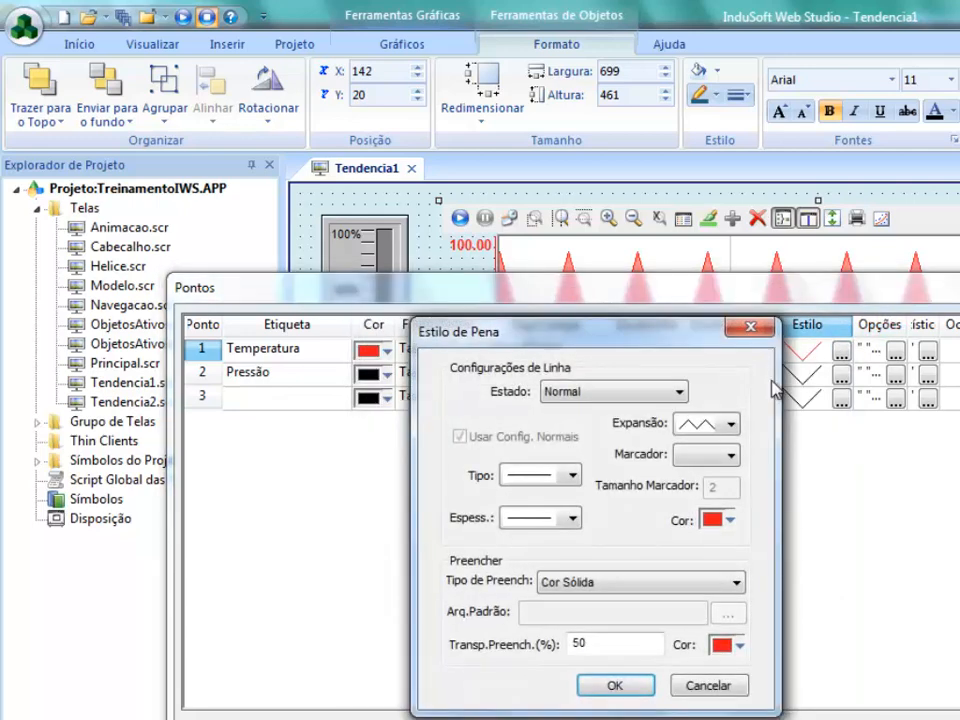
{"action": "left_click", "coordinate": [615, 392]}
{"action": "left_click", "coordinate": [604, 428]}
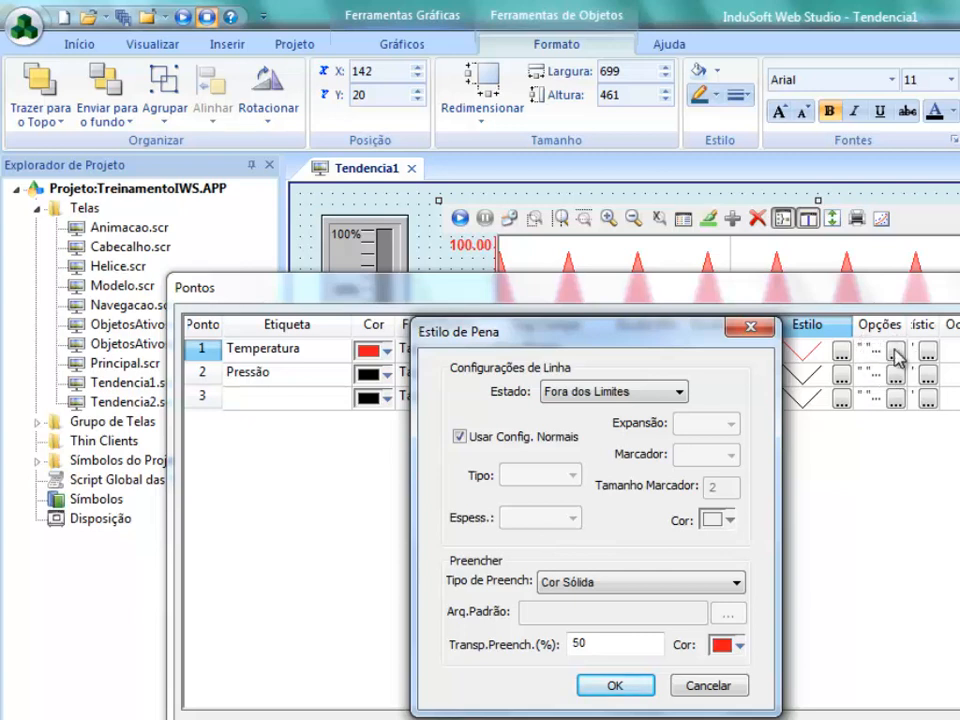
{"action": "left_click", "coordinate": [460, 440]}
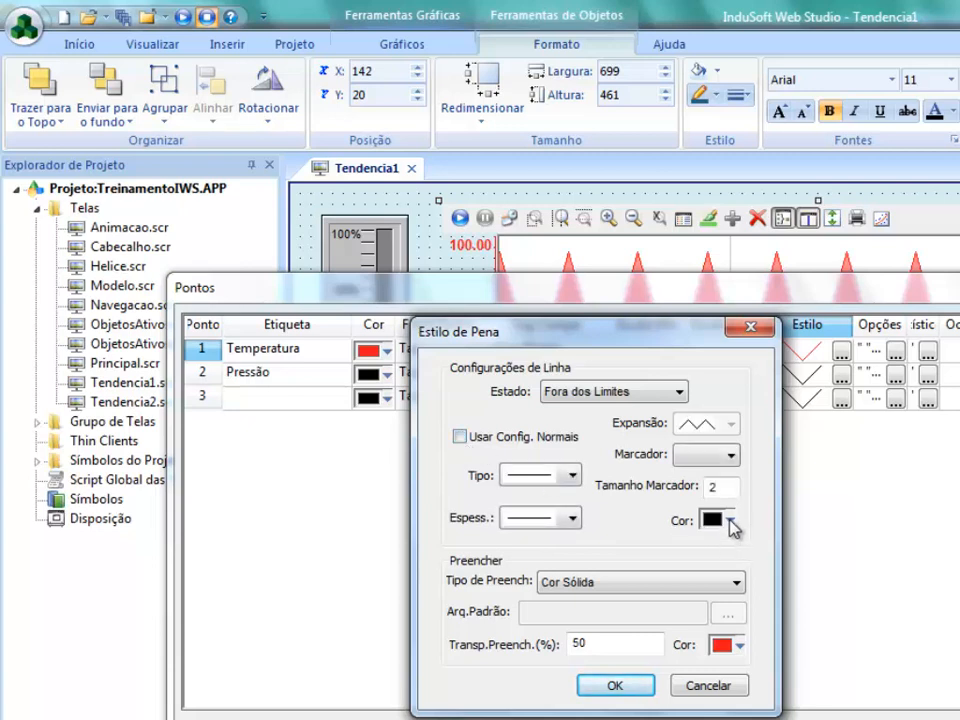
{"action": "left_click", "coordinate": [730, 521]}
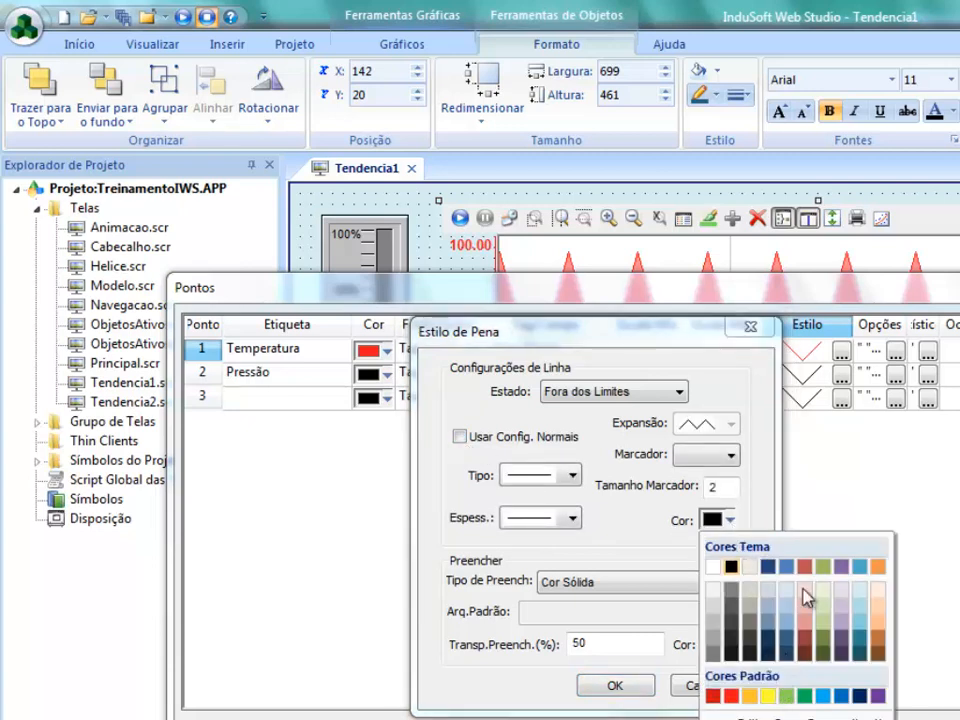
{"action": "left_click", "coordinate": [805, 696]}
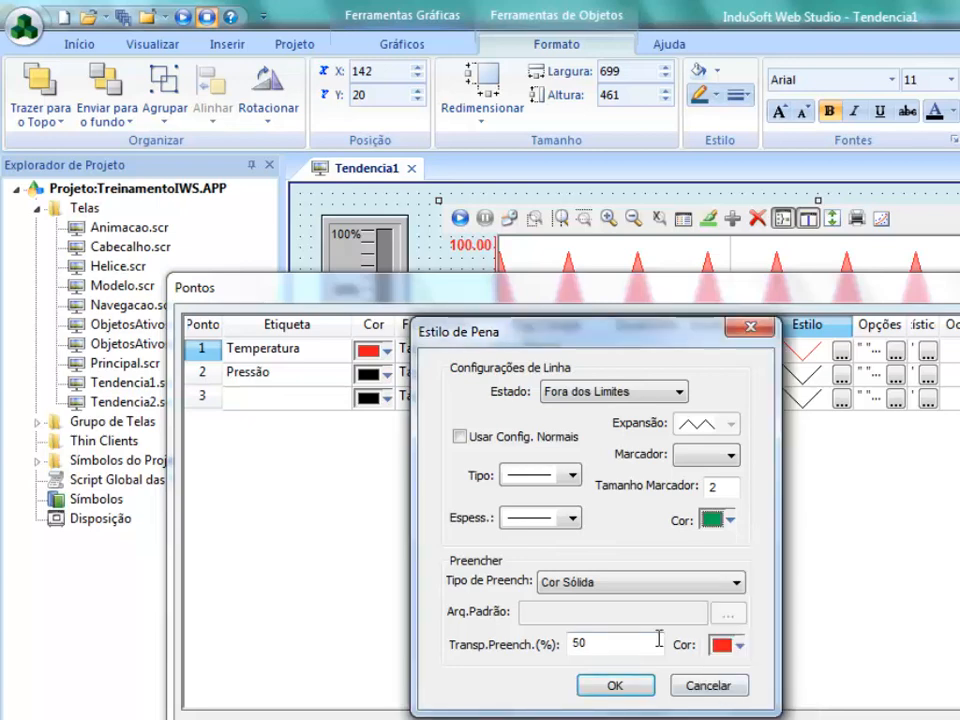
{"action": "left_click", "coordinate": [613, 684]}
Clear the Temperatura point's minimum limit and set its maximum limit (Limite Máximo) to 80.
{"action": "left_click", "coordinate": [895, 352]}
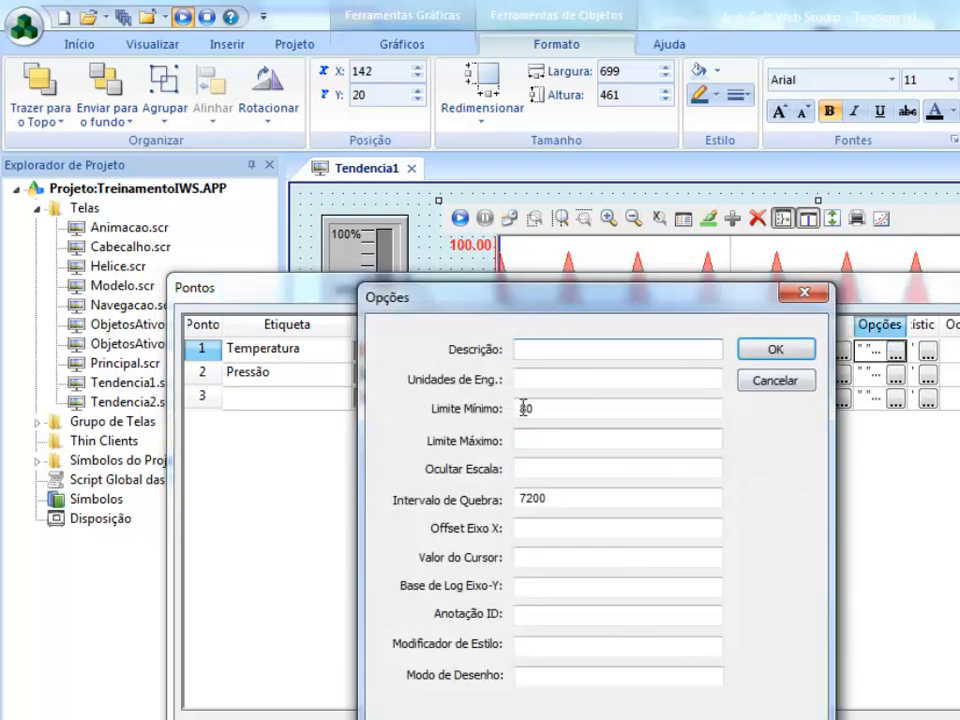
{"action": "left_click_drag", "start_coordinate": [536, 407], "coordinate": [446, 409]}
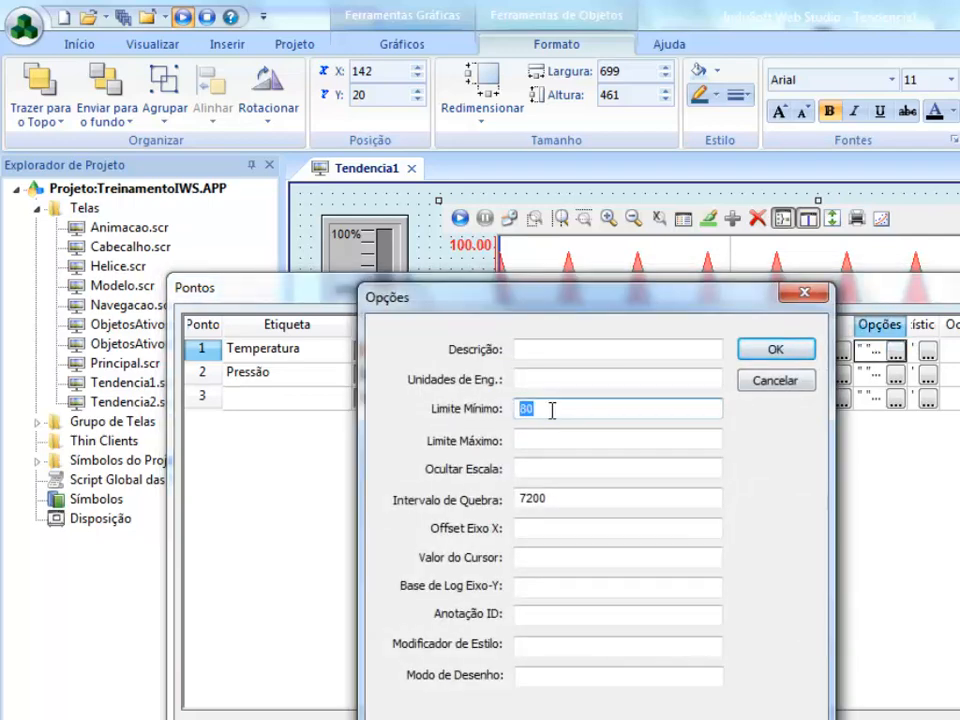
{"action": "key", "text": "BackSpace"}
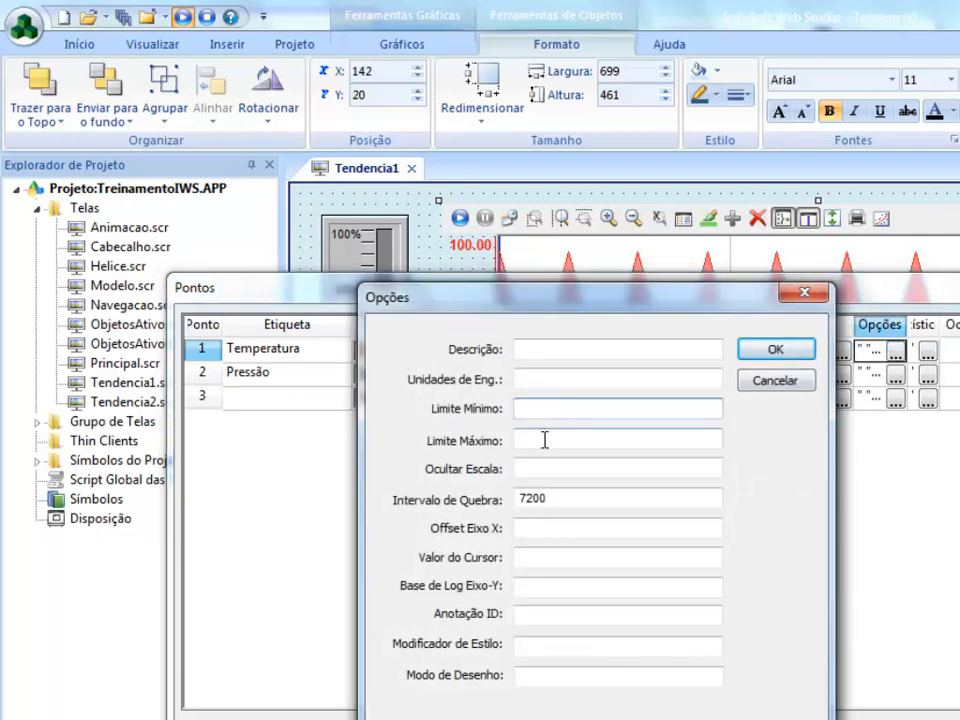
{"action": "left_click", "coordinate": [544, 439]}
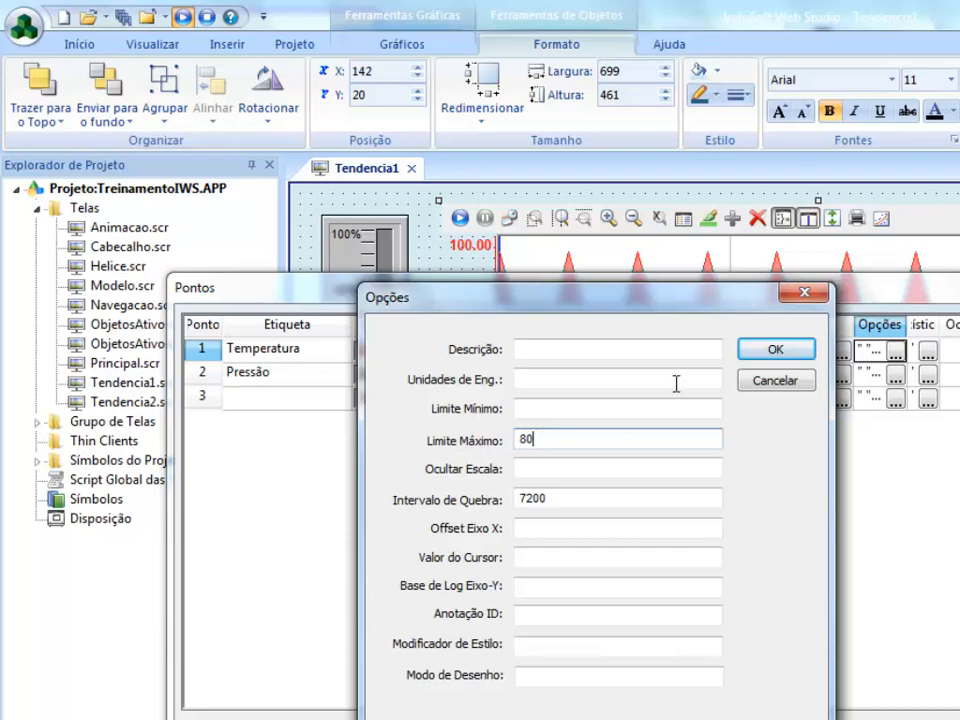
{"action": "left_click", "coordinate": [776, 349]}
Give the Temperatura pen's Fora dos Limites state the thickest line weight and confirm the style and points settings.
{"action": "left_click", "coordinate": [841, 351]}
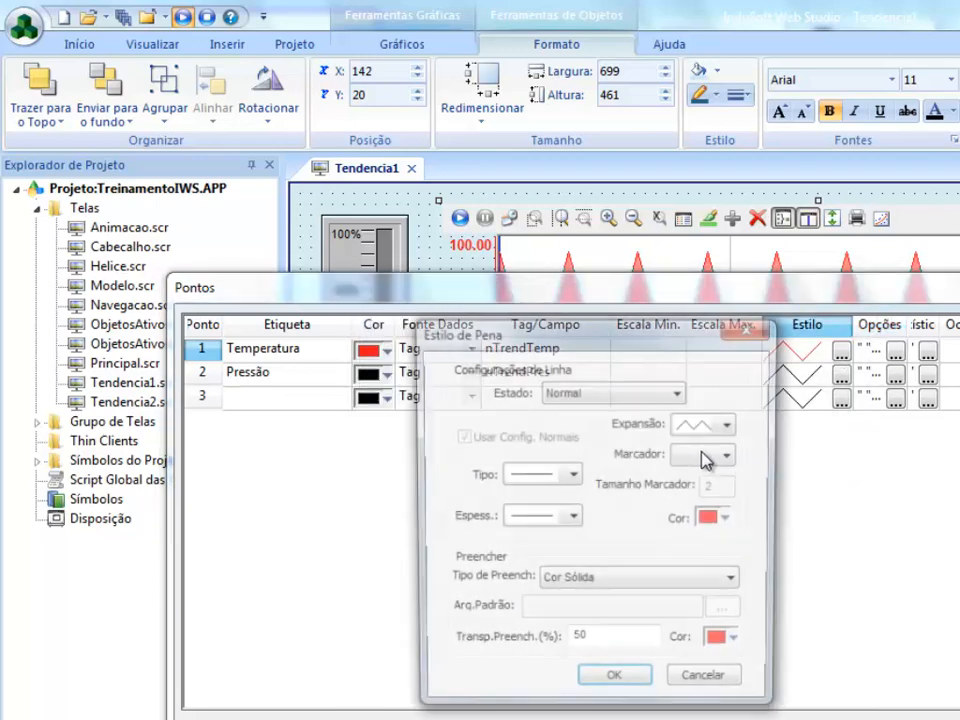
{"action": "left_click", "coordinate": [617, 392]}
{"action": "left_click", "coordinate": [600, 425]}
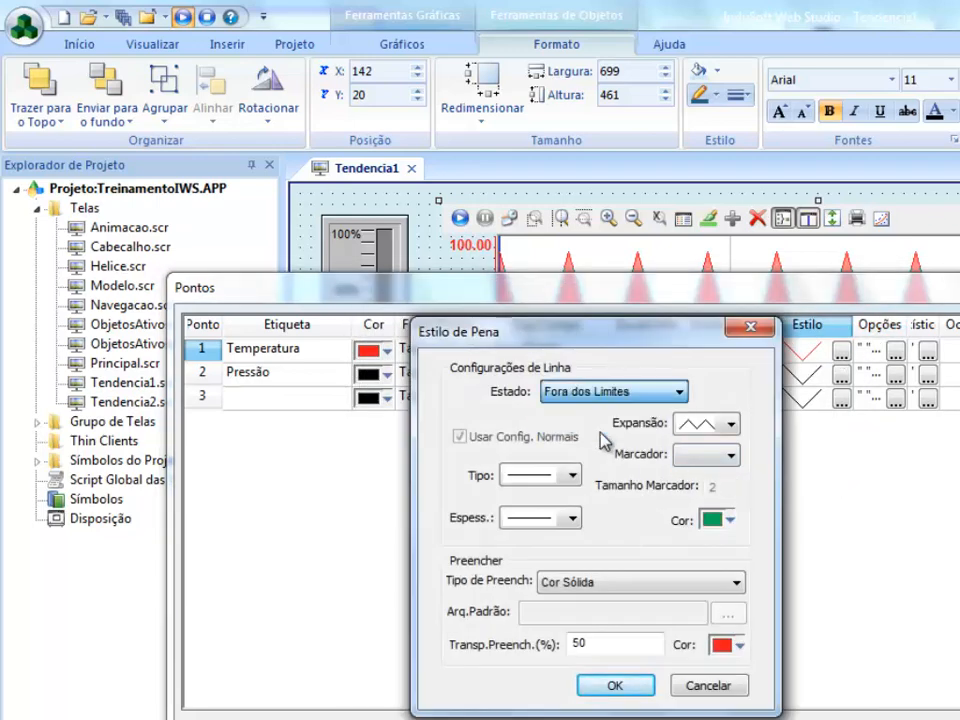
{"action": "left_click", "coordinate": [572, 518]}
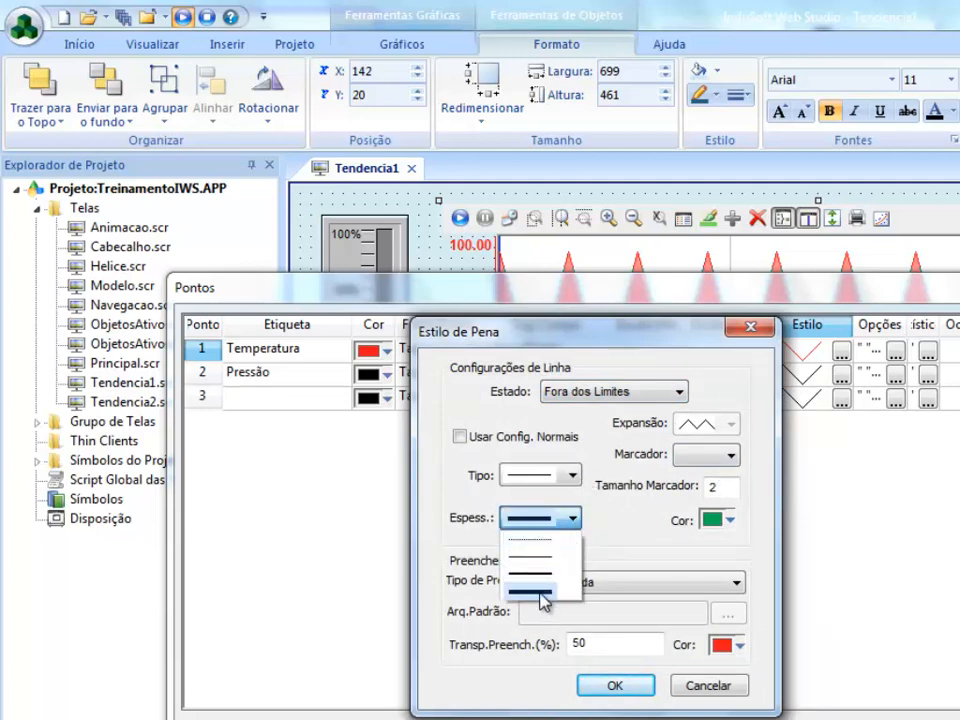
{"action": "left_click", "coordinate": [546, 592]}
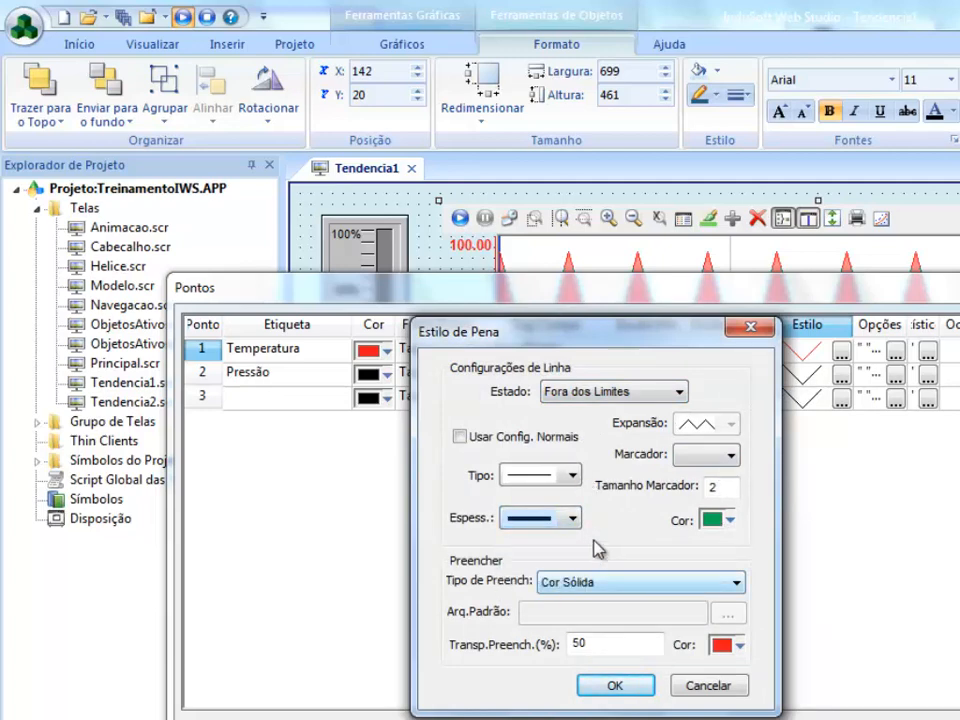
{"action": "left_click", "coordinate": [617, 685]}
{"action": "left_click", "coordinate": [630, 718]}
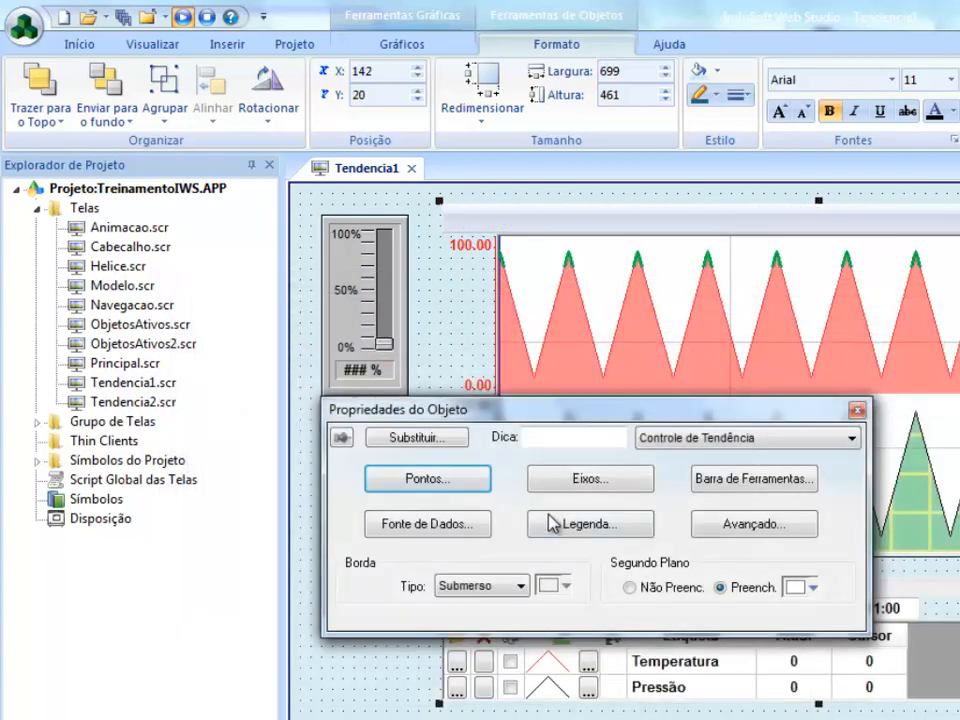
Save and close the Tendencia1 screen, and run the project.
{"action": "left_click", "coordinate": [302, 297]}
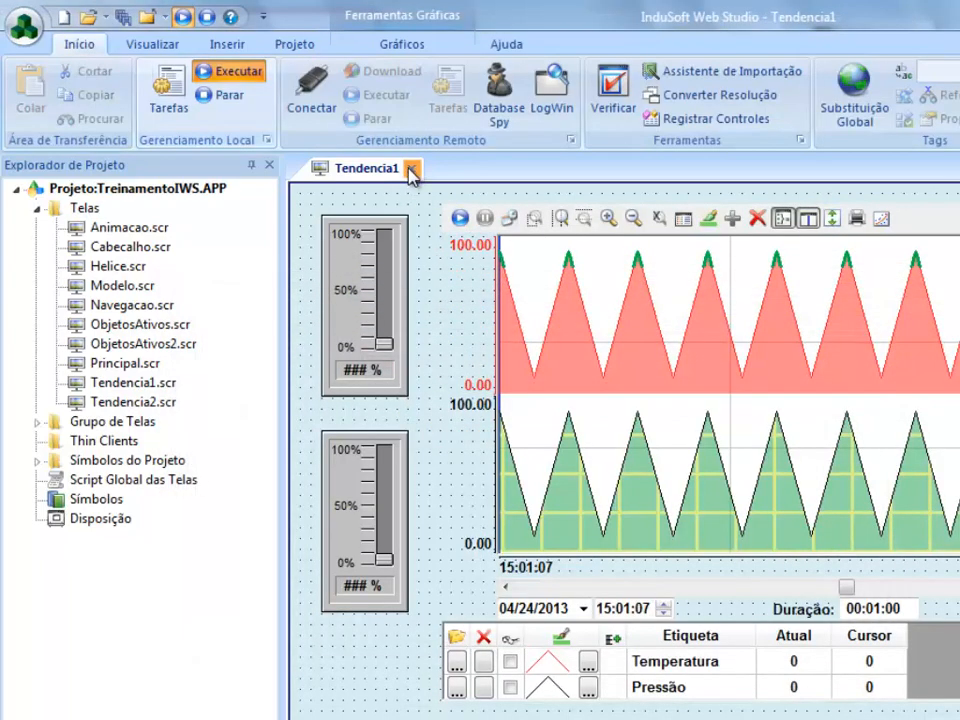
{"action": "left_click", "coordinate": [411, 169]}
{"action": "left_click", "coordinate": [453, 493]}
{"action": "left_click", "coordinate": [218, 98]}
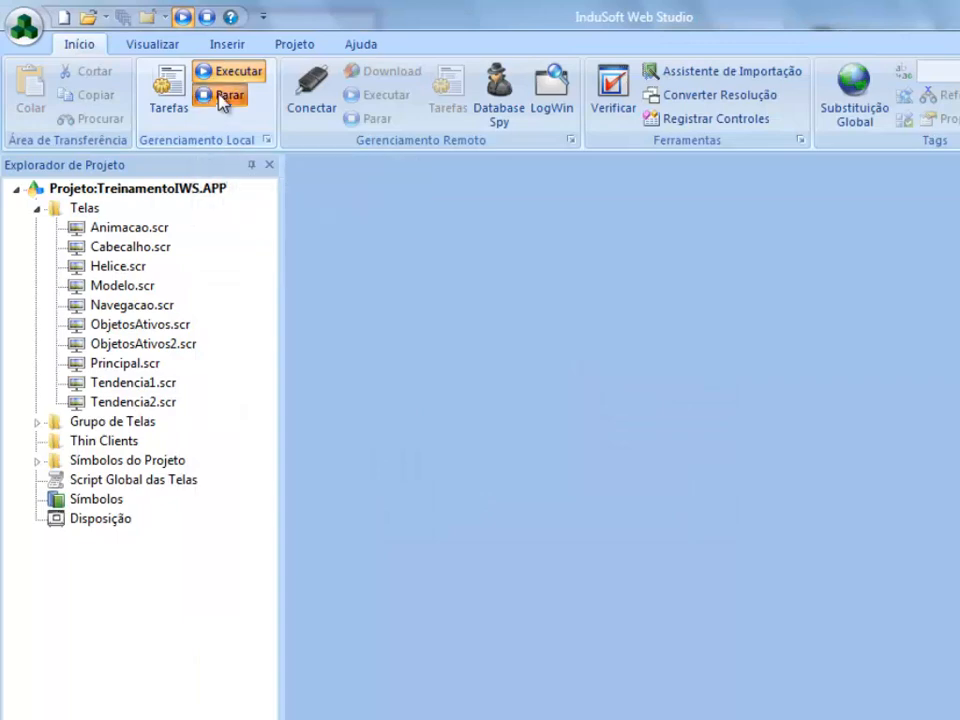
{"action": "left_click", "coordinate": [219, 71]}
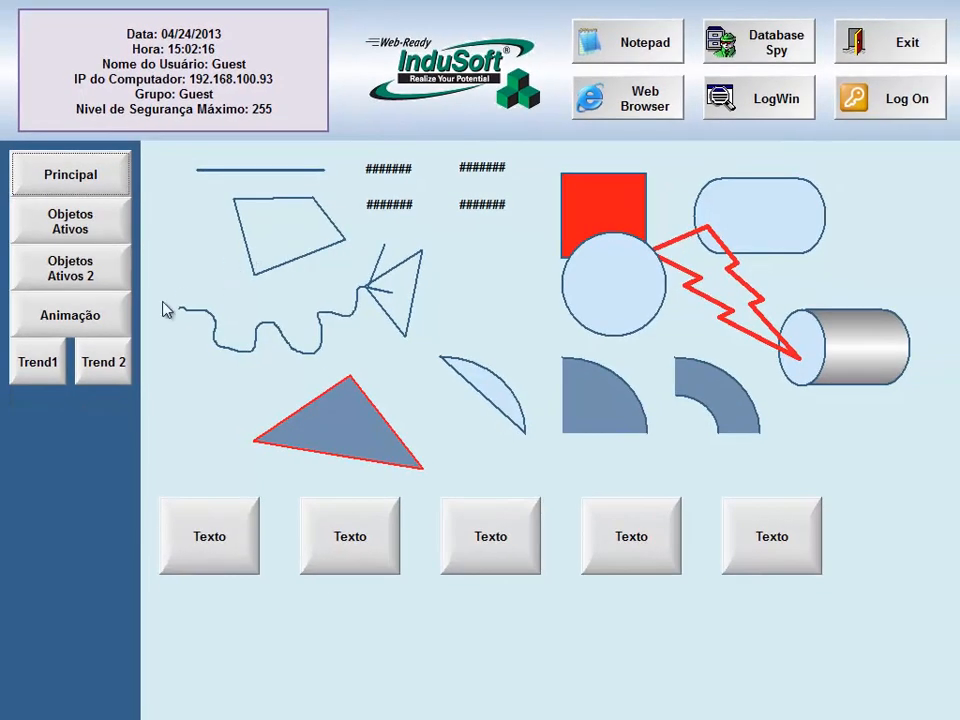
Test the out-of-limits pen on the Trend1 screen by moving the Temperatura slider to about 62%, 91% and 49%.
{"action": "left_click", "coordinate": [62, 364]}
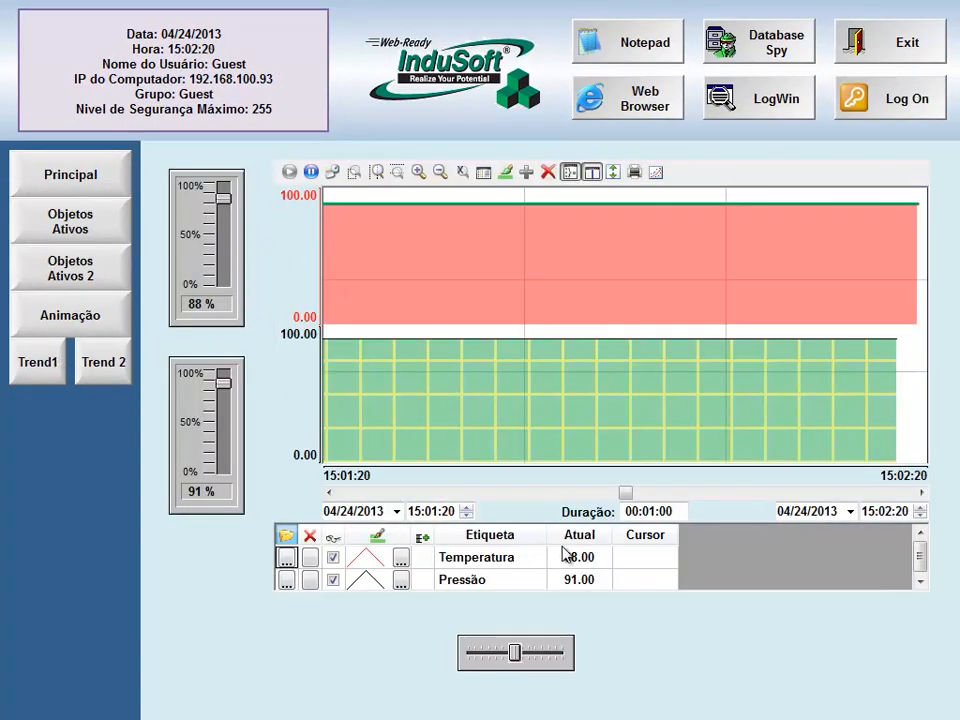
{"action": "left_click", "coordinate": [503, 217]}
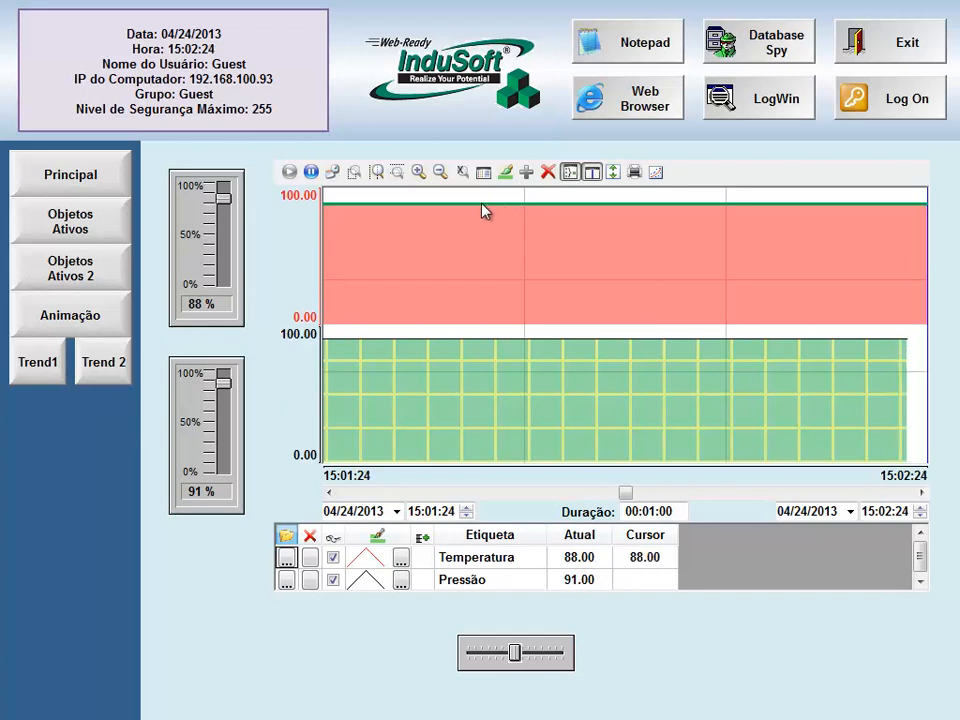
{"action": "left_click_drag", "start_coordinate": [222, 198], "coordinate": [224, 224]}
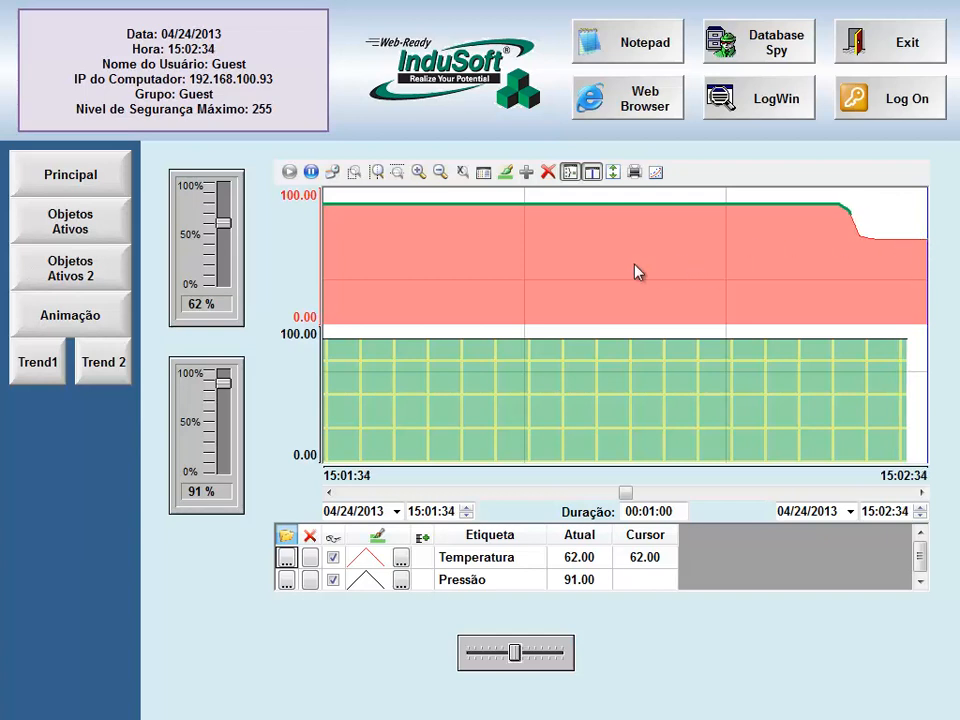
{"action": "left_click_drag", "start_coordinate": [224, 224], "coordinate": [228, 197]}
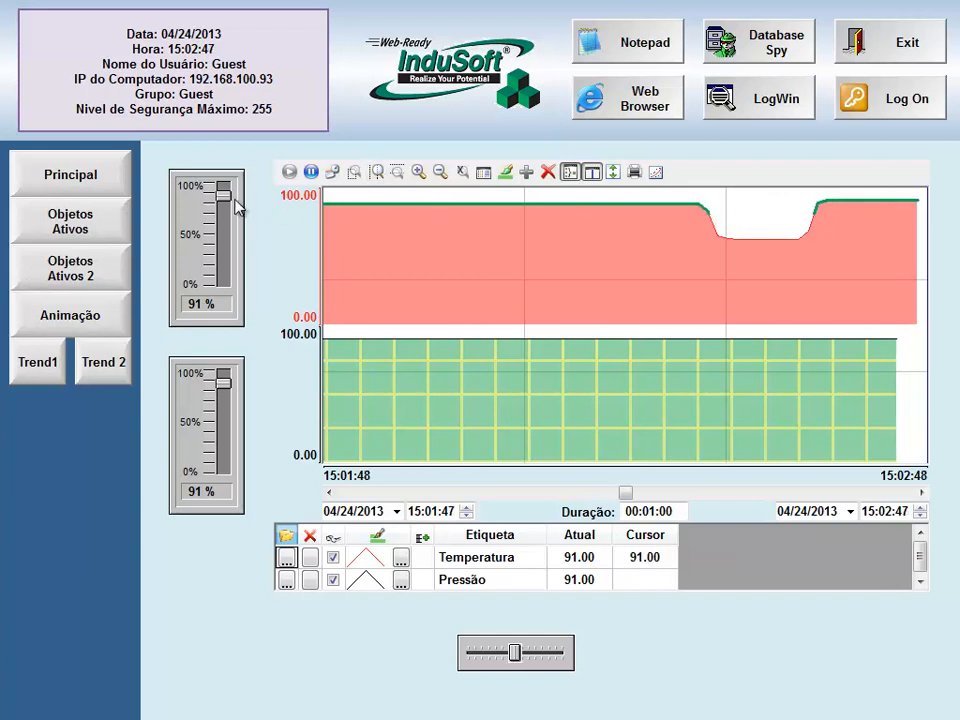
{"action": "left_click_drag", "start_coordinate": [223, 195], "coordinate": [222, 235]}
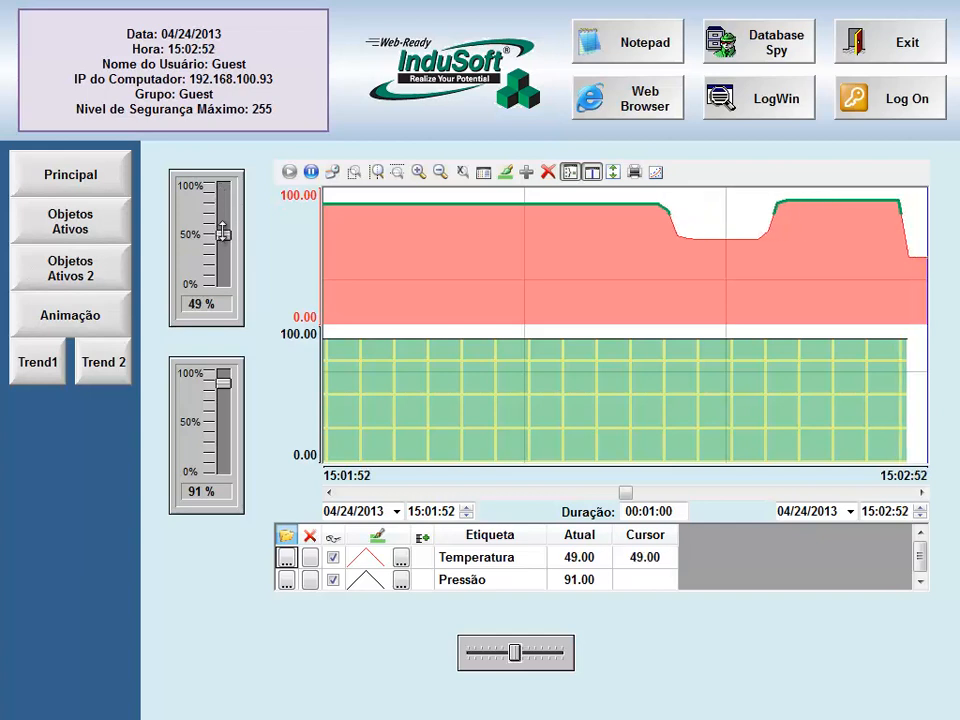
Exit the runtime and reopen the points settings of the trend control on the Tendencia1 screen.
{"action": "left_click", "coordinate": [845, 43]}
{"action": "left_click", "coordinate": [507, 434]}
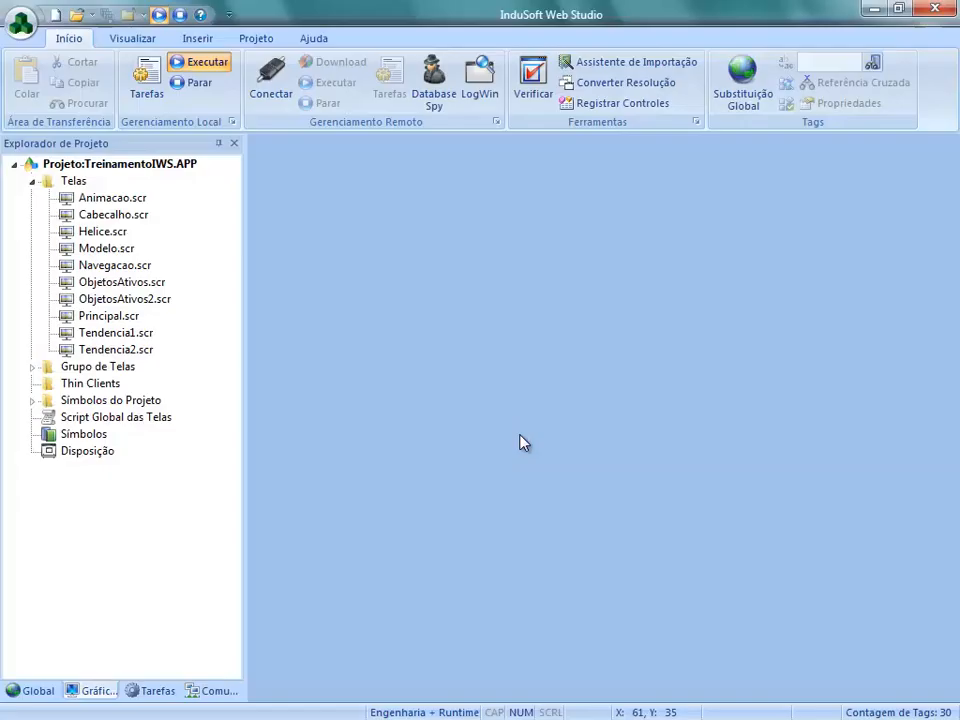
{"action": "double_click", "coordinate": [128, 332]}
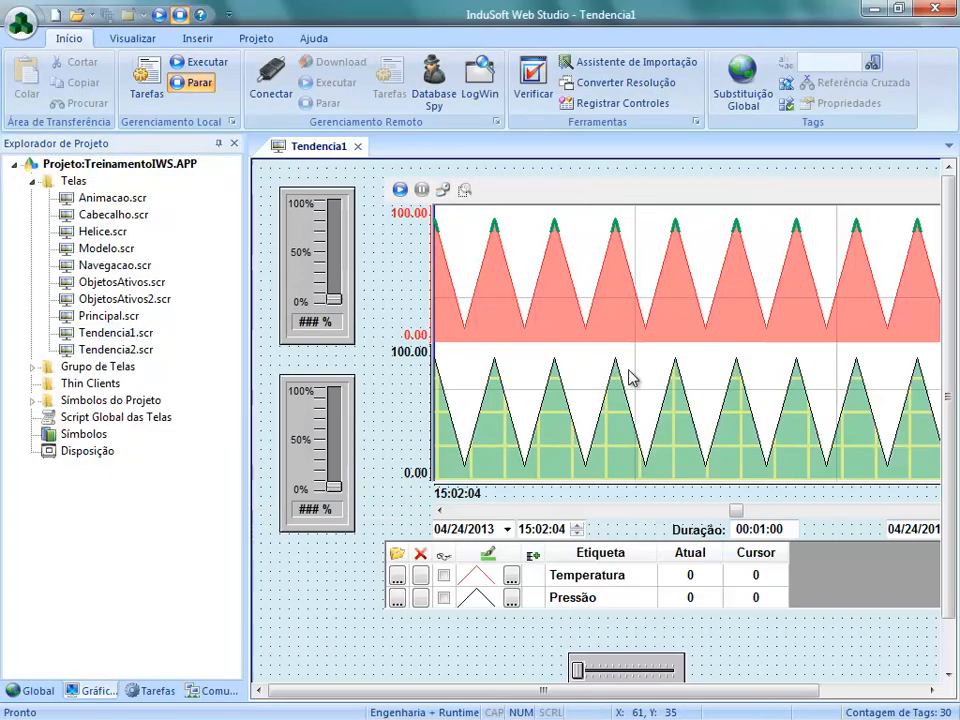
{"action": "double_click", "coordinate": [635, 380]}
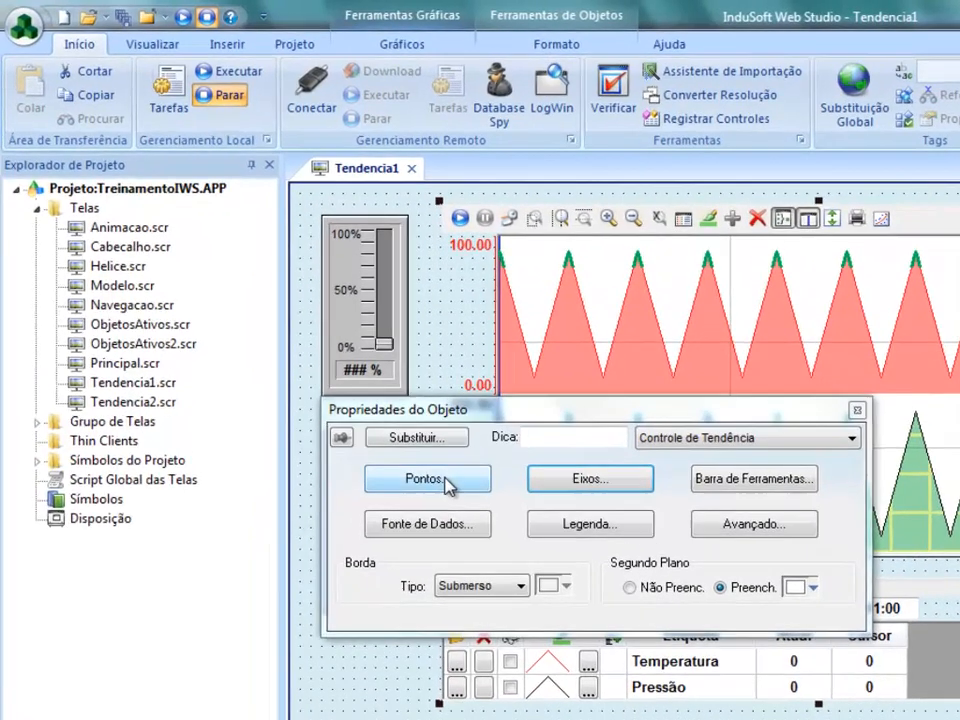
{"action": "left_click", "coordinate": [369, 358]}
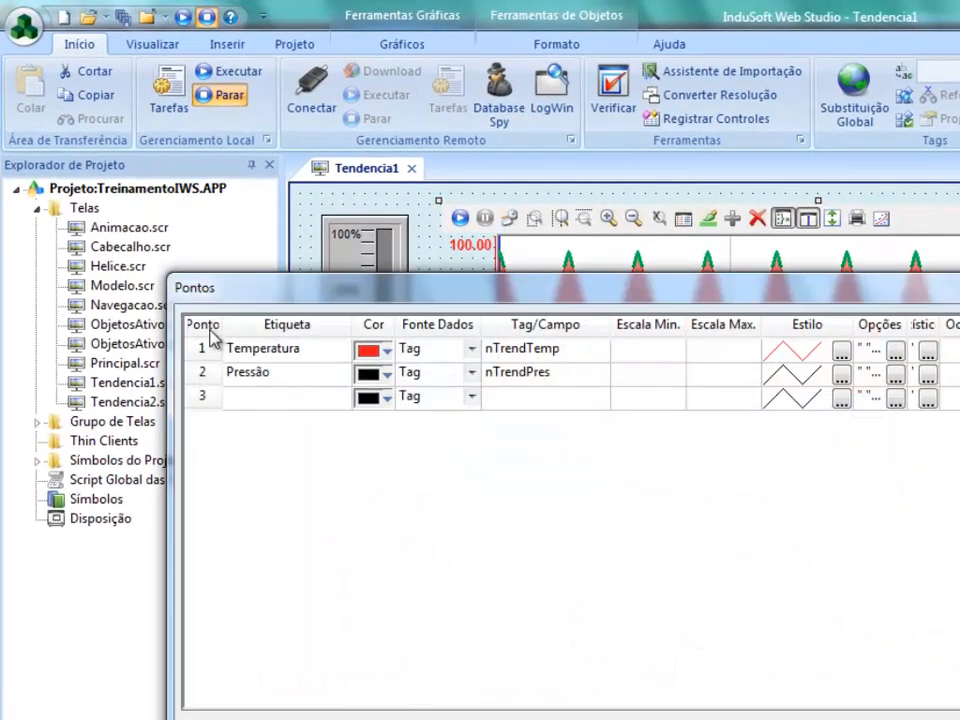
Examine the statistical process control fields available for the Temperatura and Pressão points, leaving them empty, and close the points settings.
{"action": "left_click", "coordinate": [207, 333]}
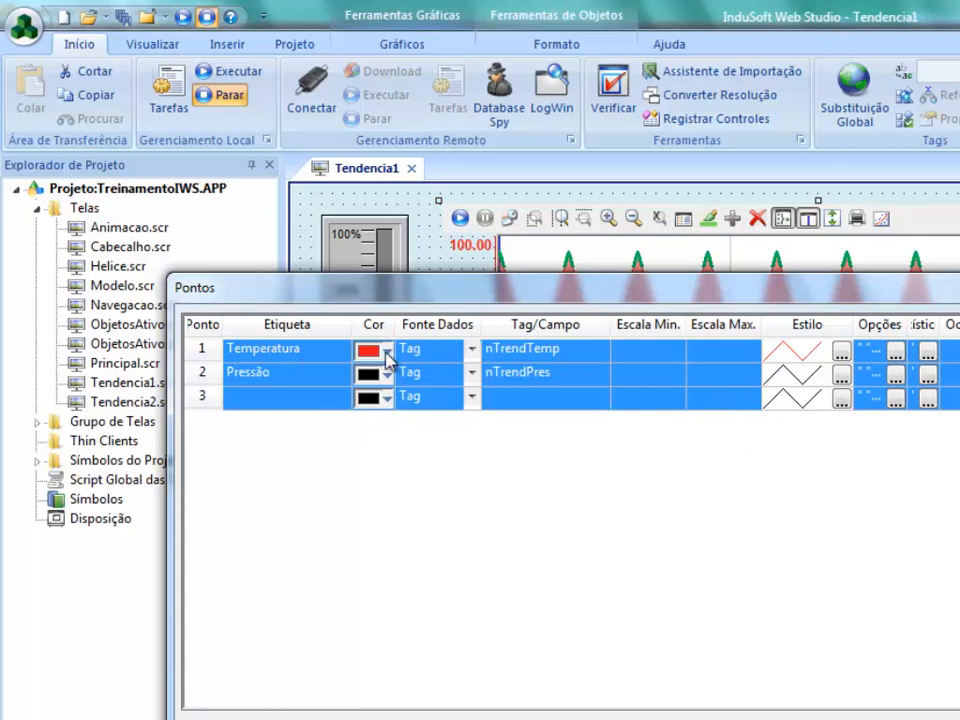
{"action": "left_click", "coordinate": [437, 356]}
{"action": "left_click", "coordinate": [926, 352]}
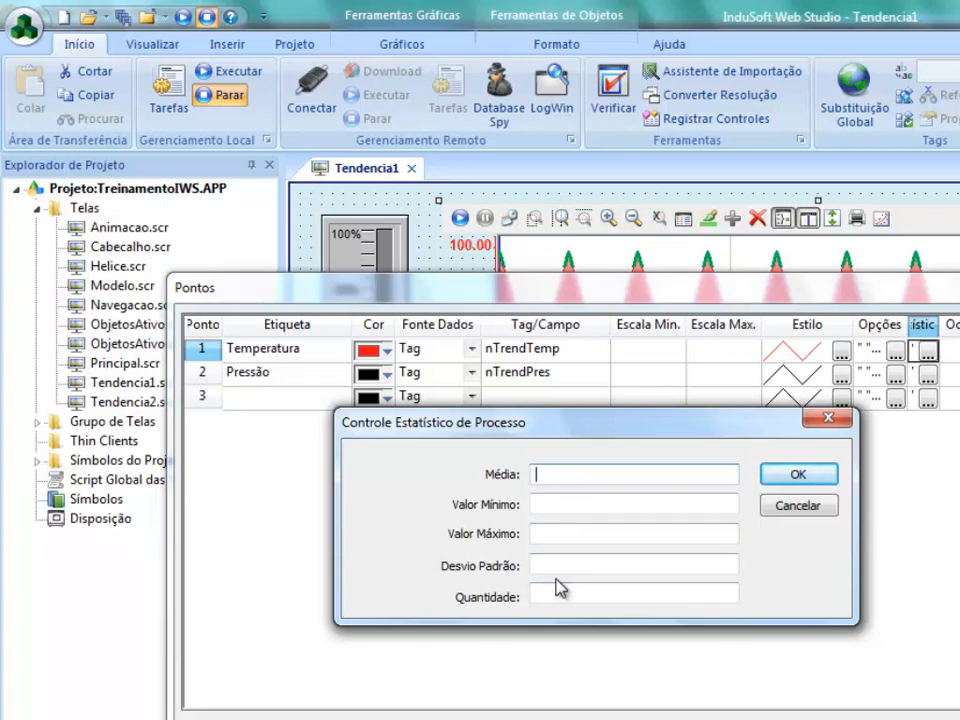
{"action": "left_click", "coordinate": [820, 475]}
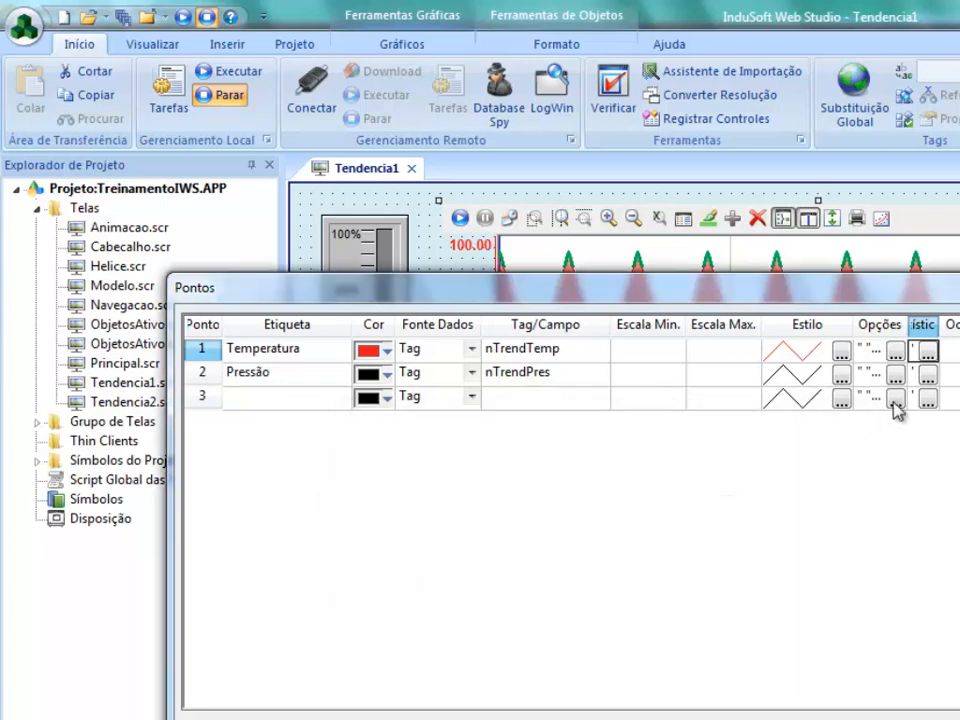
{"action": "left_click", "coordinate": [928, 353]}
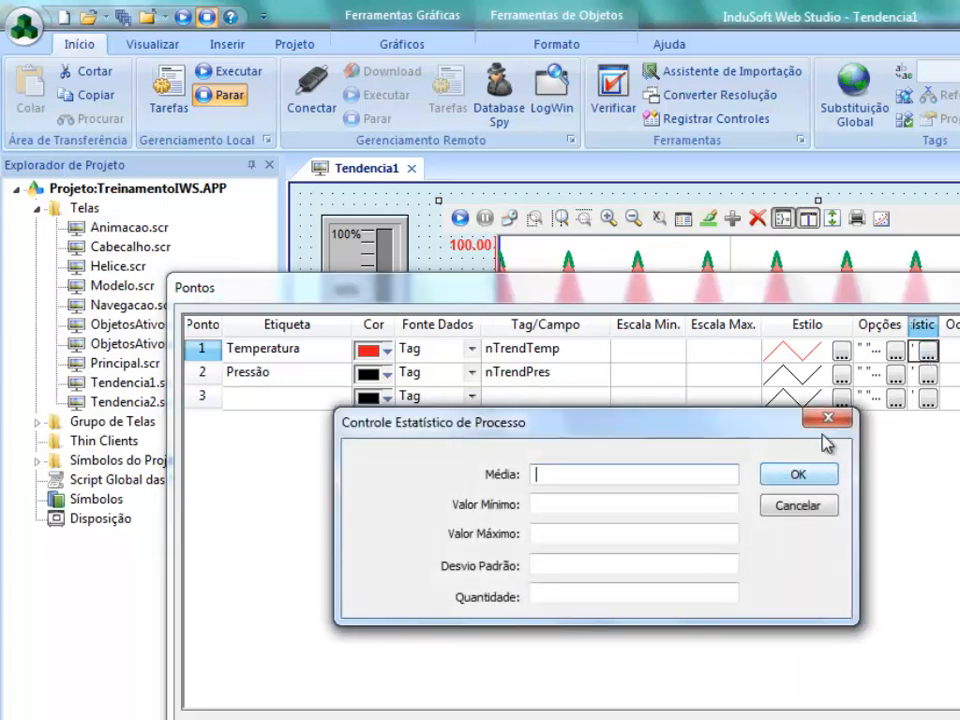
{"action": "left_click", "coordinate": [828, 421]}
{"action": "left_click", "coordinate": [928, 375]}
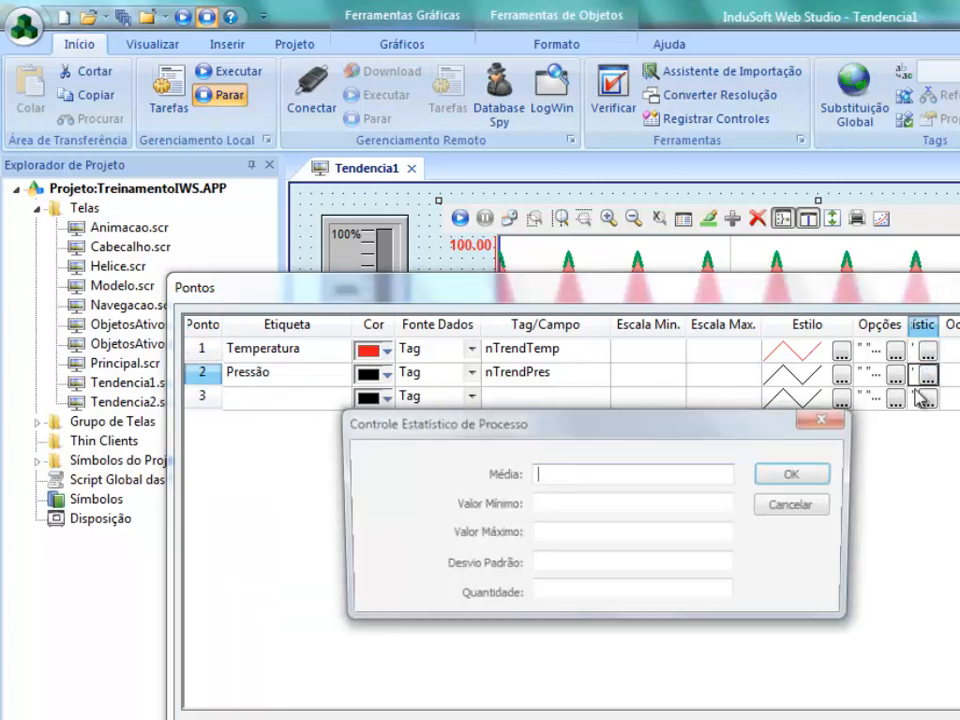
{"action": "left_click", "coordinate": [817, 478]}
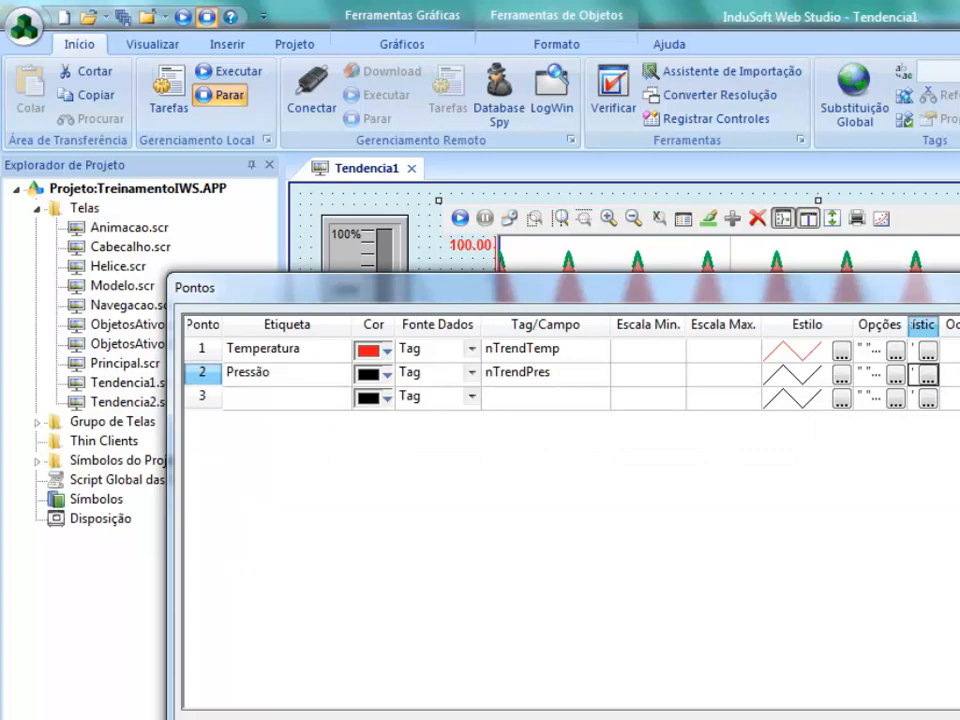
{"action": "left_click", "coordinate": [945, 719]}
Add Média to the visible columns of the trend control's legend, after reviewing the Seleção, Escala and Cursor columns.
{"action": "left_click", "coordinate": [641, 539]}
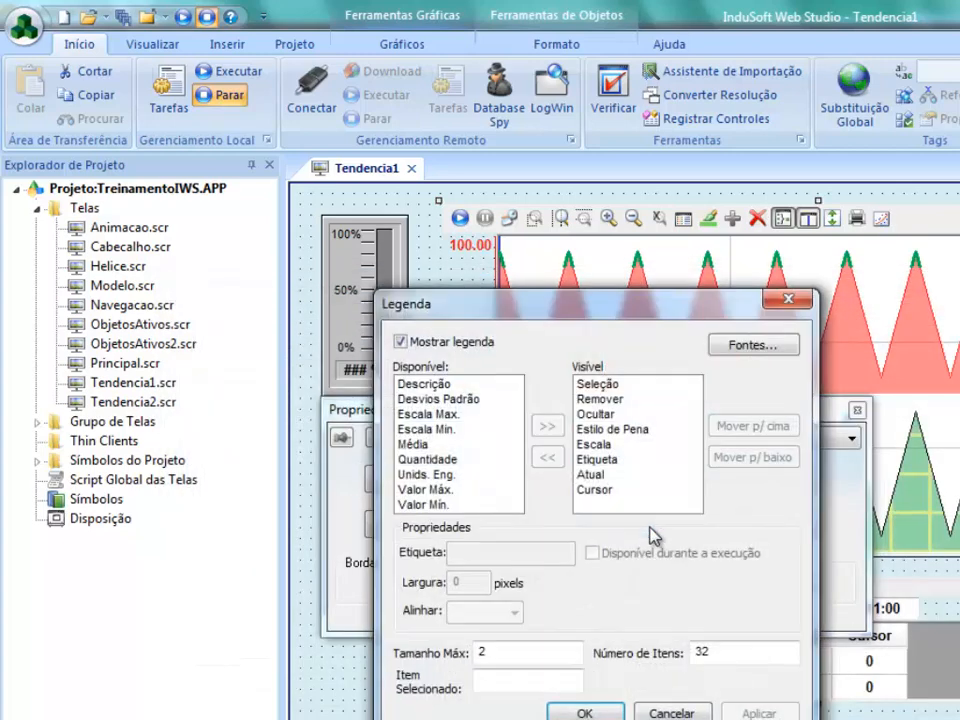
{"action": "left_click", "coordinate": [600, 385]}
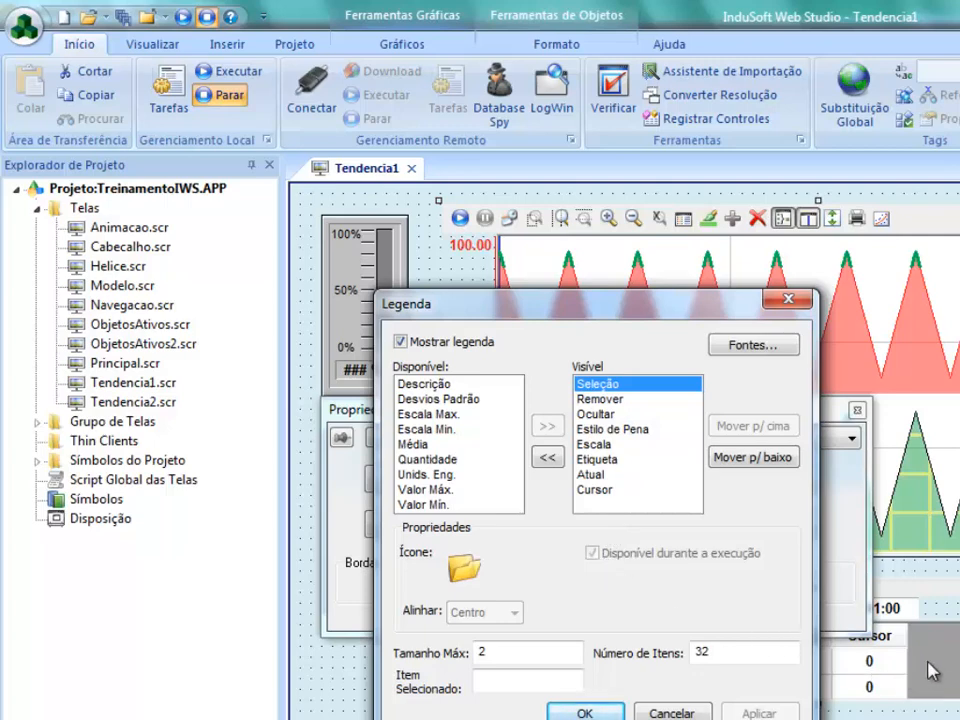
{"action": "left_click", "coordinate": [606, 446]}
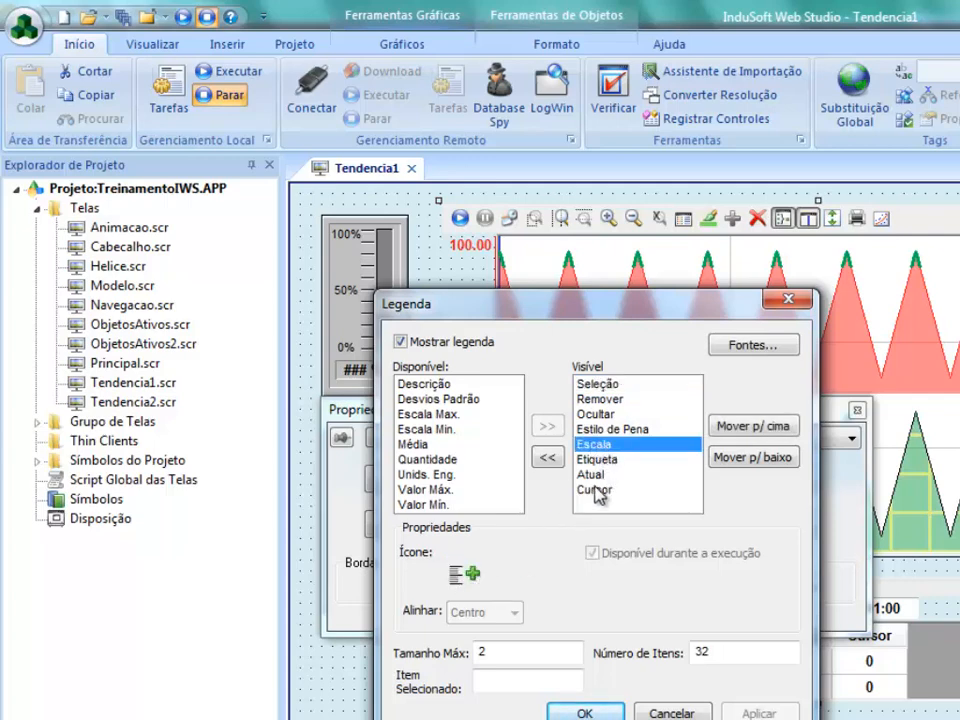
{"action": "left_click", "coordinate": [598, 493]}
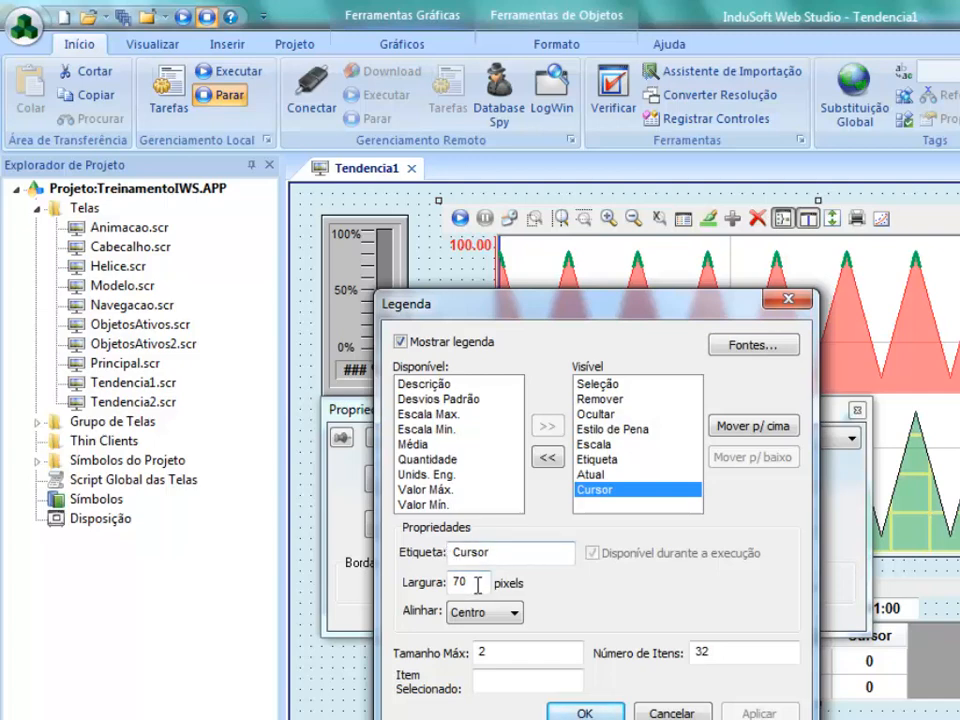
{"action": "left_click", "coordinate": [434, 448]}
{"action": "left_click", "coordinate": [547, 426]}
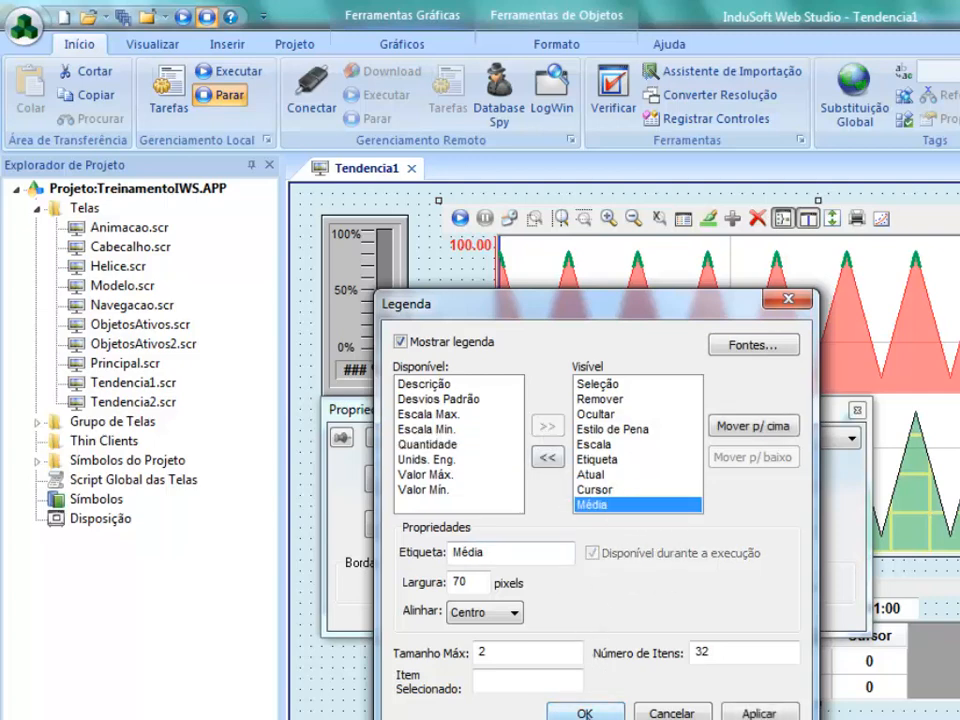
{"action": "left_click", "coordinate": [585, 712]}
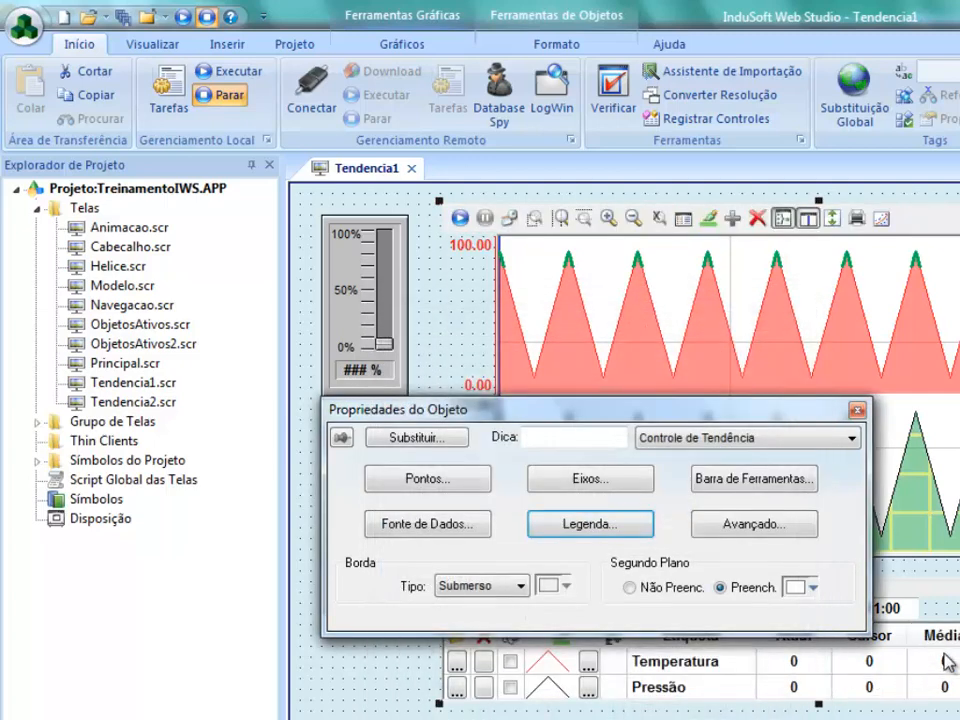
Review the Etiqueta column's properties and the show-legend option in the trend control's legend settings.
{"action": "left_click", "coordinate": [636, 524]}
{"action": "left_click", "coordinate": [605, 458]}
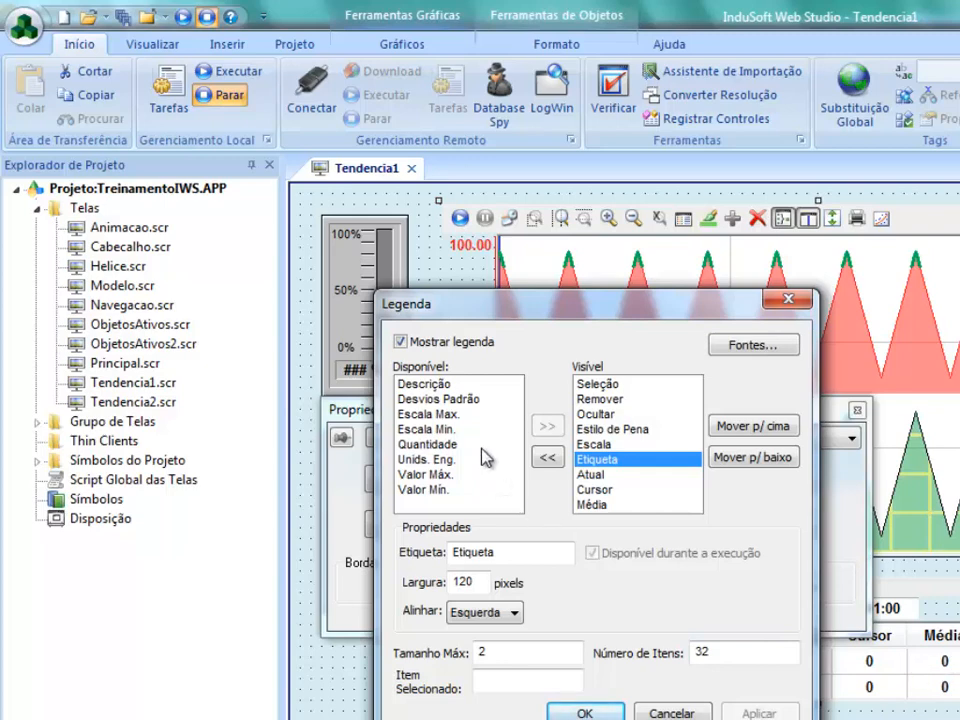
{"action": "left_click", "coordinate": [401, 342]}
{"action": "left_click", "coordinate": [578, 712]}
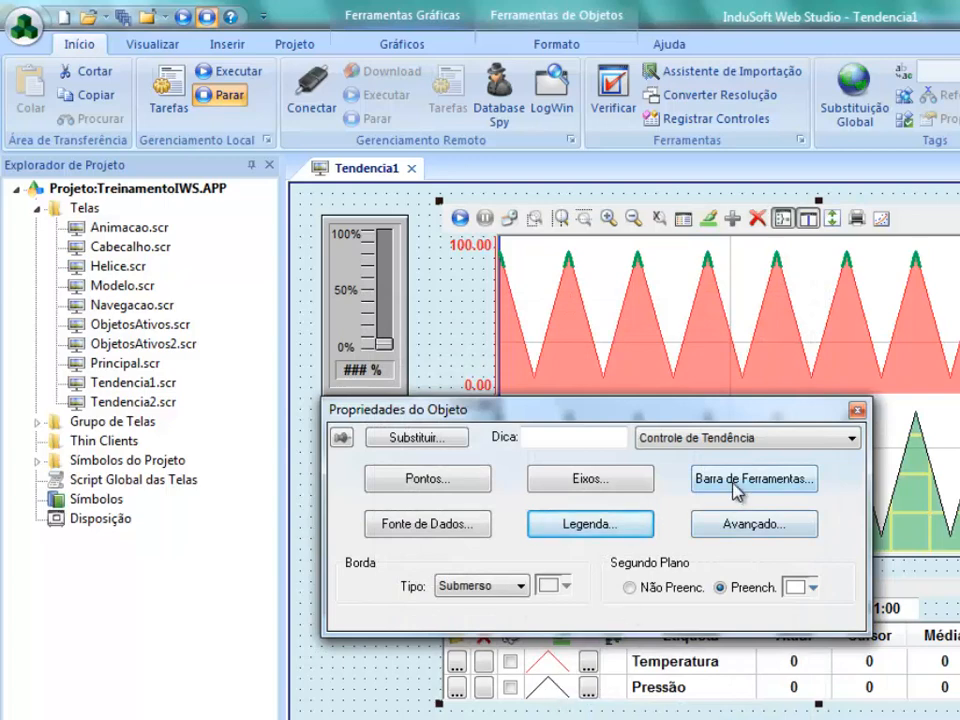
Review the trend control's toolbar settings, including the visibility and activation tag of the Executar/Parar command, and close them.
{"action": "left_click", "coordinate": [737, 484]}
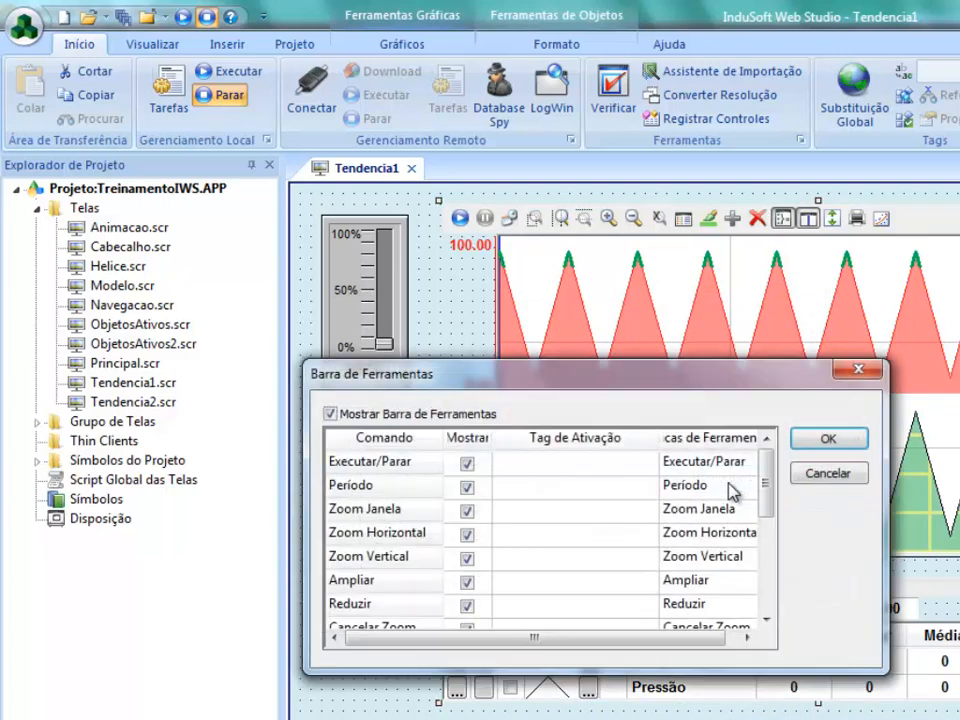
{"action": "left_click", "coordinate": [466, 466]}
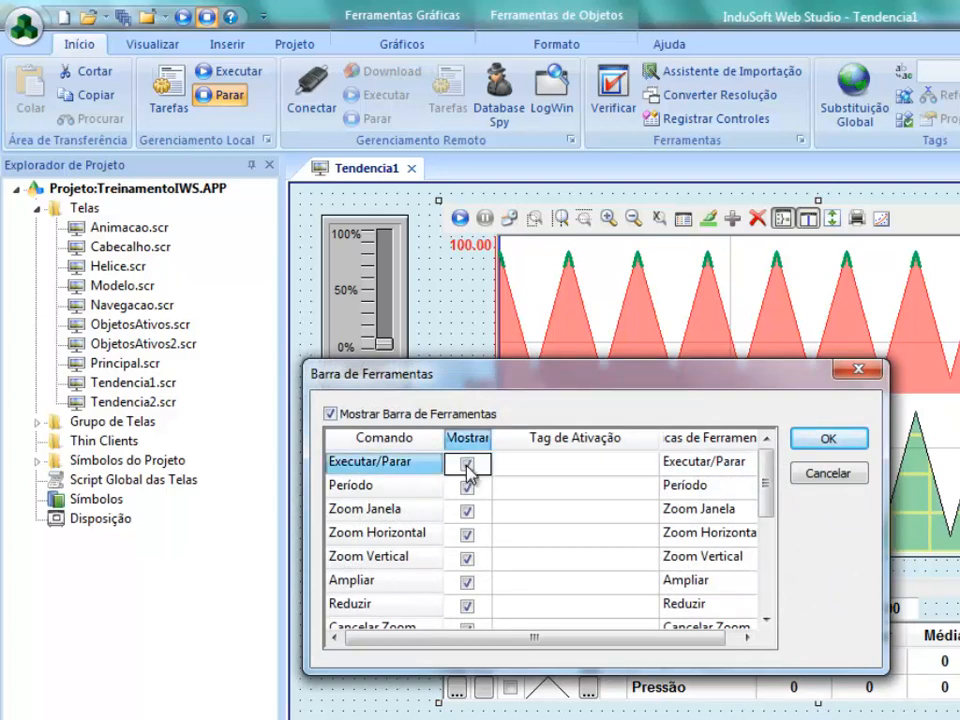
{"action": "left_click", "coordinate": [466, 465]}
{"action": "left_click_drag", "start_coordinate": [670, 640], "coordinate": [696, 630]}
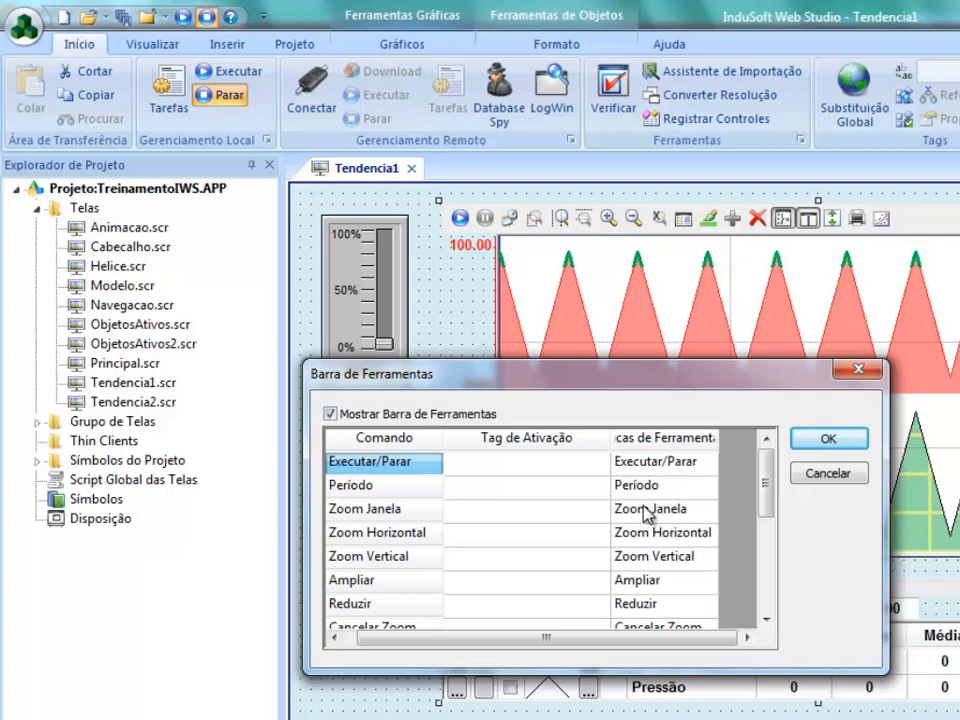
{"action": "left_click", "coordinate": [518, 470]}
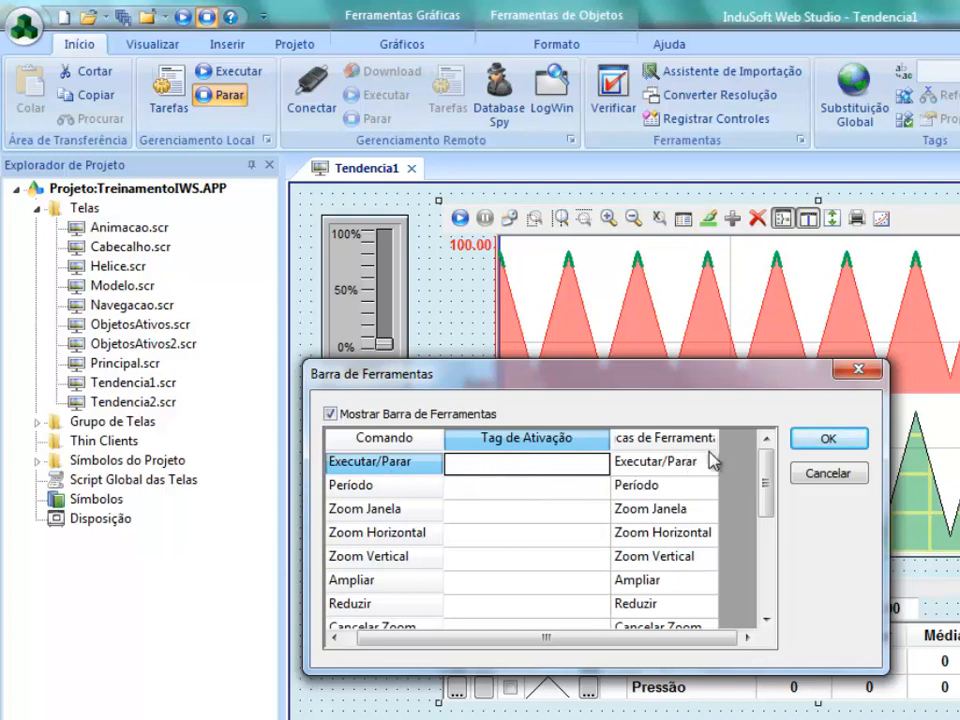
{"action": "left_click", "coordinate": [818, 439]}
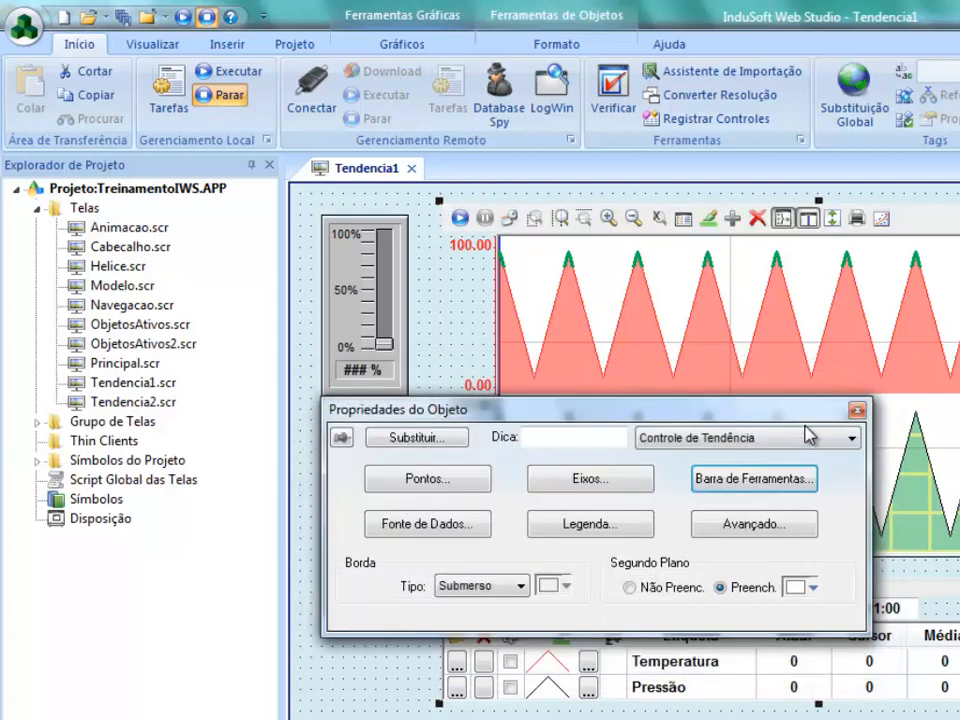
Examine the trend control's advanced settings, including the update trigger, save and load triggers, file name and export formats, and close them.
{"action": "left_click", "coordinate": [752, 525]}
{"action": "left_click", "coordinate": [488, 354]}
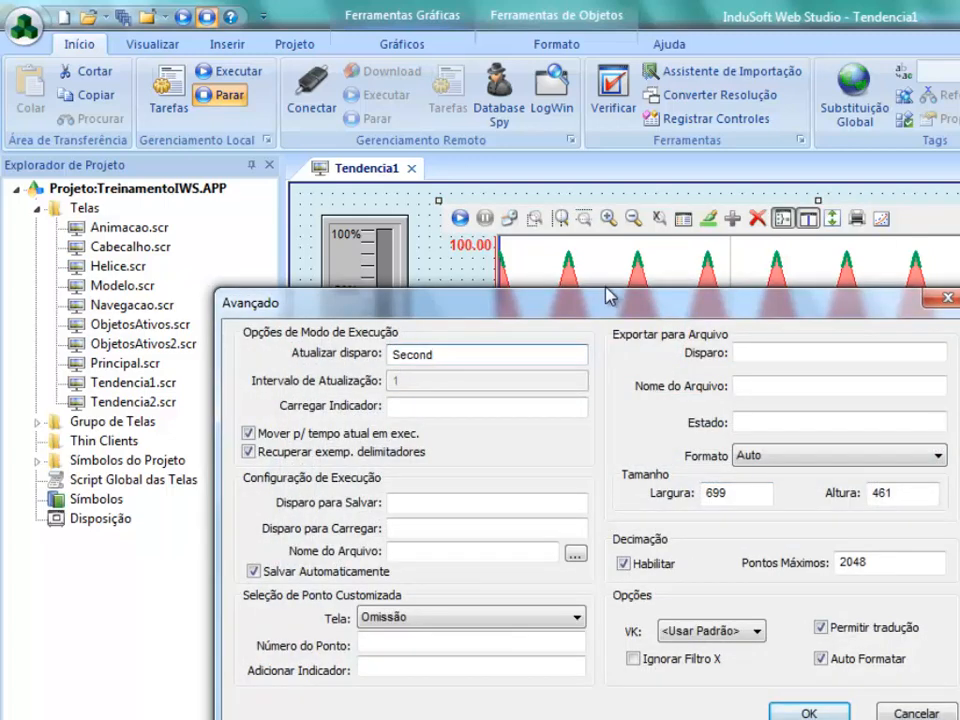
{"action": "double_click", "coordinate": [441, 356]}
{"action": "left_click", "coordinate": [491, 358]}
{"action": "left_click", "coordinate": [407, 555]}
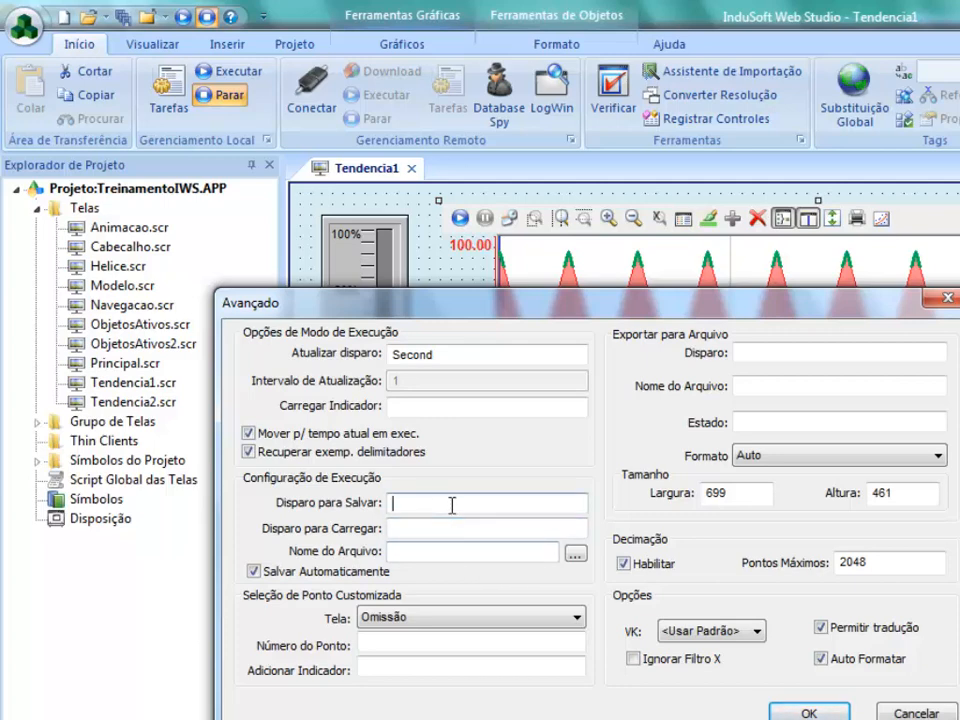
{"action": "left_click", "coordinate": [416, 503]}
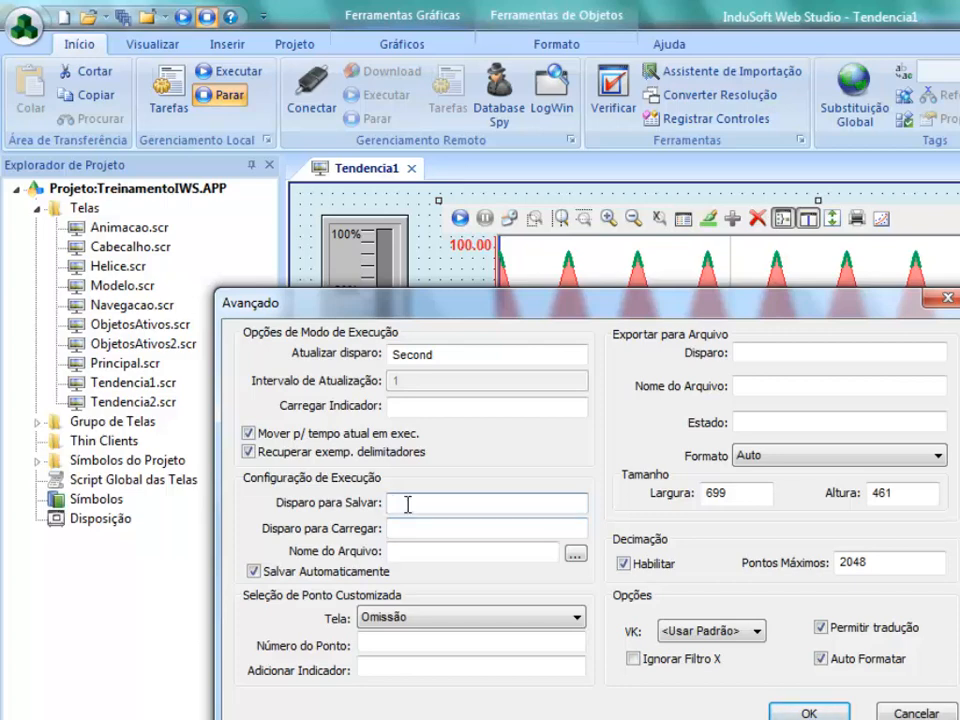
{"action": "left_click", "coordinate": [415, 529]}
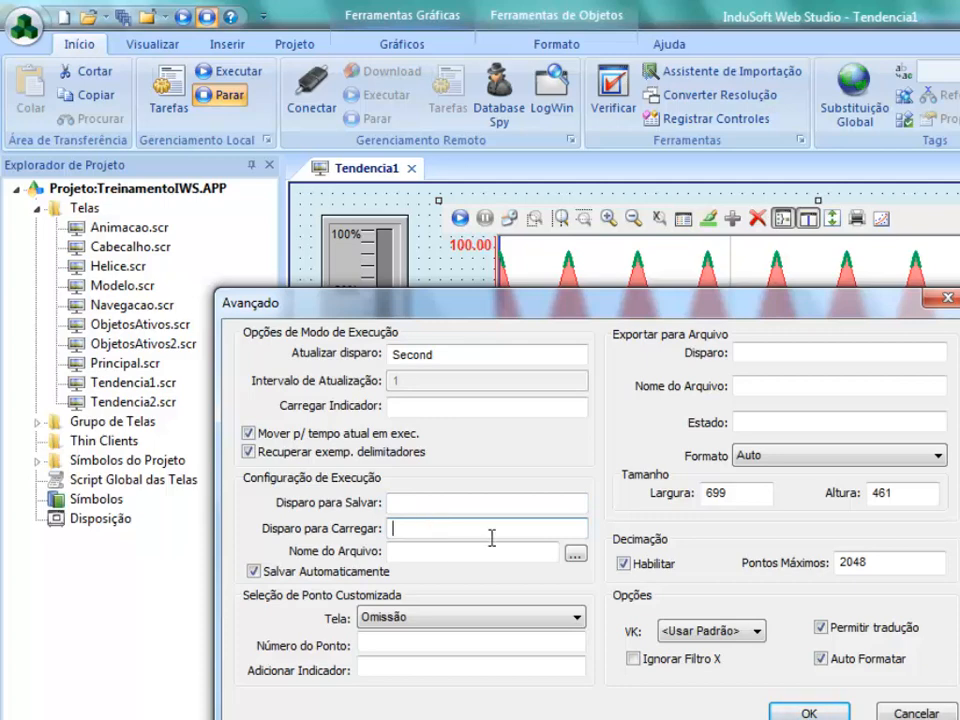
{"action": "left_click", "coordinate": [826, 466]}
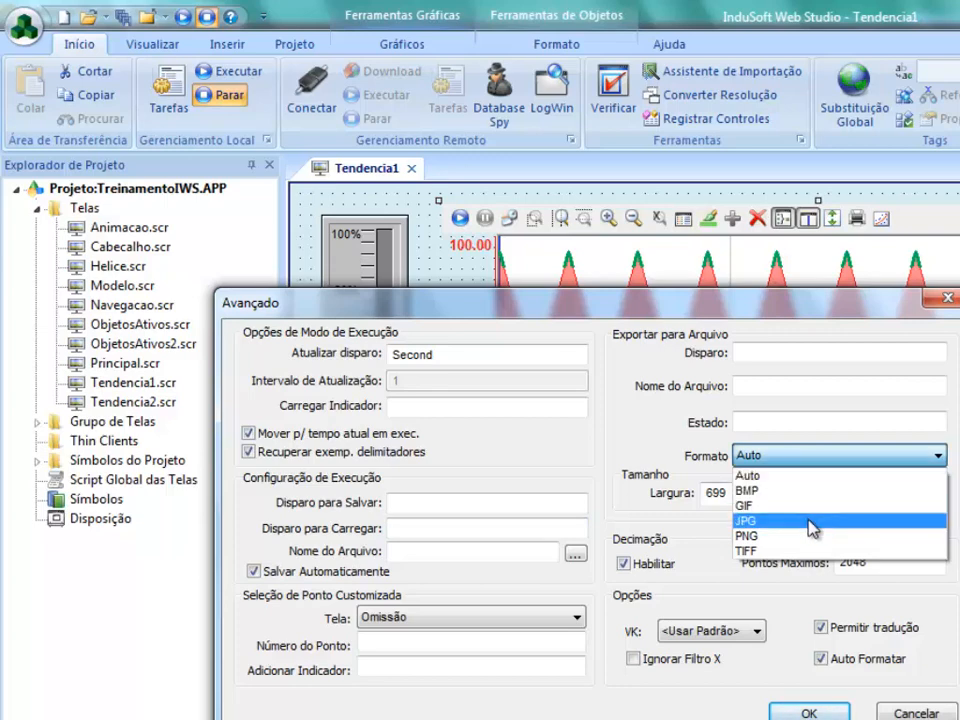
{"action": "left_click", "coordinate": [799, 458]}
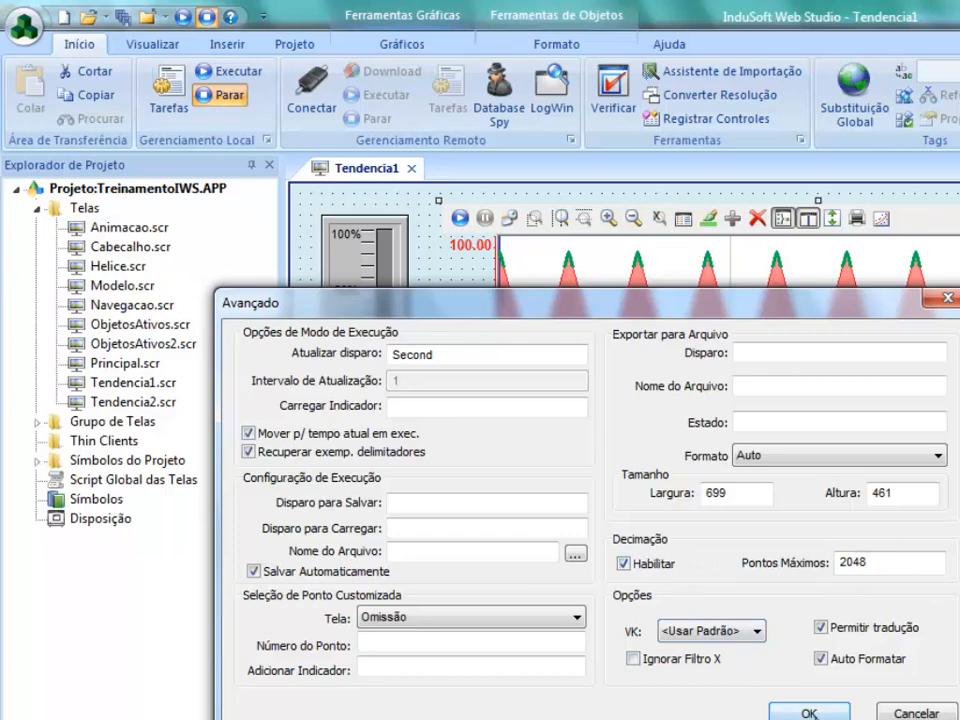
{"action": "left_click", "coordinate": [810, 713]}
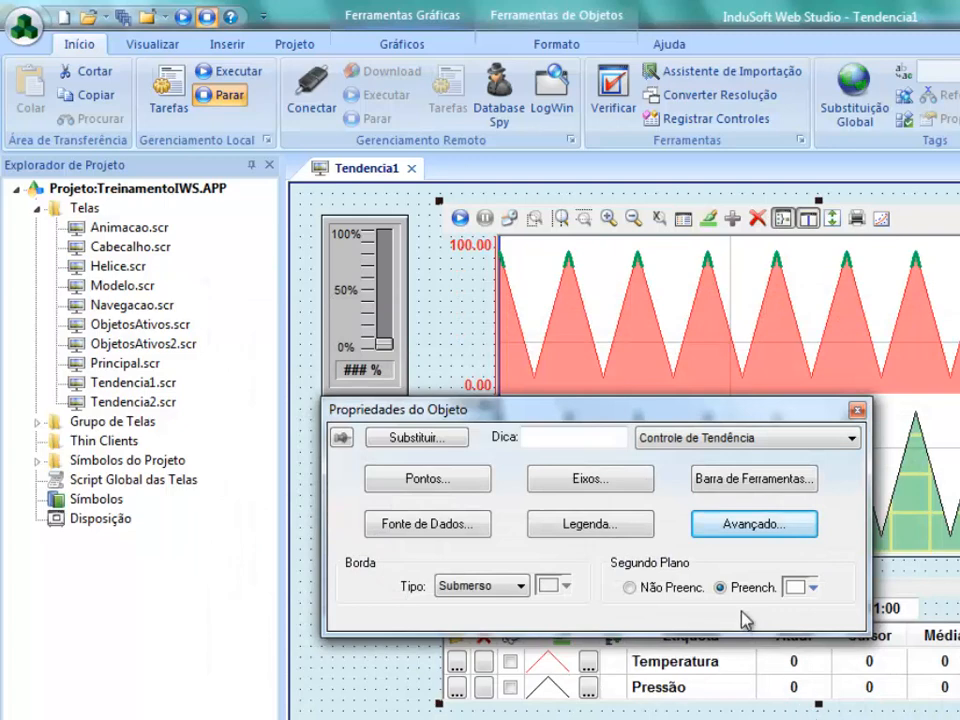
Close the object properties and the Tendencia1 screen, and open the Tendencia2 screen.
{"action": "left_click", "coordinate": [855, 410]}
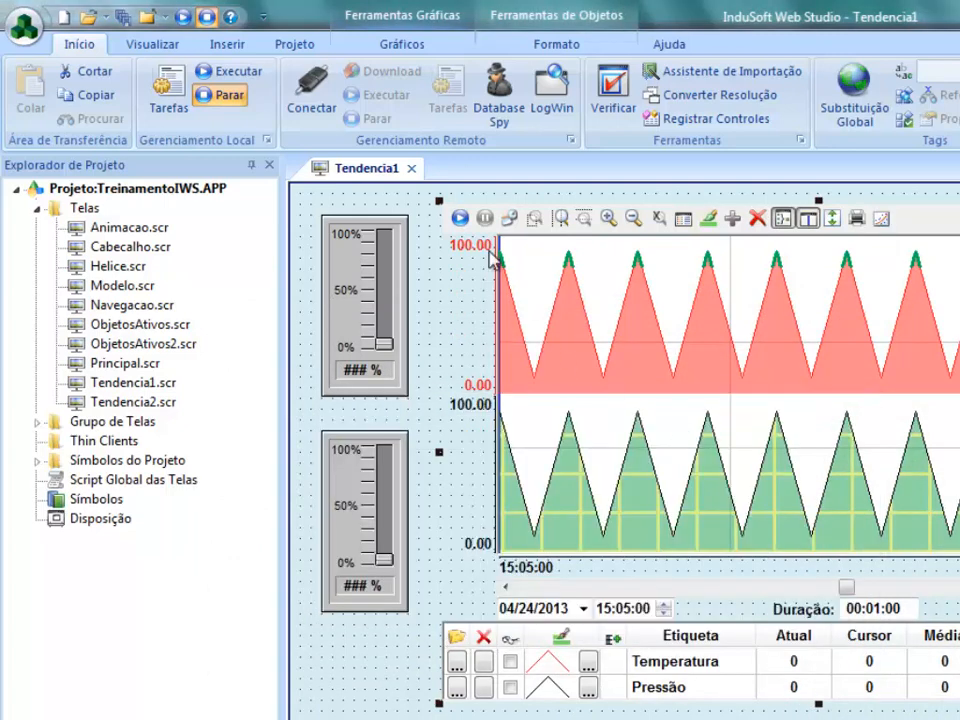
{"action": "left_click", "coordinate": [411, 168]}
{"action": "left_click", "coordinate": [472, 499]}
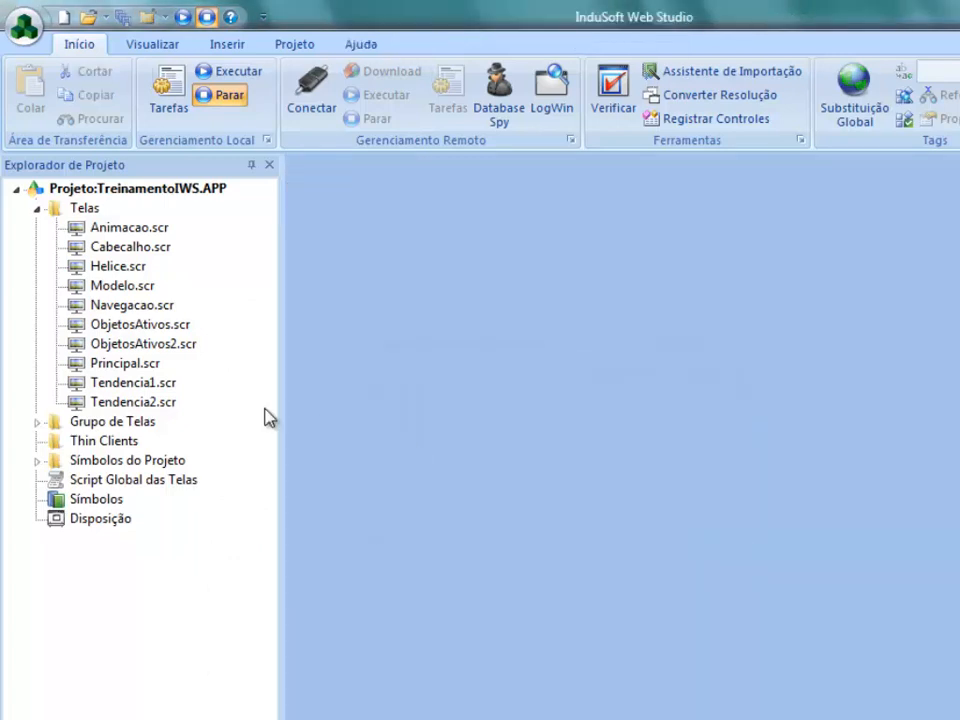
{"action": "double_click", "coordinate": [143, 401]}
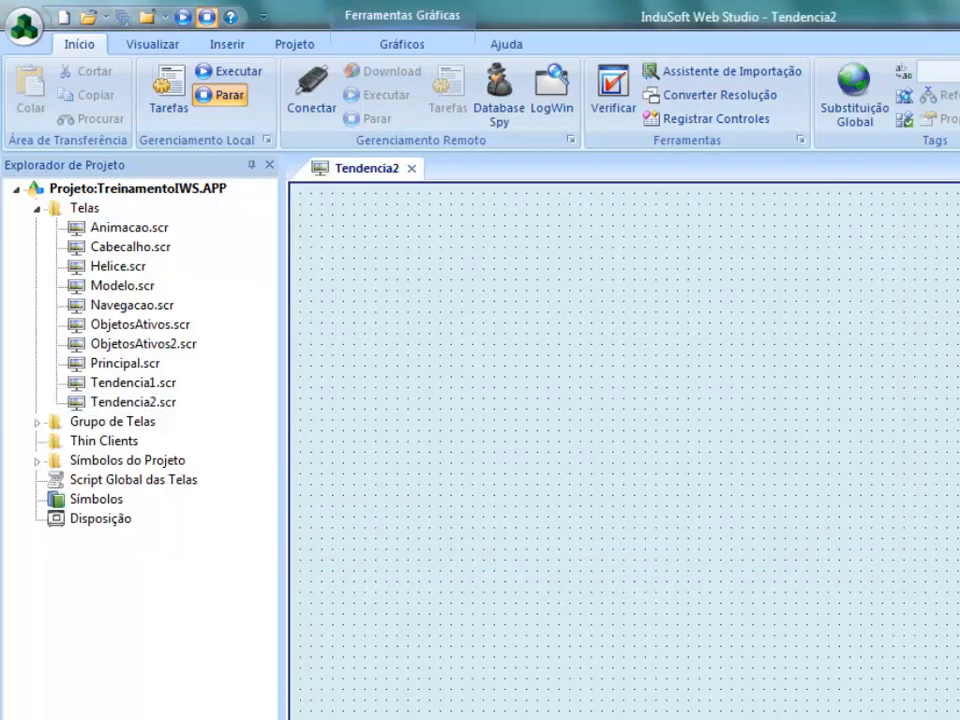
Insert a trend control about 715 wide and 455 high on the empty Tendencia2 screen.
{"action": "left_click", "coordinate": [403, 44]}
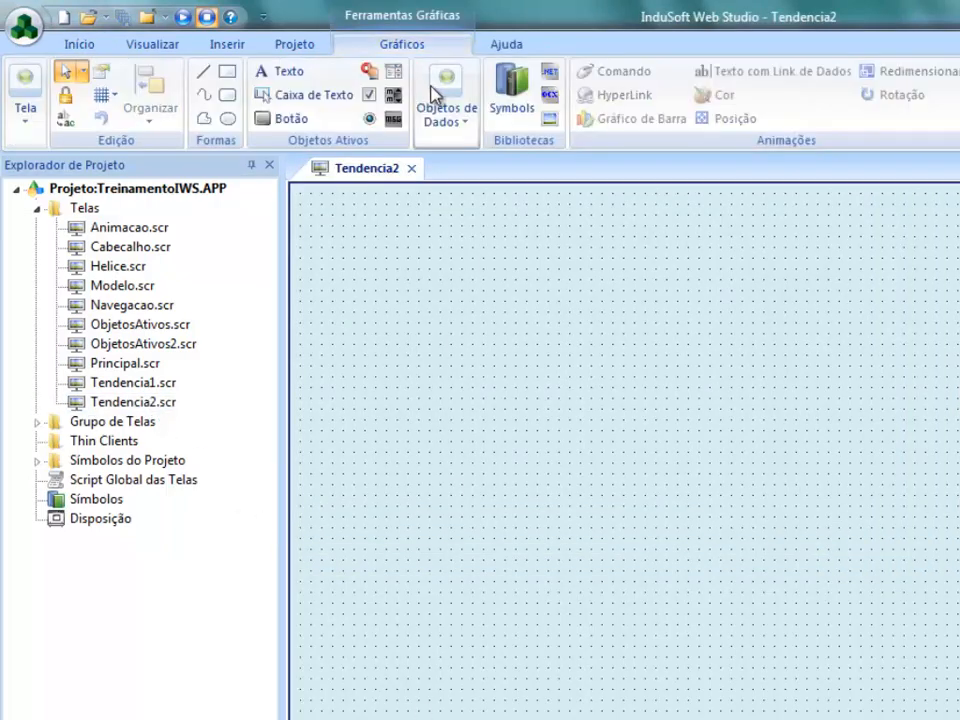
{"action": "left_click", "coordinate": [449, 140]}
{"action": "left_click", "coordinate": [455, 187]}
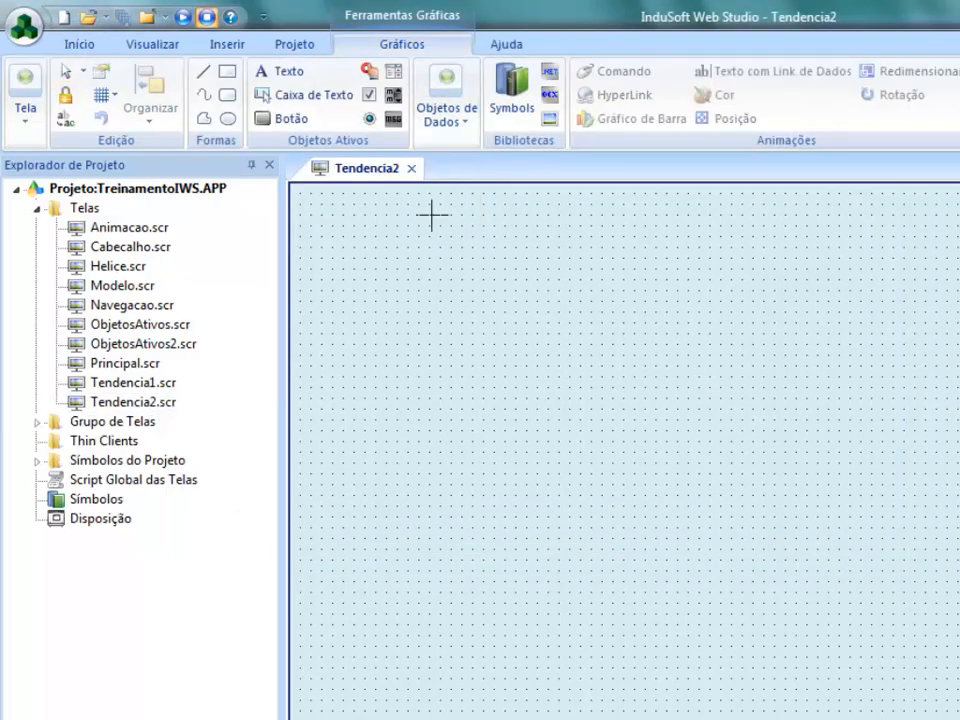
{"action": "left_click_drag", "start_coordinate": [320, 202], "coordinate": [945, 553]}
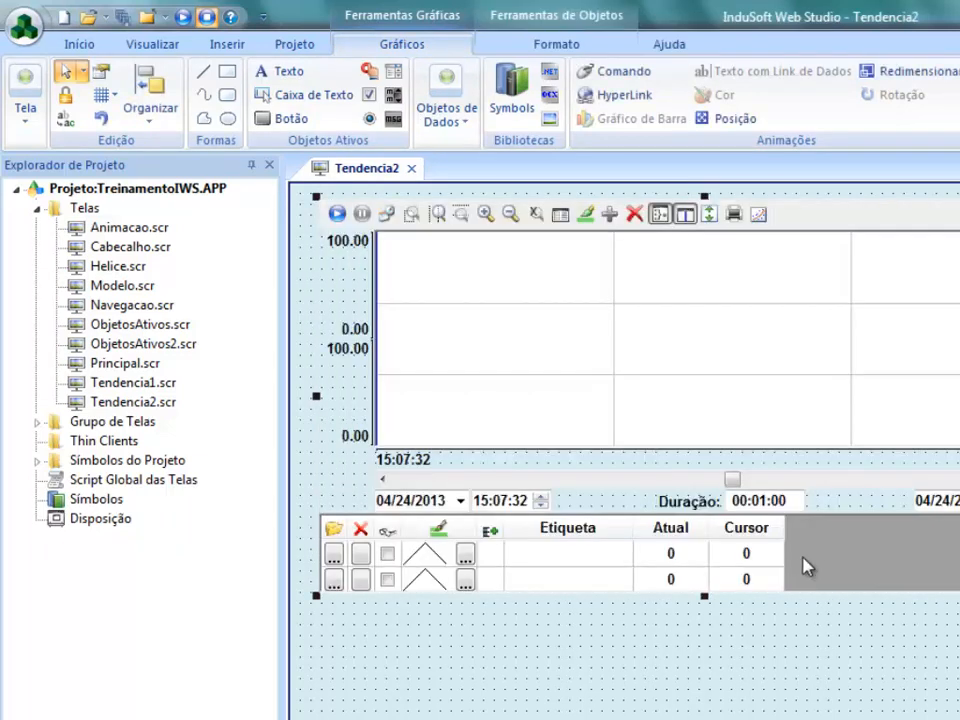
{"action": "left_click_drag", "start_coordinate": [710, 597], "coordinate": [707, 688]}
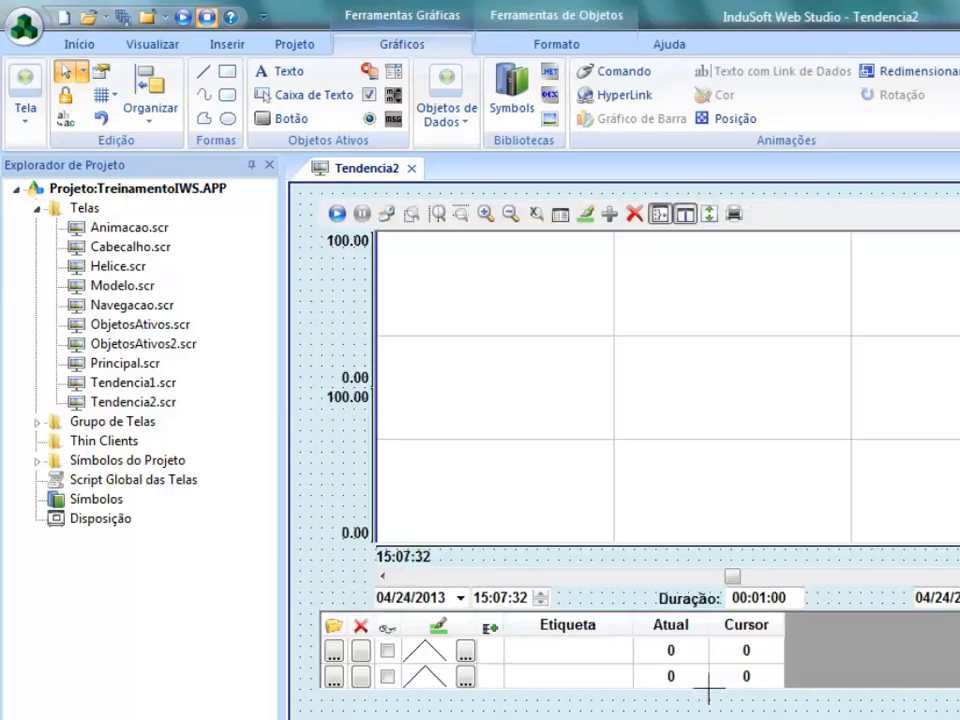
Set the X axis data type of the trend control on Tendencia2 to Numérico.
{"action": "double_click", "coordinate": [622, 497]}
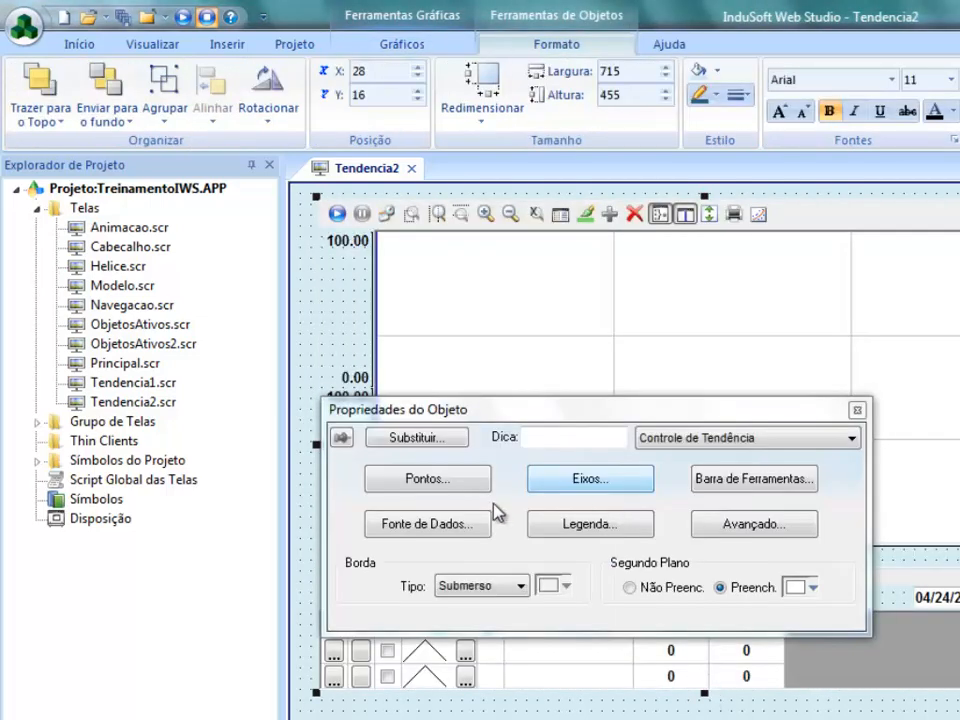
{"action": "left_click", "coordinate": [427, 524]}
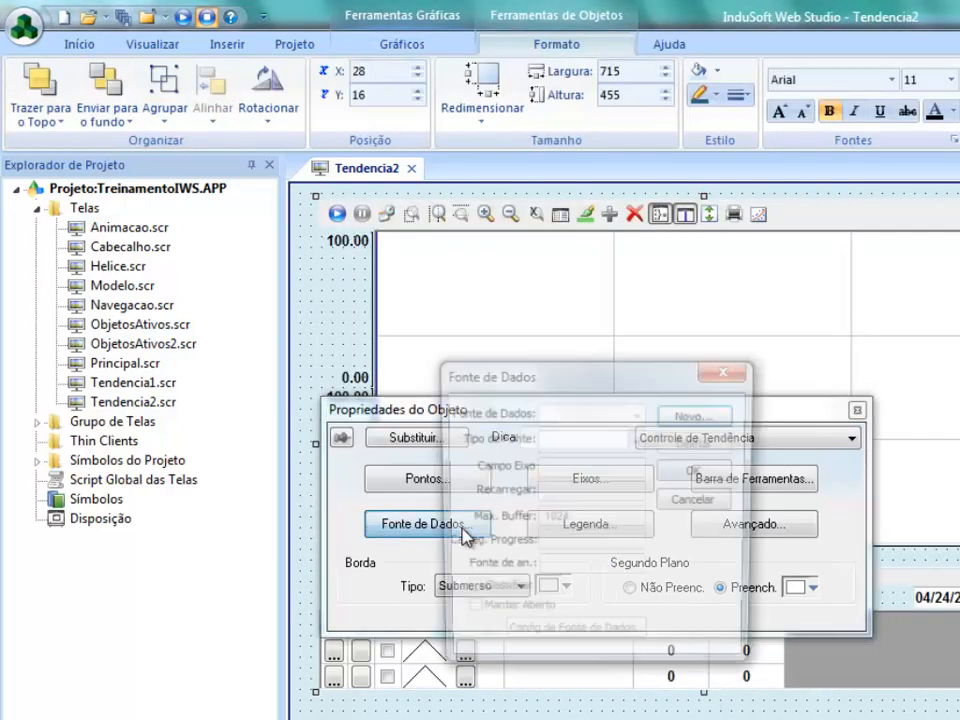
{"action": "left_click", "coordinate": [728, 369]}
{"action": "left_click", "coordinate": [612, 479]}
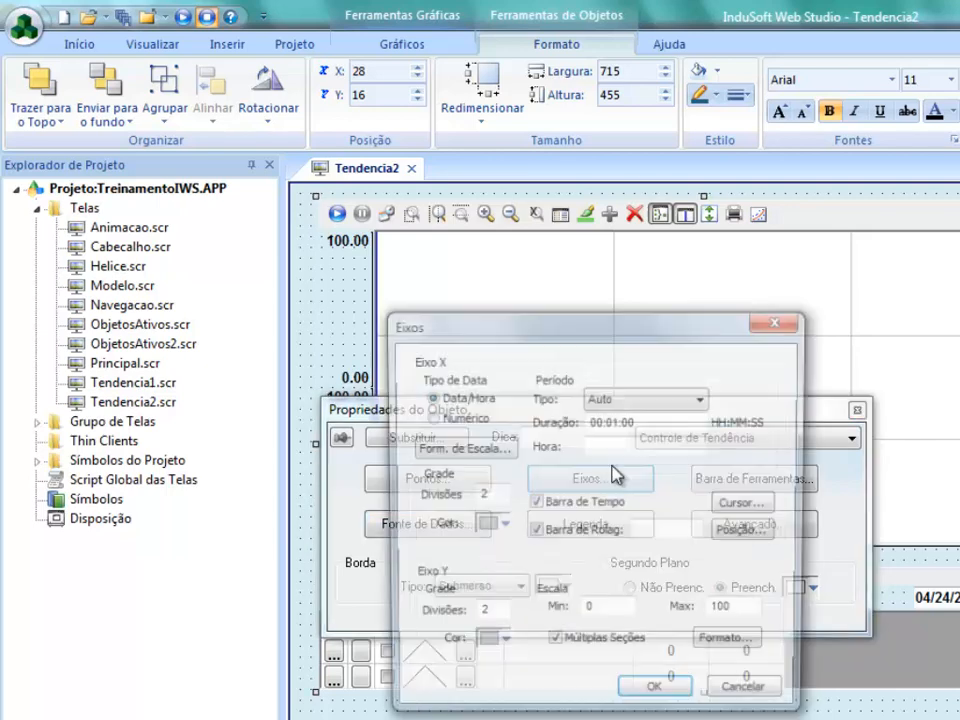
{"action": "left_click", "coordinate": [430, 418]}
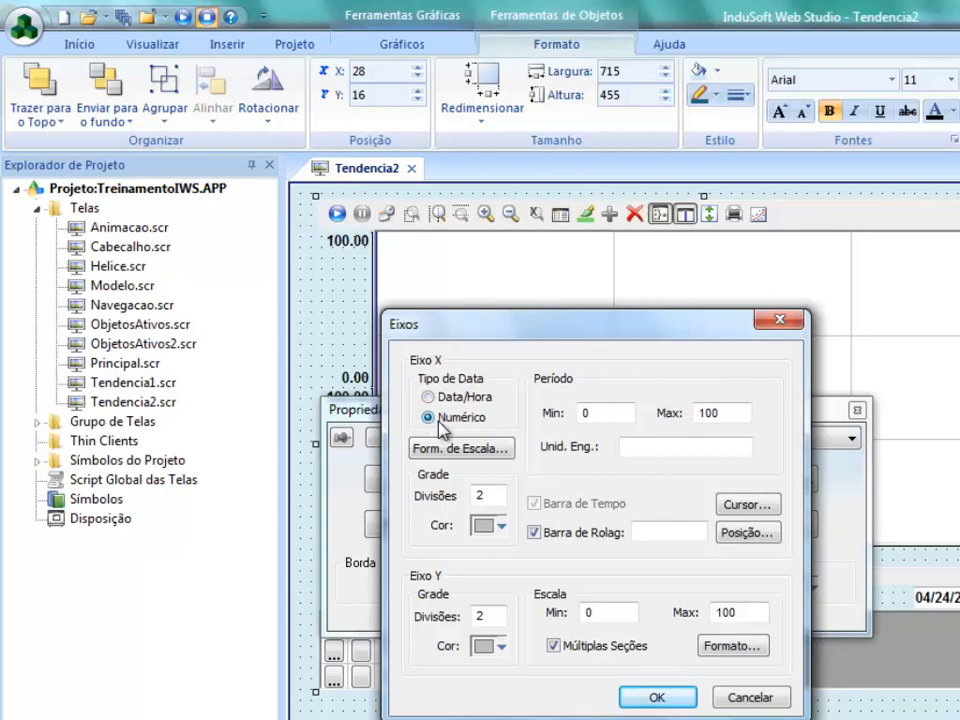
{"action": "left_click", "coordinate": [650, 697]}
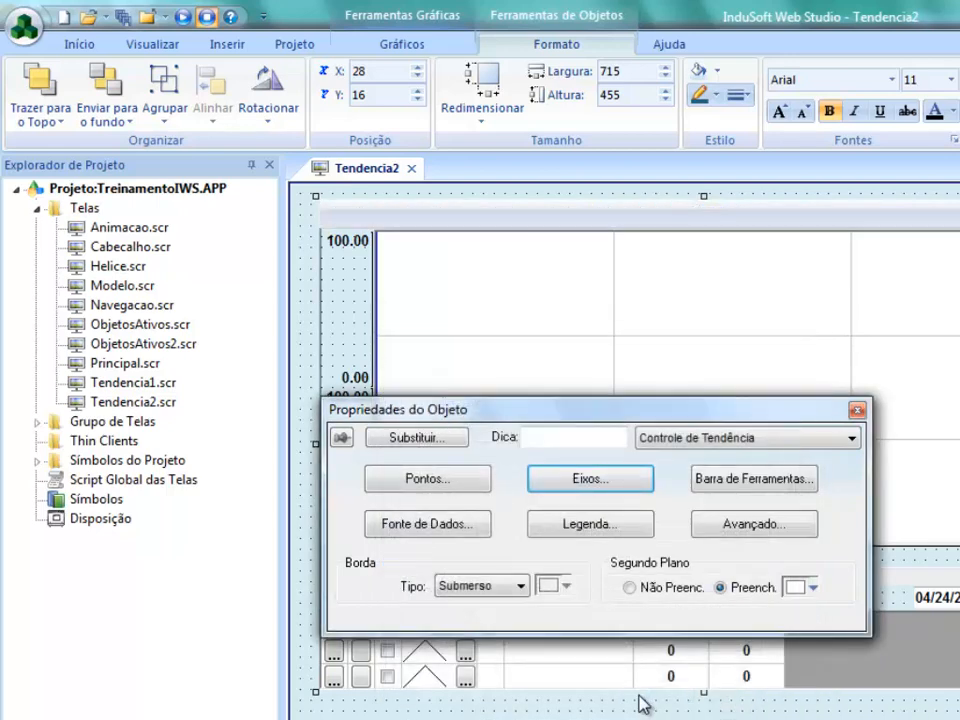
Create a data source named ArquivoXY for the trend control with the source type Arquivo de Texto.
{"action": "left_click", "coordinate": [450, 533]}
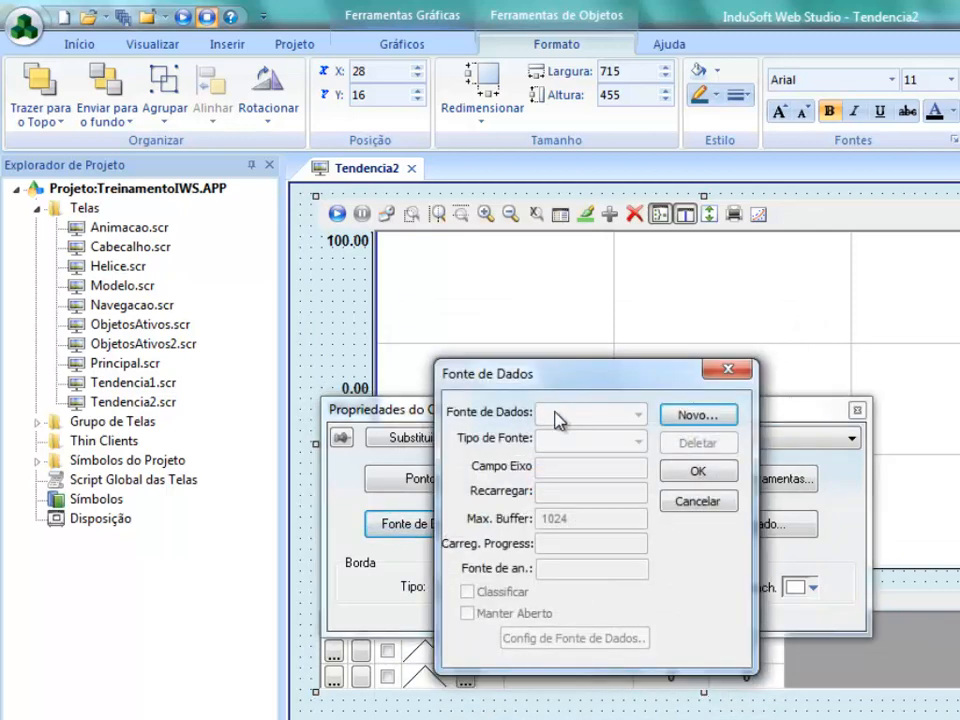
{"action": "left_click", "coordinate": [700, 416]}
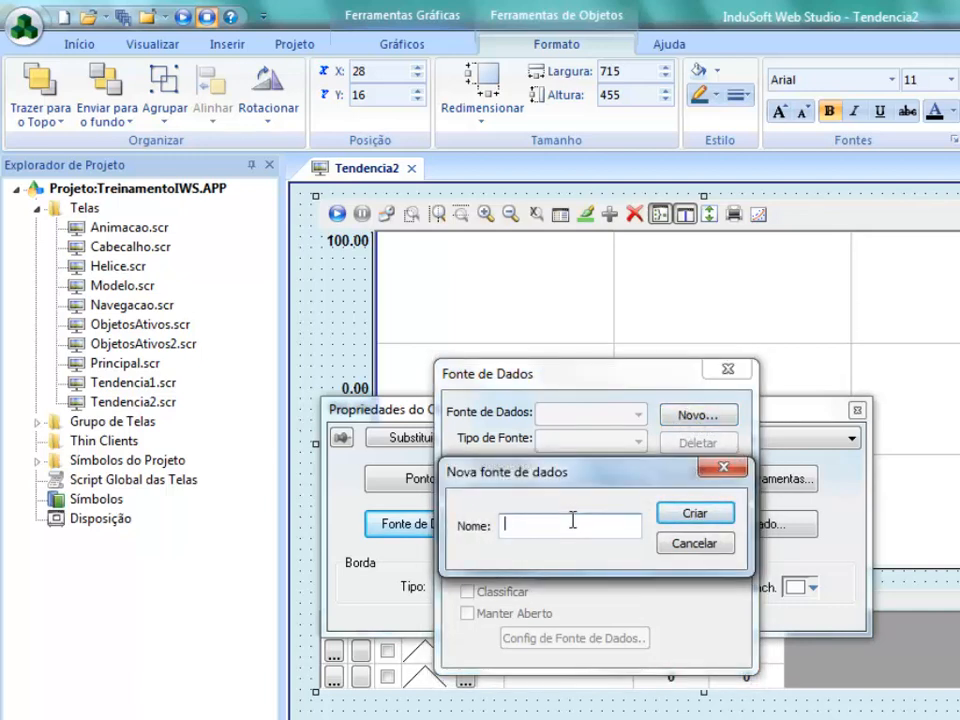
{"action": "type", "text": "ArquivoXY"}
{"action": "left_click", "coordinate": [694, 513]}
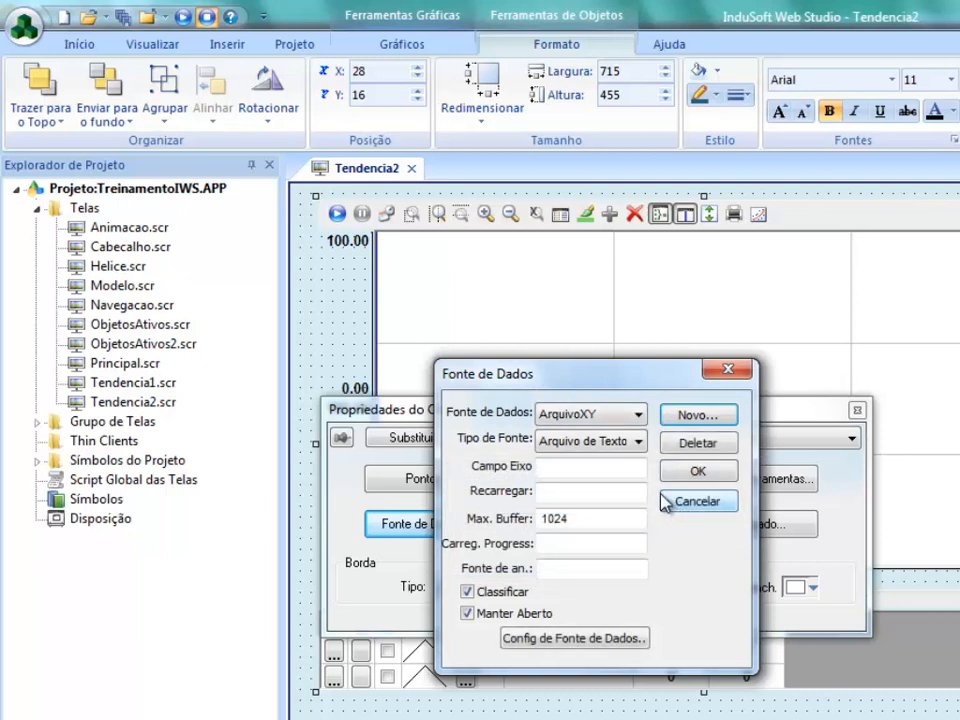
{"action": "left_click", "coordinate": [638, 442]}
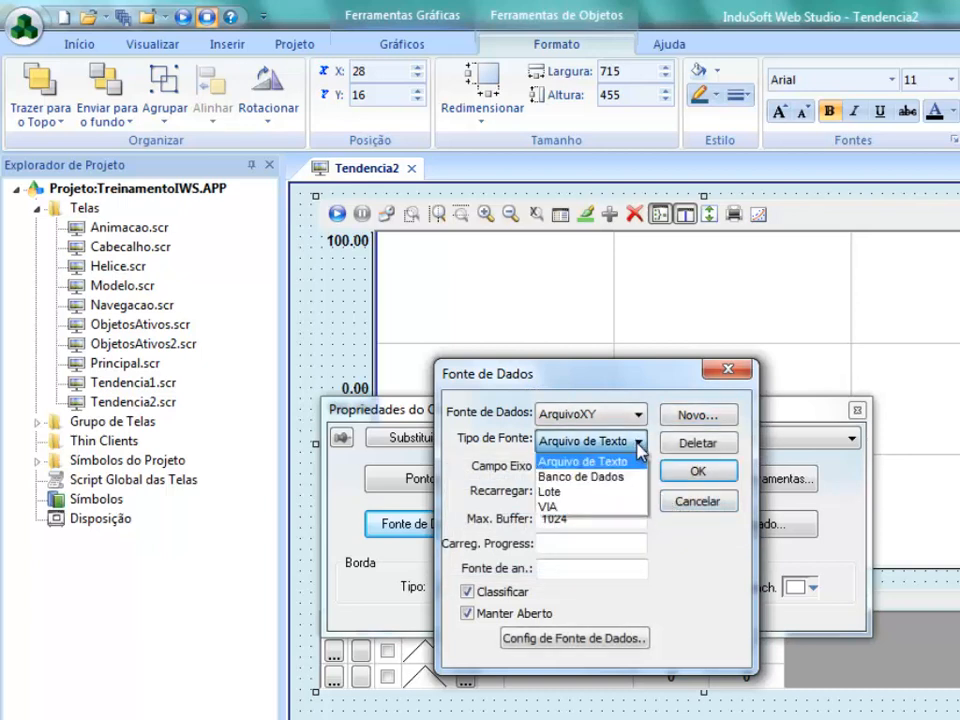
{"action": "left_click", "coordinate": [593, 463]}
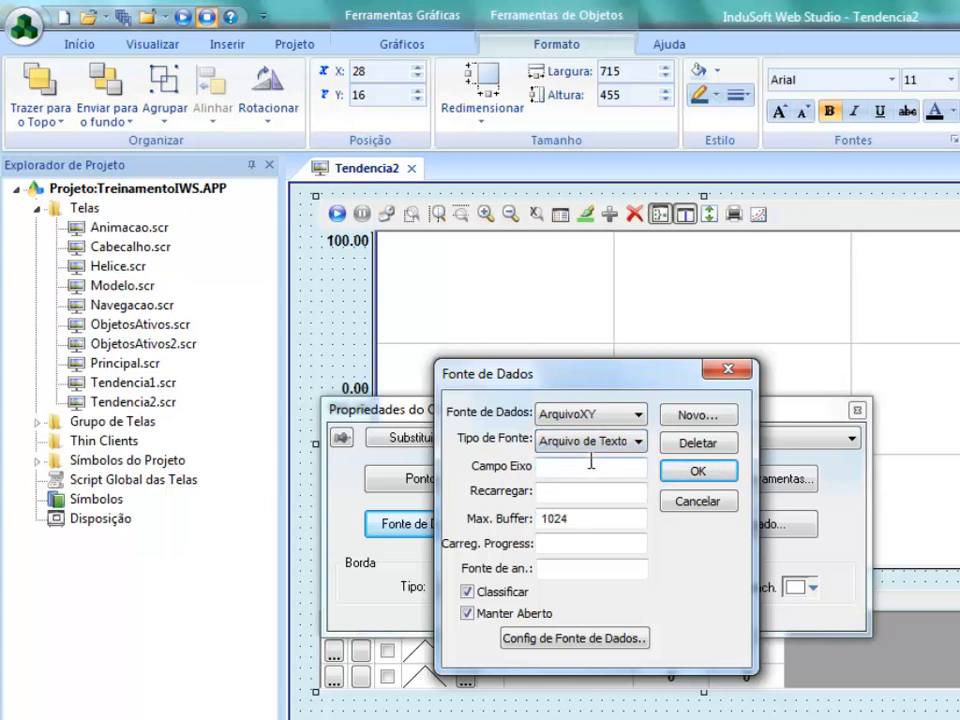
Assign Plot.csv as the text file of the ArquivoXY data source and set its Campo Eixo to 0.
{"action": "left_click", "coordinate": [561, 646]}
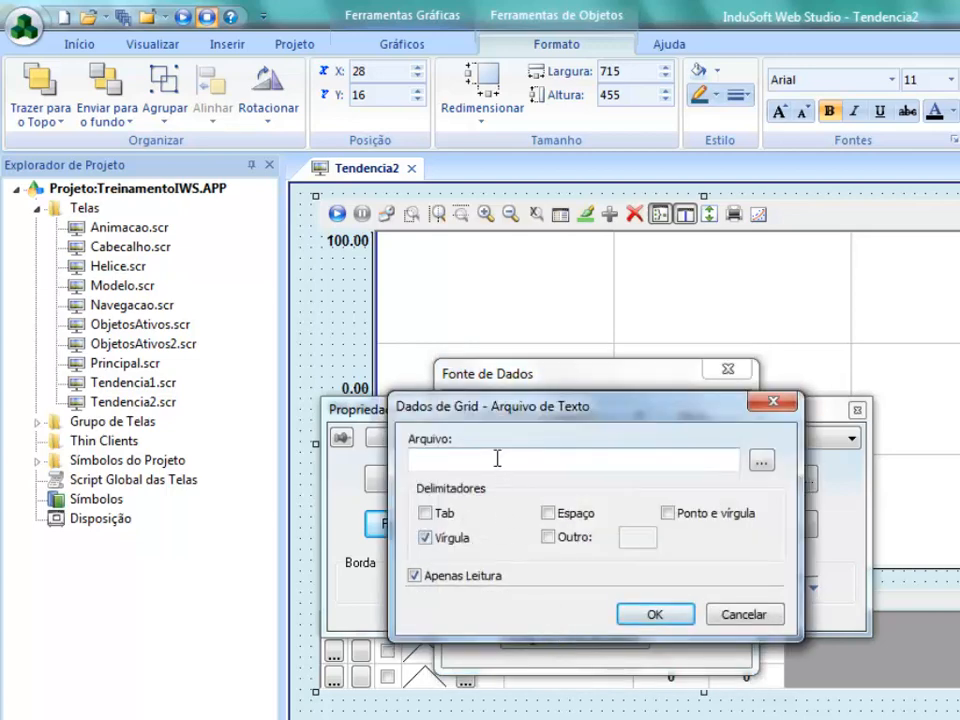
{"action": "left_click", "coordinate": [439, 458]}
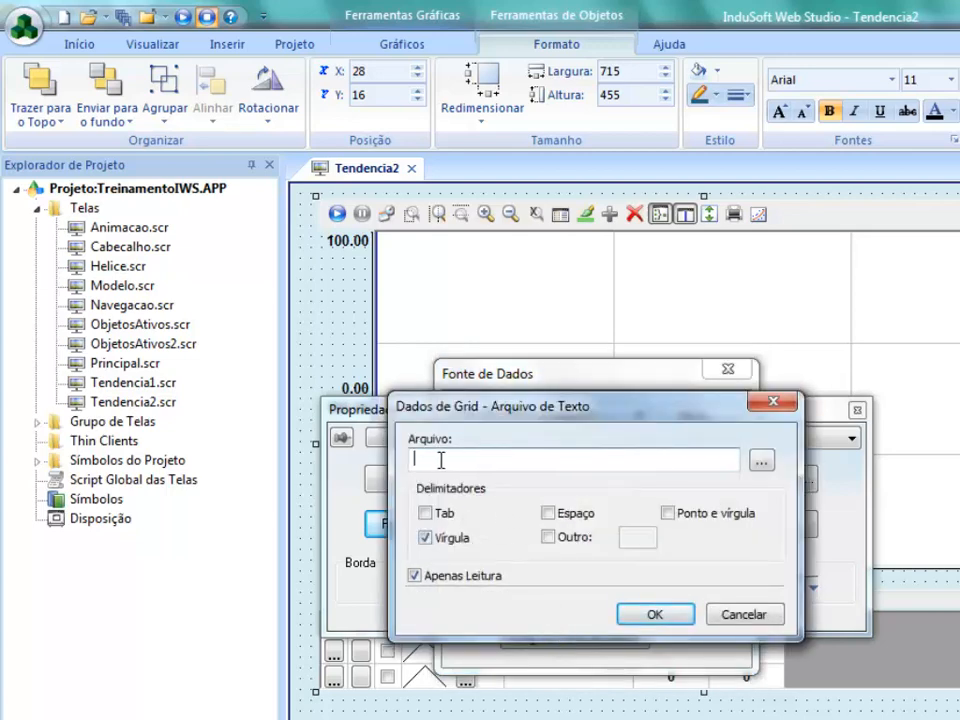
{"action": "left_click", "coordinate": [752, 462]}
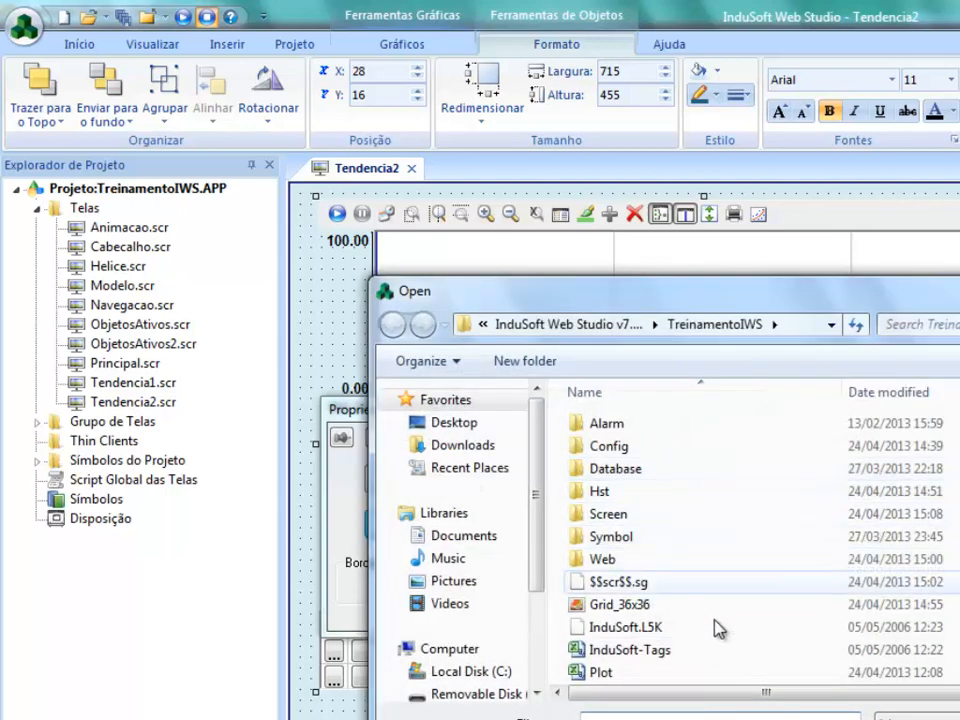
{"action": "double_click", "coordinate": [576, 672]}
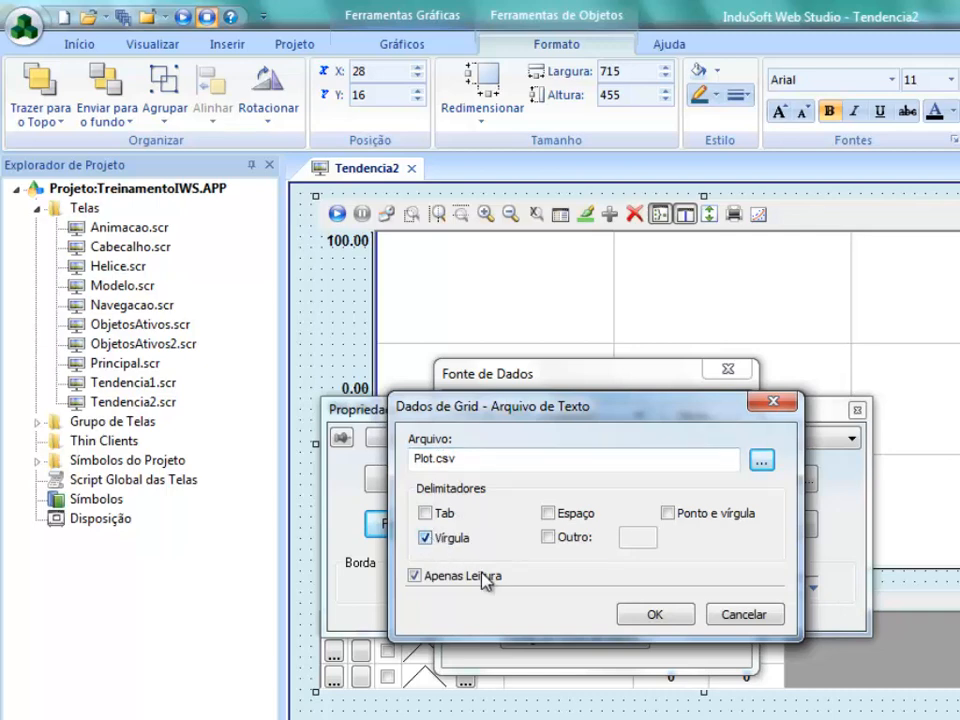
{"action": "left_click", "coordinate": [655, 614]}
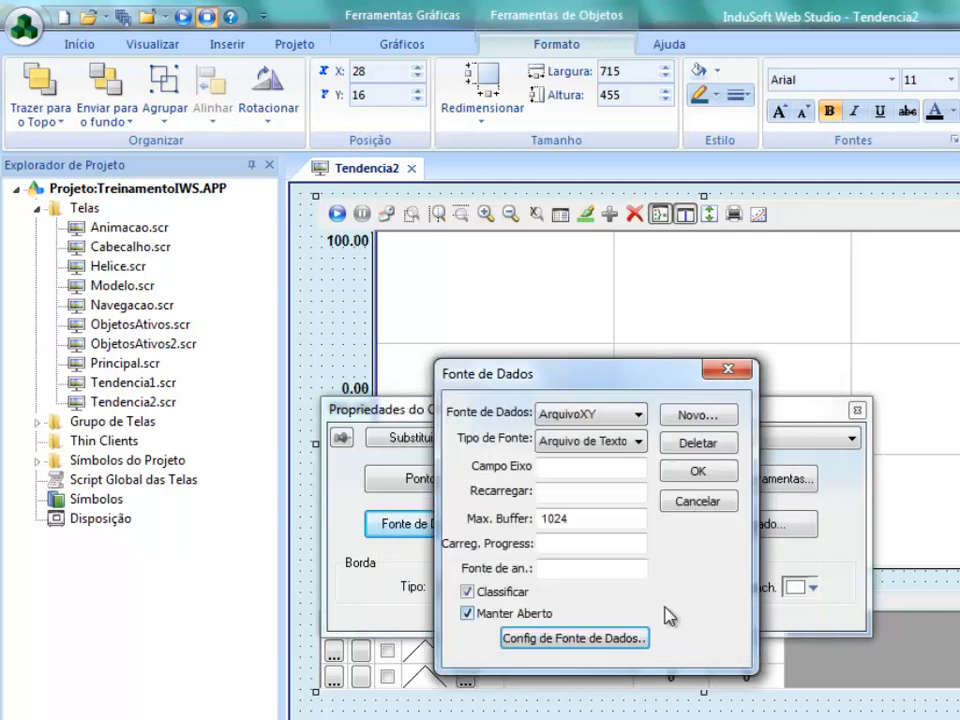
{"action": "left_click", "coordinate": [569, 467]}
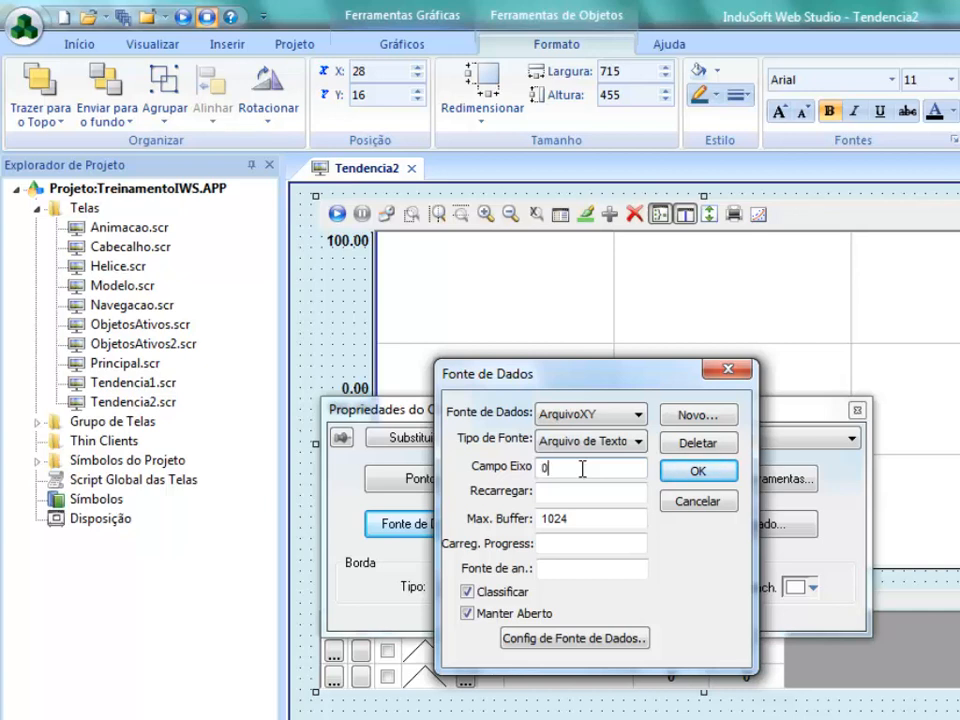
Add a first point labelled Trend1 to the trend control, using the ArquivoXY data source and field 1.
{"action": "left_click", "coordinate": [689, 472]}
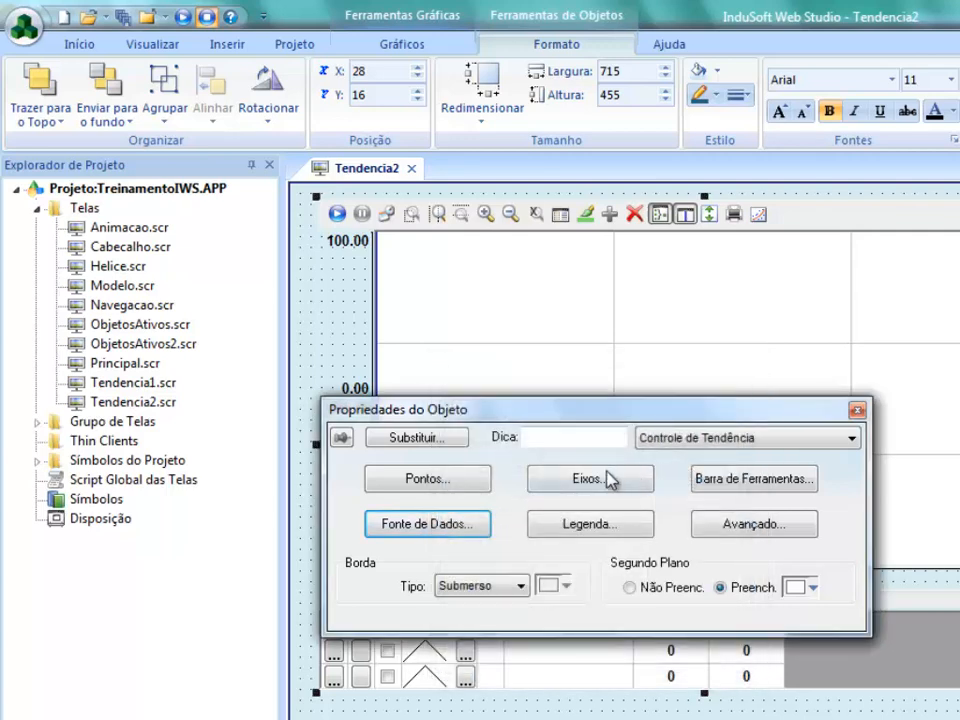
{"action": "left_click", "coordinate": [472, 483]}
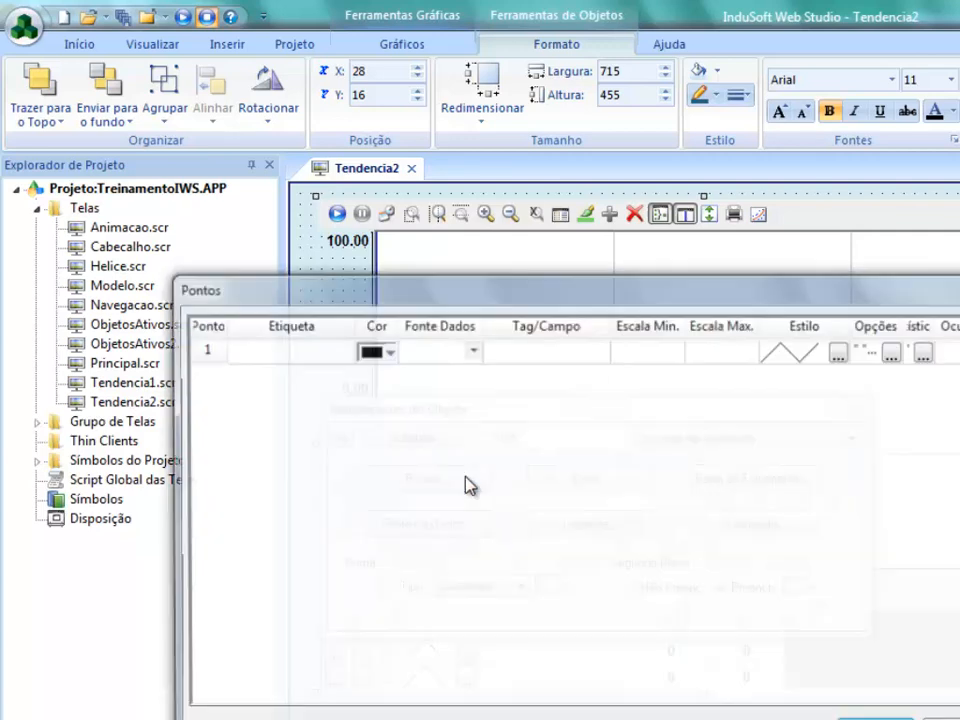
{"action": "left_click", "coordinate": [472, 352]}
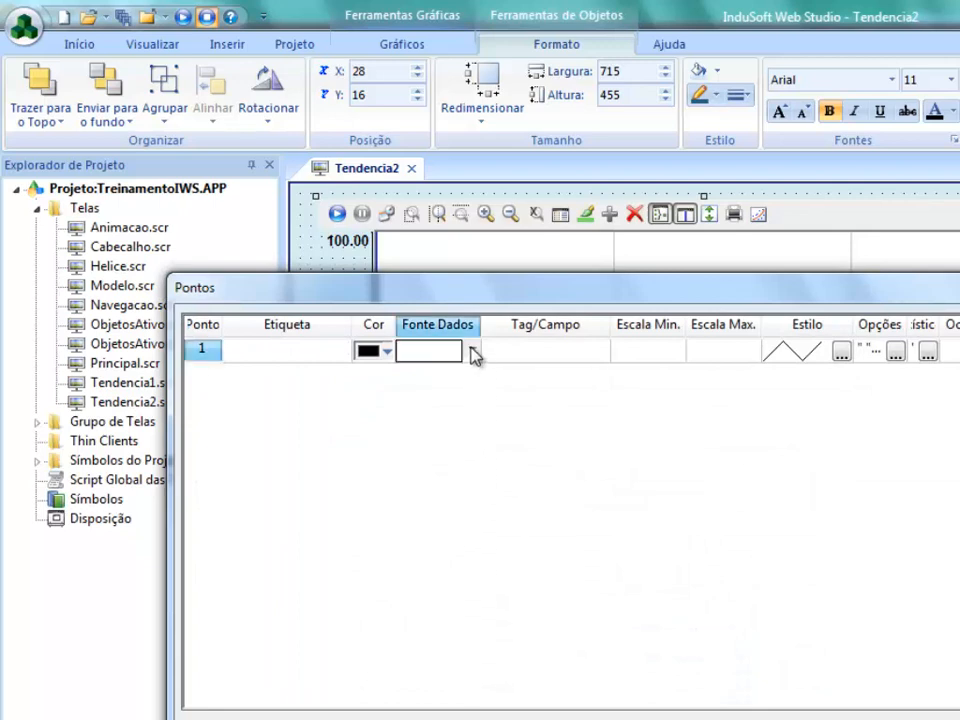
{"action": "left_click", "coordinate": [472, 353]}
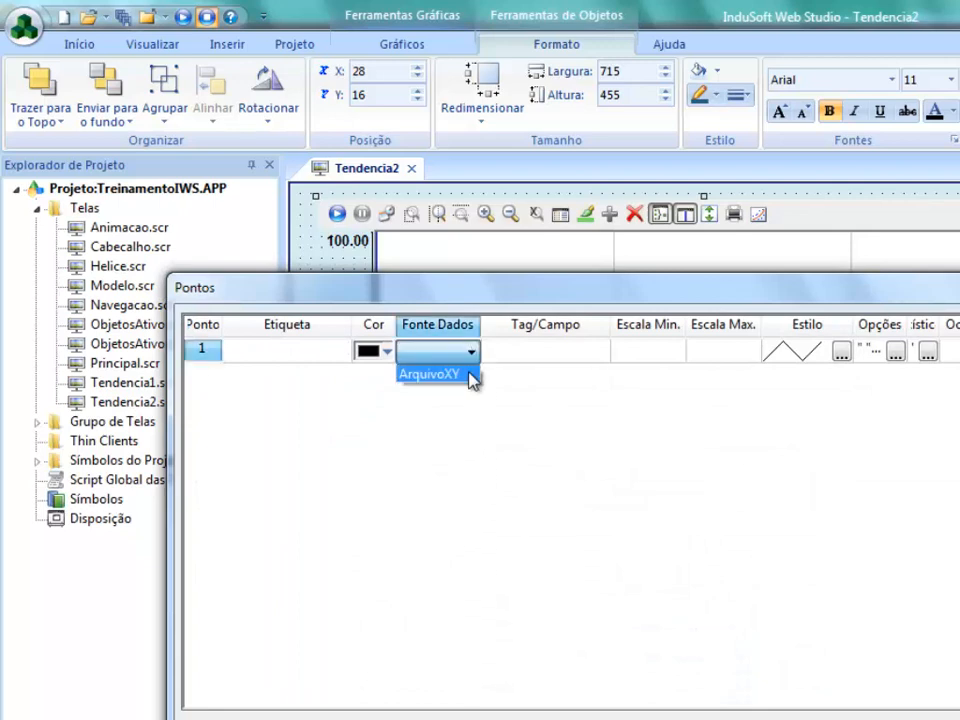
{"action": "left_click", "coordinate": [470, 376]}
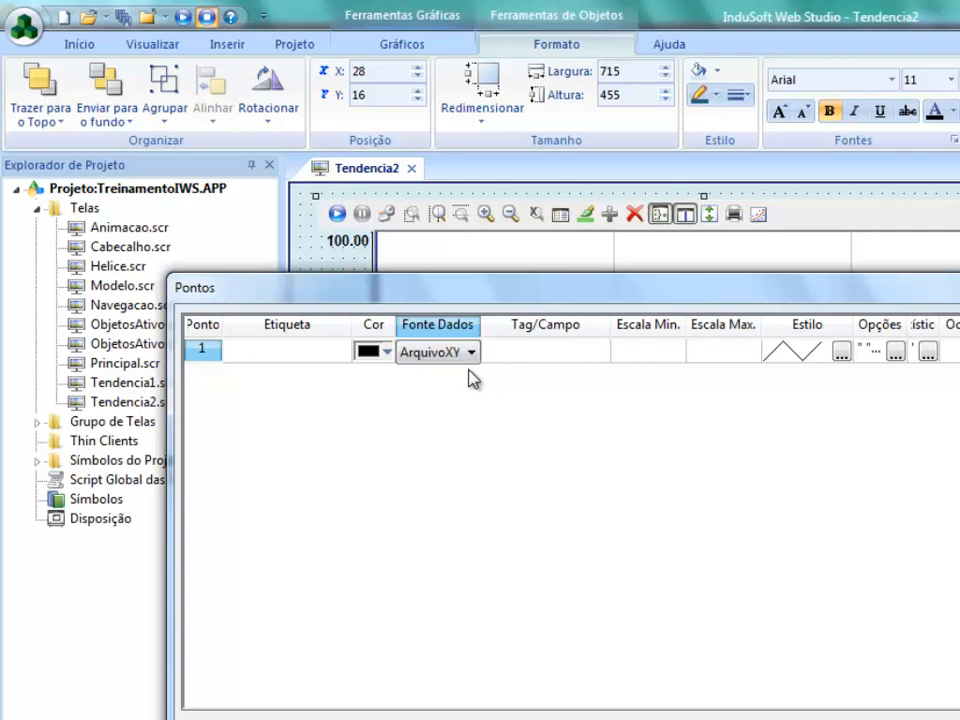
{"action": "left_click", "coordinate": [297, 357]}
{"action": "type", "text": "T"}
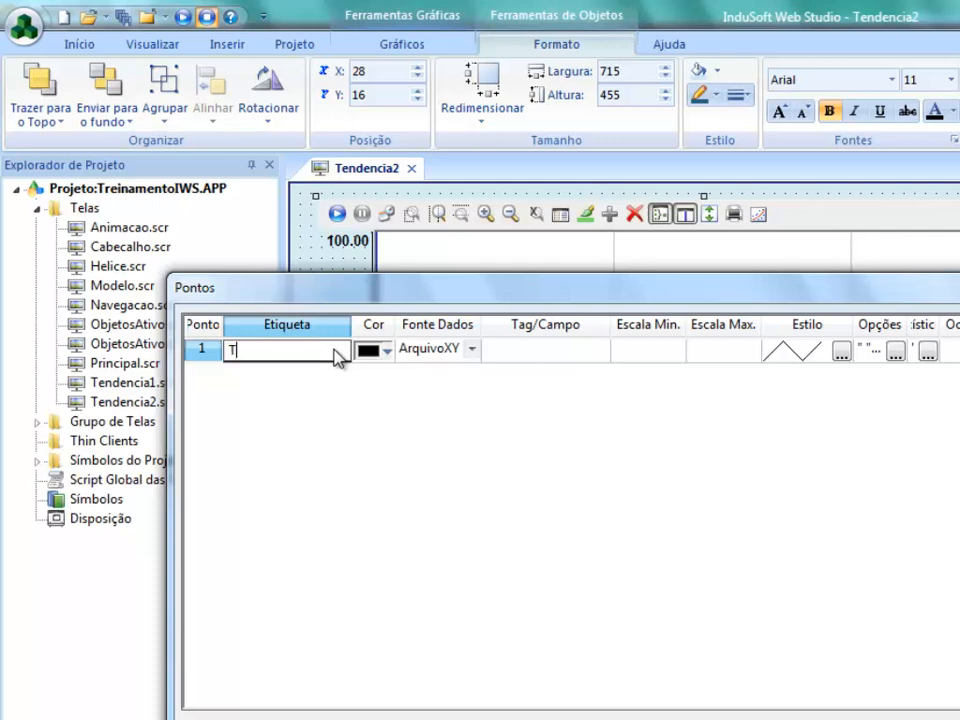
{"action": "type", "text": "rend1"}
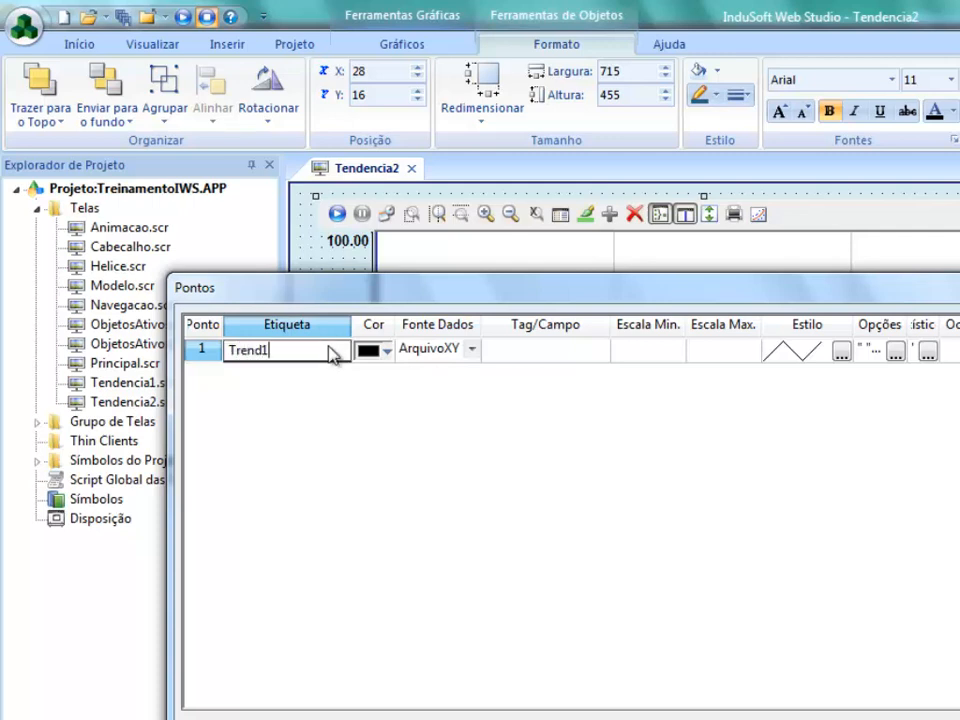
{"action": "left_click", "coordinate": [518, 351]}
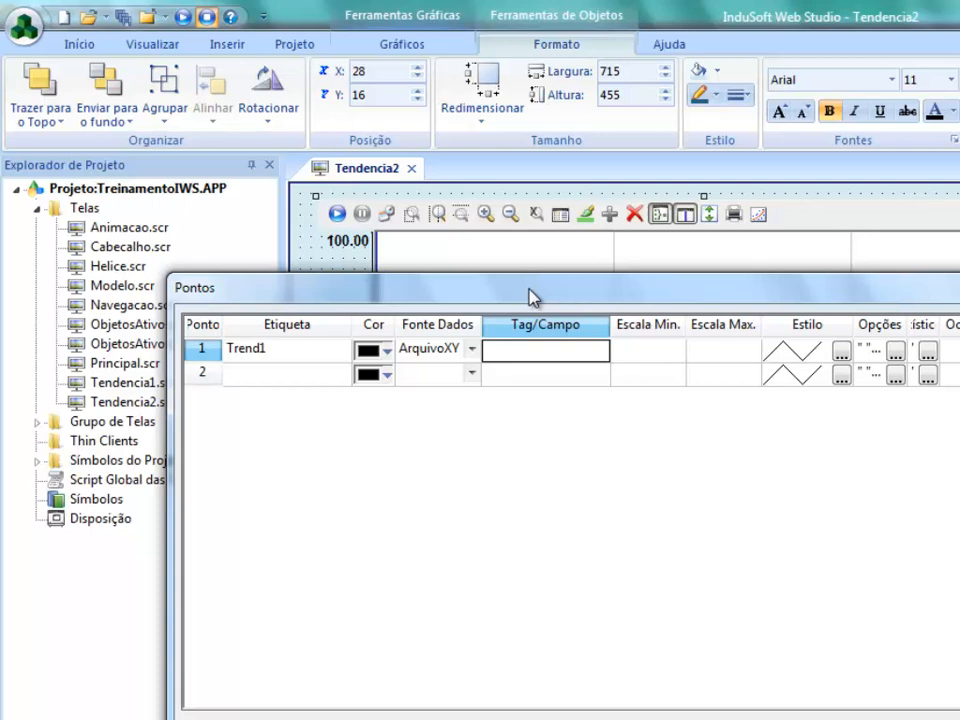
{"action": "type", "text": "1"}
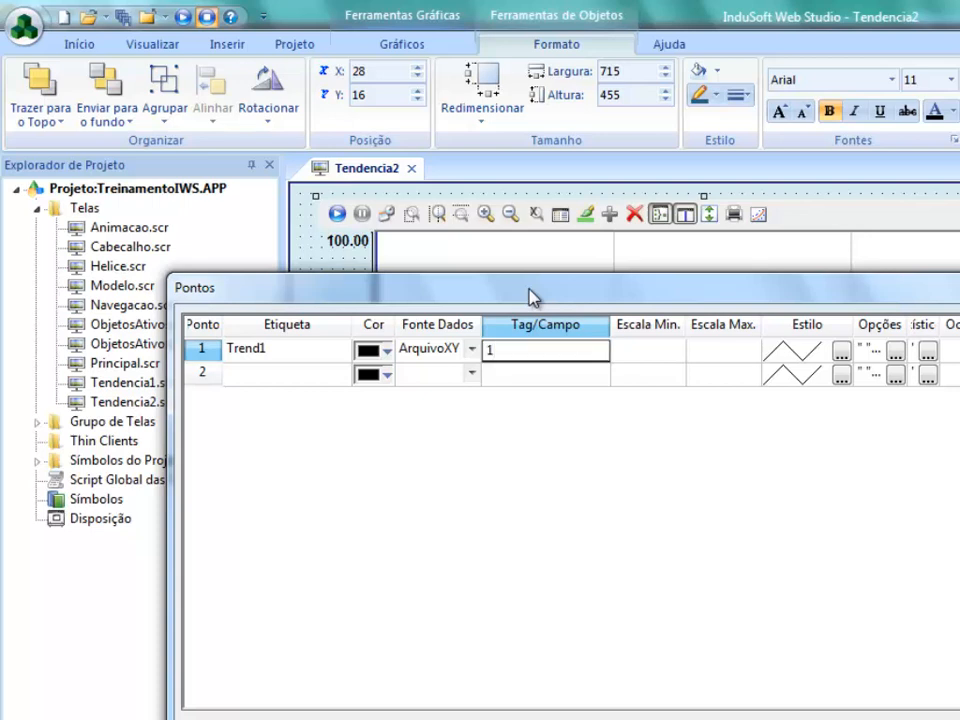
Add a second point labelled Trend2 with field 2, the ArquivoXY data source and the colour red.
{"action": "left_click", "coordinate": [287, 374]}
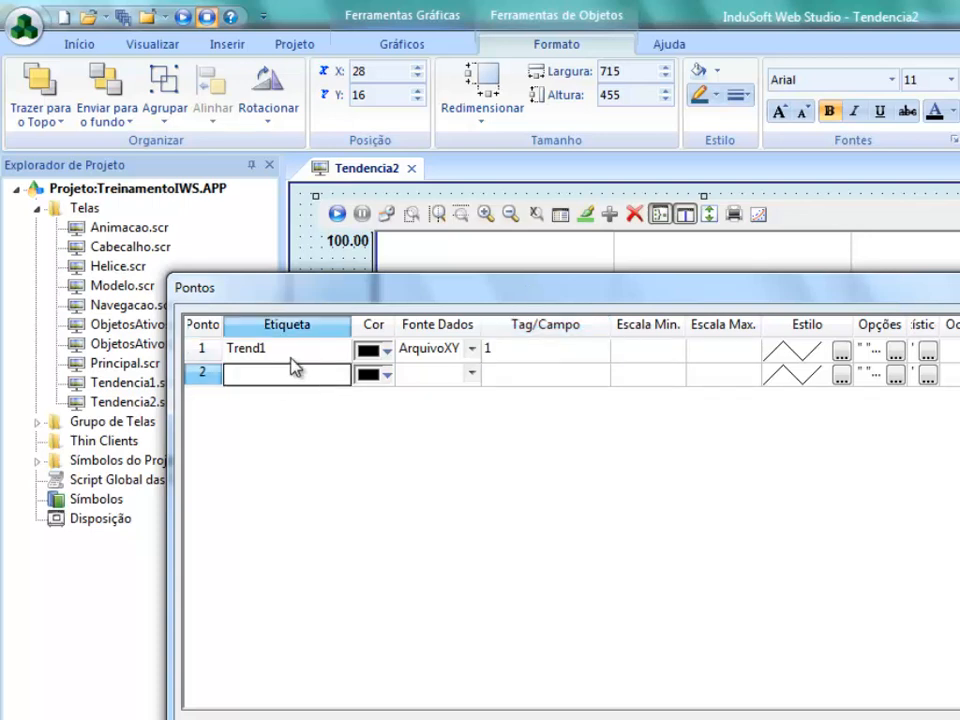
{"action": "type", "text": "Trend2"}
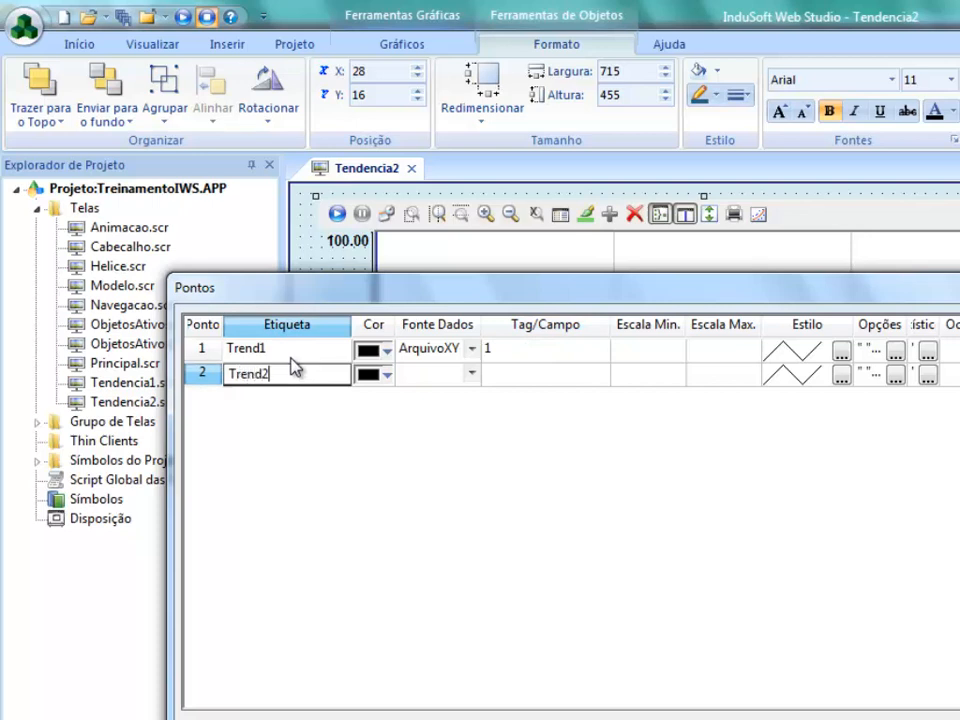
{"action": "left_click", "coordinate": [519, 375]}
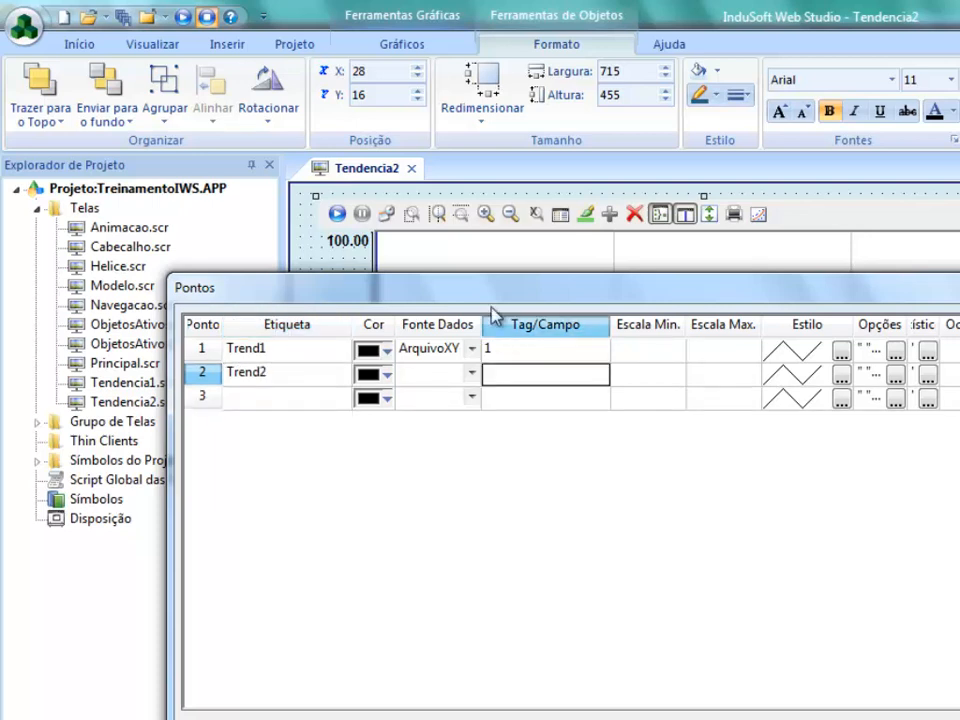
{"action": "type", "text": "2"}
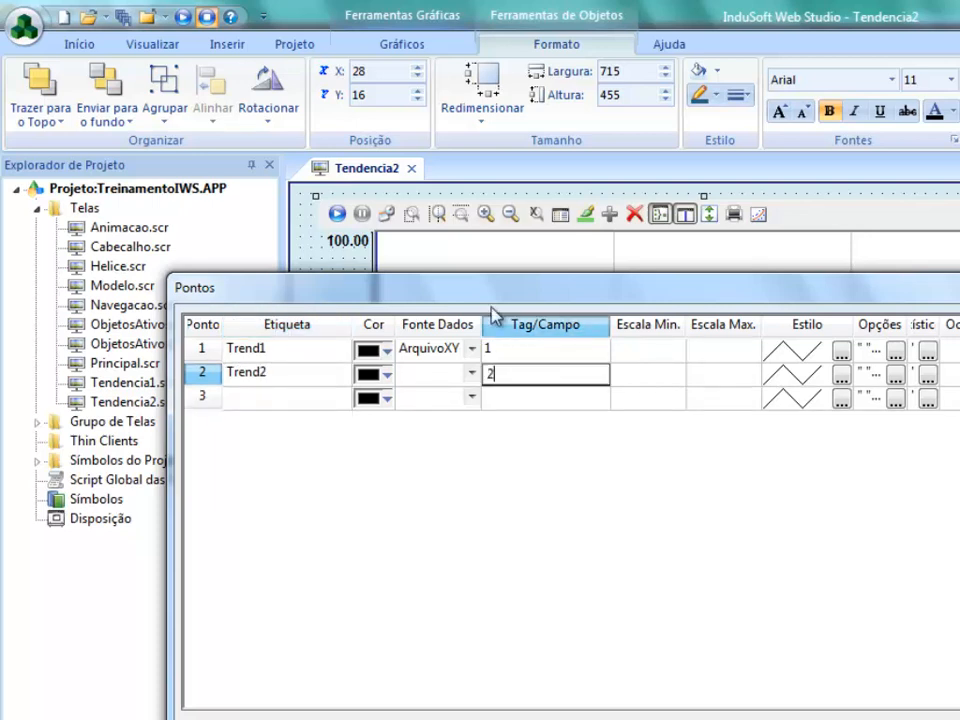
{"action": "left_click", "coordinate": [474, 374]}
{"action": "left_click", "coordinate": [473, 374]}
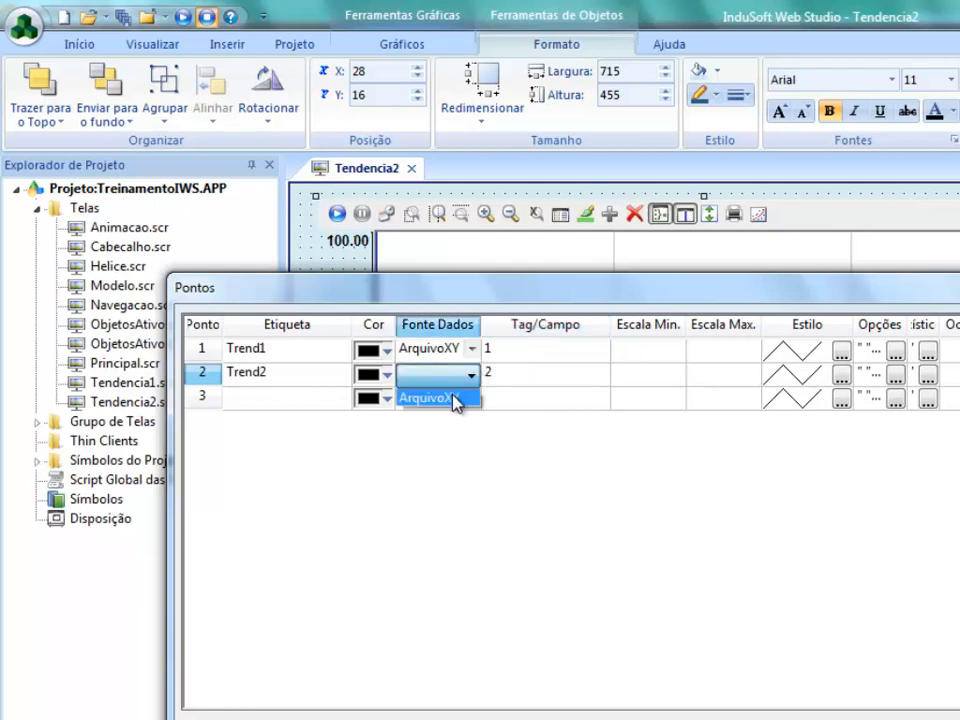
{"action": "left_click", "coordinate": [454, 395]}
{"action": "left_click", "coordinate": [387, 377]}
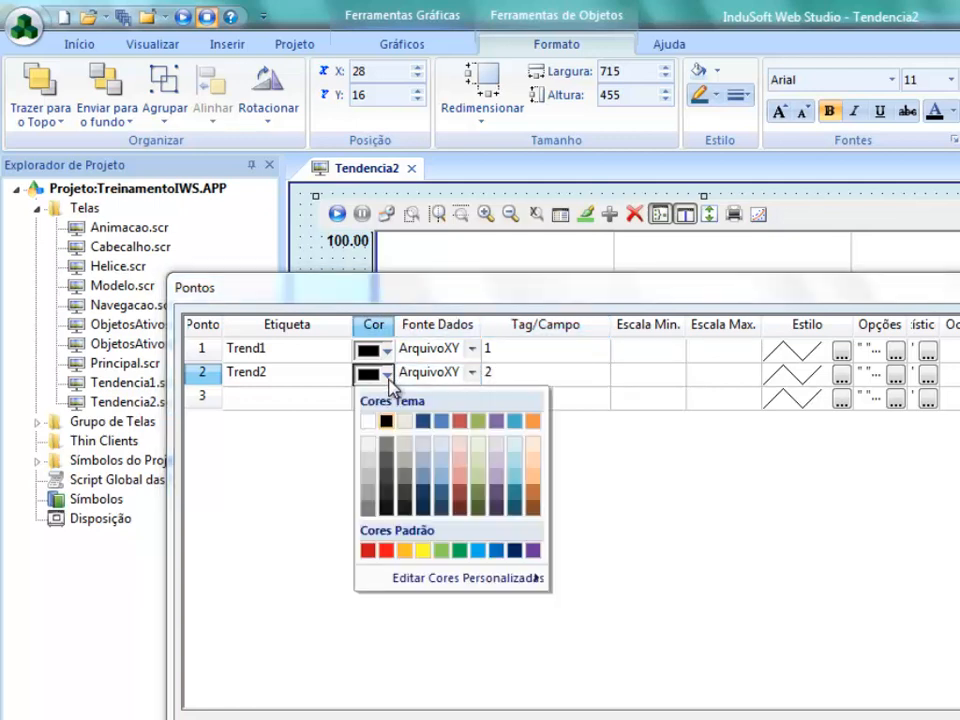
{"action": "left_click", "coordinate": [386, 549]}
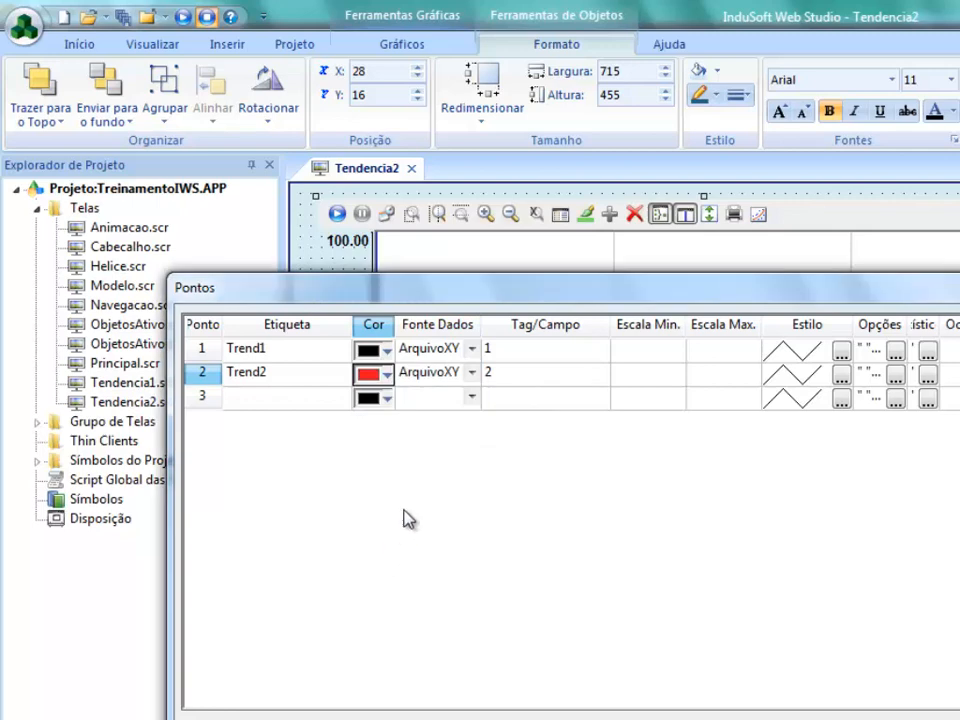
Set the pen style of the Trend1 point to use a triangle marker.
{"action": "left_click", "coordinate": [841, 352]}
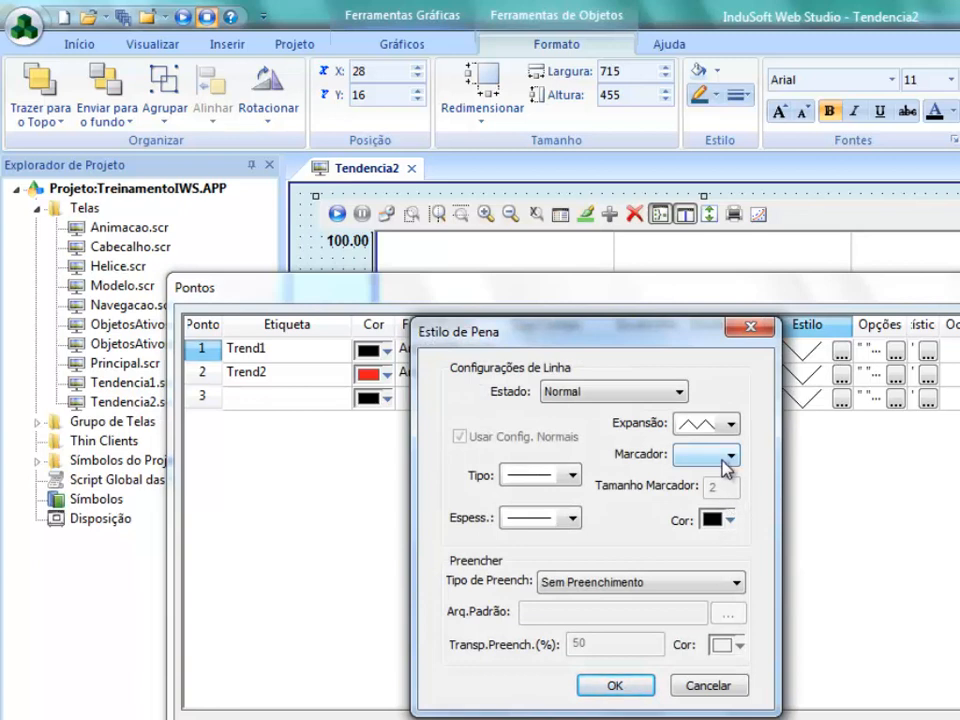
{"action": "left_click", "coordinate": [724, 462]}
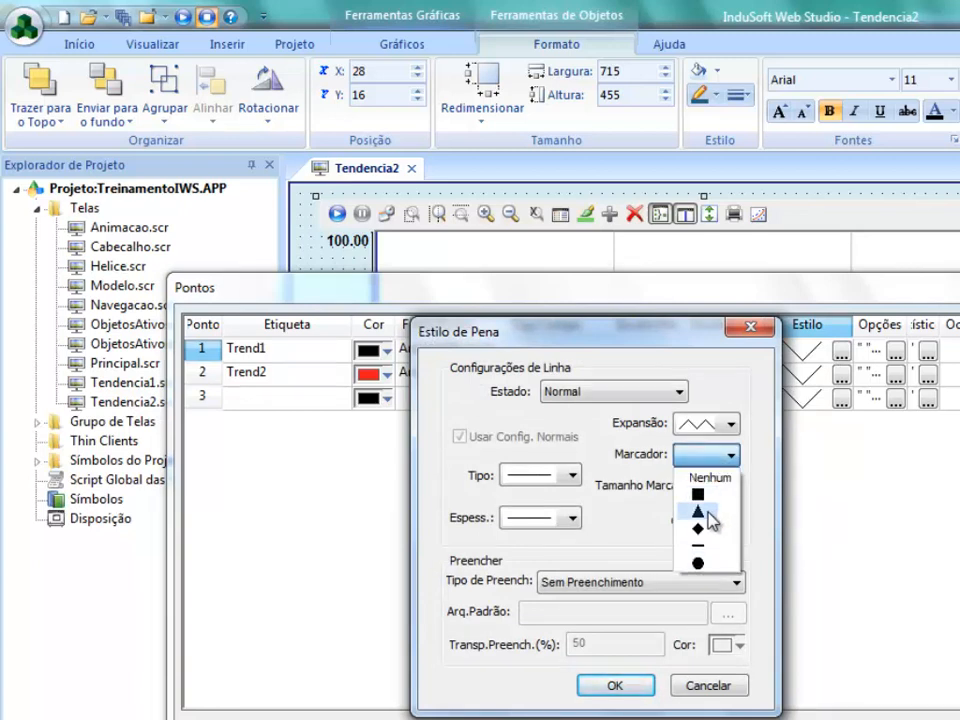
{"action": "left_click", "coordinate": [702, 512]}
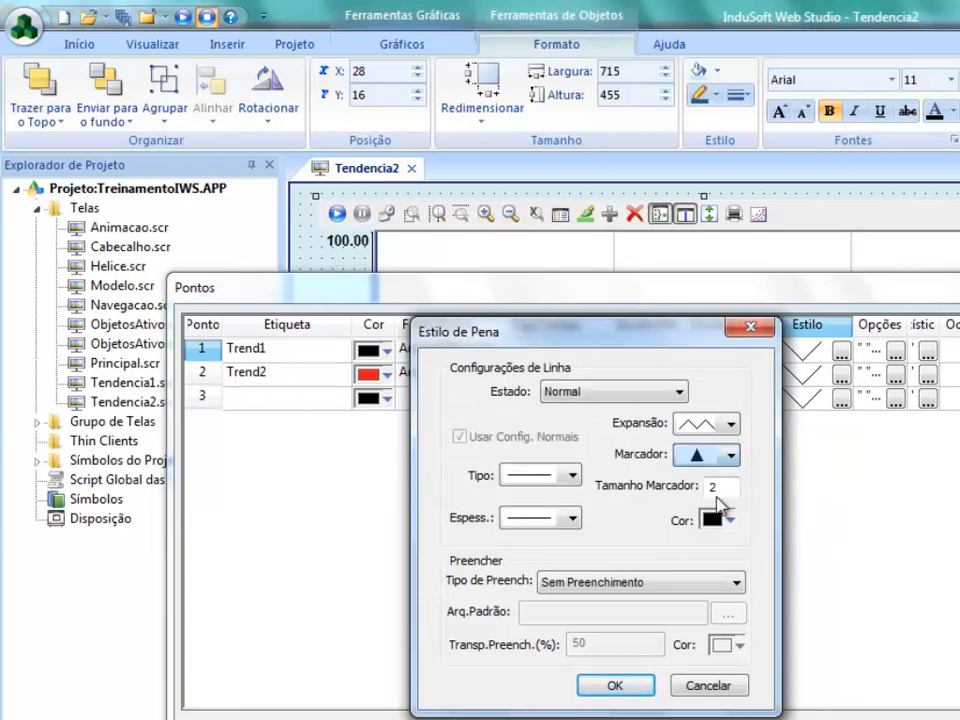
{"action": "left_click", "coordinate": [615, 686]}
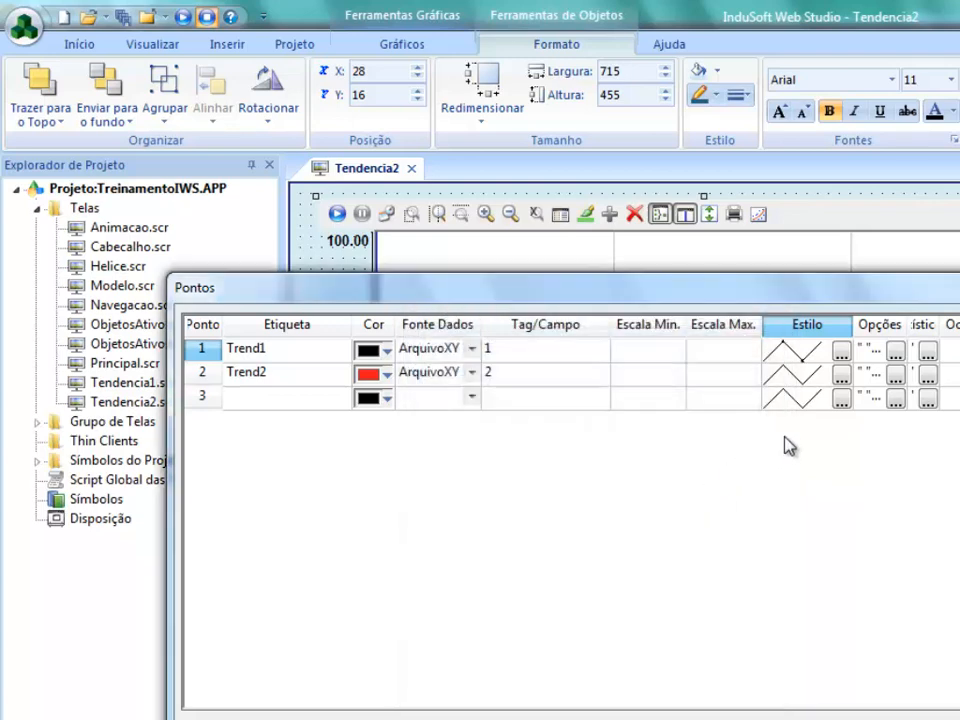
Set the pen style of the Trend2 point to red with a diamond marker.
{"action": "left_click", "coordinate": [841, 375]}
{"action": "left_click", "coordinate": [733, 524]}
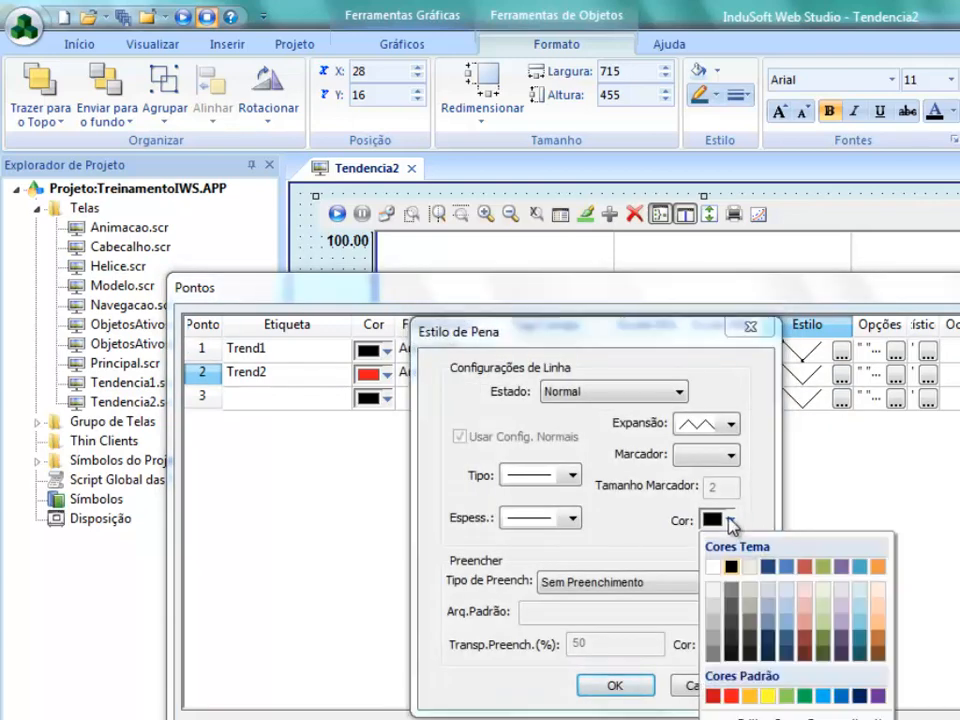
{"action": "left_click", "coordinate": [731, 698]}
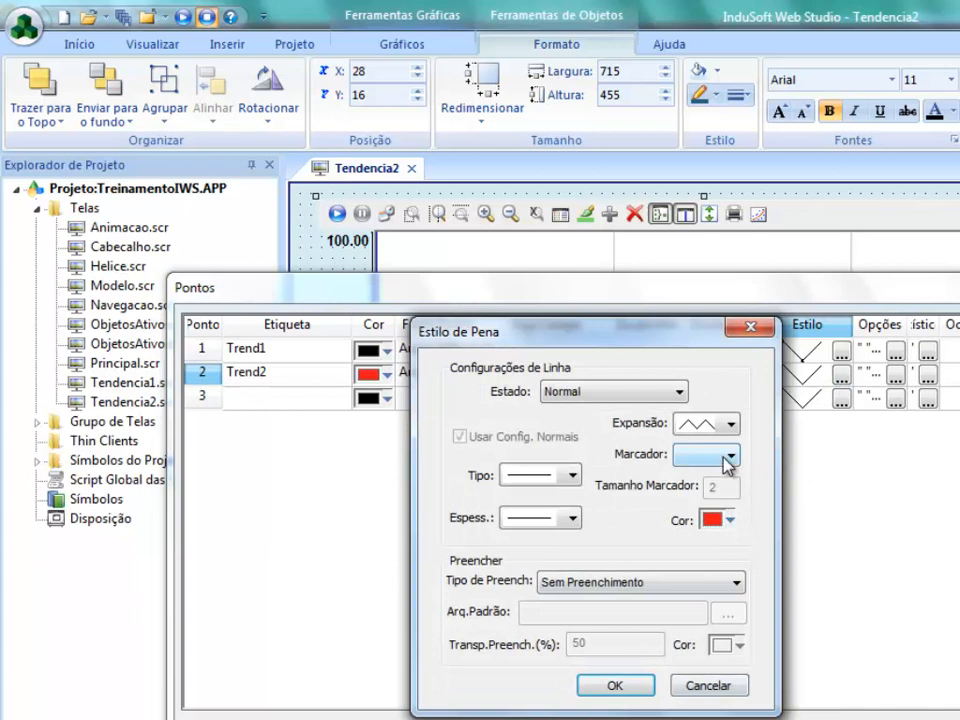
{"action": "left_click", "coordinate": [730, 455]}
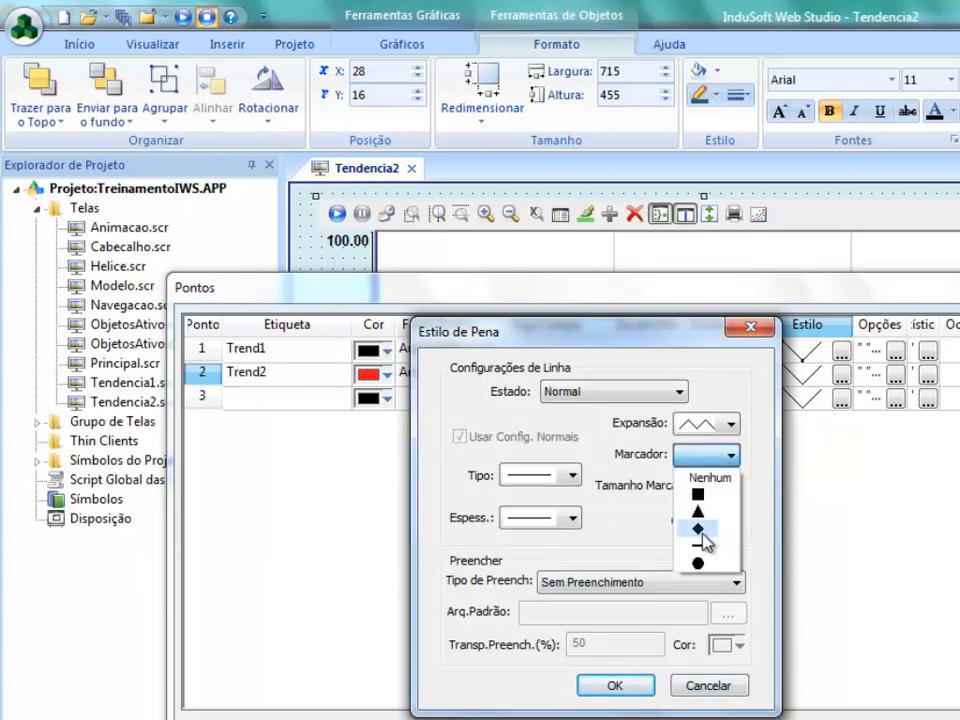
{"action": "left_click", "coordinate": [698, 530]}
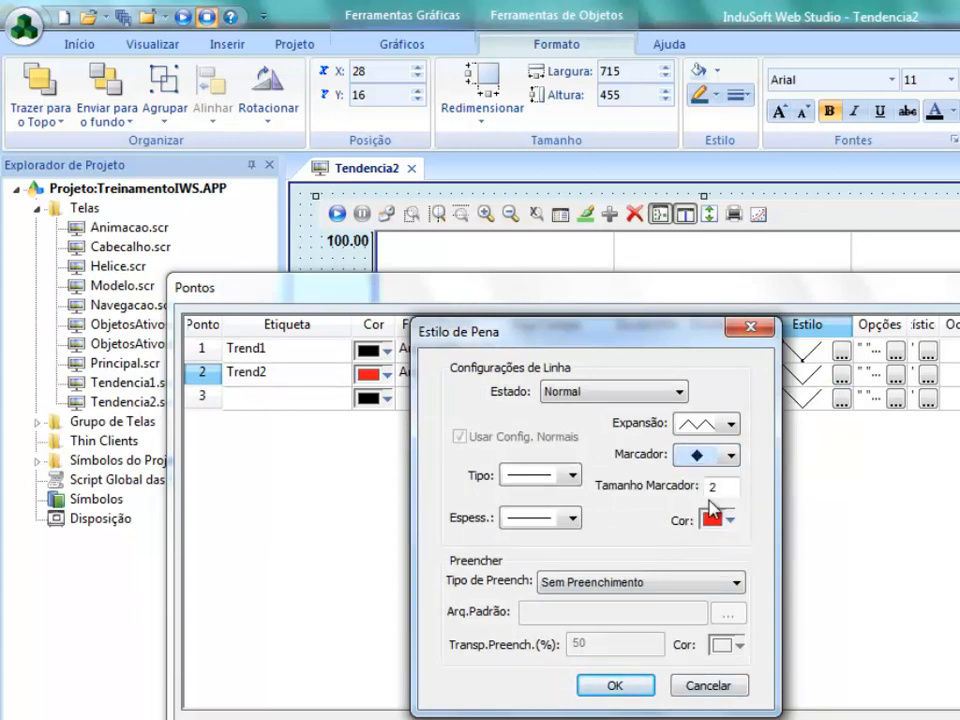
{"action": "double_click", "coordinate": [715, 488]}
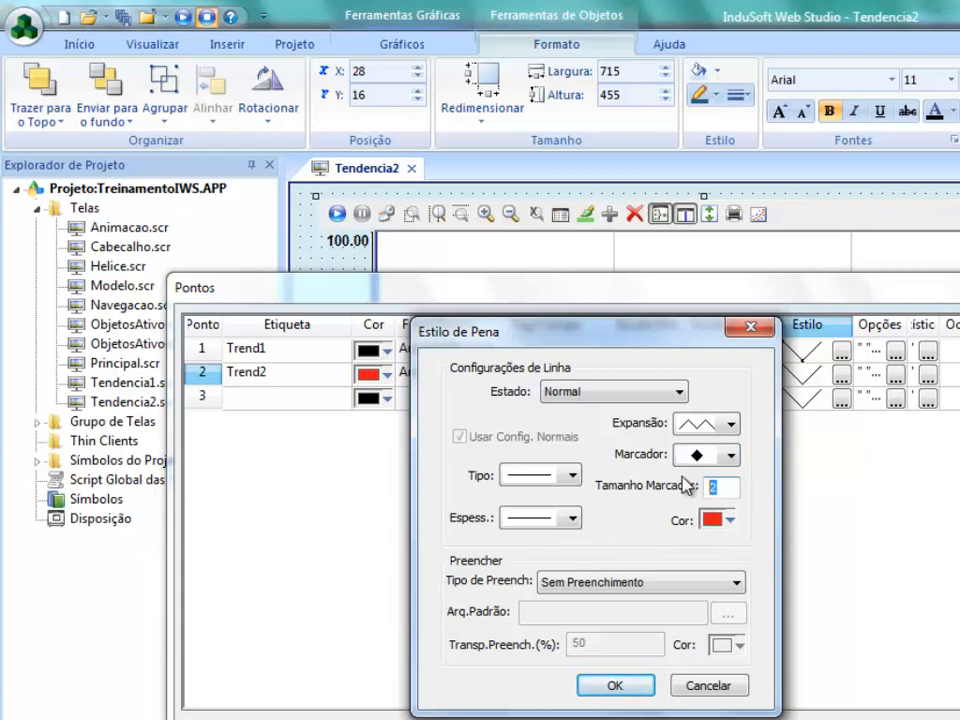
{"action": "left_click", "coordinate": [607, 686]}
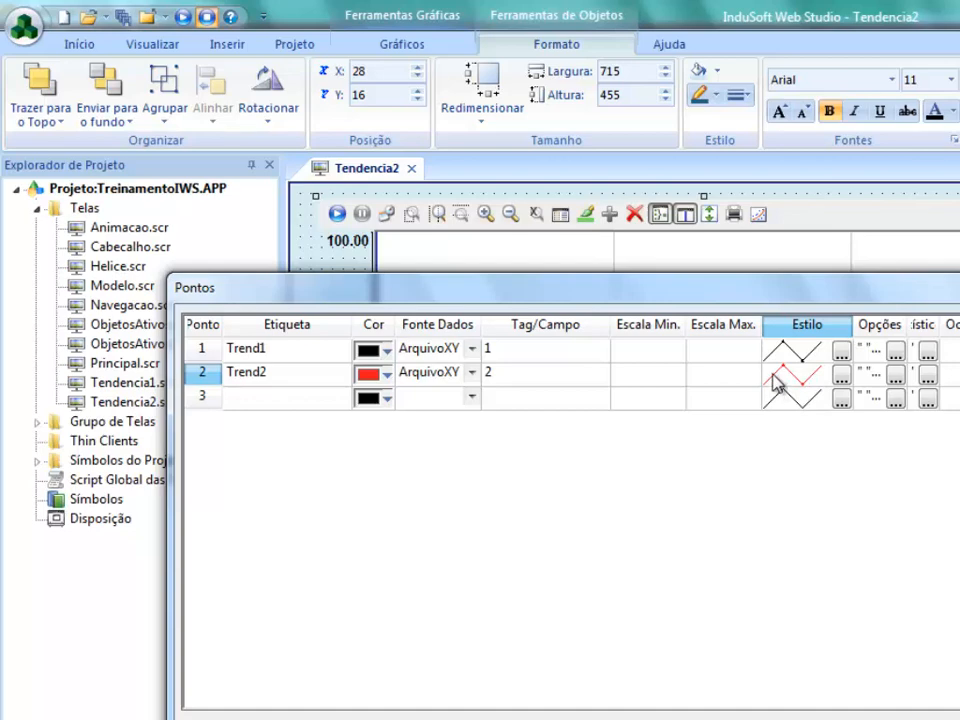
Set the Intervalo de Quebra of the Trend1 point to -1 in its options.
{"action": "left_click", "coordinate": [896, 353]}
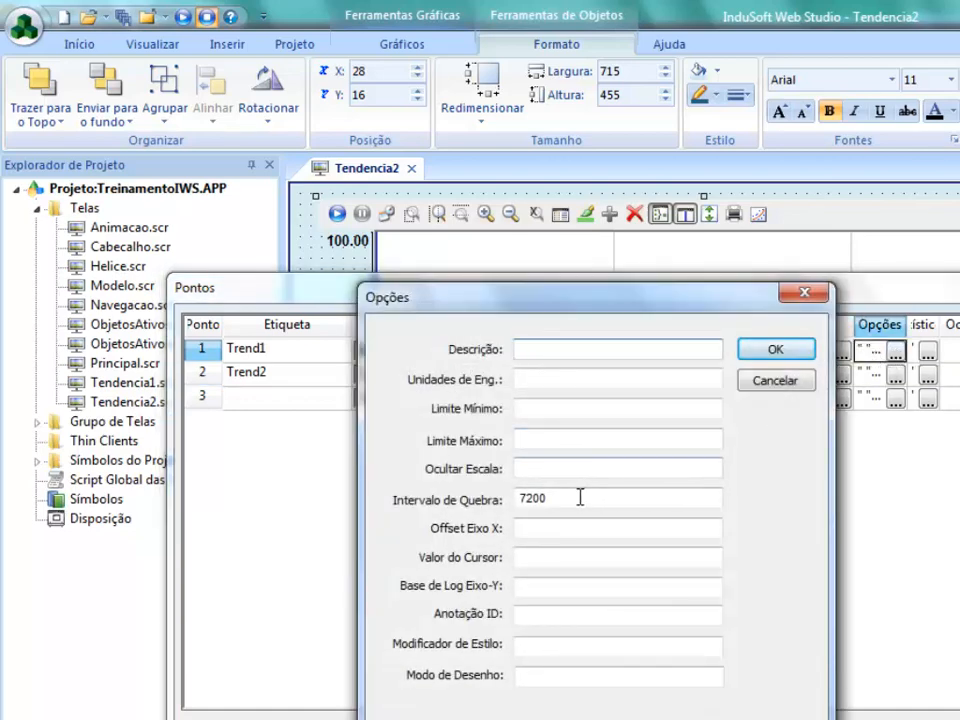
{"action": "double_click", "coordinate": [576, 497]}
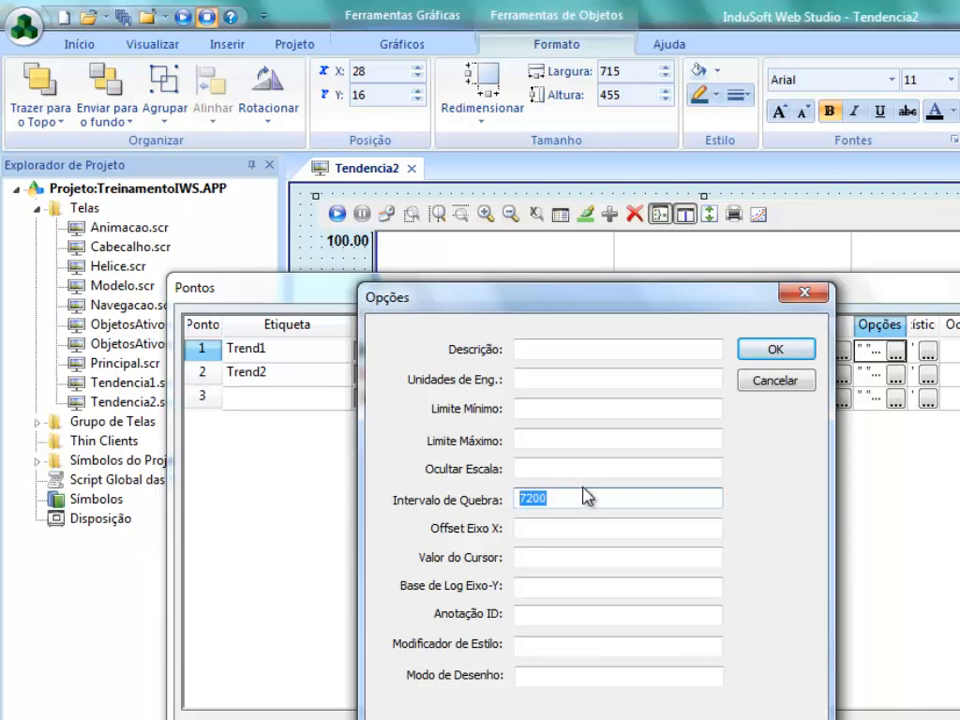
{"action": "type", "text": "-1"}
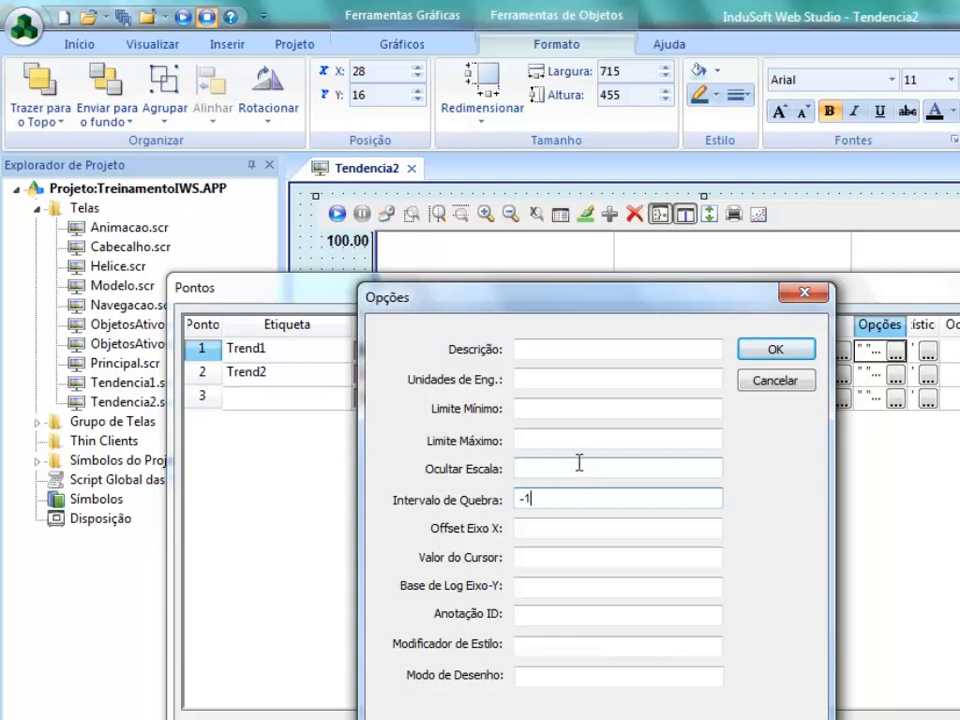
{"action": "left_click", "coordinate": [764, 352]}
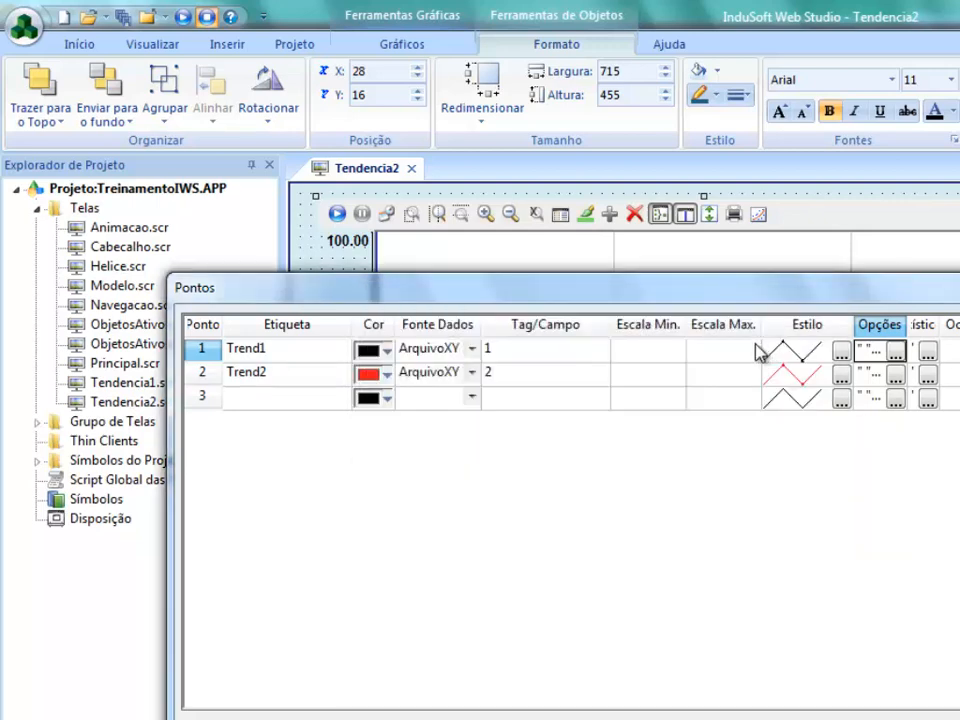
Set the Intervalo de Quebra of the Trend2 point to -1 and accept the point list.
{"action": "left_click", "coordinate": [894, 376]}
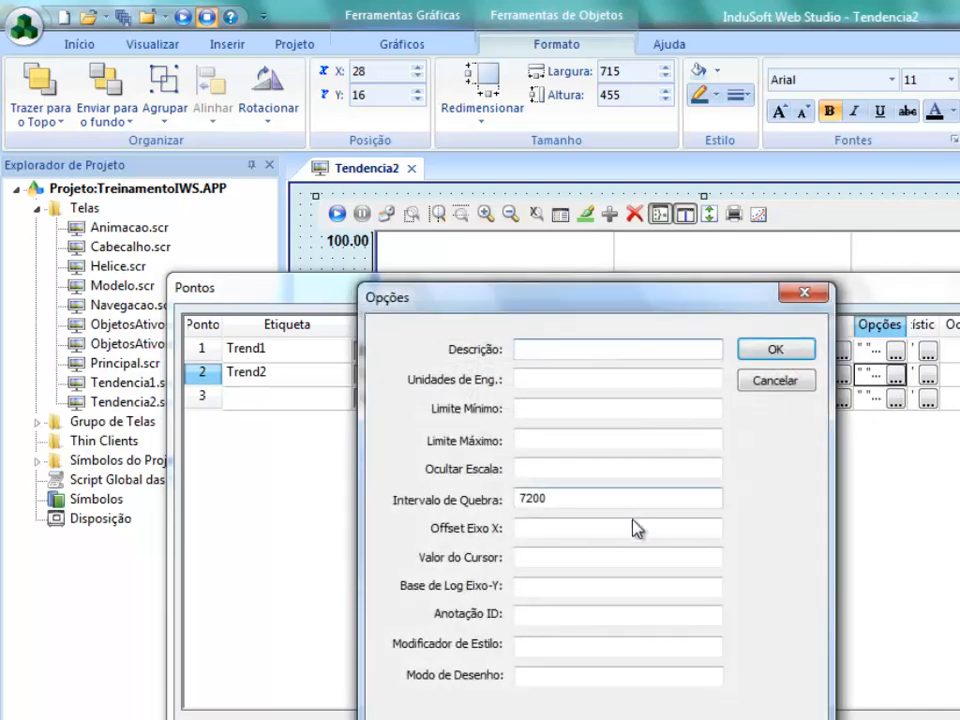
{"action": "left_click_drag", "start_coordinate": [572, 499], "coordinate": [520, 499]}
{"action": "double_click", "coordinate": [536, 497]}
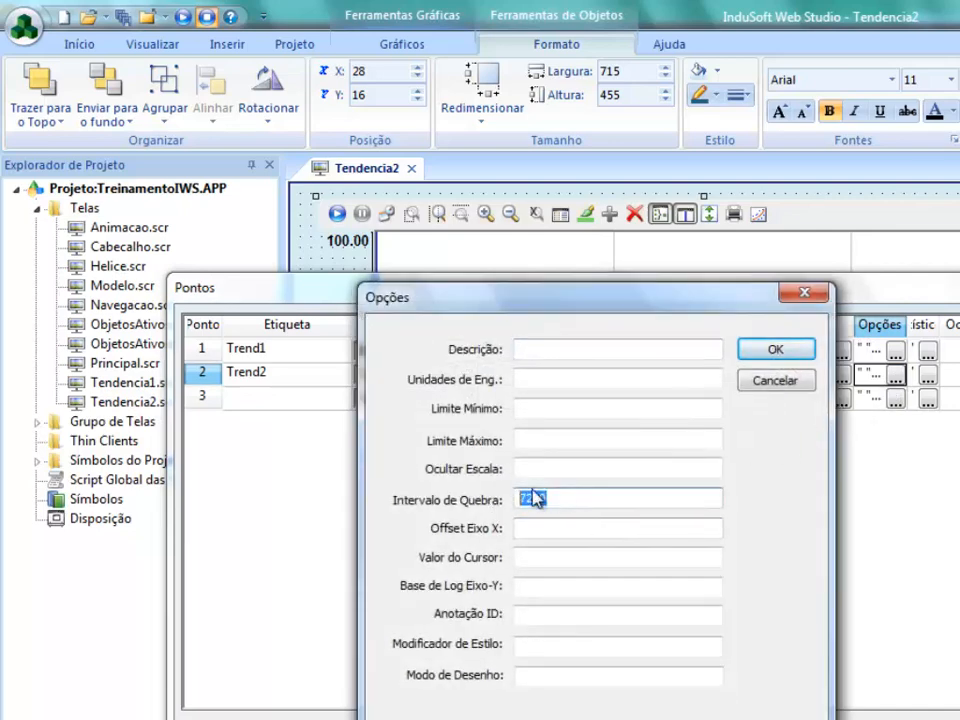
{"action": "type", "text": "-1"}
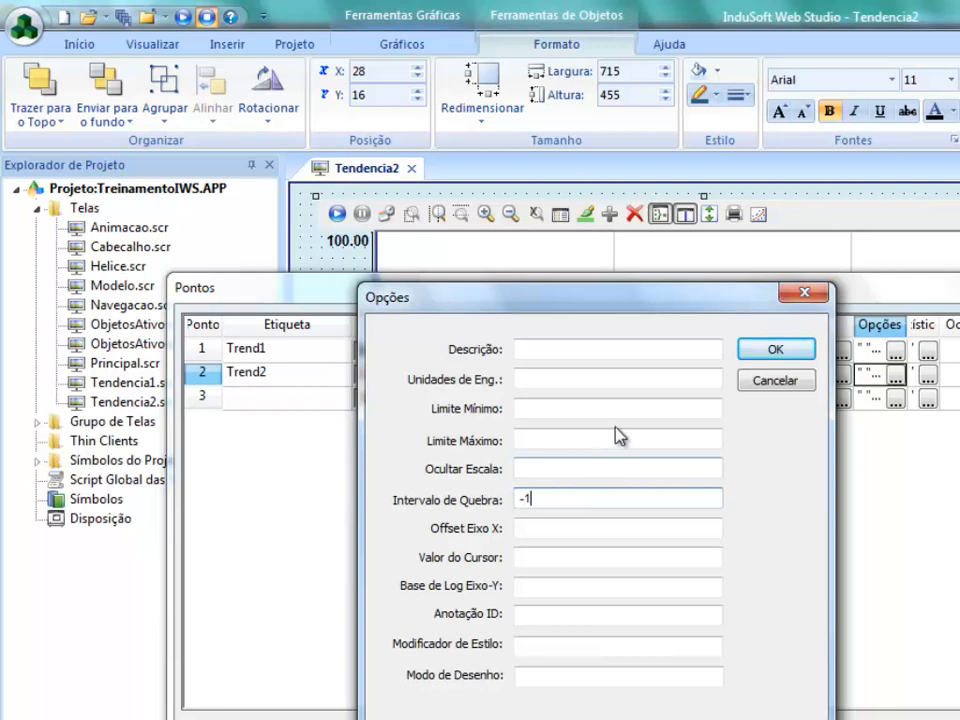
{"action": "left_click", "coordinate": [767, 352]}
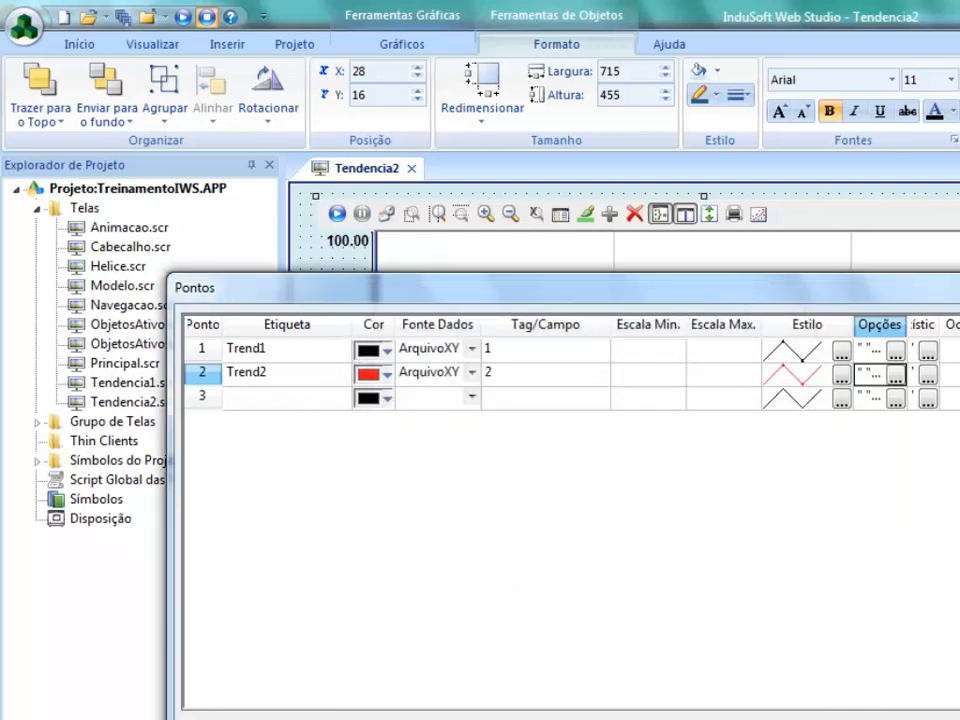
{"action": "left_click", "coordinate": [792, 716]}
Clear the Atualizar disparo field in the trend control's advanced settings and accept the dialog.
{"action": "left_click", "coordinate": [731, 526]}
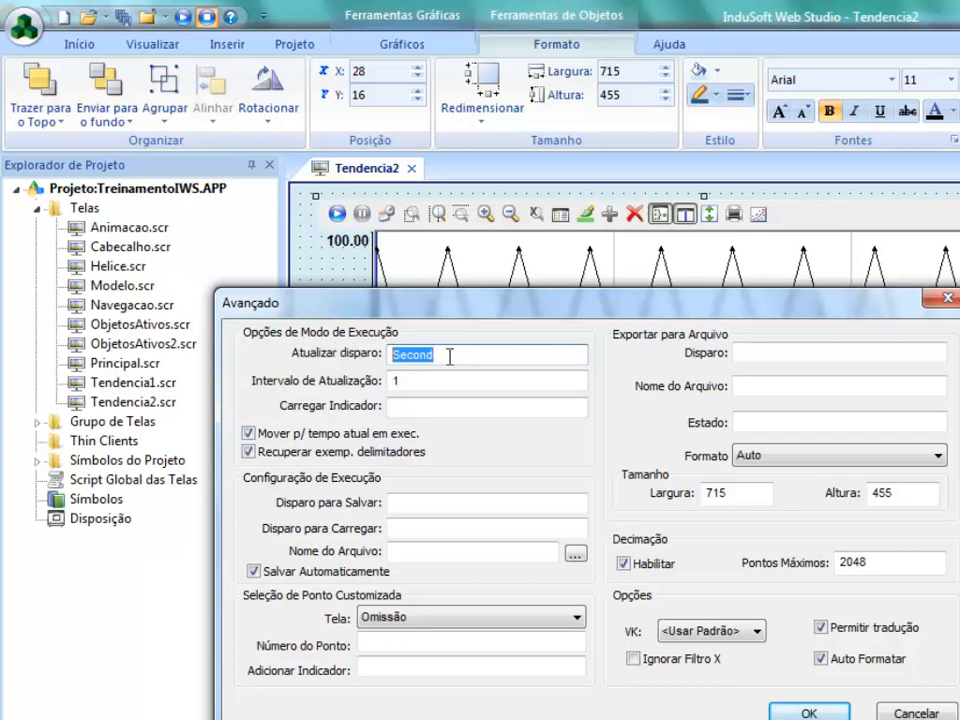
{"action": "key", "text": "BackSpace"}
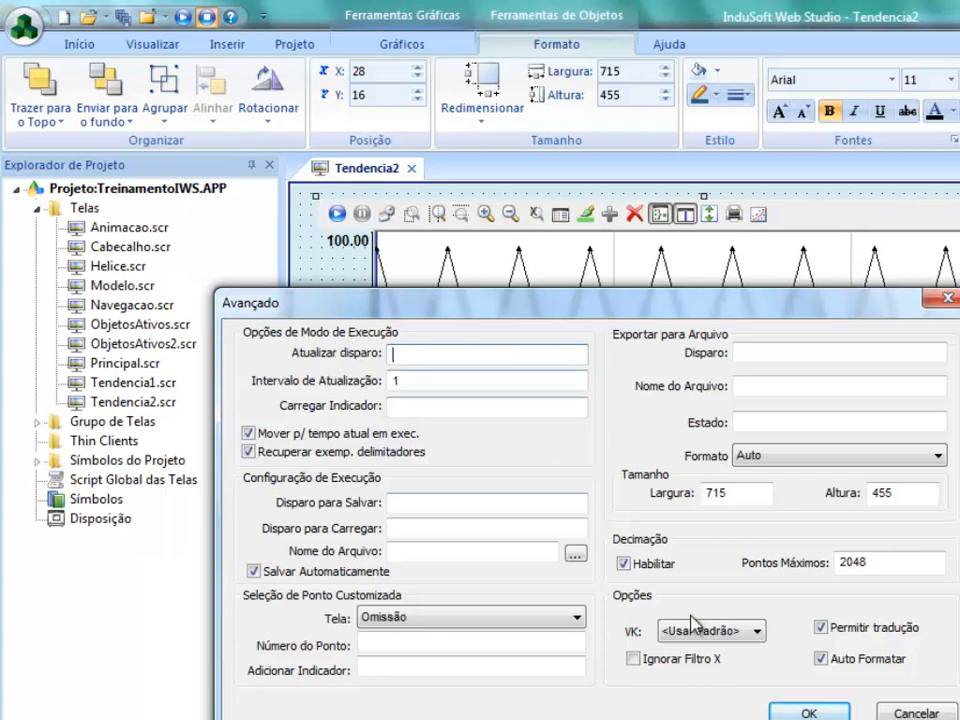
{"action": "left_click", "coordinate": [806, 712]}
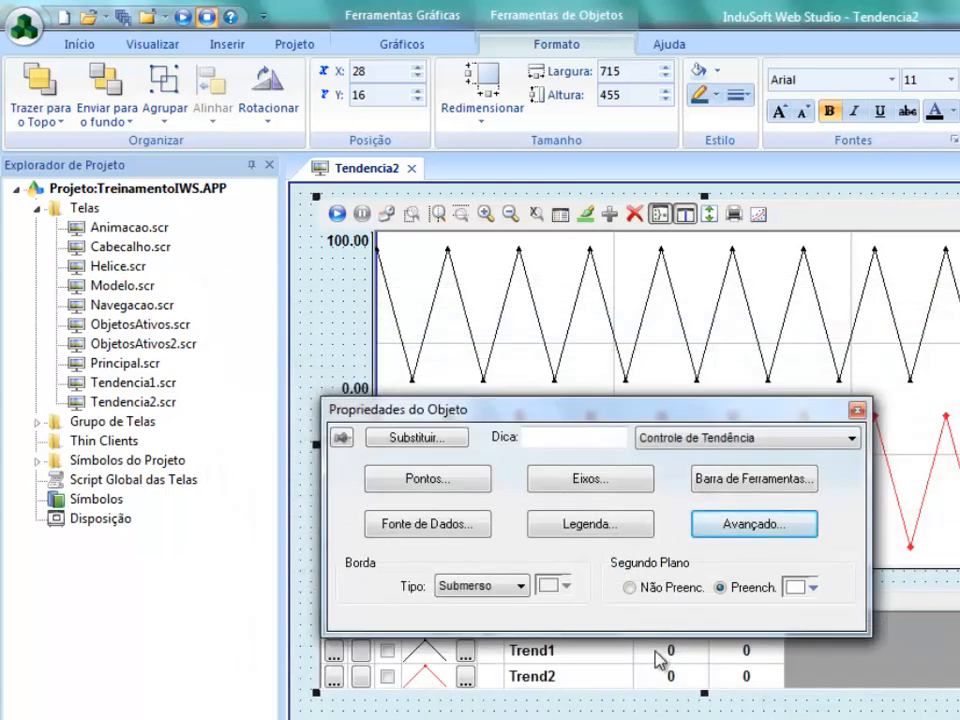
Set the X axis period maximum of the trend control to 400 and accept the axis settings.
{"action": "left_click", "coordinate": [590, 480]}
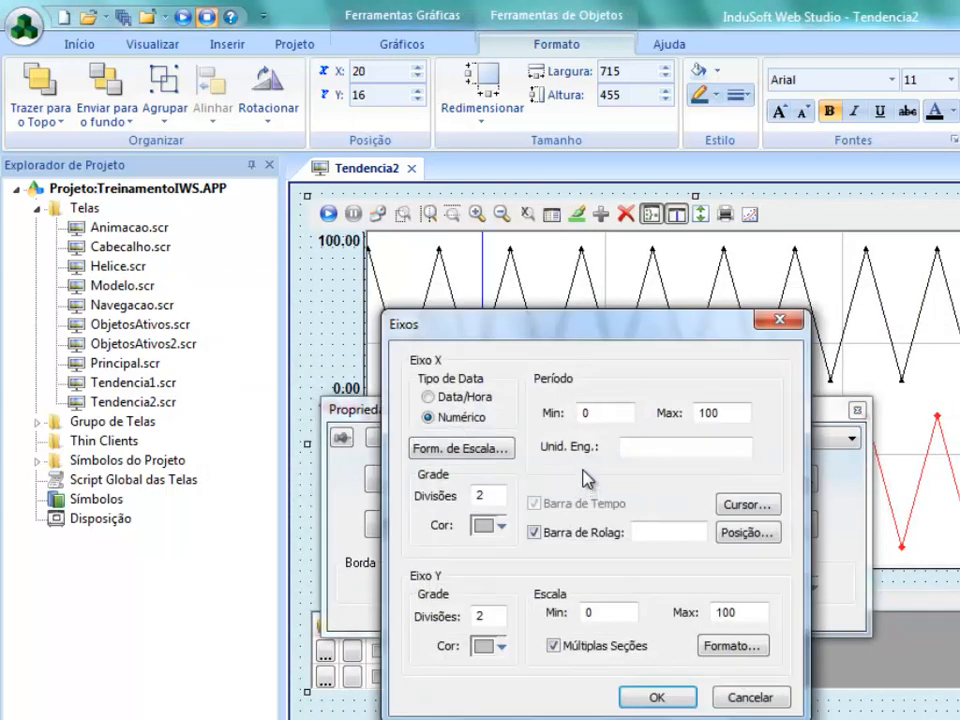
{"action": "left_click_drag", "start_coordinate": [726, 412], "coordinate": [668, 407]}
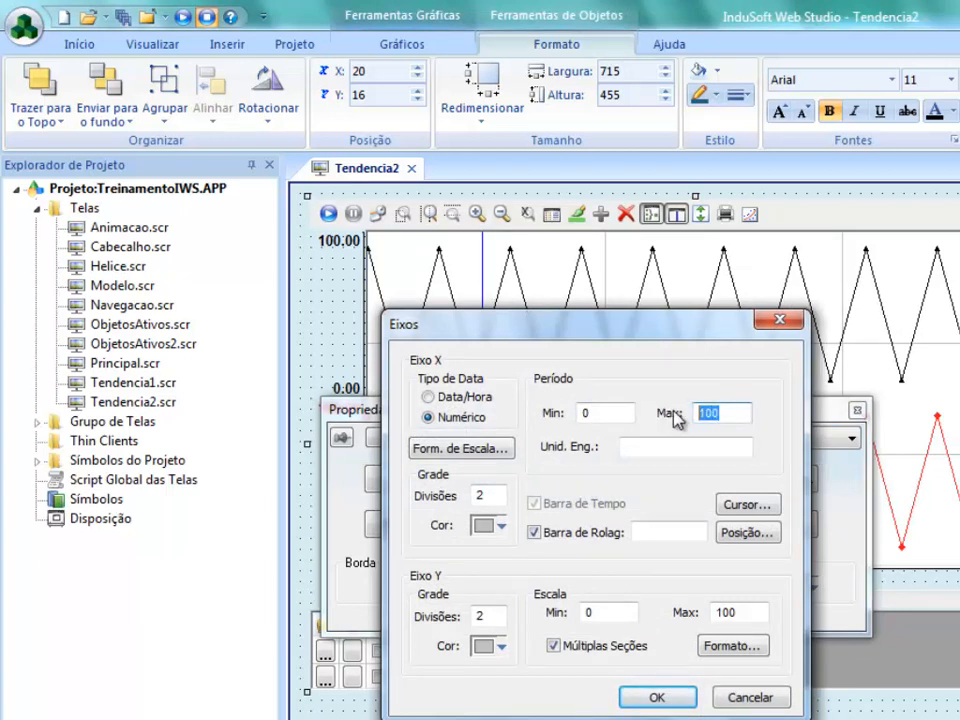
{"action": "type", "text": "4"}
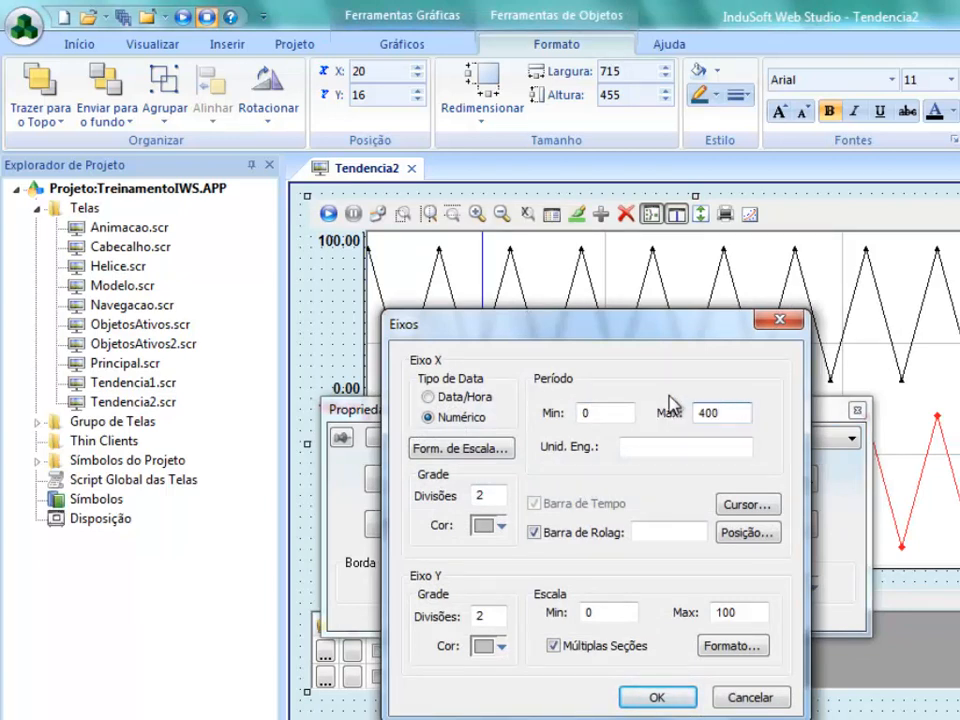
{"action": "left_click", "coordinate": [656, 698]}
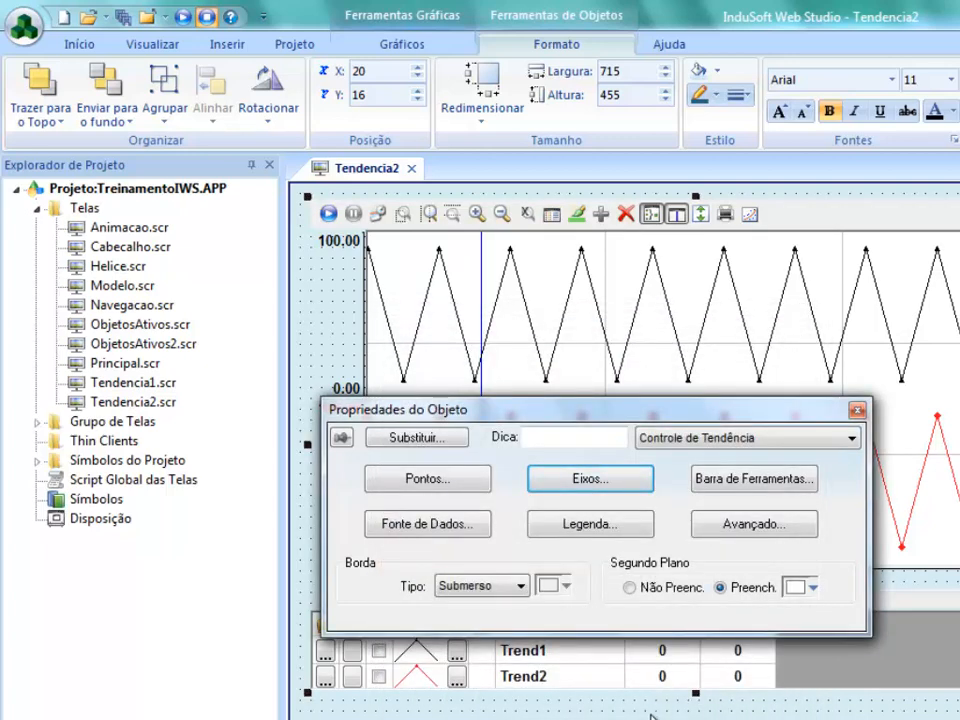
Close the Tendencia2 screen and save its changes.
{"action": "left_click", "coordinate": [660, 705]}
{"action": "left_click", "coordinate": [413, 176]}
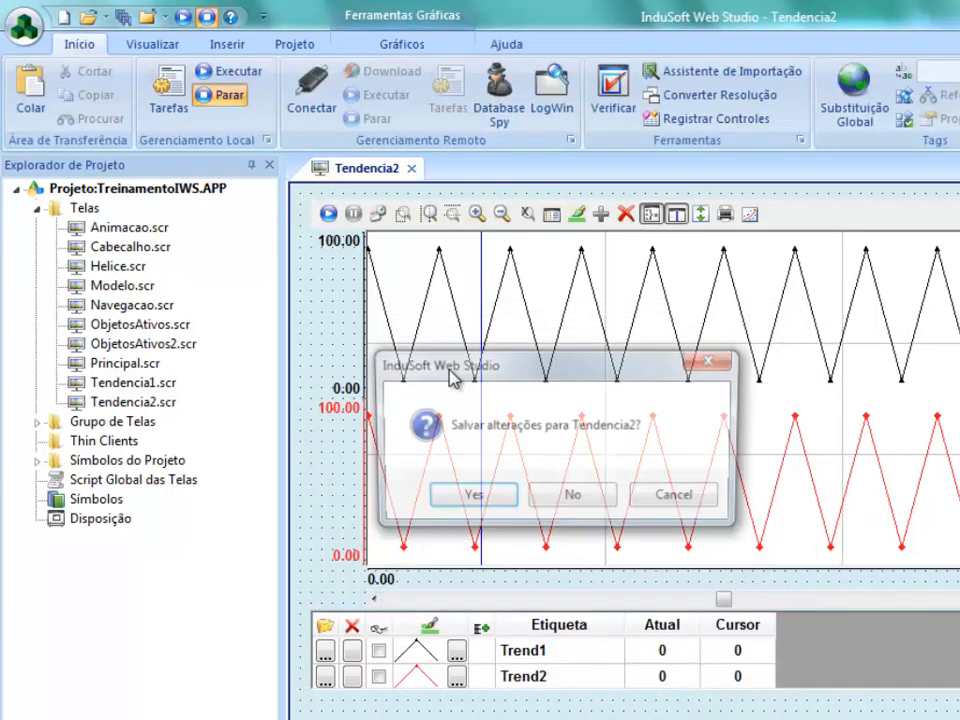
{"action": "left_click", "coordinate": [469, 497]}
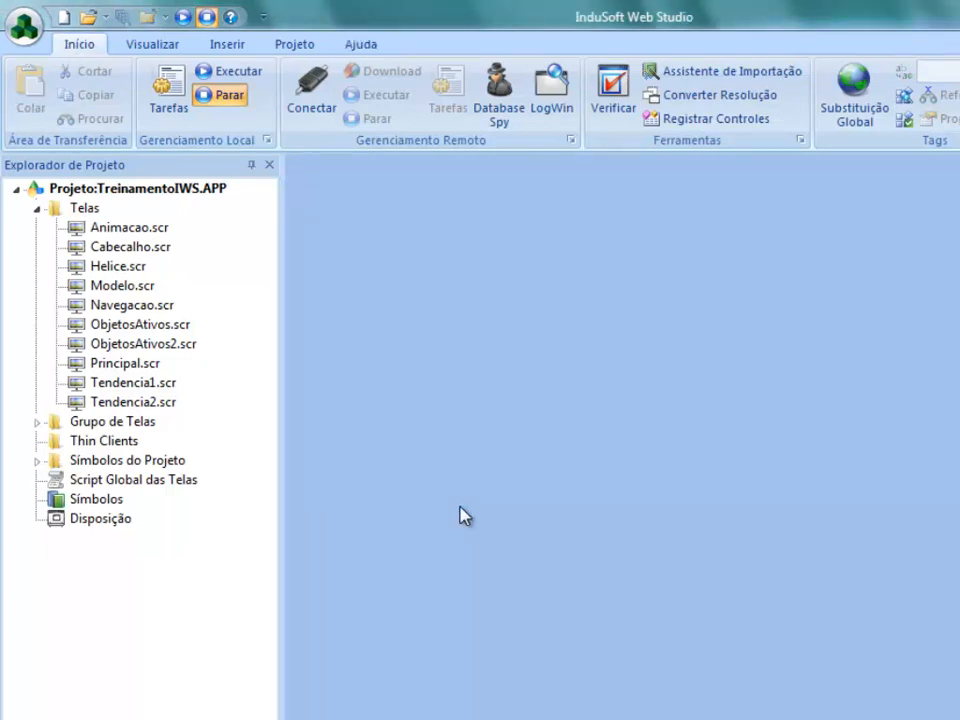
Run the project and view the Trend 2 screen with the vertical scale auto-fitted and the separate sections merged.
{"action": "left_click", "coordinate": [232, 73]}
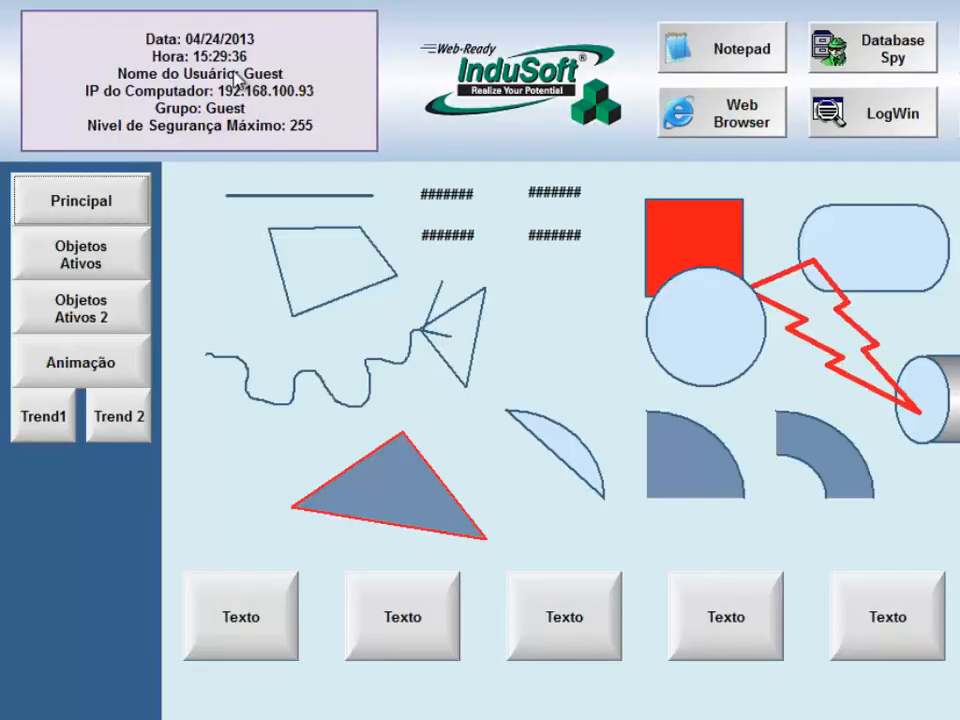
{"action": "left_click", "coordinate": [108, 378]}
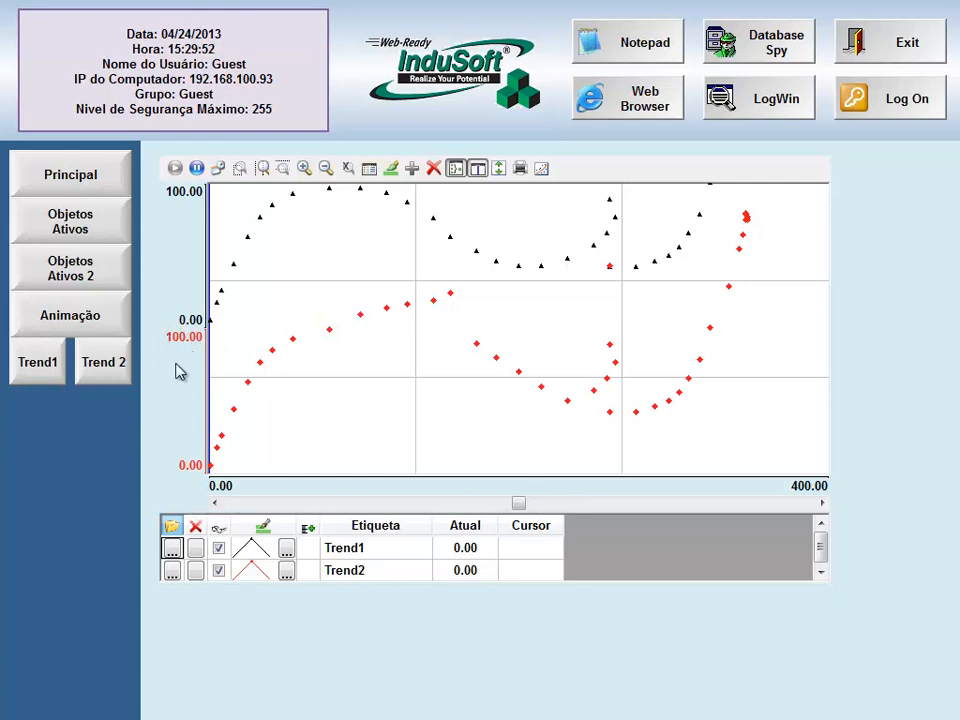
{"action": "left_click", "coordinate": [500, 170]}
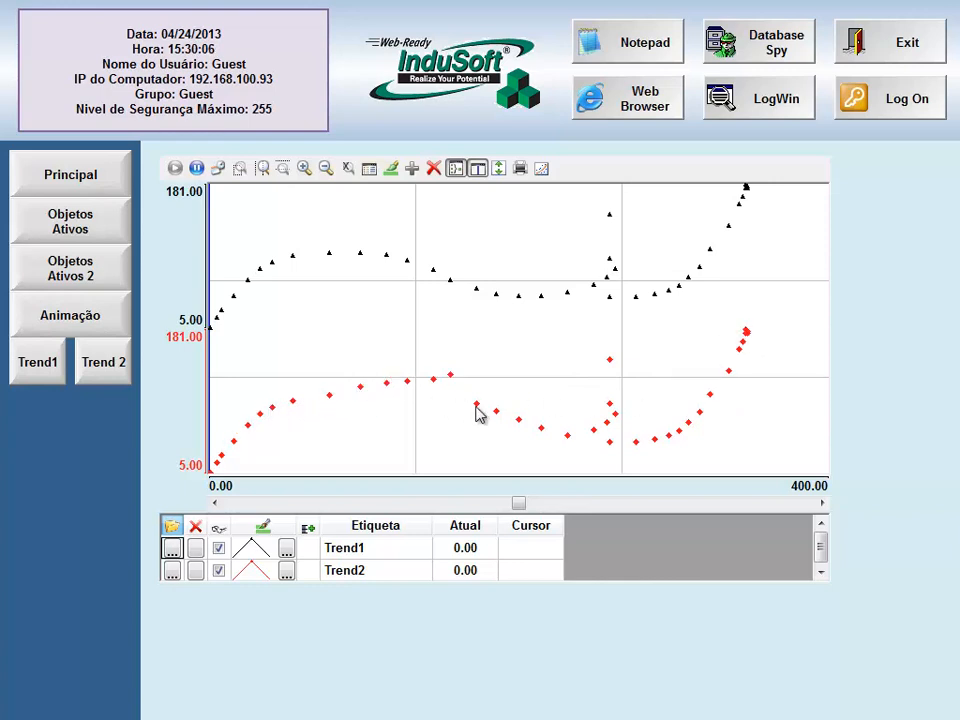
{"action": "left_click", "coordinate": [455, 170]}
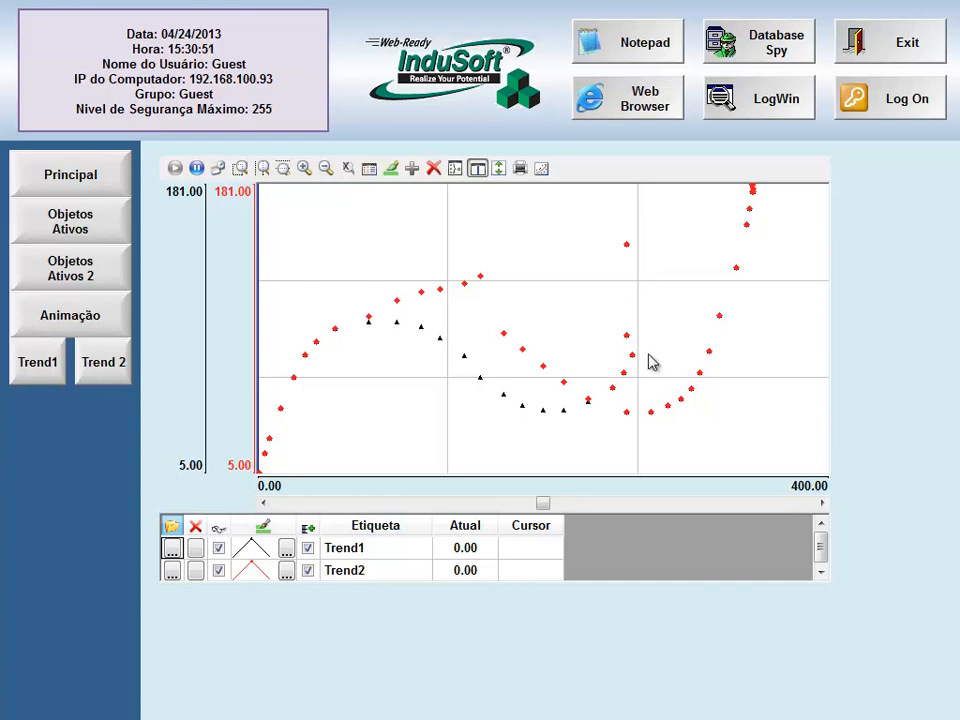
Exit the running application and open the Histórico worksheet from the Tendências tasks.
{"action": "left_click", "coordinate": [890, 42]}
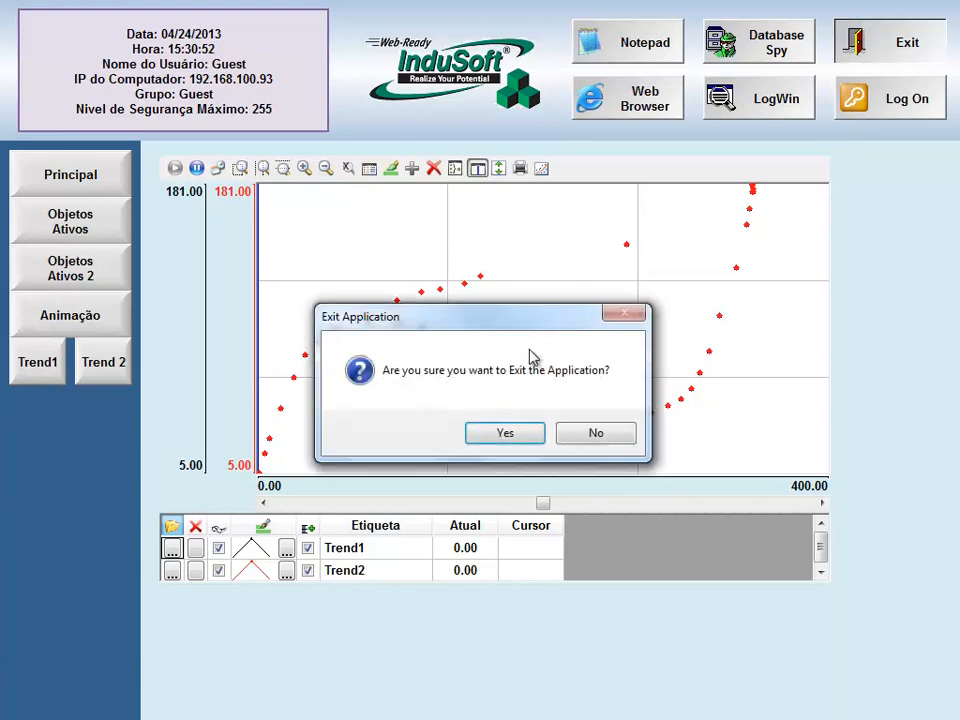
{"action": "left_click", "coordinate": [508, 436]}
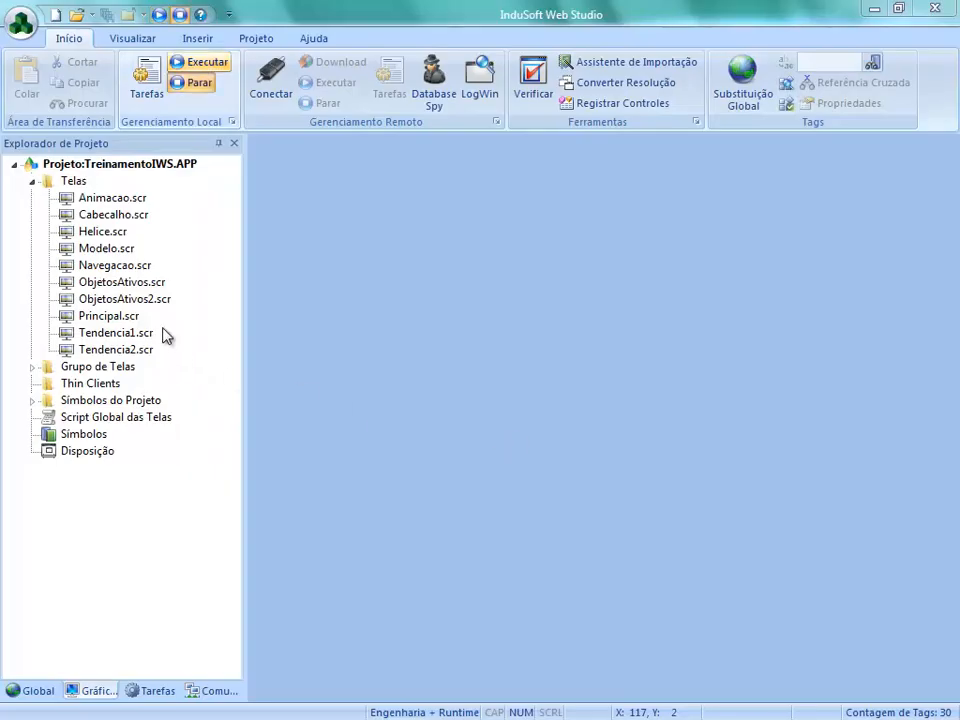
{"action": "left_click", "coordinate": [148, 692]}
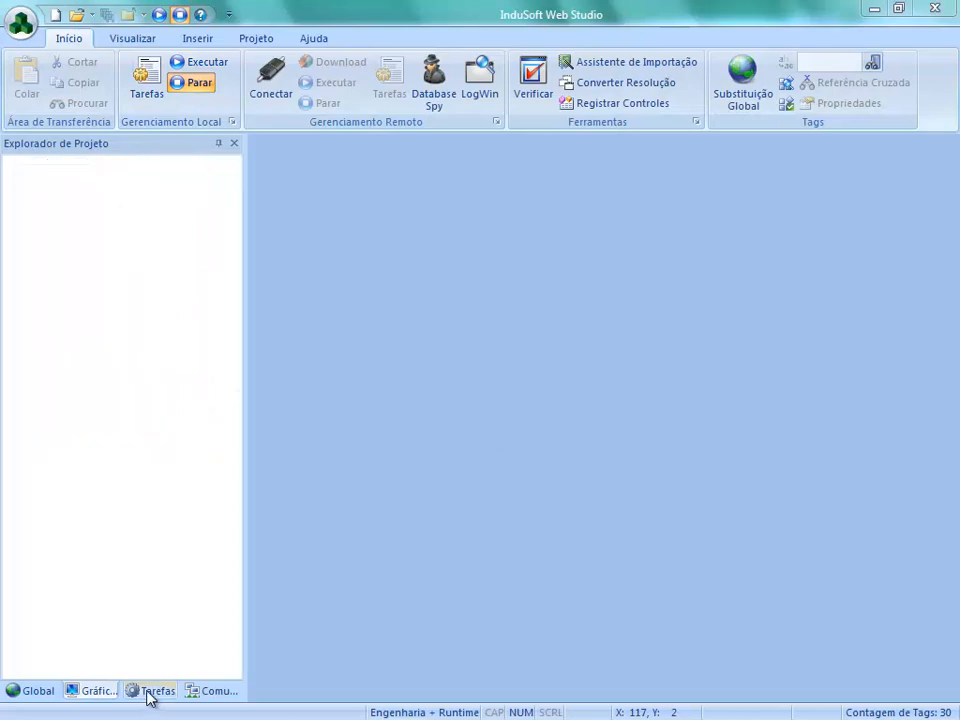
{"action": "double_click", "coordinate": [88, 216]}
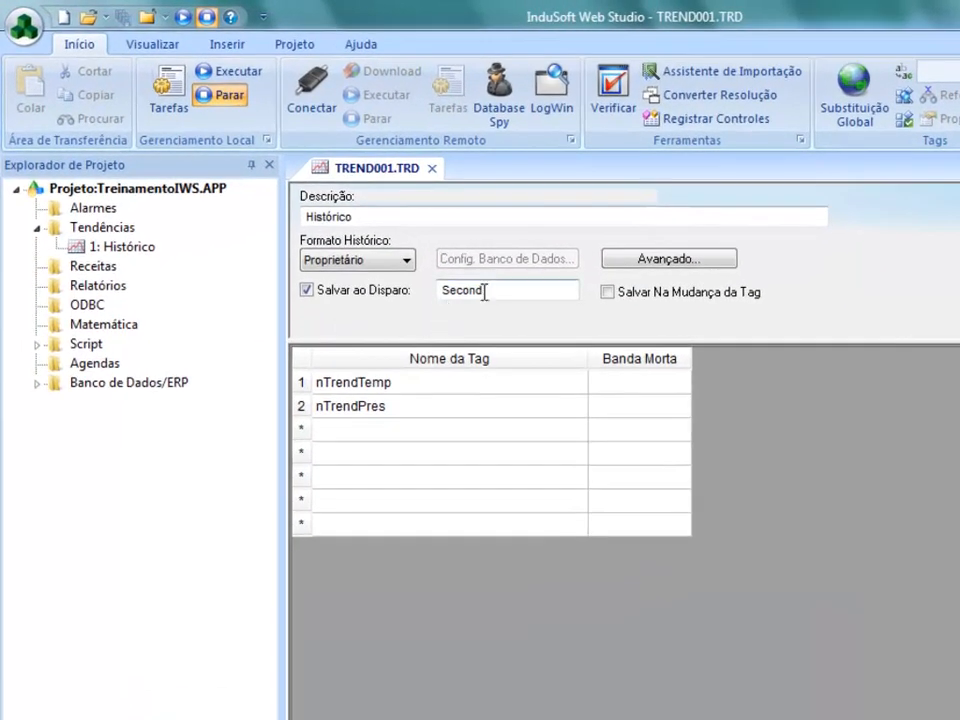
Set Tempo de Histórico to 90 days and Comprimir Depois to 30 days in the worksheet's advanced trend settings.
{"action": "left_click", "coordinate": [639, 264]}
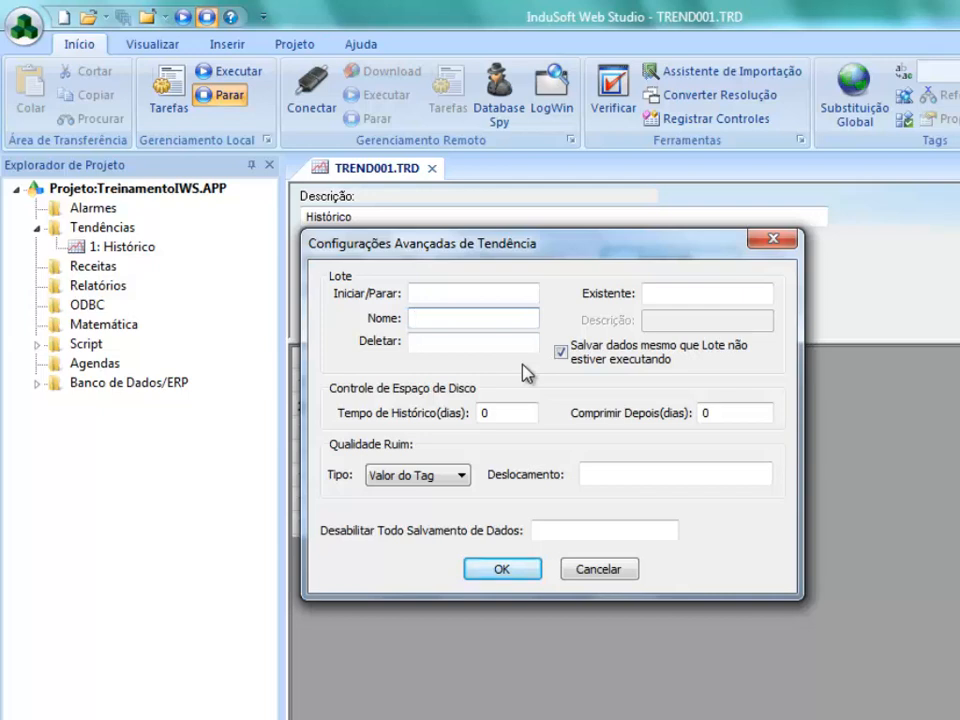
{"action": "double_click", "coordinate": [505, 412]}
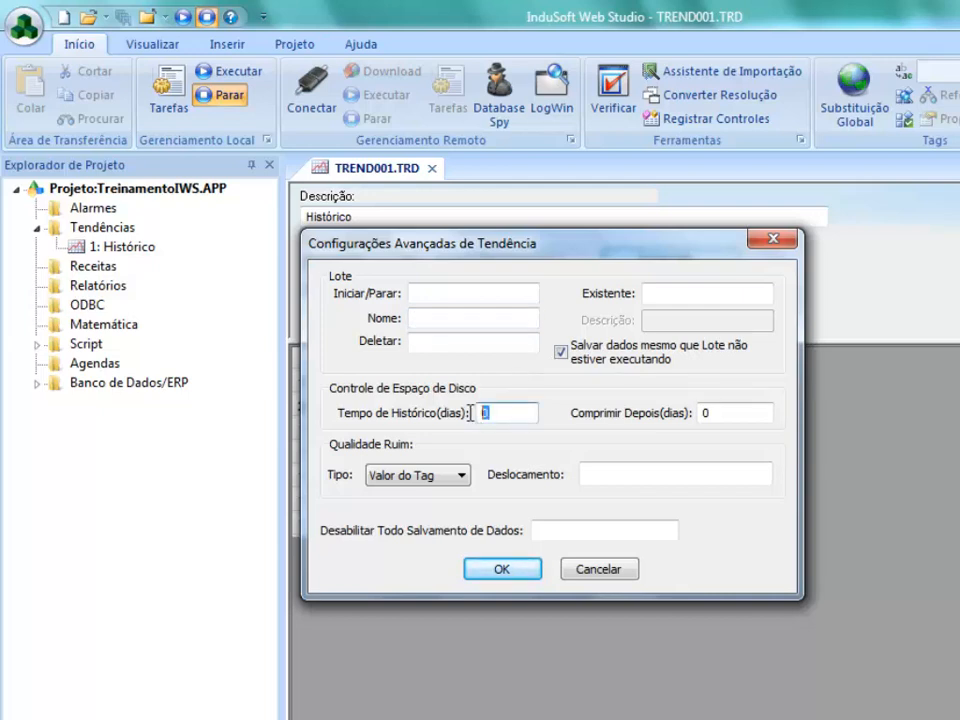
{"action": "type", "text": "60"}
{"action": "left_click_drag", "start_coordinate": [537, 413], "coordinate": [446, 426]}
{"action": "type", "text": "90"}
{"action": "left_click_drag", "start_coordinate": [729, 414], "coordinate": [677, 416]}
{"action": "type", "text": "30"}
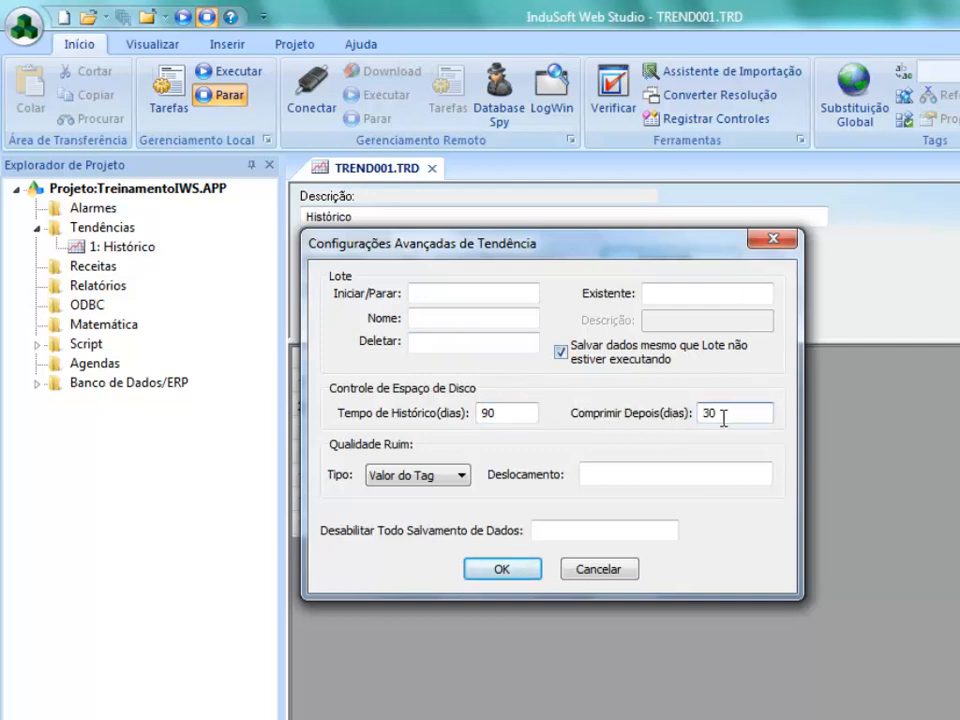
Reset Comprimir Depois and Tempo de Histórico to 0 days.
{"action": "left_click_drag", "start_coordinate": [726, 413], "coordinate": [692, 411]}
{"action": "type", "text": "0"}
{"action": "left_click_drag", "start_coordinate": [519, 412], "coordinate": [456, 413]}
{"action": "type", "text": "0"}
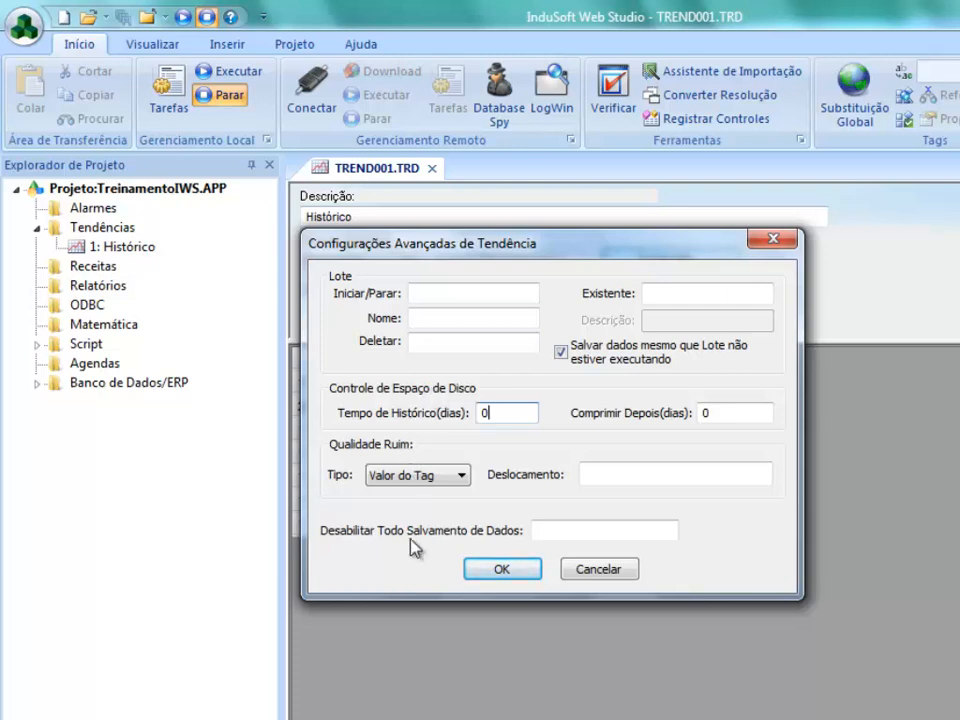
Examine the Qualidade Ruim types, the Desabilitar Todo Salvamento de Dados field and the Lote fields in the advanced trend settings.
{"action": "left_click", "coordinate": [452, 477]}
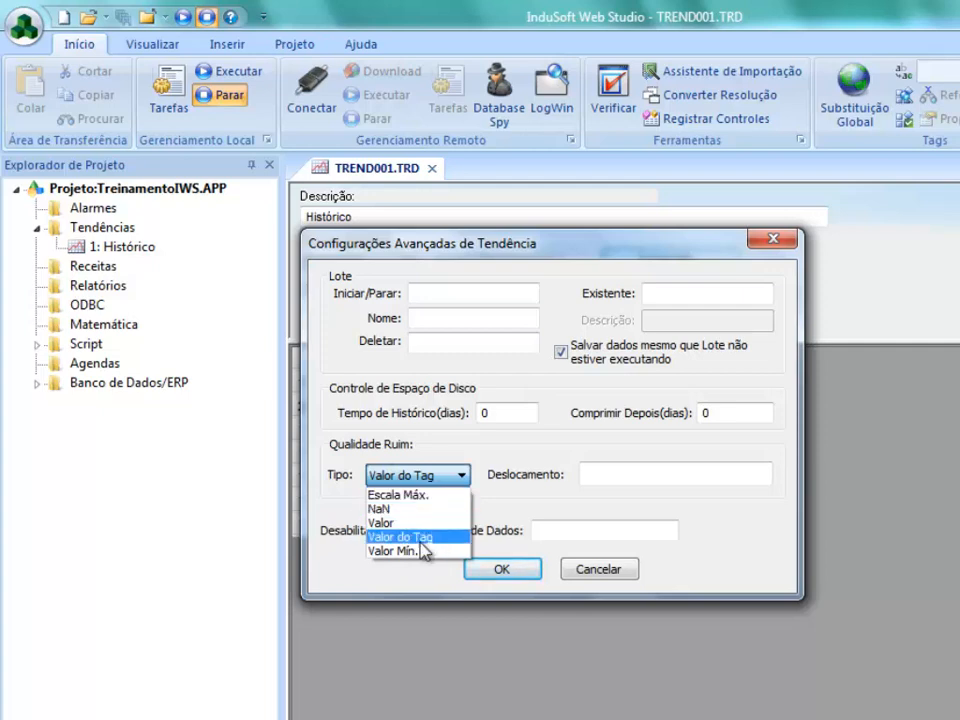
{"action": "left_click", "coordinate": [462, 476]}
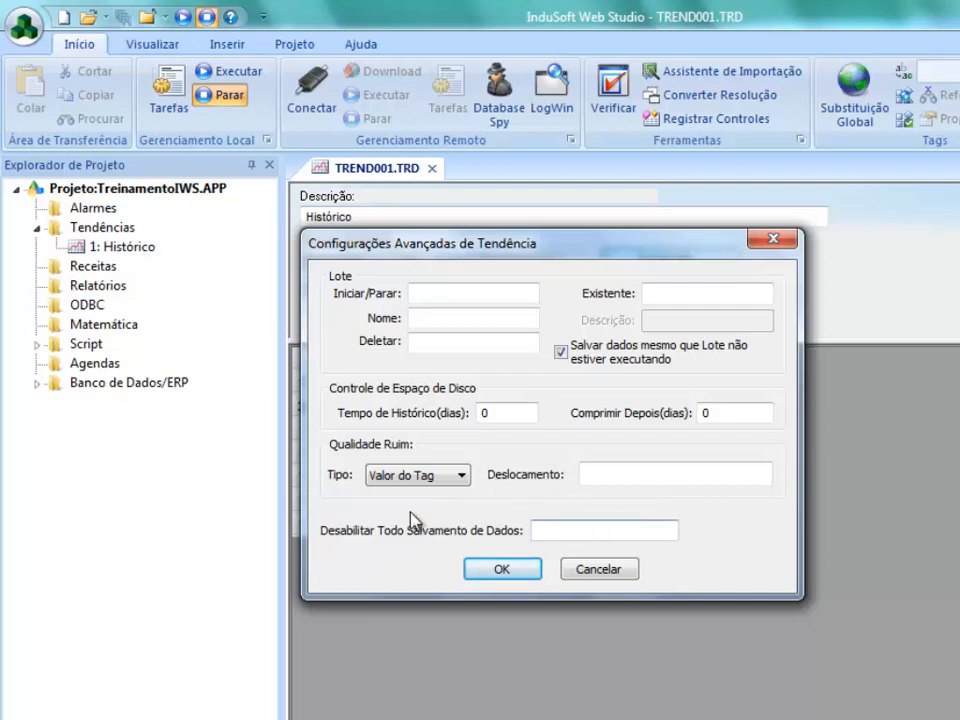
{"action": "left_click", "coordinate": [574, 526]}
{"action": "left_click", "coordinate": [537, 570]}
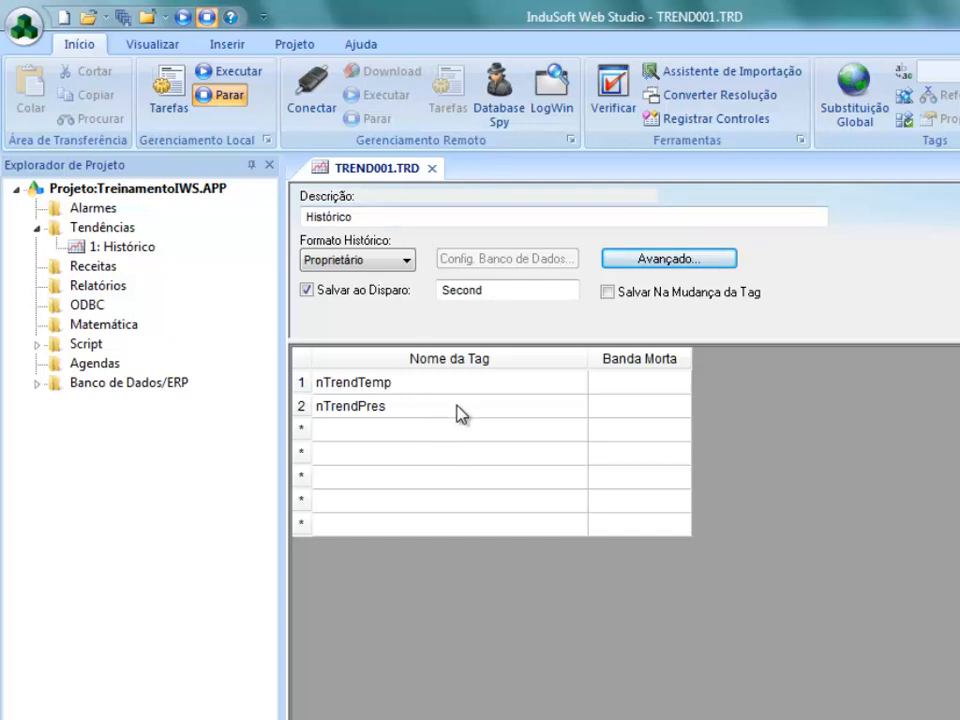
{"action": "left_click", "coordinate": [619, 263]}
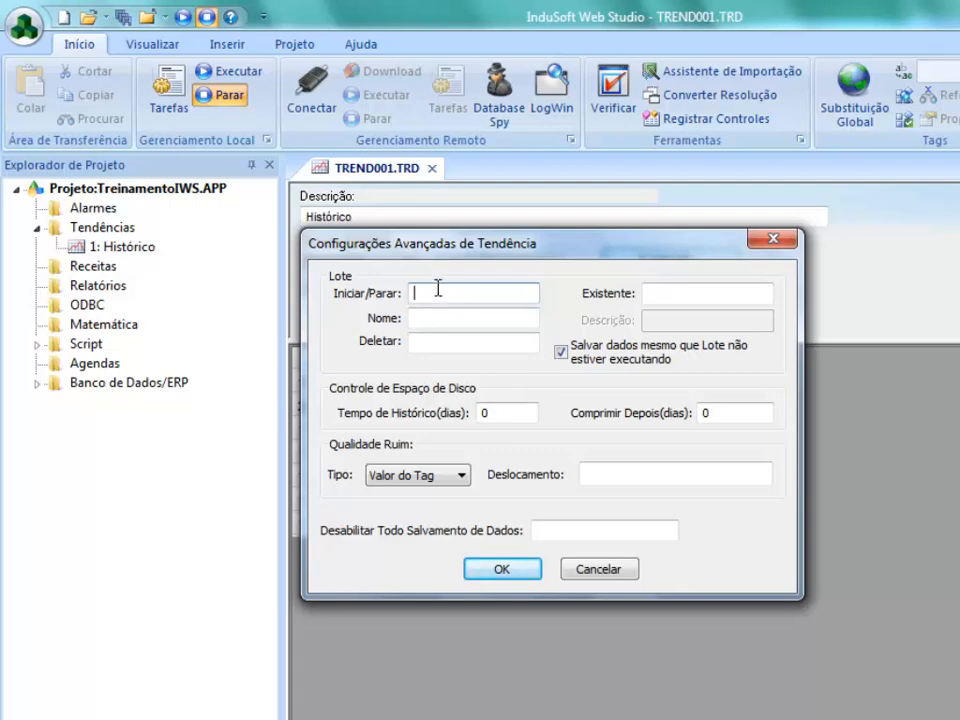
{"action": "left_click", "coordinate": [518, 571]}
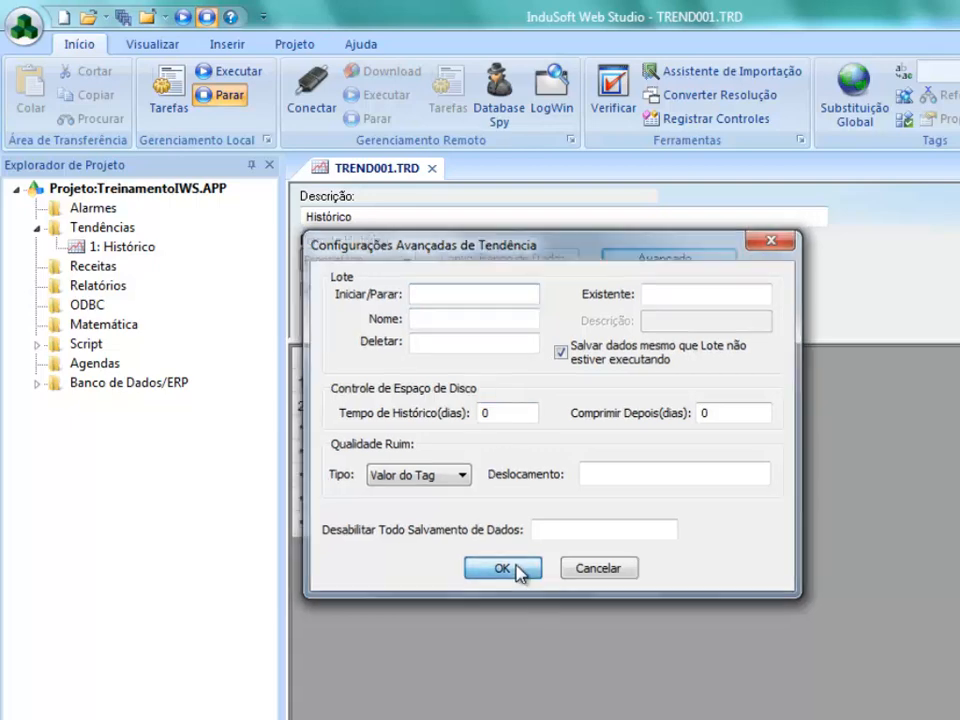
Close the Histórico worksheet with its changes saved and open the Tendencia1 screen.
{"action": "left_click", "coordinate": [432, 170]}
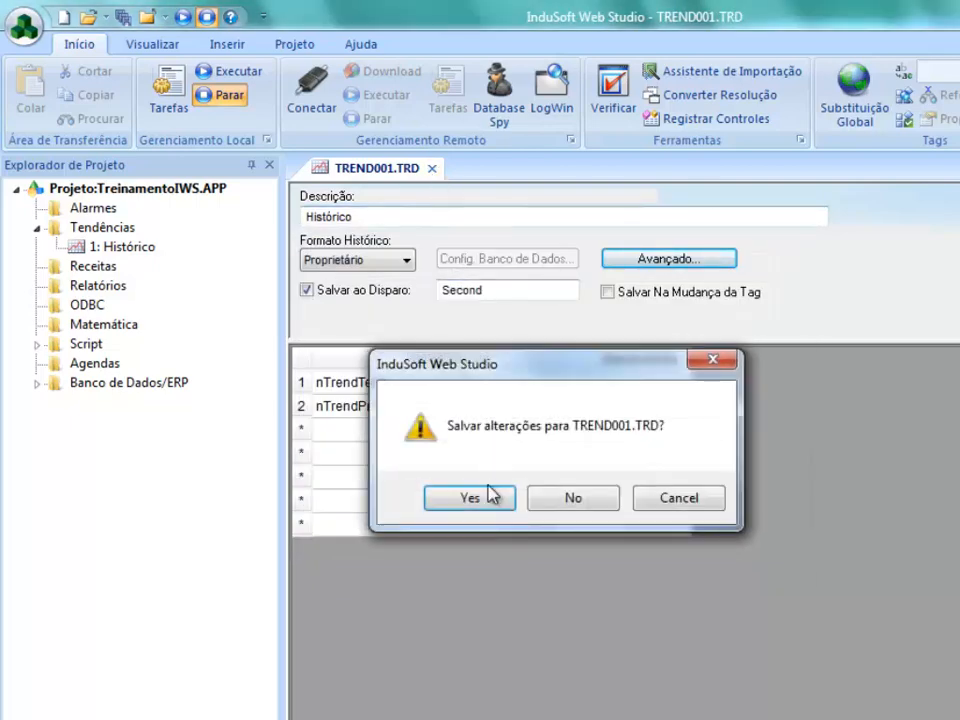
{"action": "left_click", "coordinate": [489, 499]}
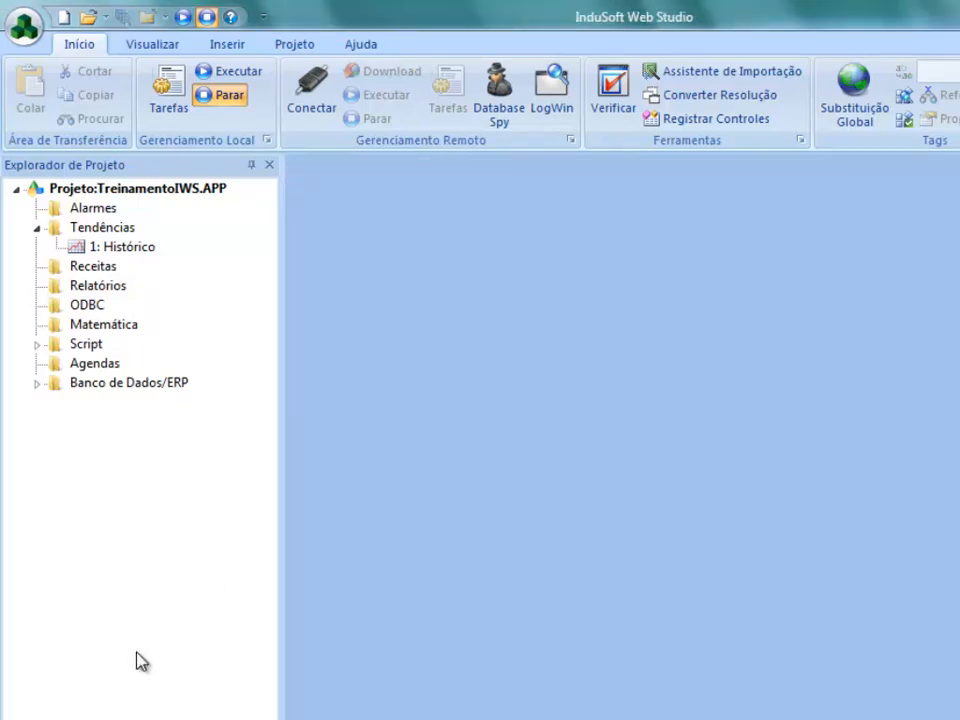
{"action": "left_click", "coordinate": [107, 696]}
{"action": "left_click", "coordinate": [140, 400]}
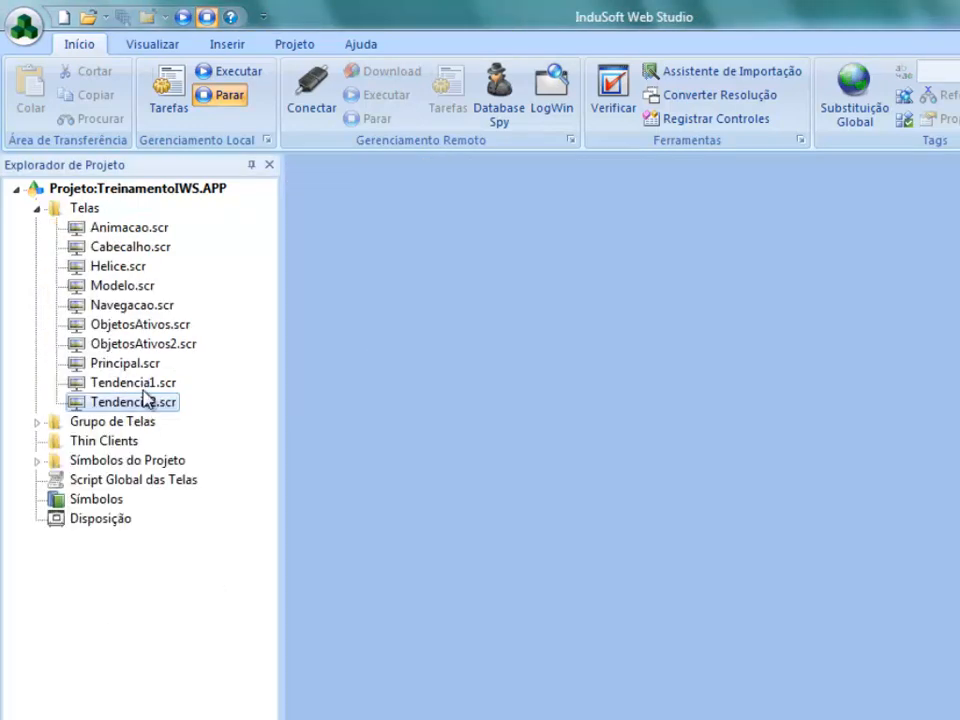
{"action": "double_click", "coordinate": [138, 383]}
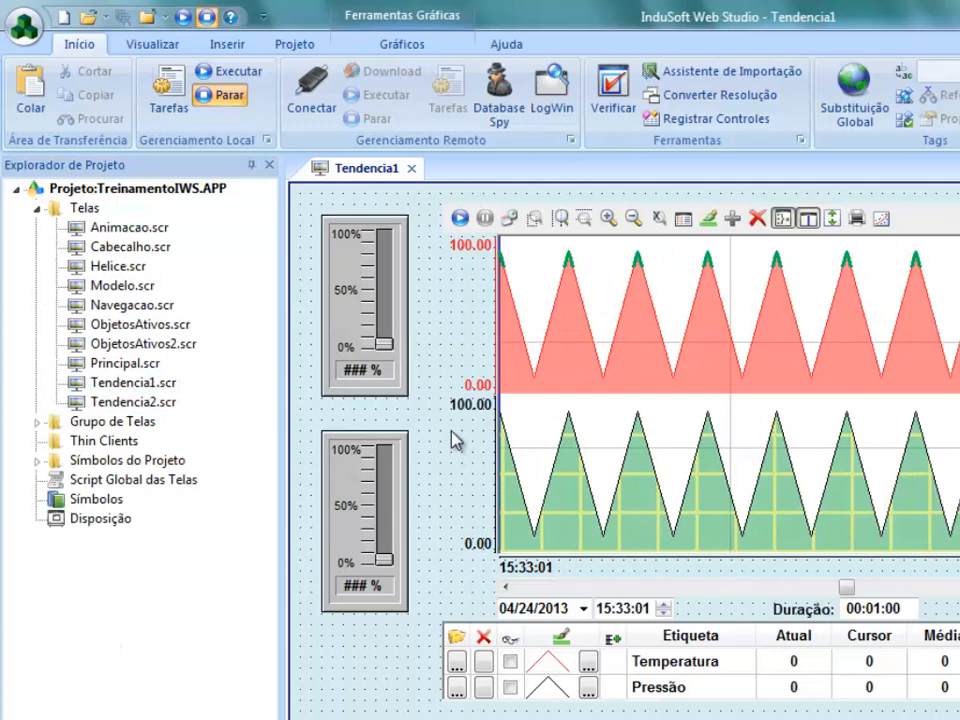